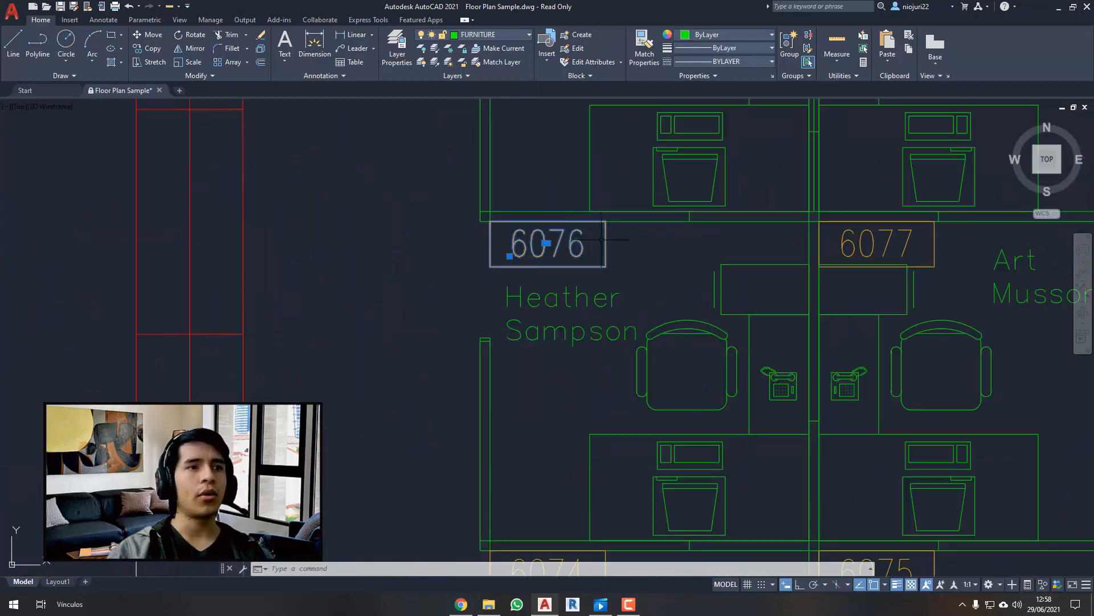
key("Escape")
middle_click_drag(608, 240, 522, 291)
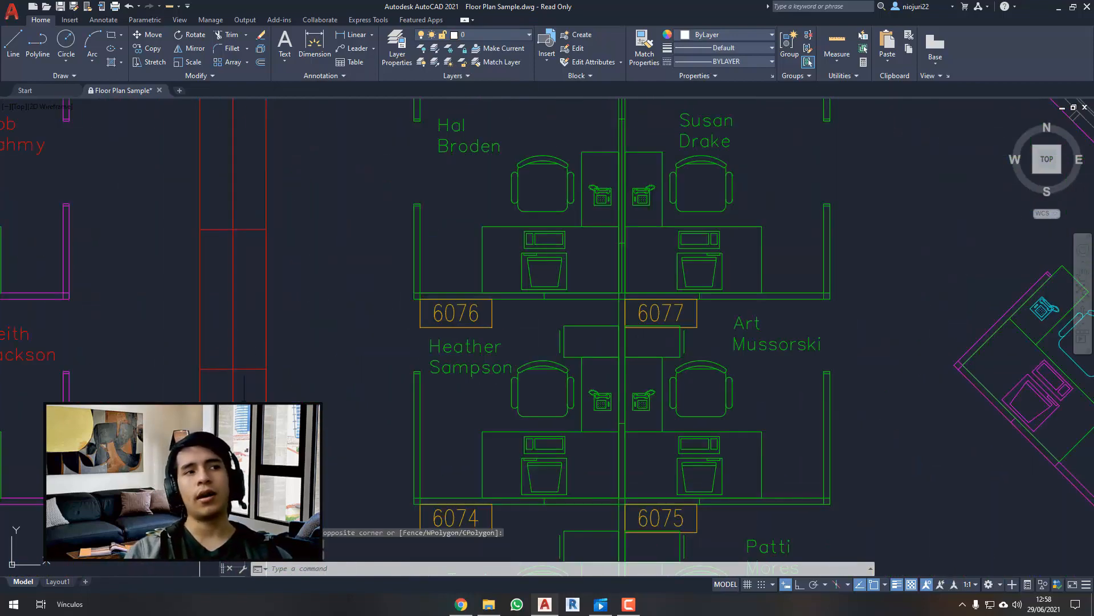
middle_click_drag(340, 318, 435, 362)
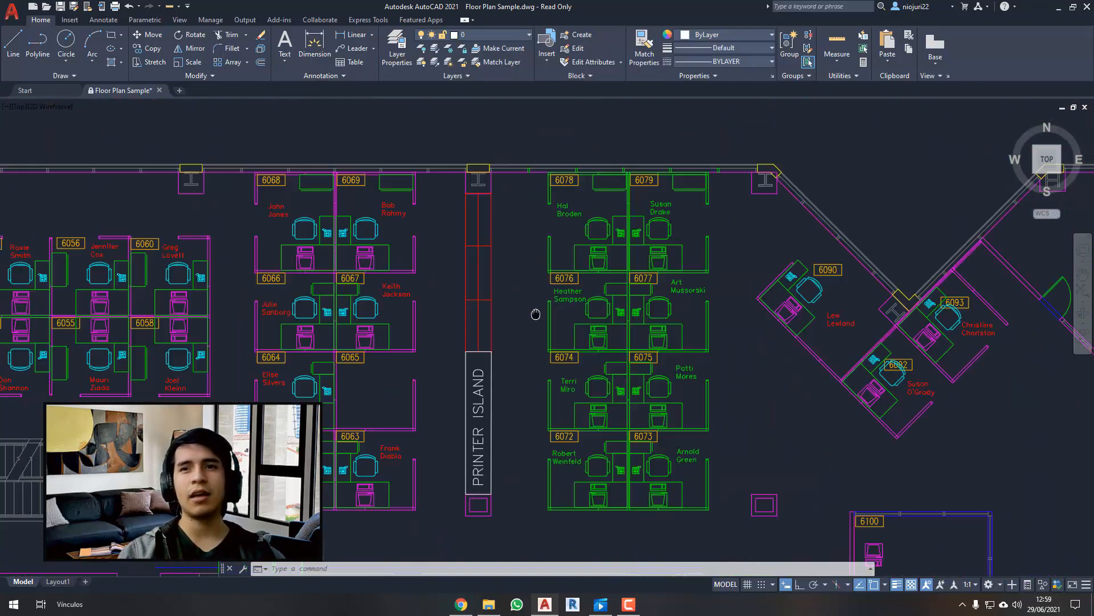
left_click(548, 196)
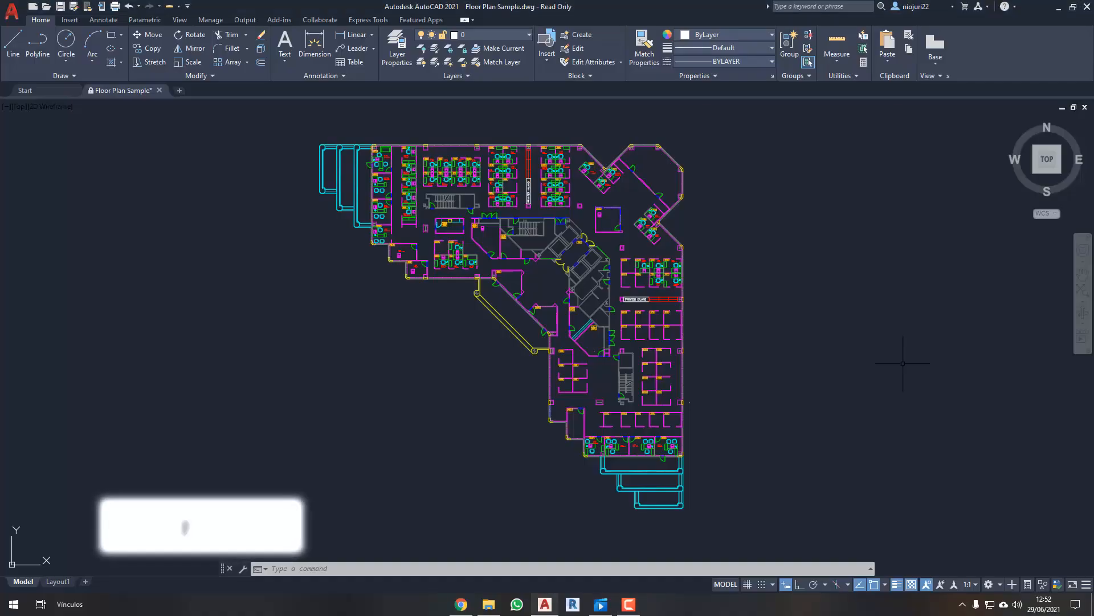
- Examine the office floor plan, from the overall layout to the workstations, printer islands, stairs and building core
middle_click_drag(758, 346, 737, 352)
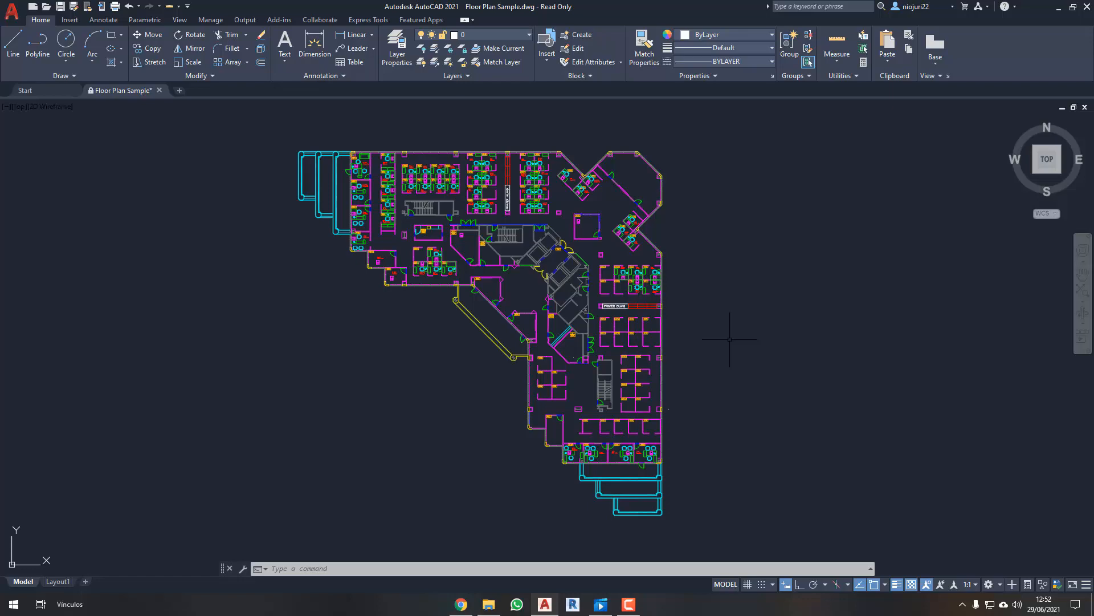
scroll(494, 268, "up", 8)
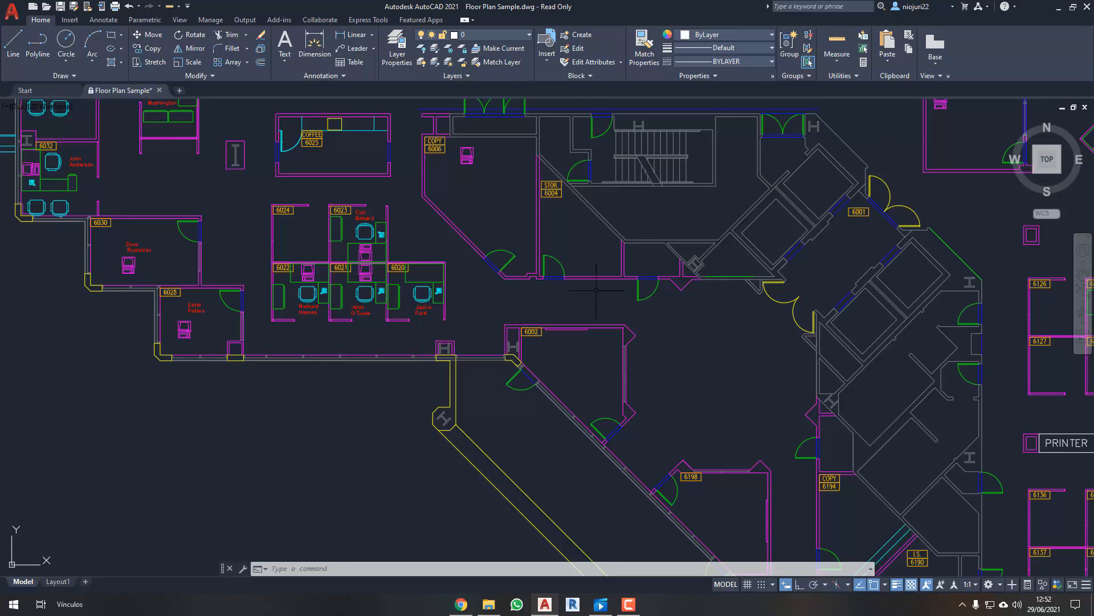
scroll(631, 410, "down", 3)
scroll(635, 411, "up", 3)
middle_click_drag(622, 354, 634, 519)
scroll(591, 346, "up", 2)
middle_click_drag(594, 345, 586, 384)
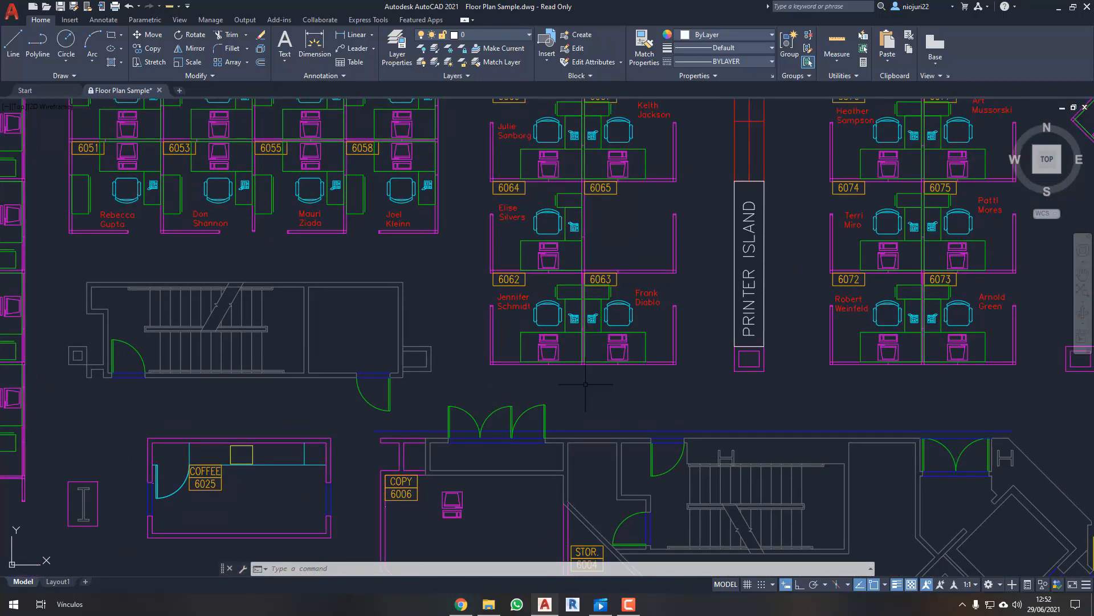
scroll(585, 384, "up", 4)
middle_click_drag(599, 367, 565, 378)
scroll(644, 415, "down", 2)
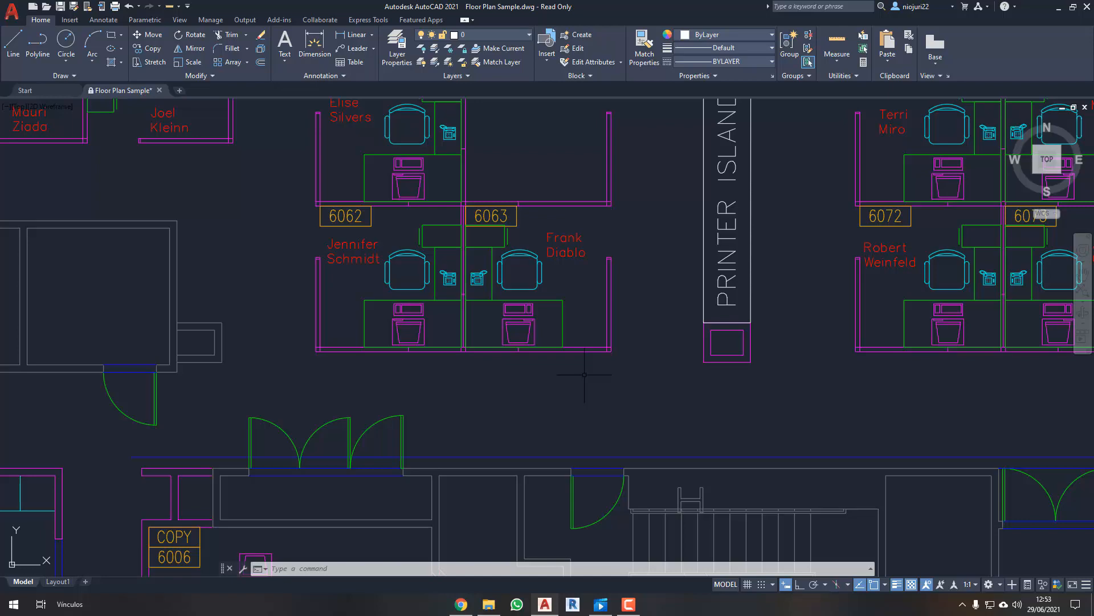
scroll(584, 374, "down", 6)
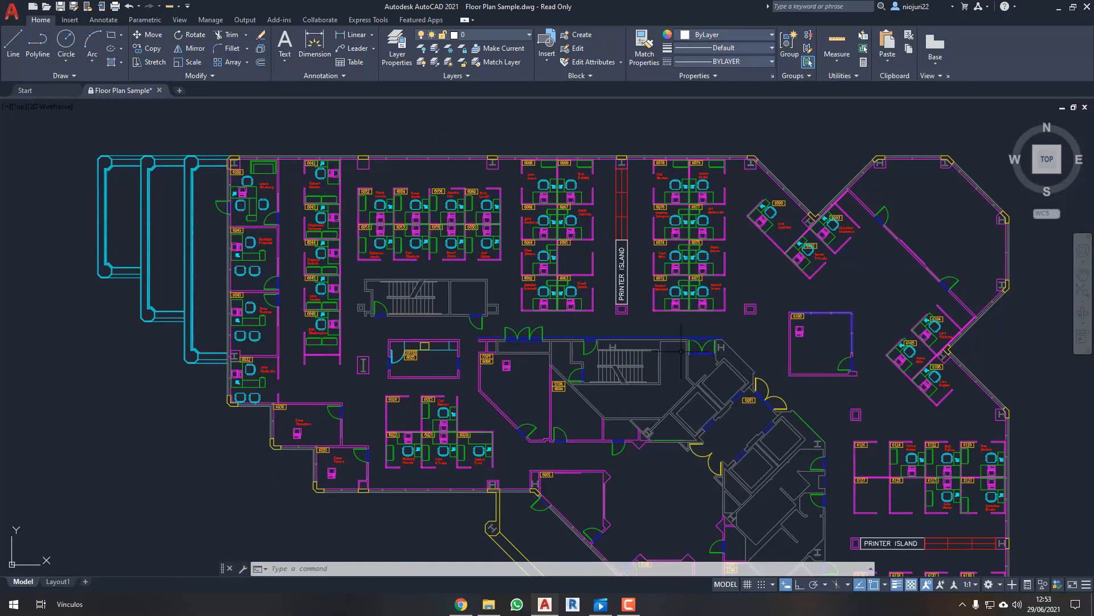
middle_click_drag(674, 329, 679, 329)
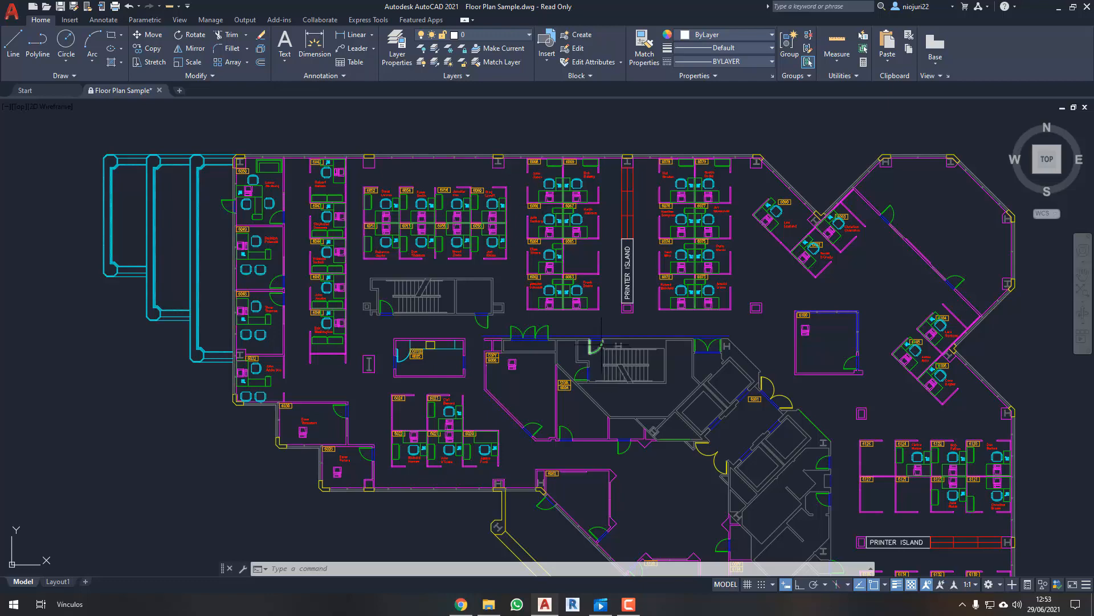
- Select the partition panels around workstations 6062 and 6063 to check their layer, and clear the selection
scroll(608, 321, "up", 2)
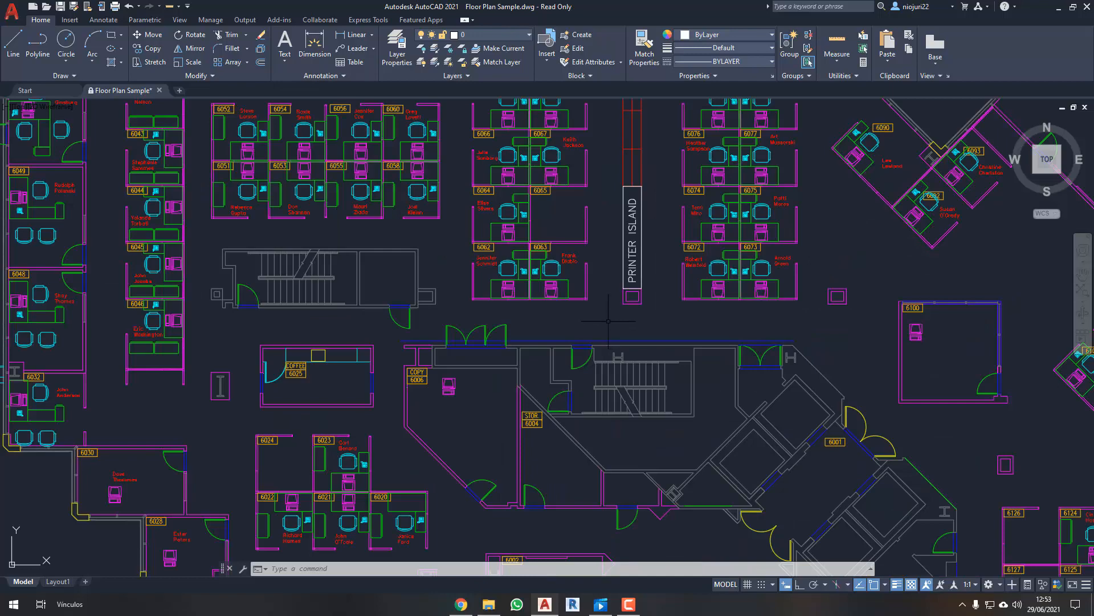
scroll(501, 269, "up", 5)
middle_click_drag(473, 271, 456, 328)
scroll(463, 368, "down", 2)
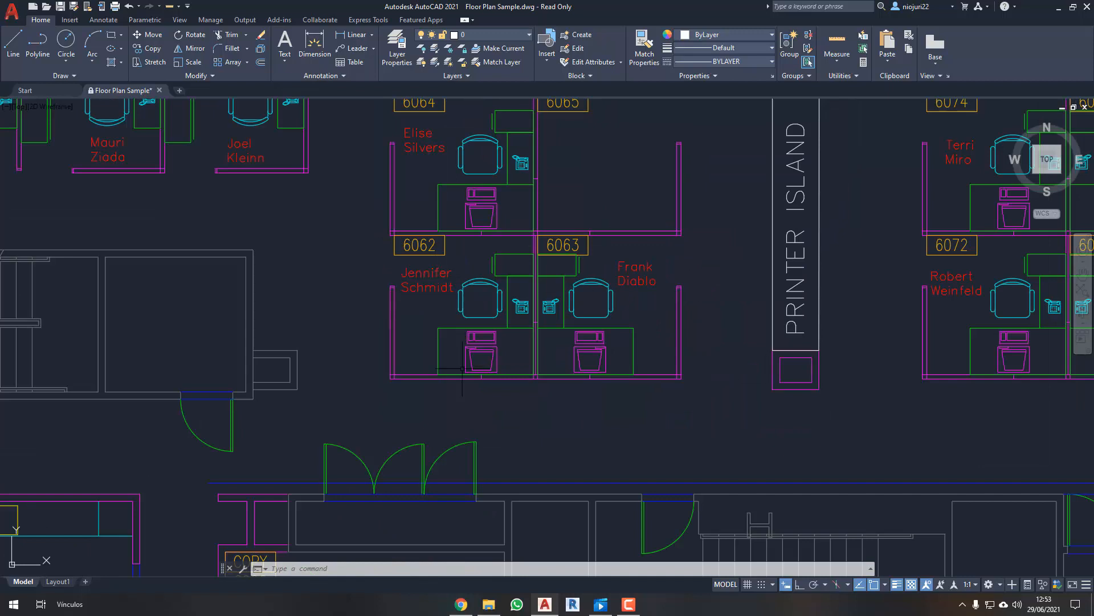
scroll(360, 290, "up", 2)
middle_click_drag(354, 298, 301, 320)
middle_click_drag(276, 367, 288, 323)
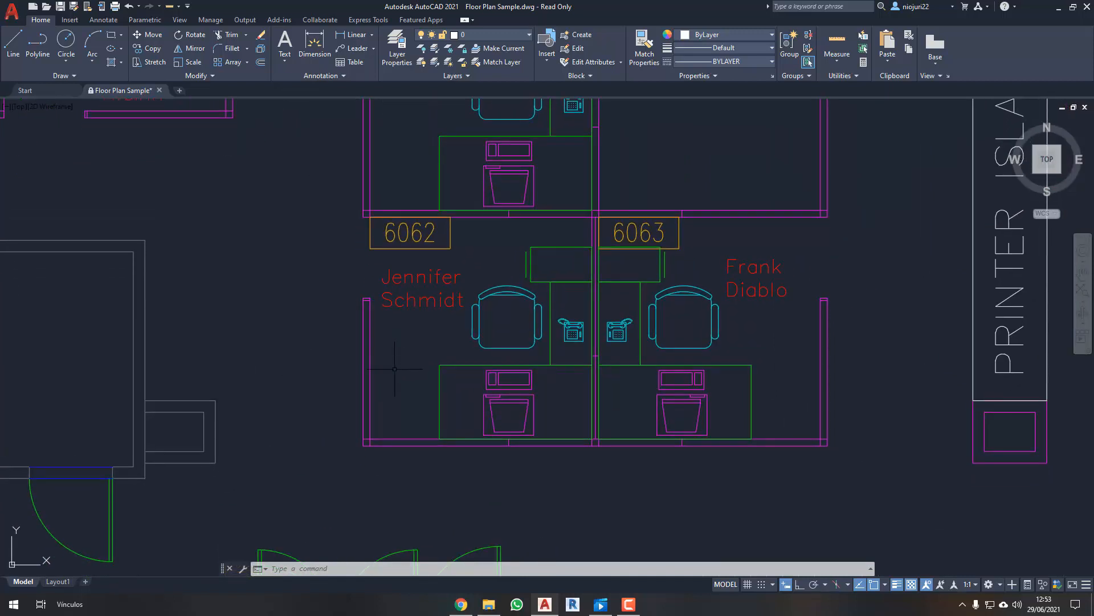
left_click(412, 345)
left_click(316, 473)
left_click(574, 460)
left_click(559, 443)
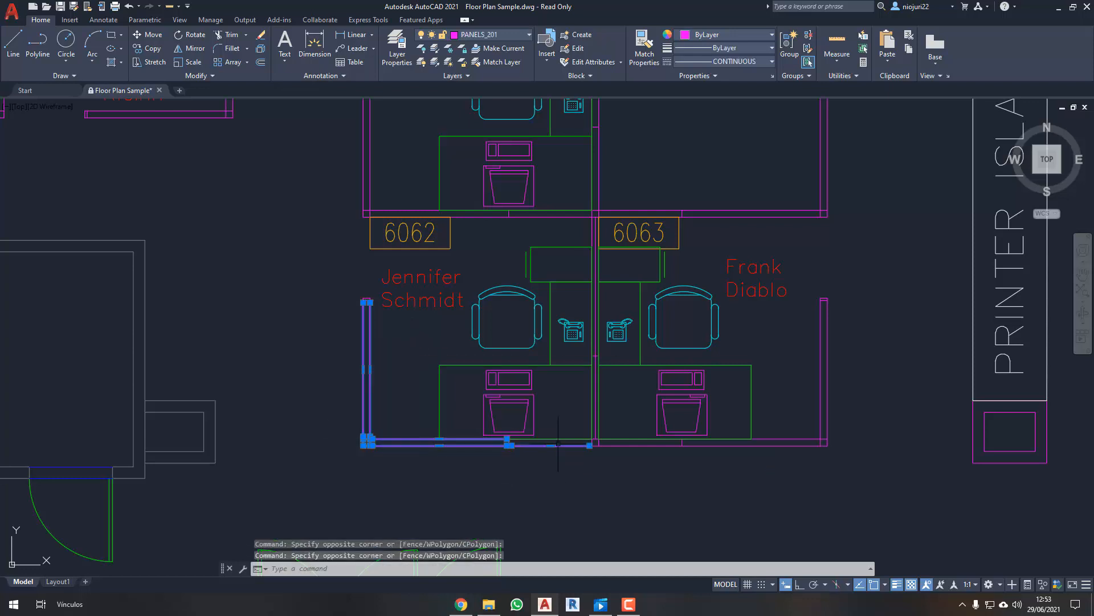
left_click(881, 465)
left_click(783, 372)
middle_click_drag(848, 252, 836, 336)
left_click(833, 334)
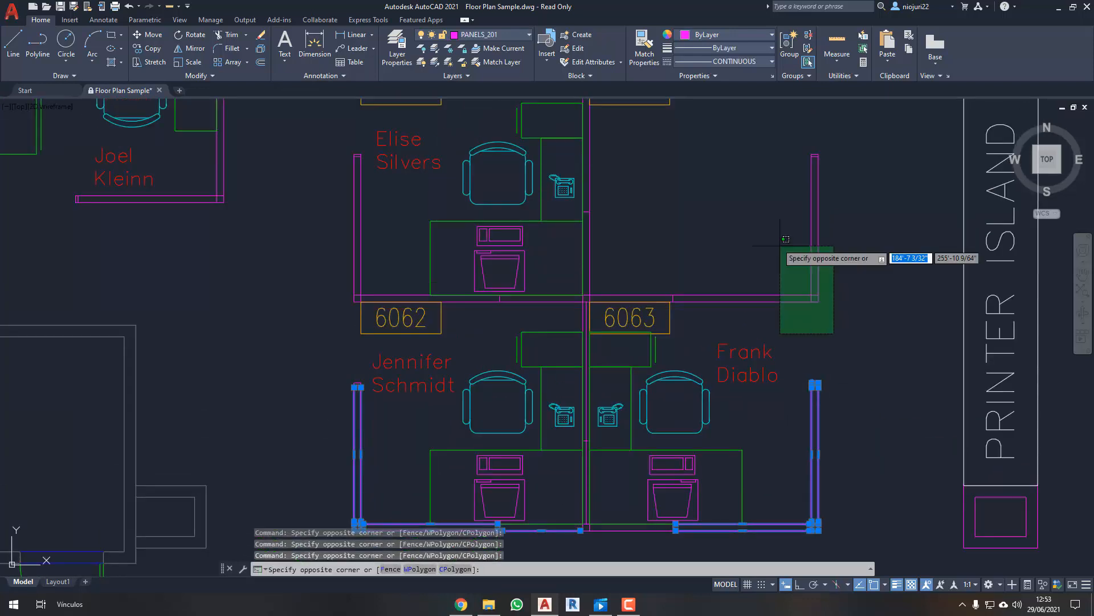
left_click(780, 246)
middle_click_drag(672, 342, 708, 249)
key("Escape")
- Check the layers of the outer side partition and the desk in workstation 6062 by selecting each in turn
left_click(356, 258)
left_click(427, 449)
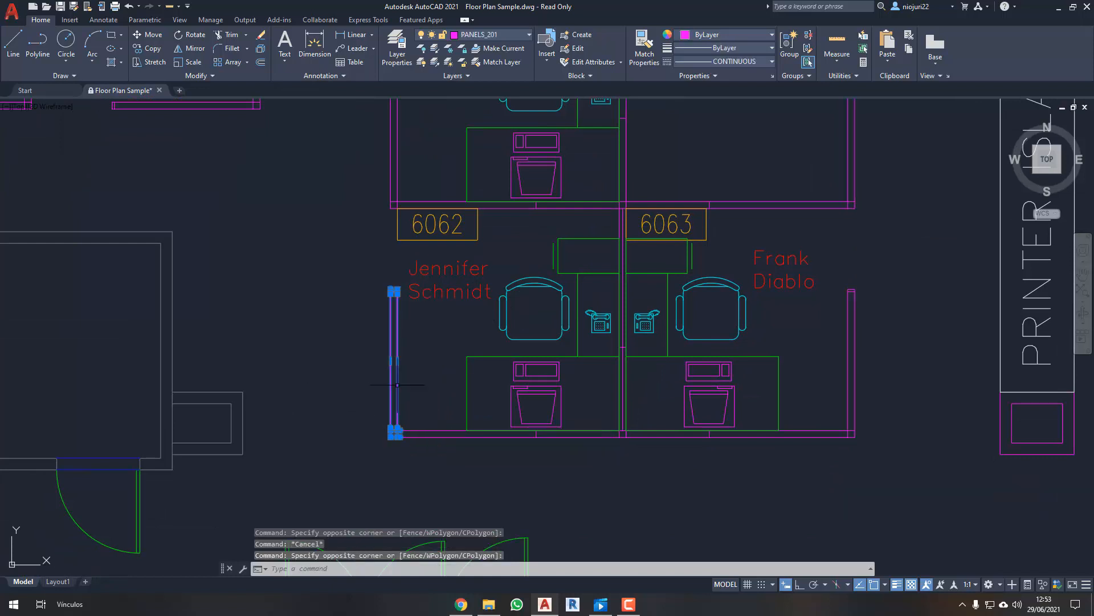
key("Escape")
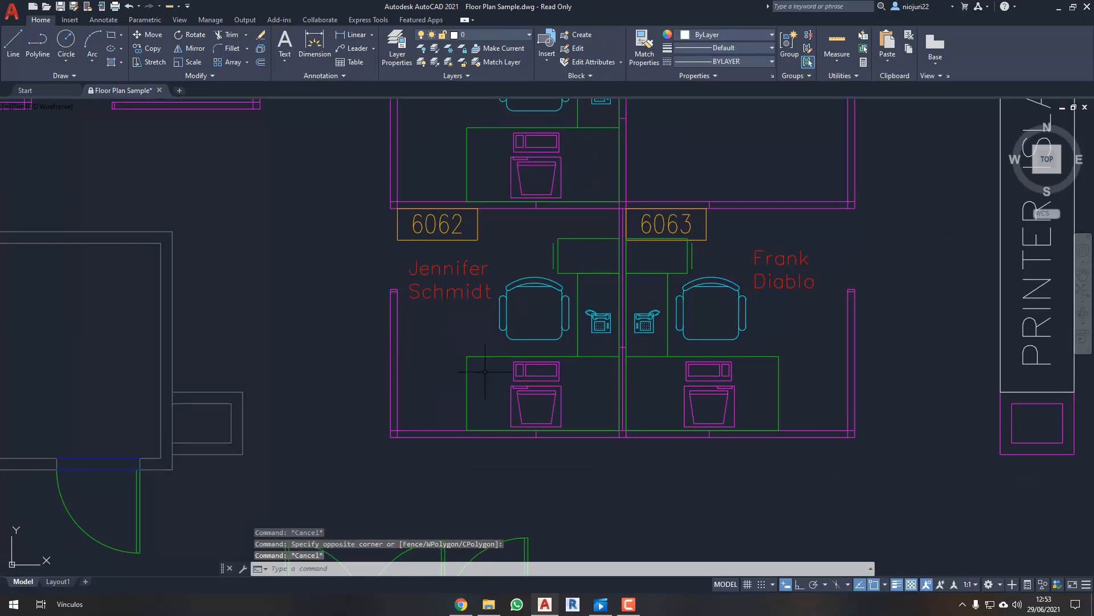
left_click(487, 373)
left_click(460, 376)
key("Escape")
- Check the layers of the chair and the computer in workstation 6062 by selecting each in turn
left_click(514, 321)
left_click(486, 324)
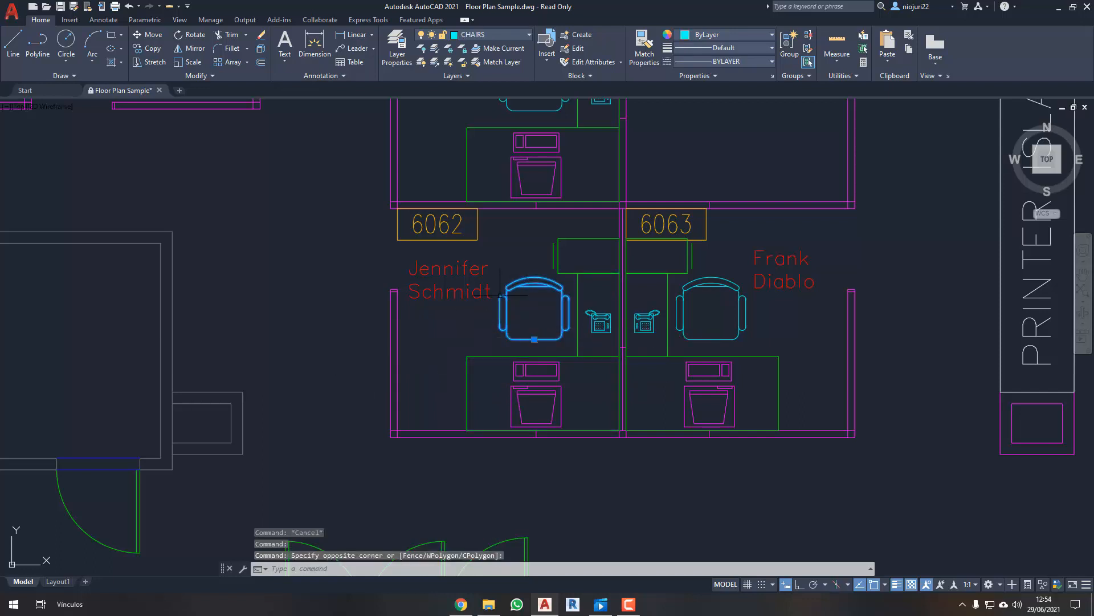
key("Escape")
left_click(543, 380)
left_click(522, 383)
key("Escape")
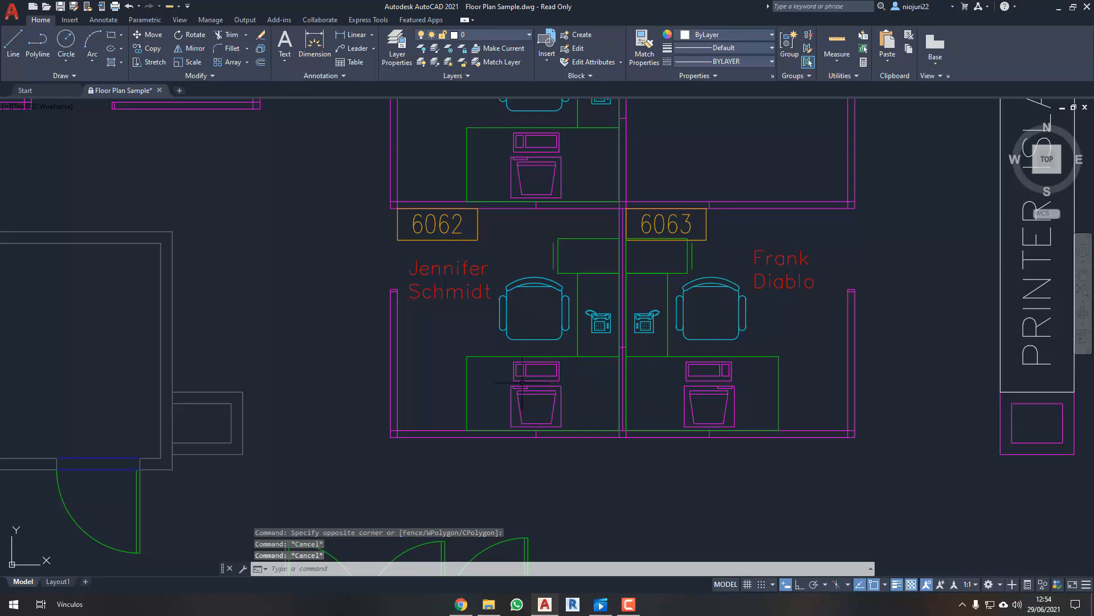
- Select linework in the building core near area 6001 to check its layer, and clear the selection
scroll(339, 333, "down", 2)
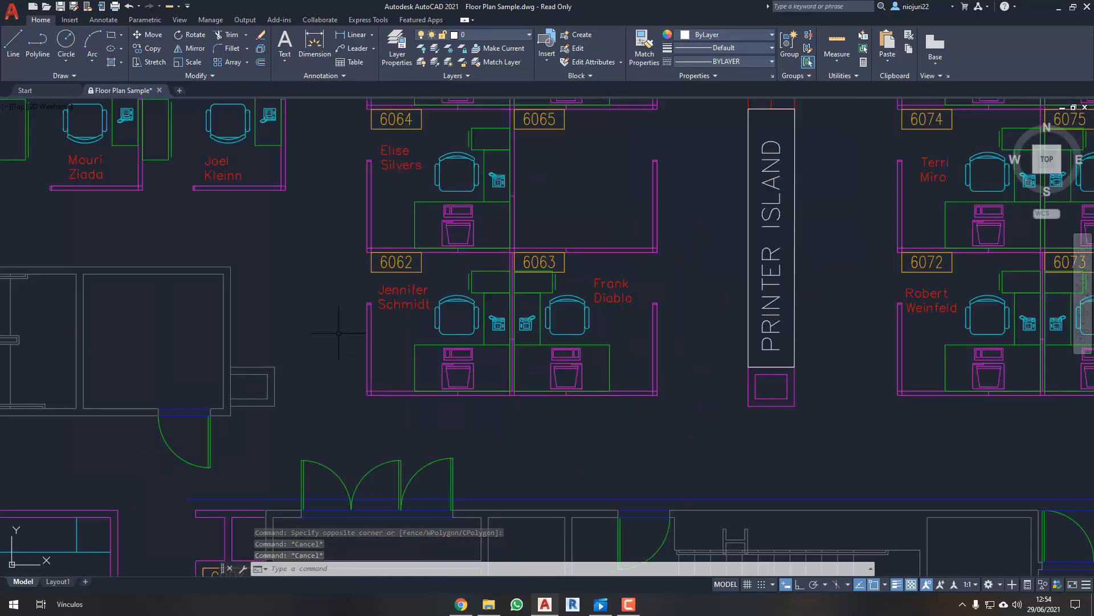
scroll(339, 333, "down", 3)
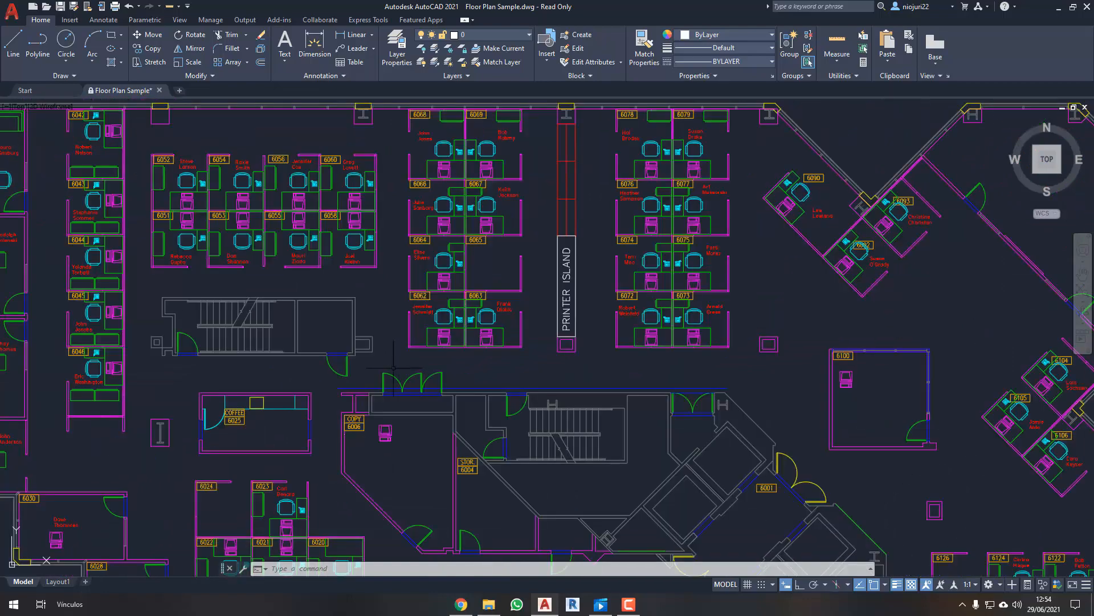
scroll(394, 367, "down", 2)
scroll(447, 308, "up", 6)
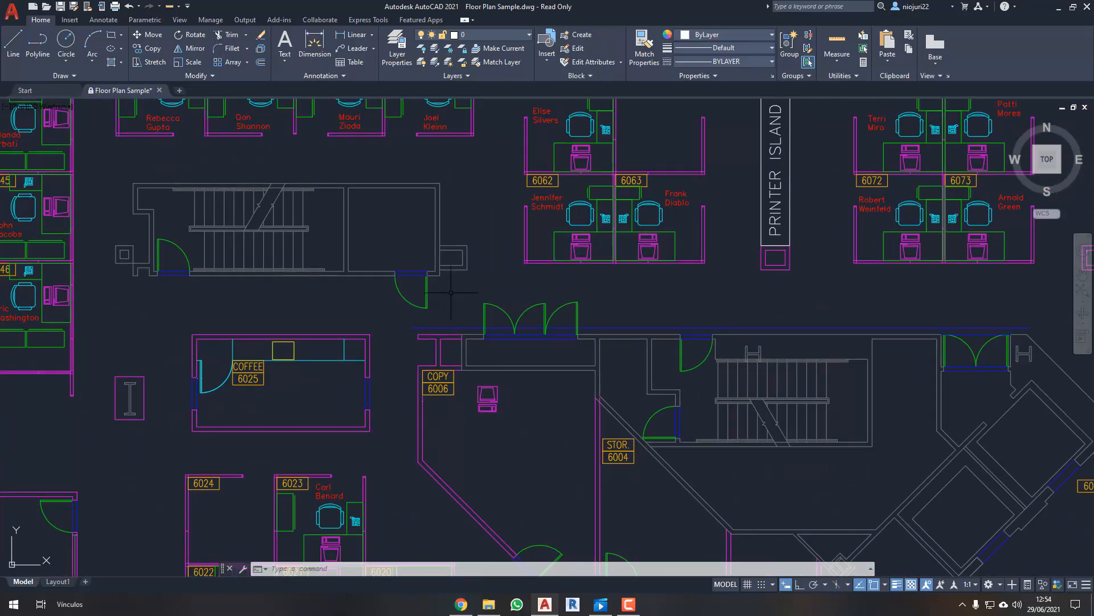
scroll(451, 292, "down", 4)
scroll(639, 269, "up", 2)
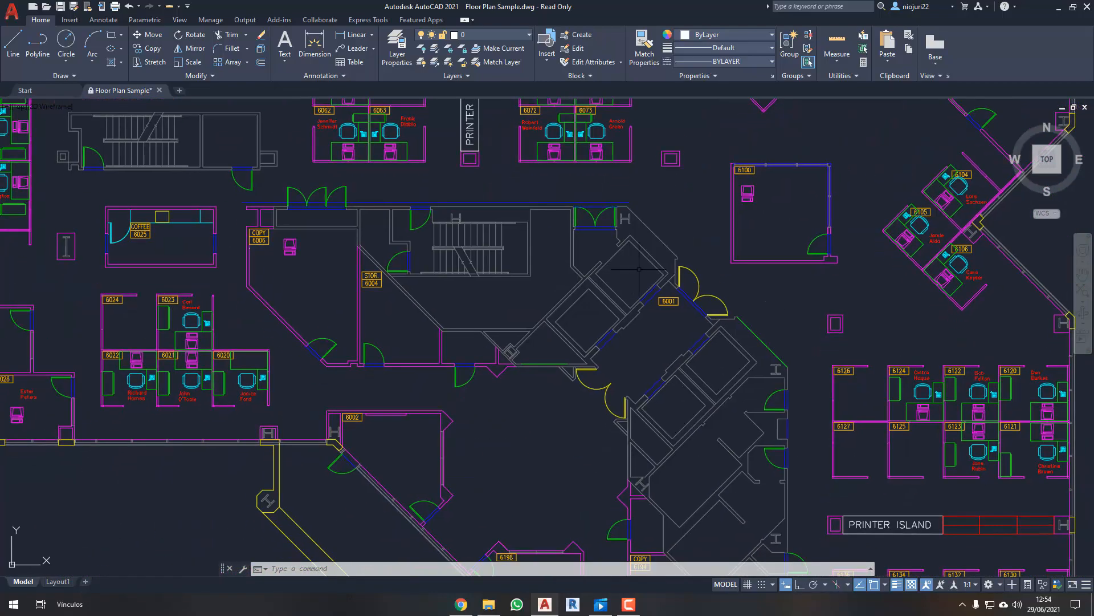
scroll(664, 265, "up", 4)
left_click(754, 276)
left_click(728, 285)
scroll(734, 251, "down", 6)
middle_click_drag(585, 359, 572, 378)
scroll(706, 401, "up", 4)
key("Escape")
- Check the layer of the angled interior core walls northeast of copy room 6194, and clear the selection
left_click(838, 431)
left_click(803, 382)
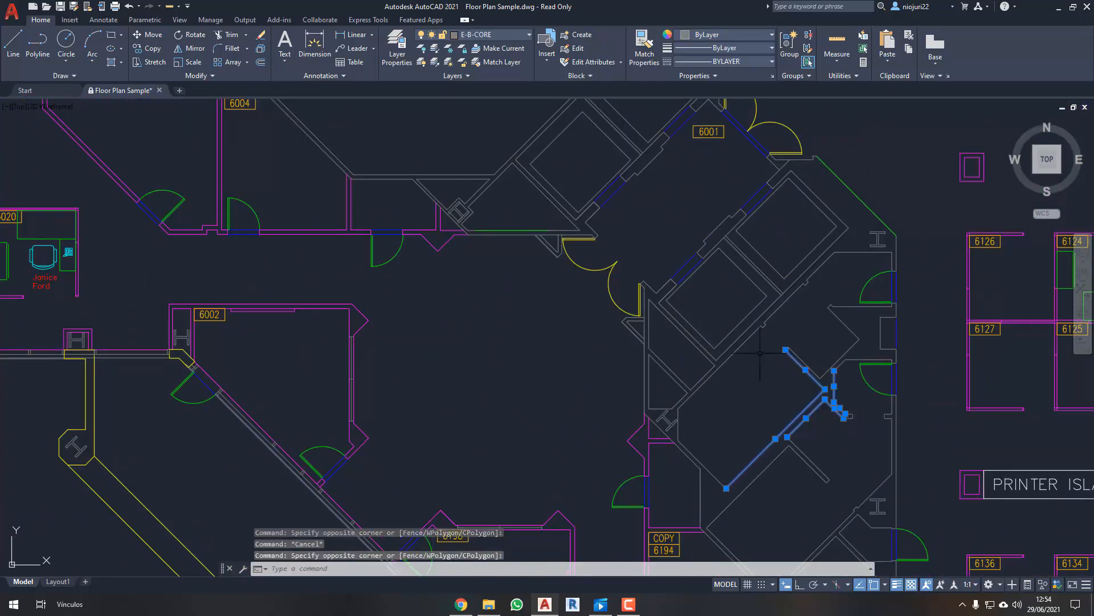
scroll(759, 352, "down", 7)
key("Escape")
- Review the drawing's full layer list with the layers' colors and on, freeze and lock states
middle_click_drag(604, 290, 608, 338)
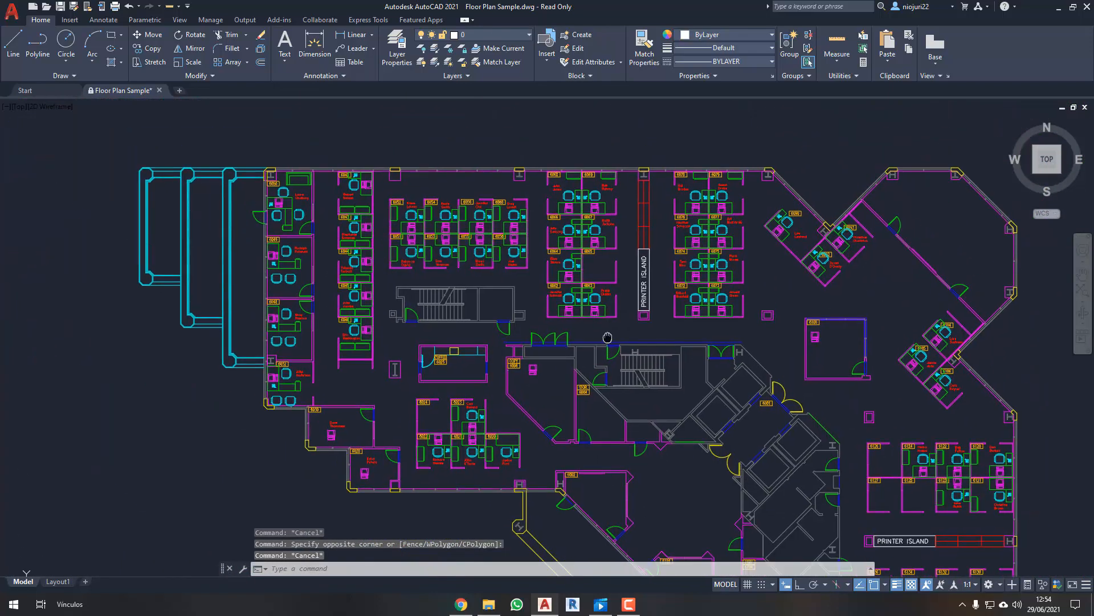
scroll(584, 337, "up", 4)
middle_click_drag(832, 321, 653, 388)
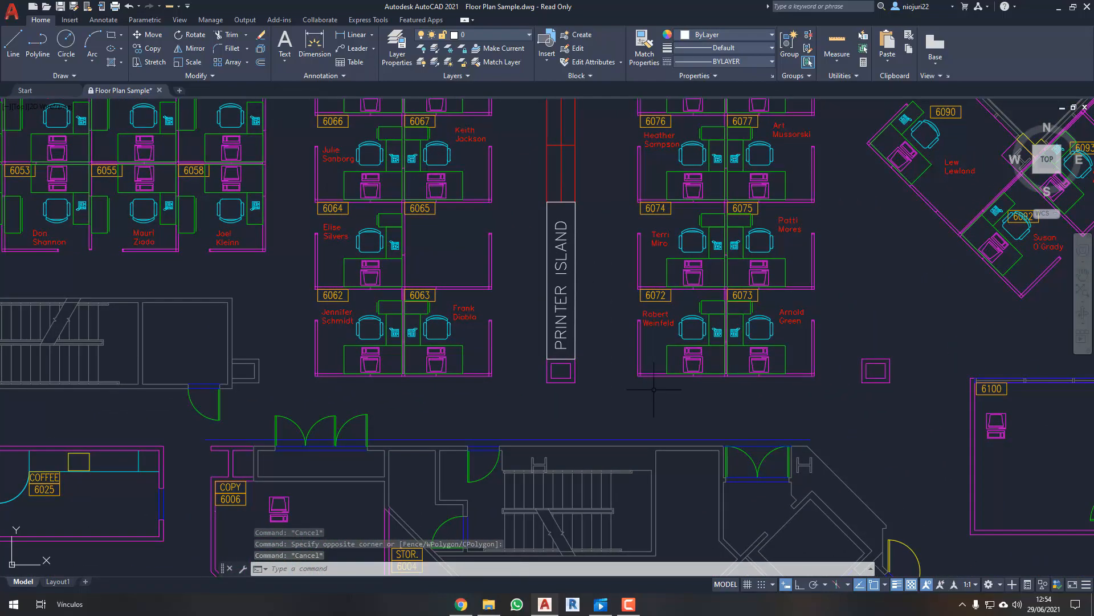
scroll(753, 410, "up", 4)
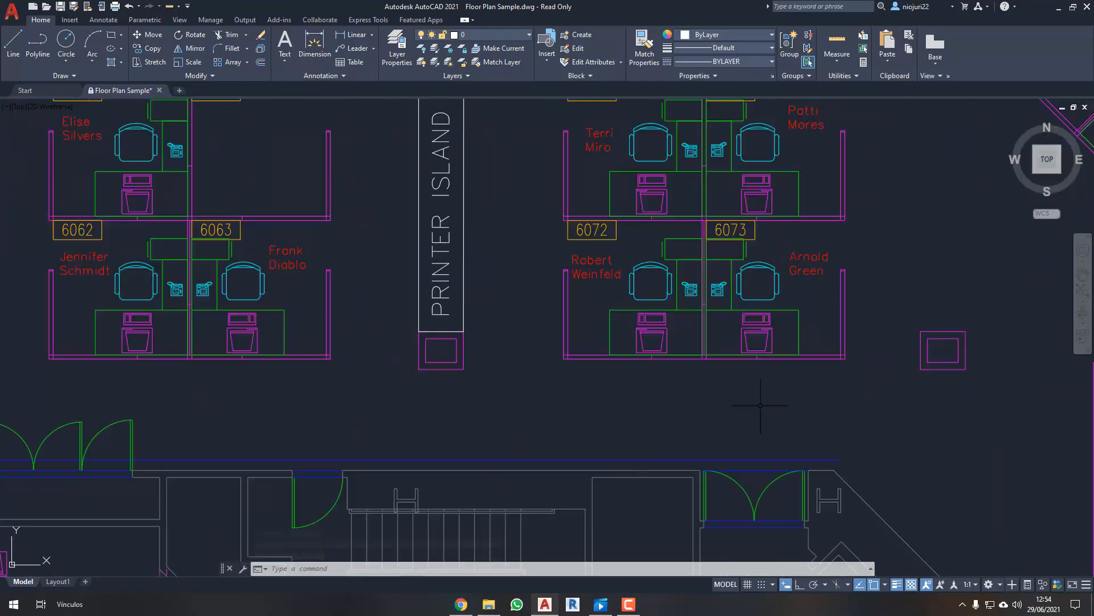
scroll(678, 422, "down", 5)
scroll(676, 433, "up", 4)
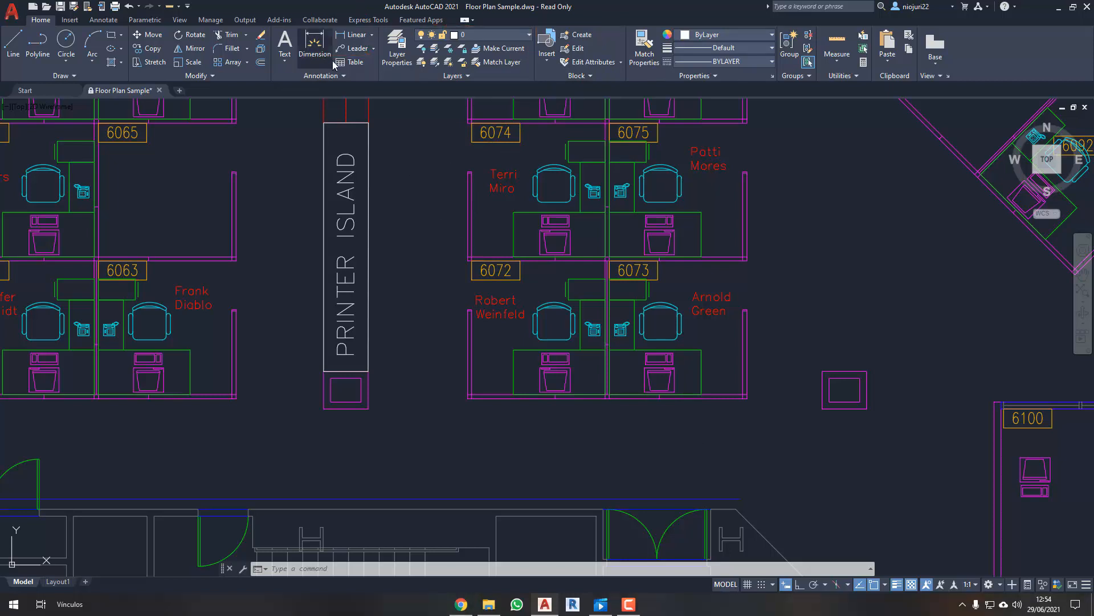
left_click(525, 37)
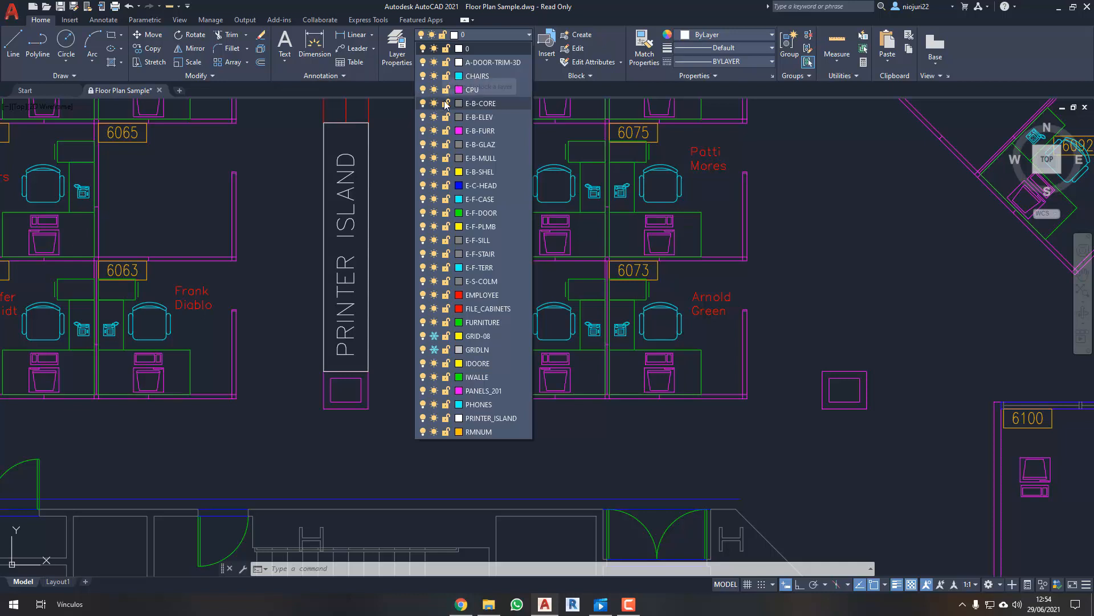
left_click(814, 234)
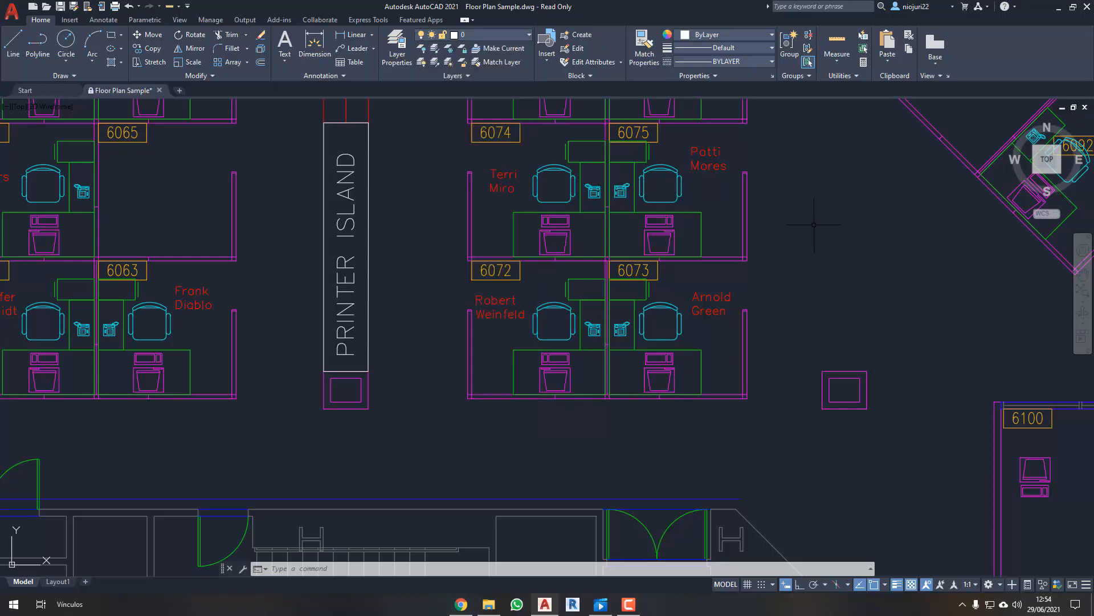
- Examine workstations 6072 and 6073, and select the chair in 6072 to check its layer
scroll(584, 304, "up", 2)
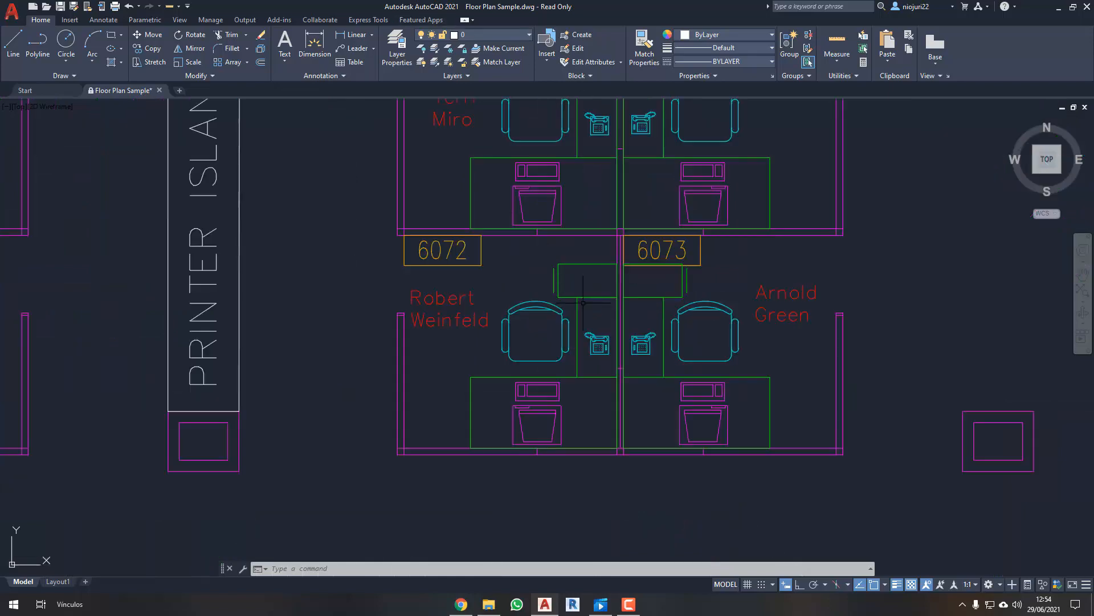
scroll(584, 303, "down", 3)
middle_click_drag(782, 293, 741, 363)
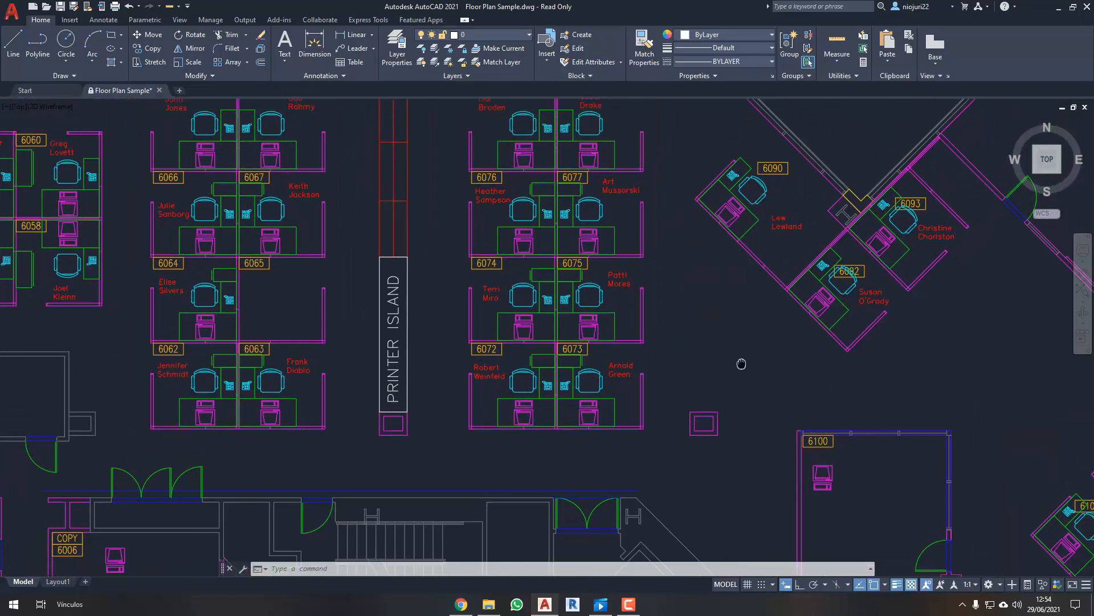
mouse_move(732, 304)
middle_mouse_down()
mouse_move(737, 315)
mouse_move(753, 277)
middle_mouse_up()
scroll(753, 277, "down", 1)
scroll(668, 332, "up", 3)
mouse_move(668, 332)
middle_mouse_down()
mouse_move(526, 344)
mouse_move(592, 333)
middle_mouse_up()
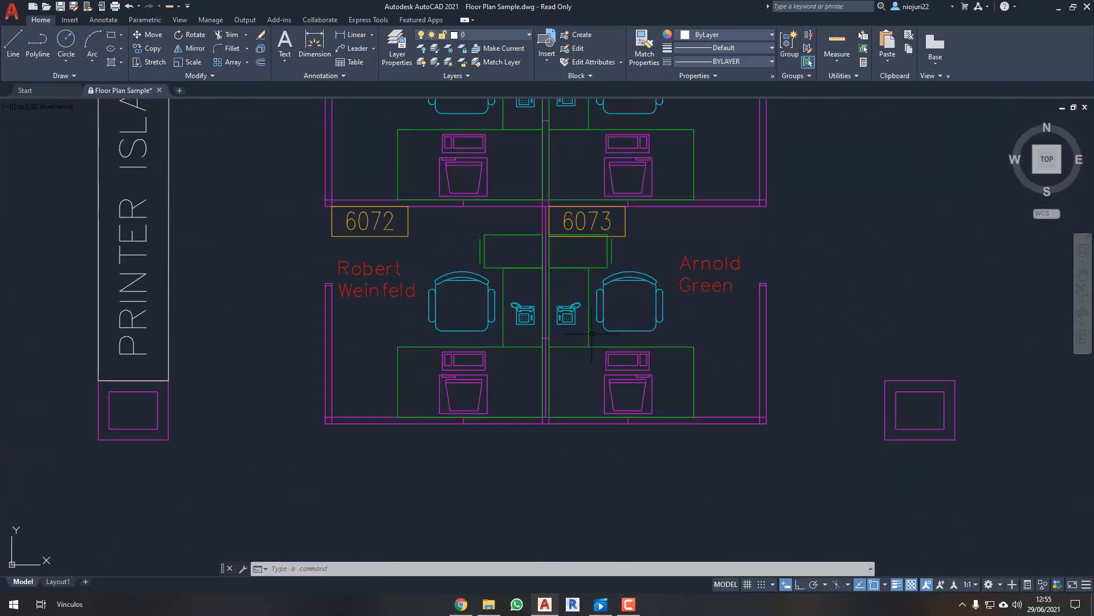
mouse_move(599, 272)
middle_mouse_down()
mouse_move(623, 288)
mouse_move(866, 301)
middle_mouse_up()
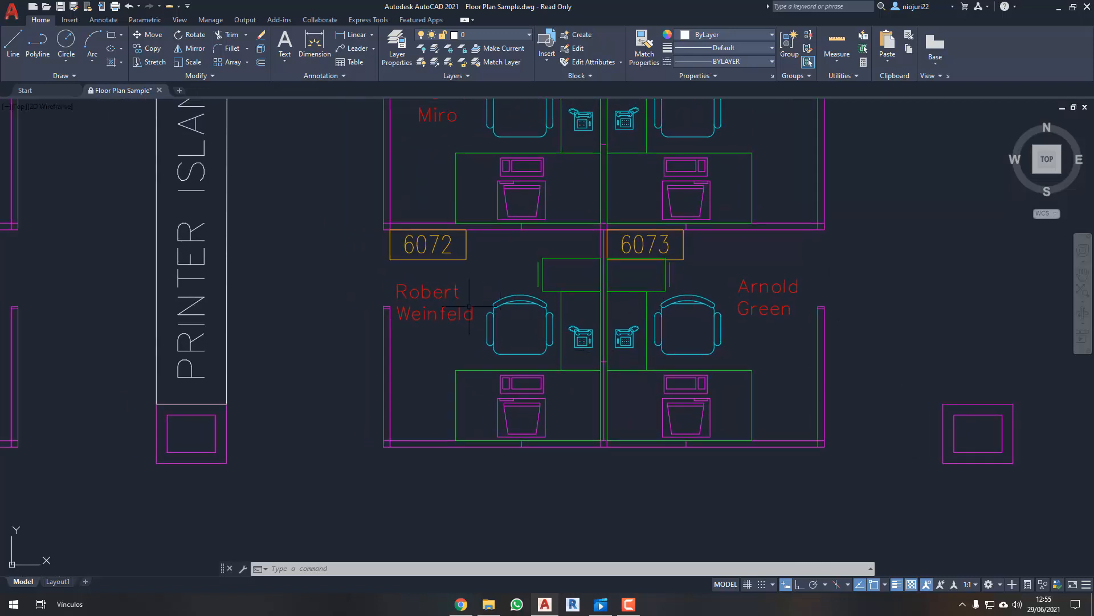
middle_click_drag(355, 261, 363, 266)
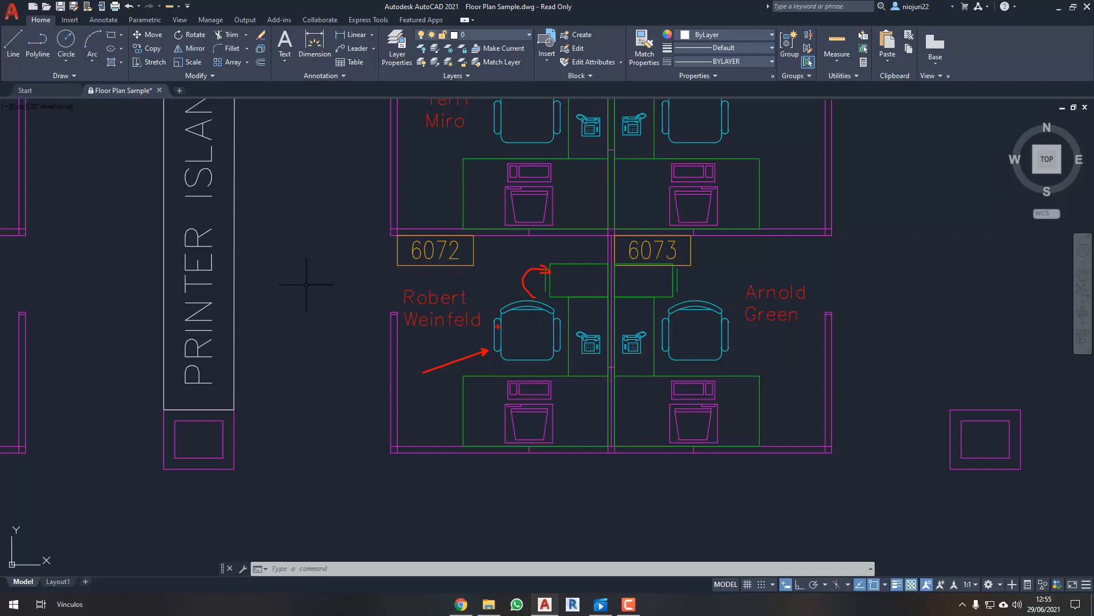
left_click(499, 326)
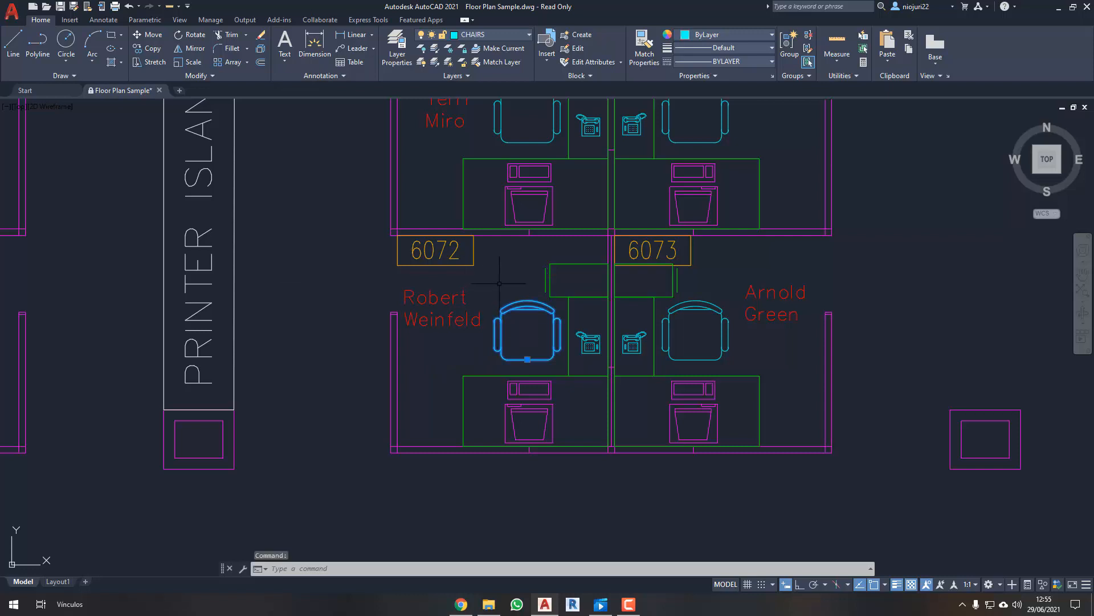
- Select the cabinet above the chair in workstation 6072 to compare its layer with the chair's, and clear the selection
middle_click_drag(499, 283, 510, 287)
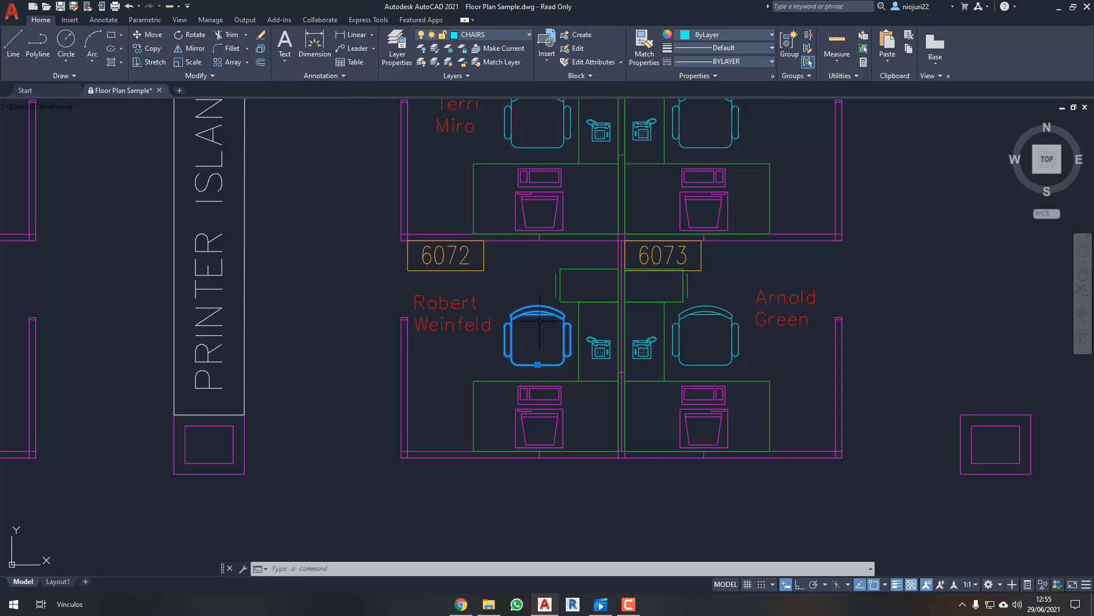
key("Escape")
key("Escape")
left_click(518, 312)
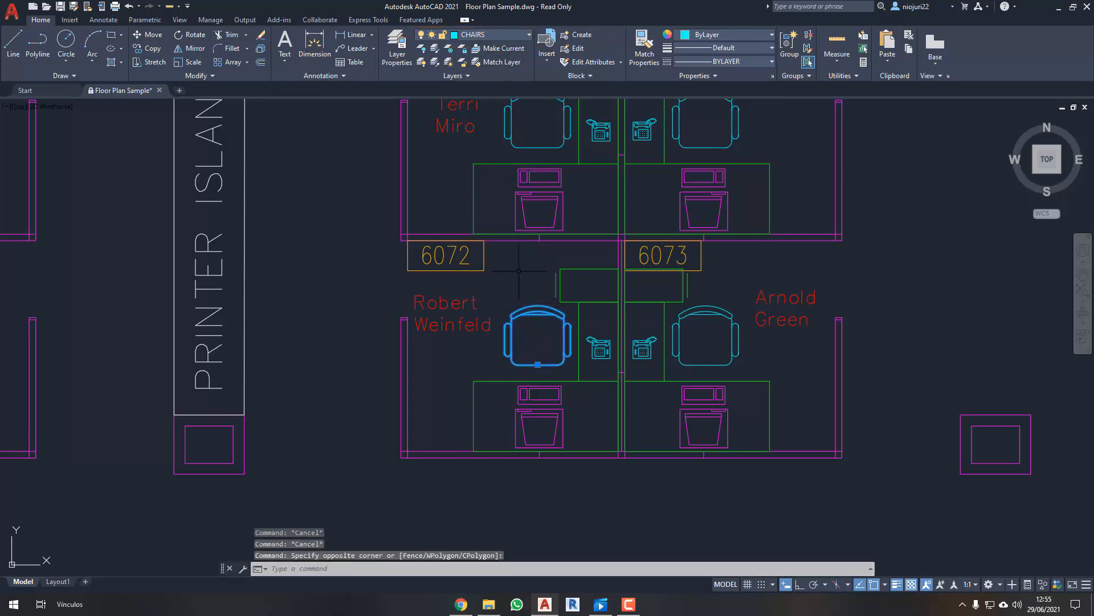
left_click(561, 285)
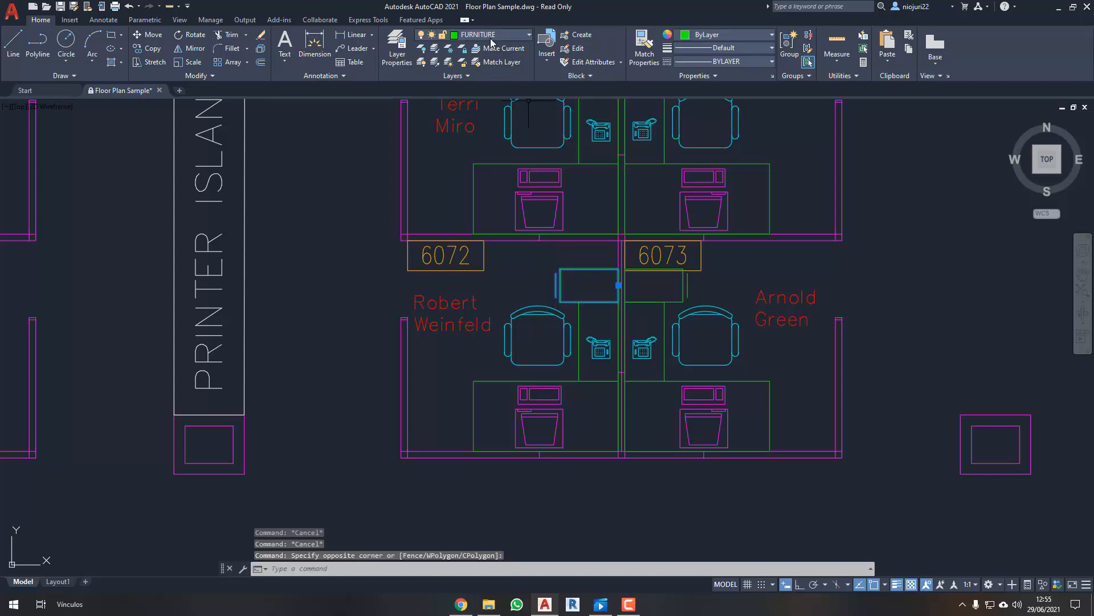
key("Escape")
key("Escape")
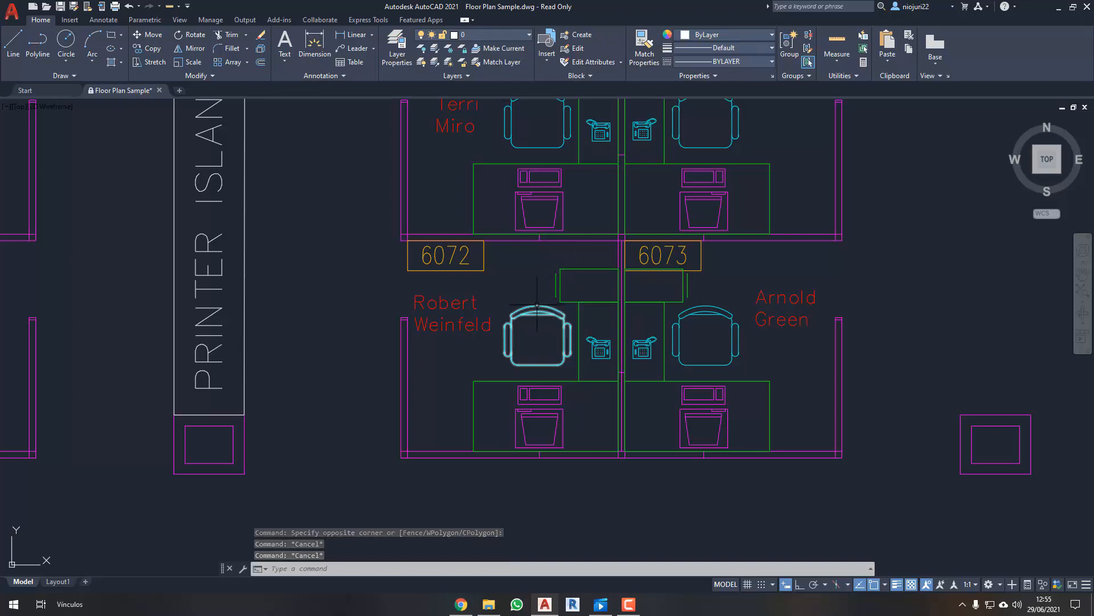
- Move the chair in workstation 6072 to the FURNITURE layer and clear the selection
left_click(539, 306)
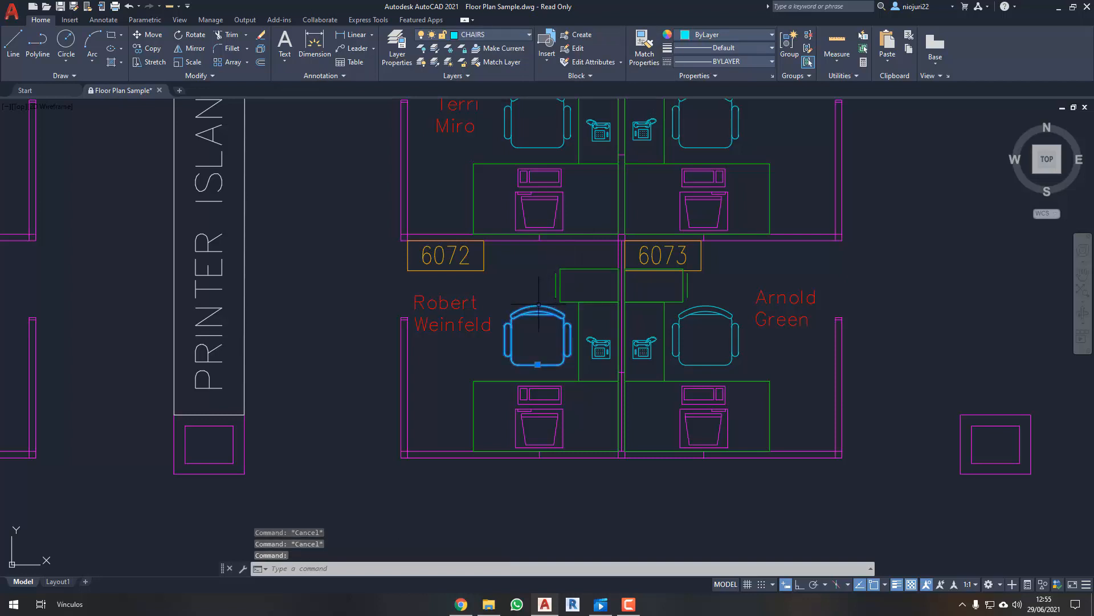
left_click(507, 36)
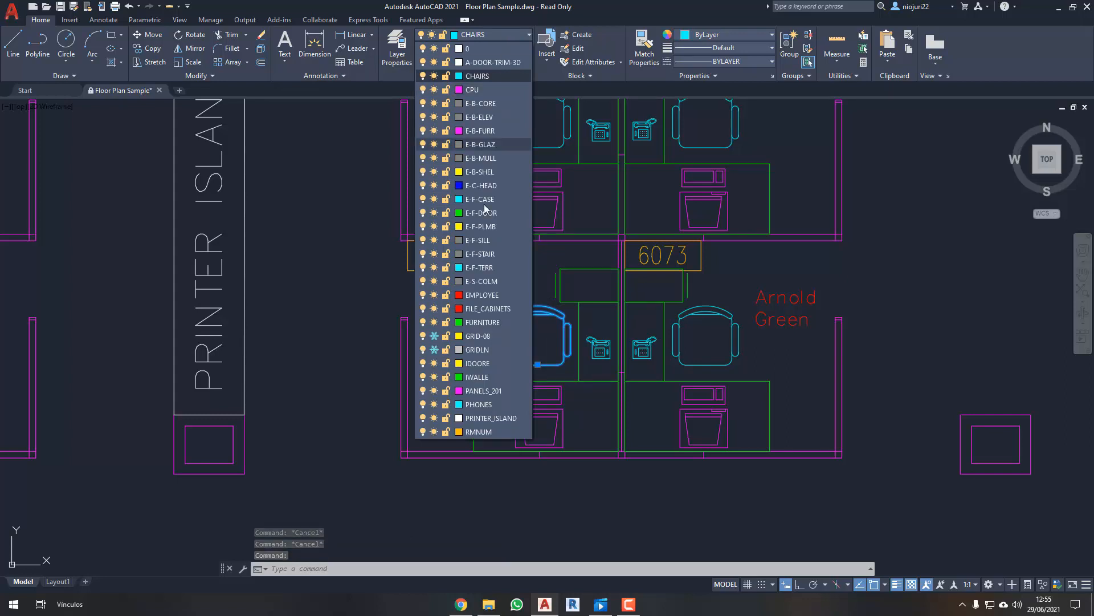
left_click(494, 323)
scroll(506, 308, "up", 2)
key("Escape")
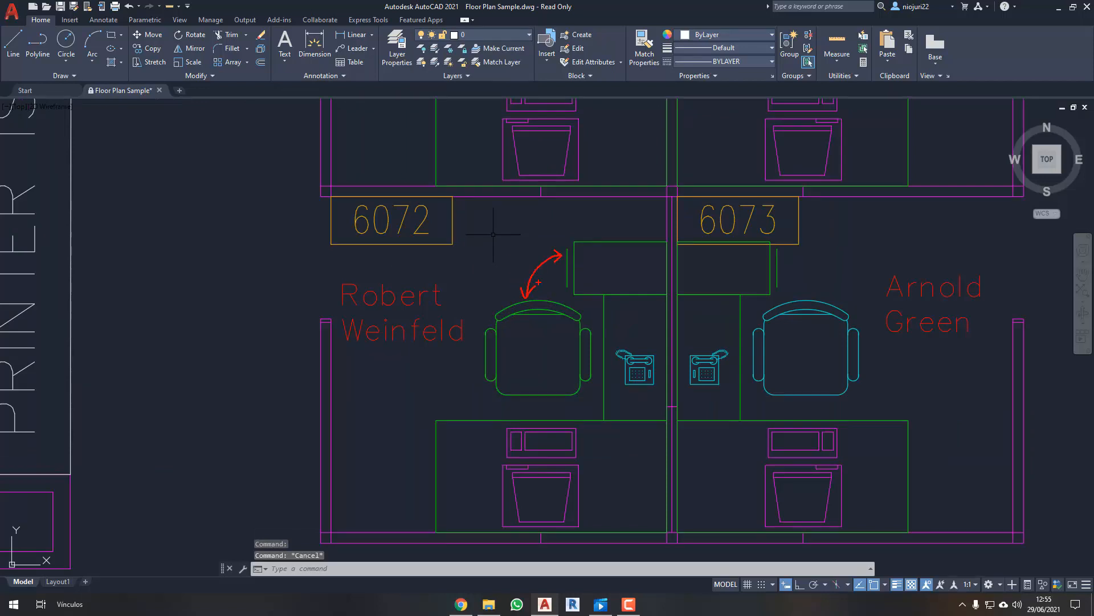
- Check the reassigned layer of the chair in workstation 6072, and clear the selection
left_click(539, 301)
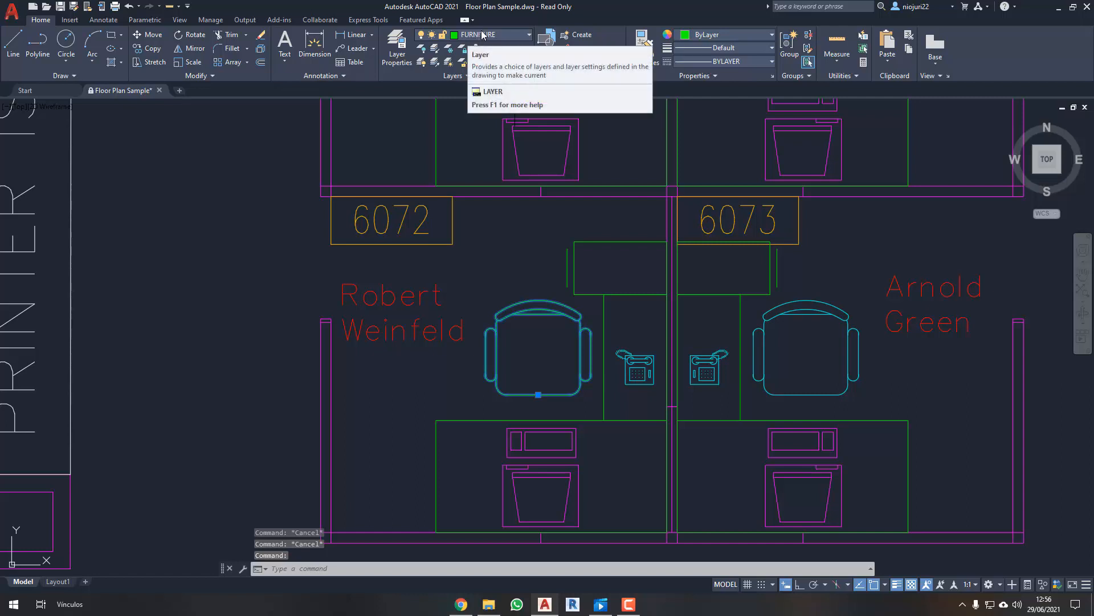
key("Escape")
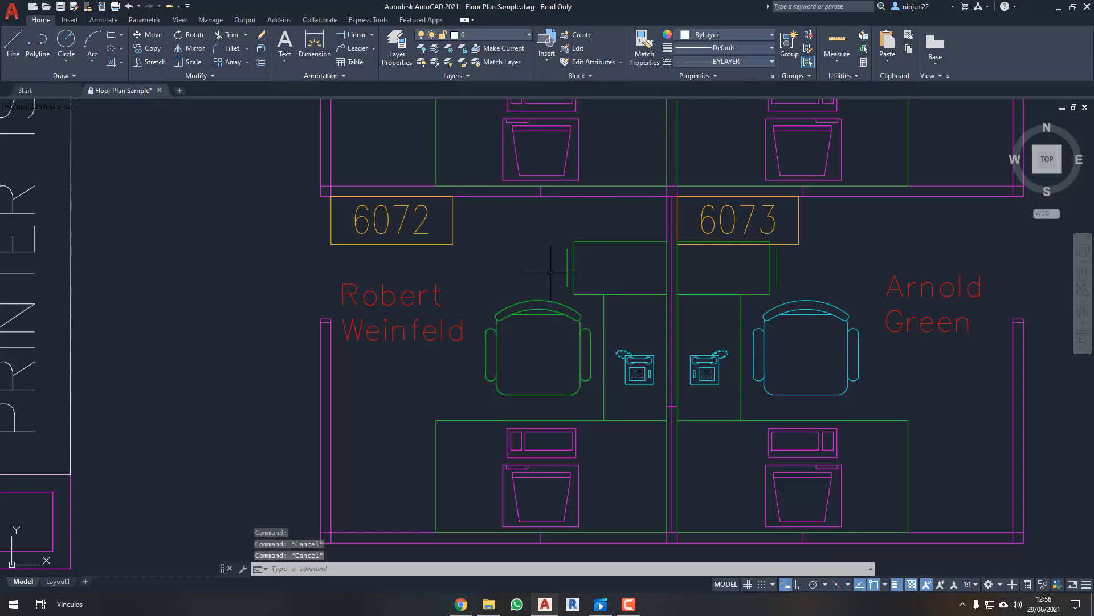
key("Escape")
- Examine the workstation rows on both sides of the printer island and compare their object colors
scroll(554, 314, "down", 2)
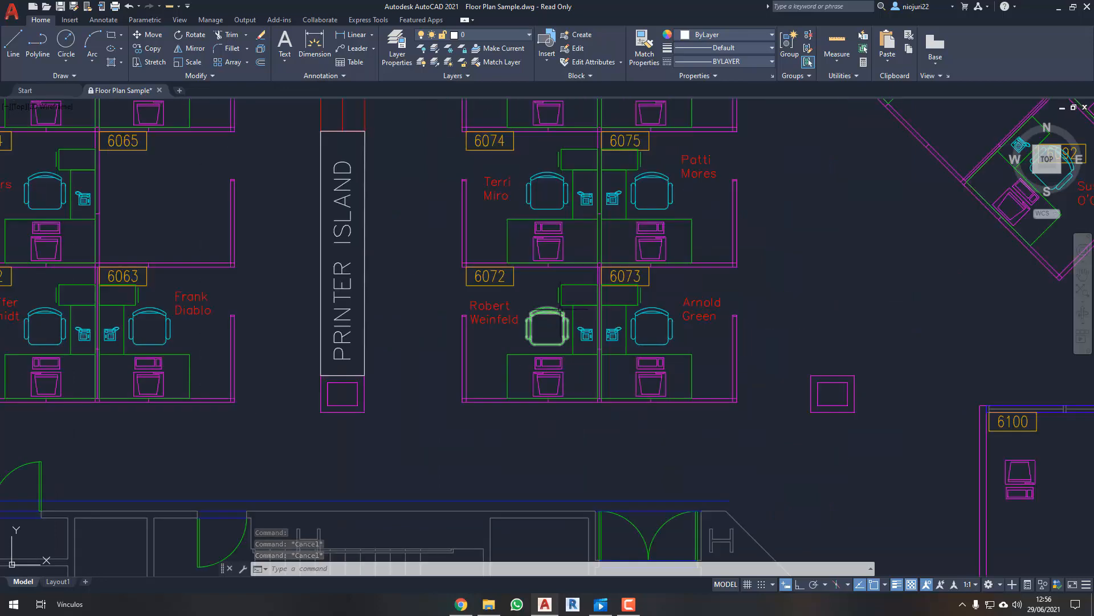
scroll(704, 251, "down", 1)
middle_click_drag(707, 250, 676, 316)
scroll(740, 333, "down", 3)
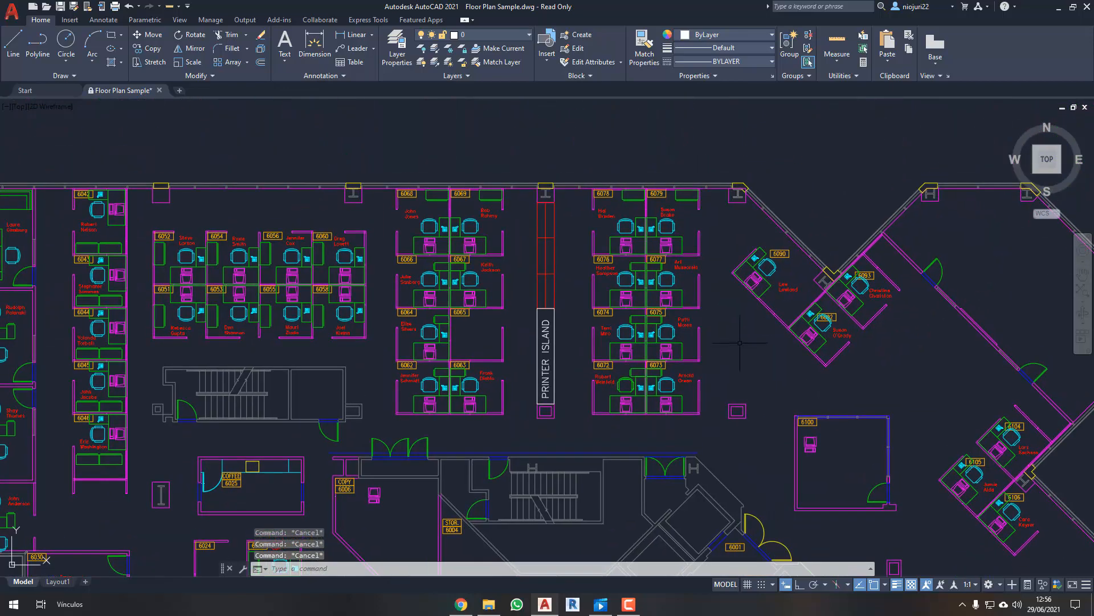
scroll(741, 349, "up", 3)
scroll(749, 346, "down", 4)
scroll(738, 344, "up", 2)
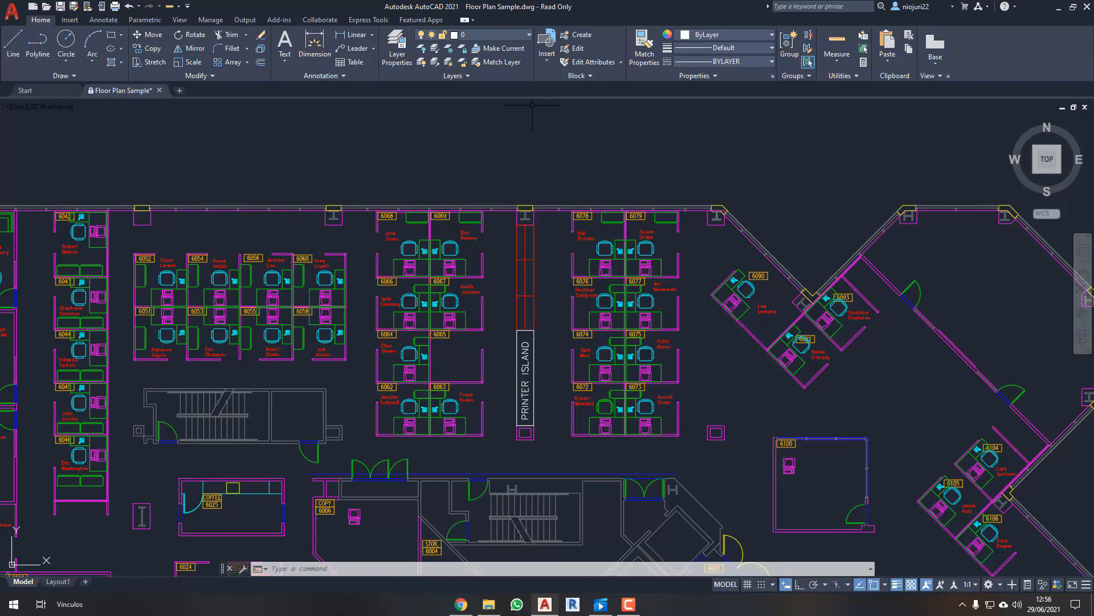
key("Escape")
key("Escape")
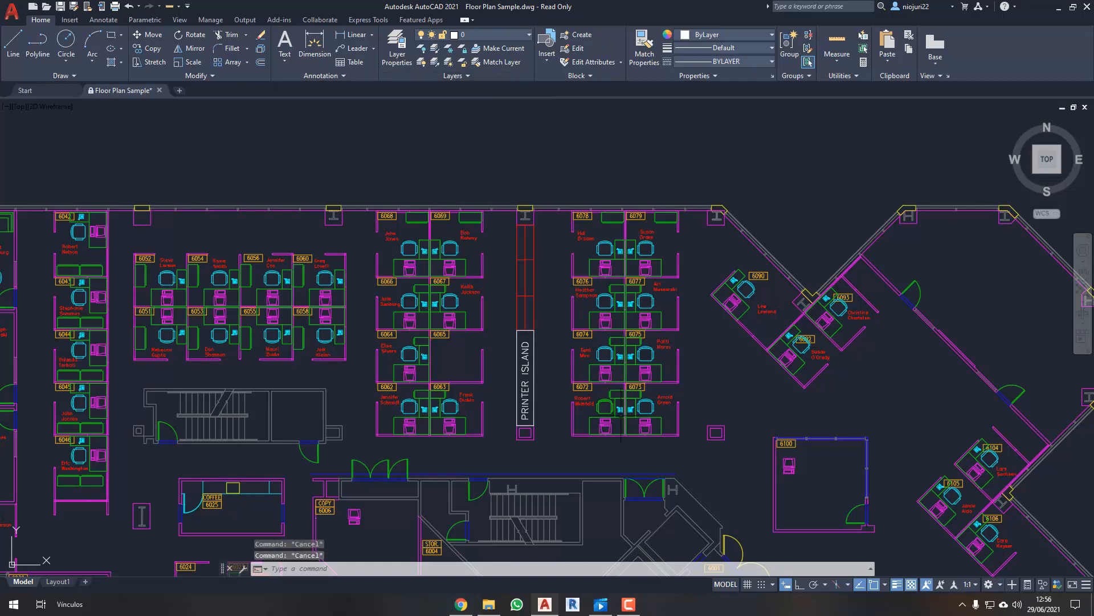
- Select the chairs in workstations 6073, 6075 and 6074 to inspect their layer, and clear the selection
scroll(647, 407, "up", 8)
left_click(624, 365)
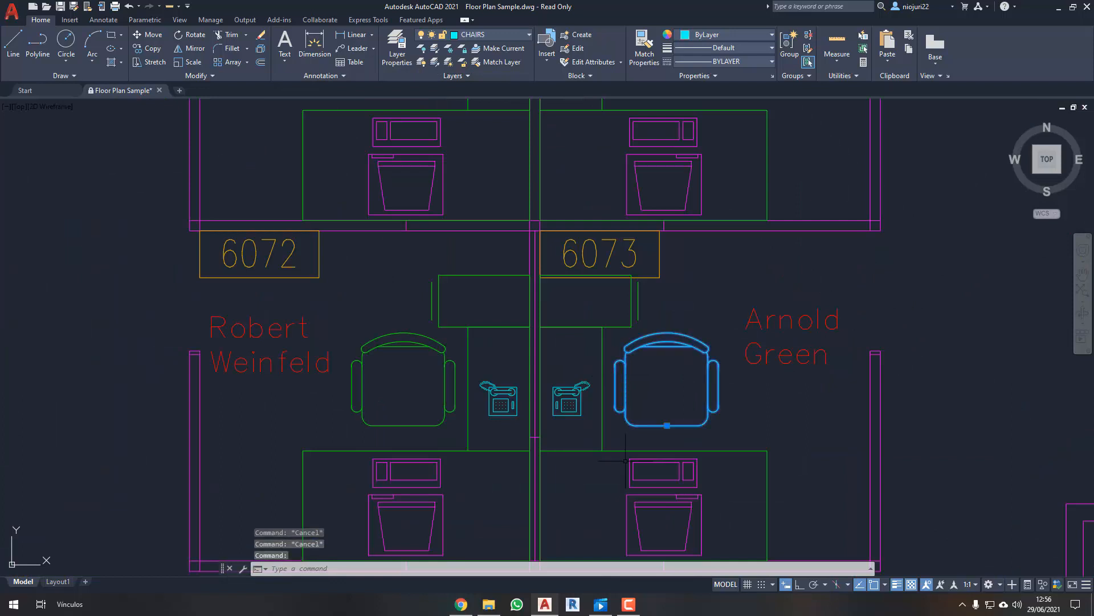
key("Escape")
left_click(626, 380)
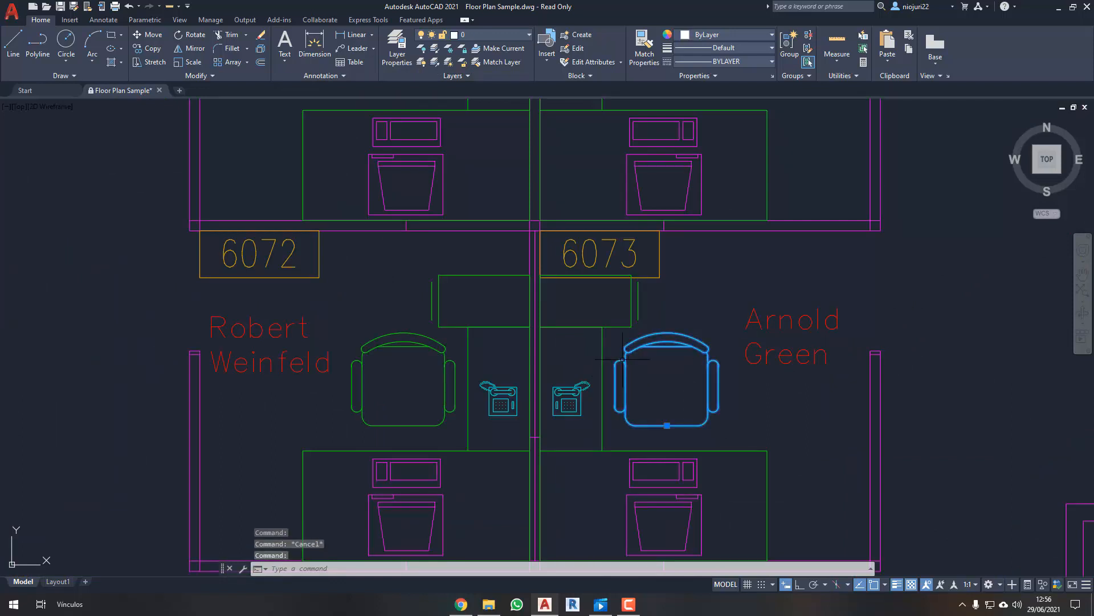
scroll(661, 417, "down", 2)
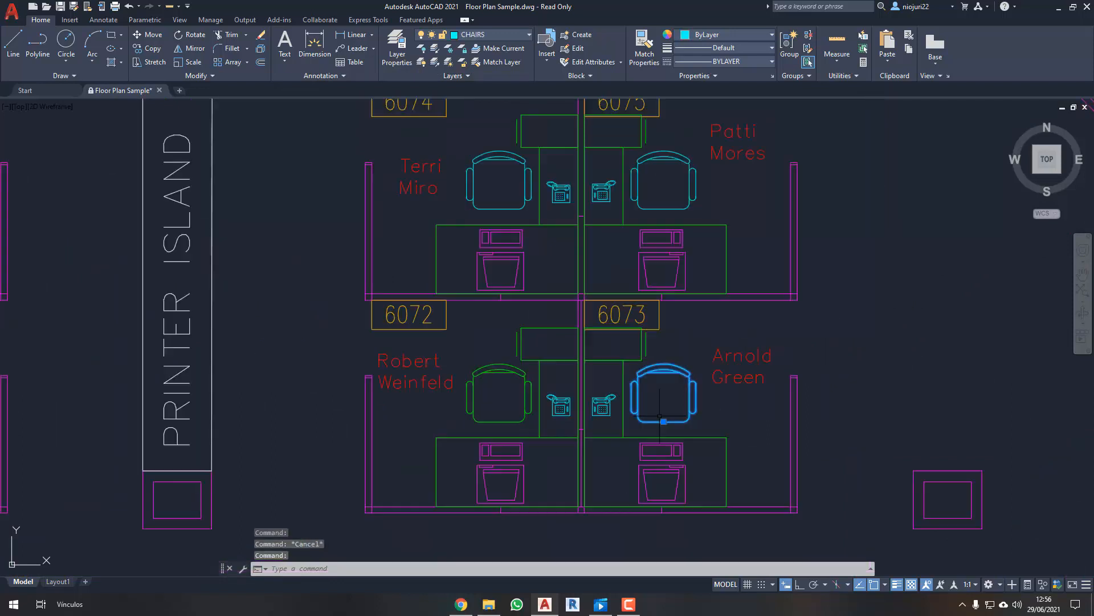
left_click(655, 155)
left_click(501, 162)
key("Escape")
key("Escape")
scroll(558, 339, "down", 2)
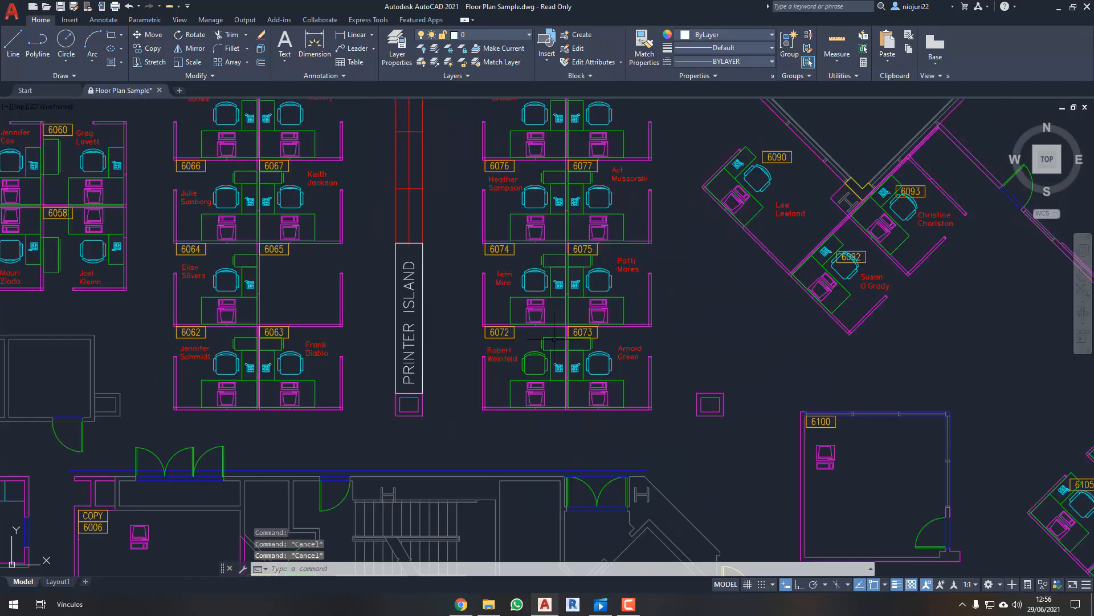
- Window-select the whole block of workstations 6072 to 6079, move its objects to the FURNITURE layer, and clear the selection
middle_click_drag(439, 298, 468, 375)
scroll(489, 362, "down", 1)
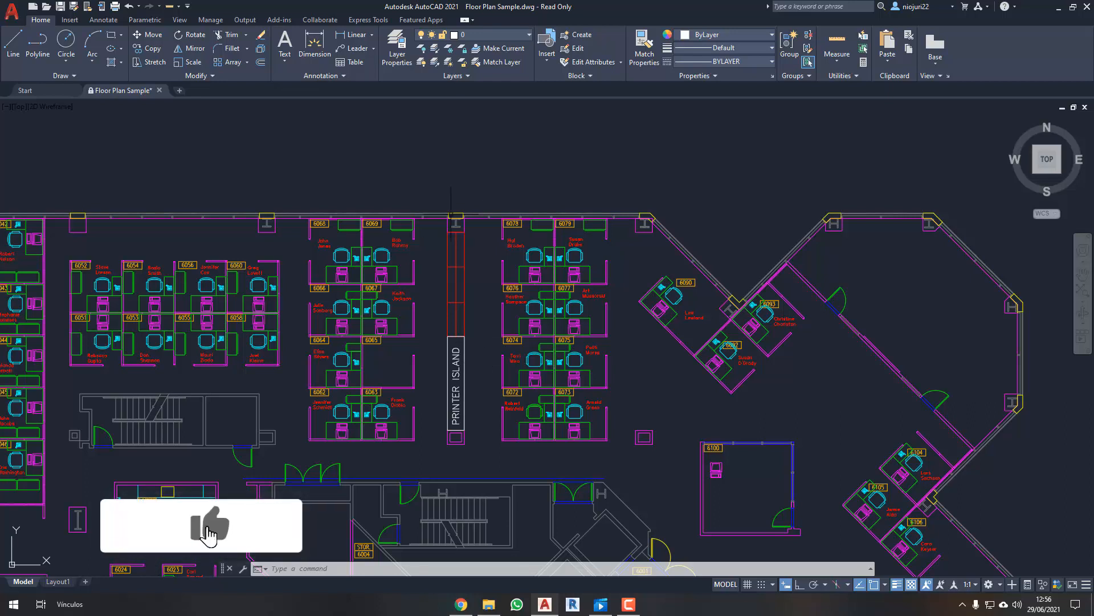
left_click(496, 178)
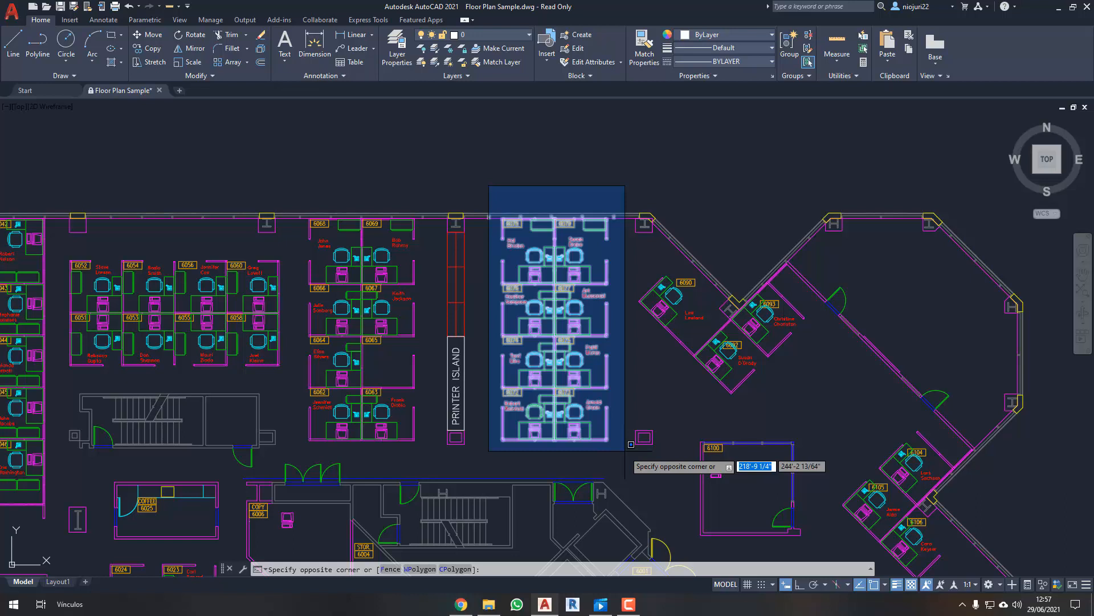
scroll(631, 444, "up", 8)
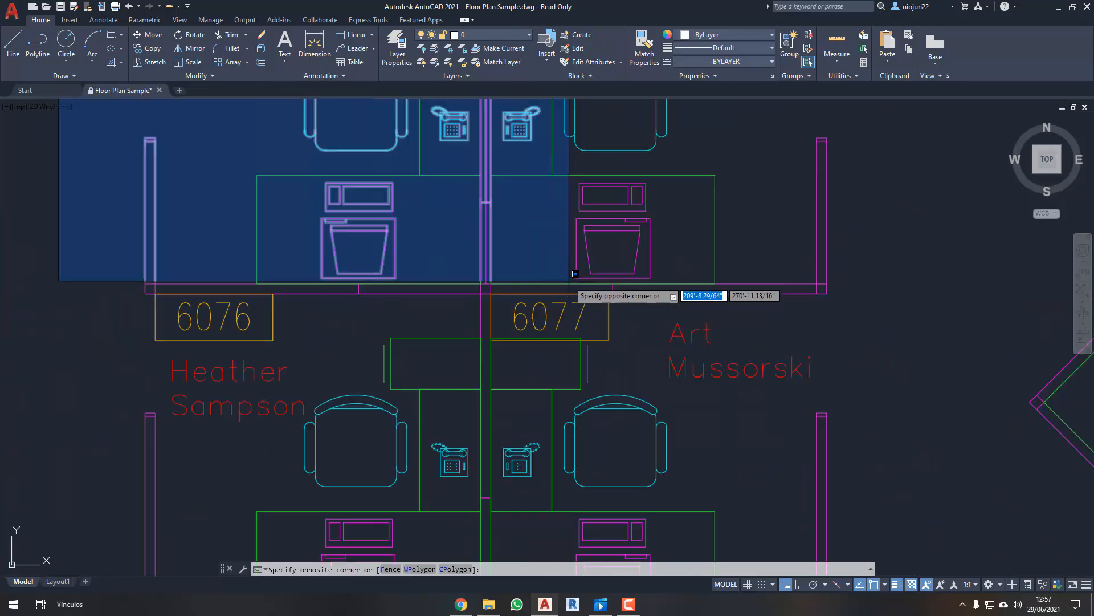
scroll(570, 399, "down", 3)
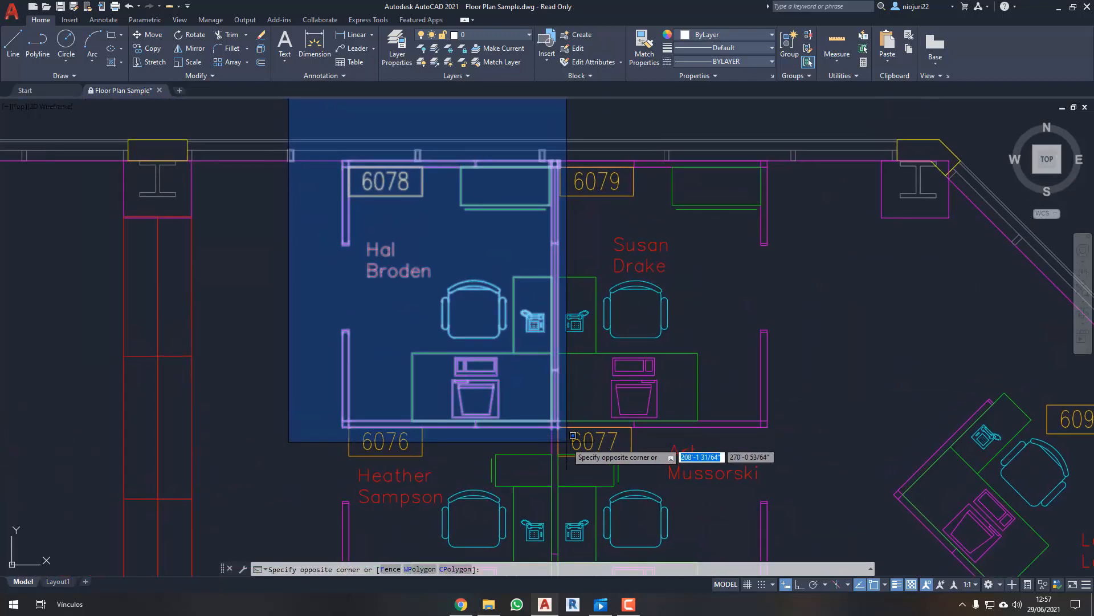
scroll(578, 422, "down", 3)
scroll(578, 430, "up", 3)
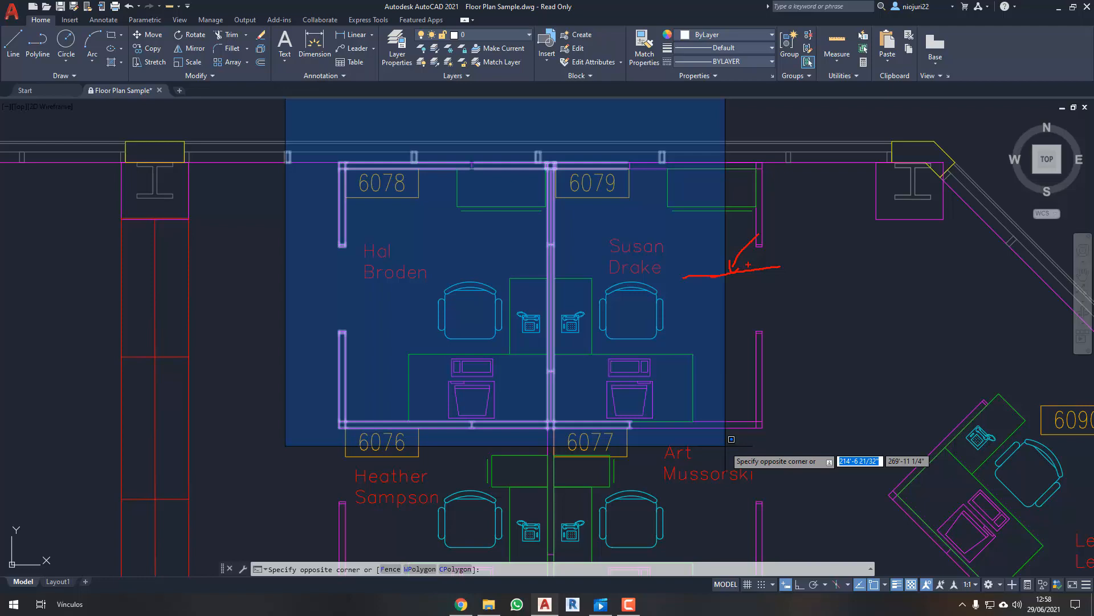
scroll(732, 439, "down", 6)
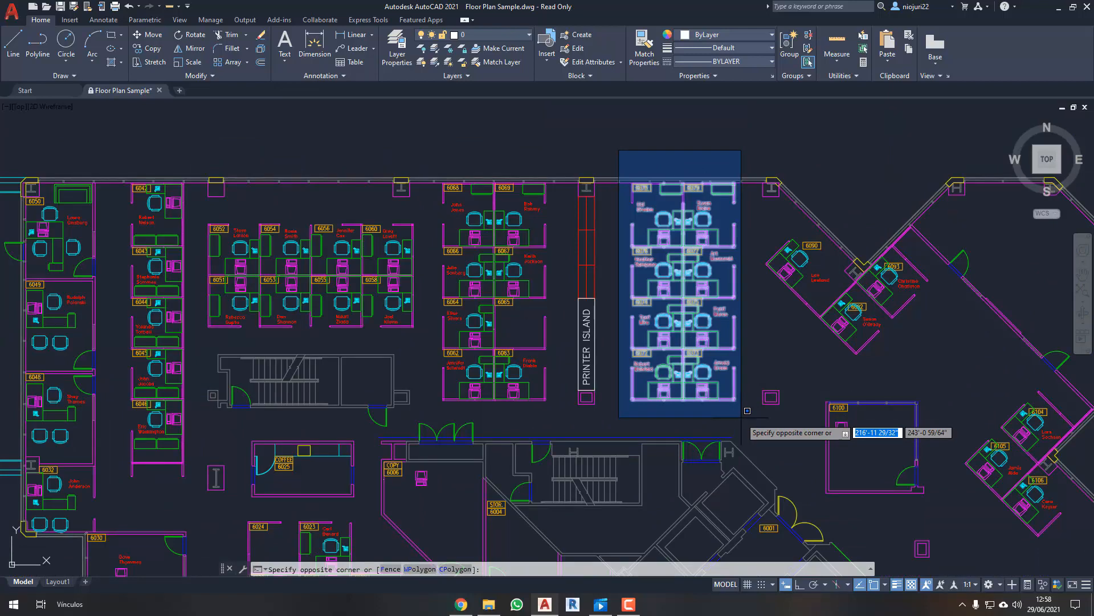
left_click(750, 411)
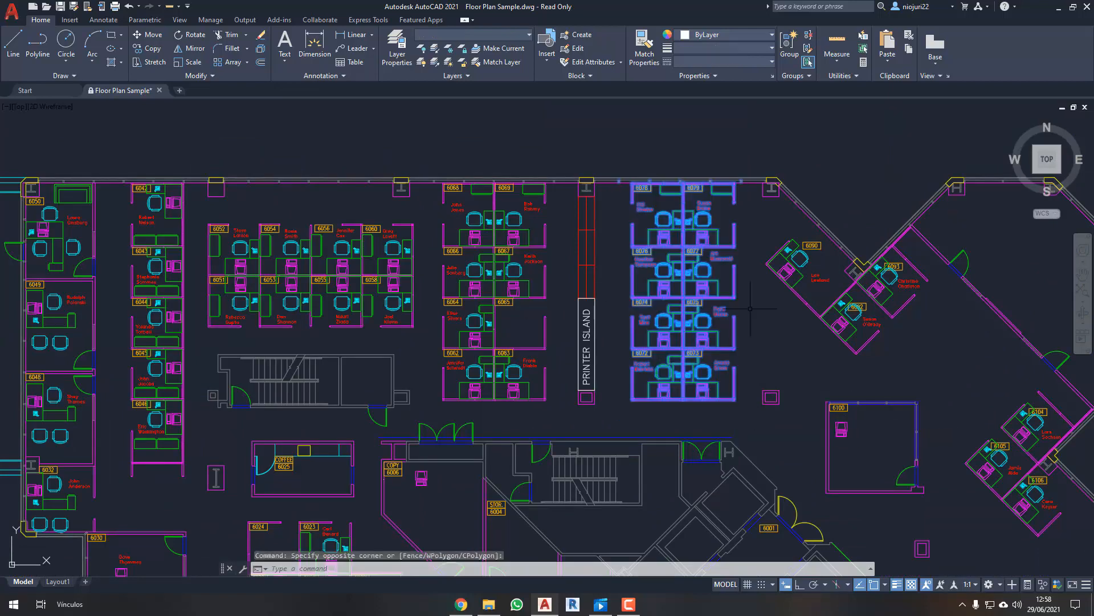
scroll(741, 317, "up", 2)
left_click(502, 35)
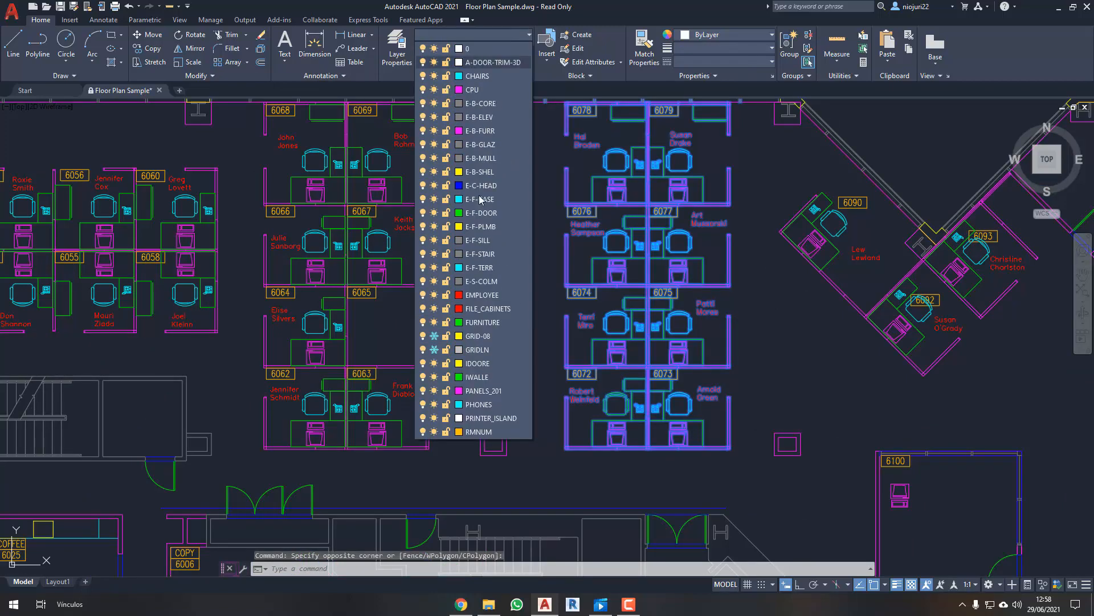
left_click(482, 322)
middle_click_drag(580, 267, 601, 308)
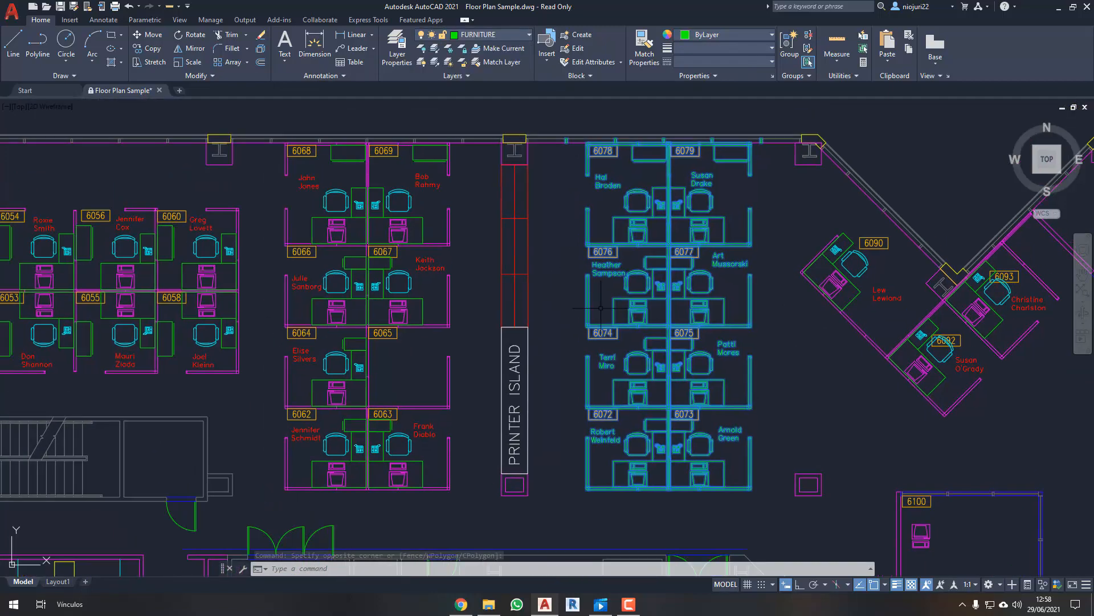
key("Escape")
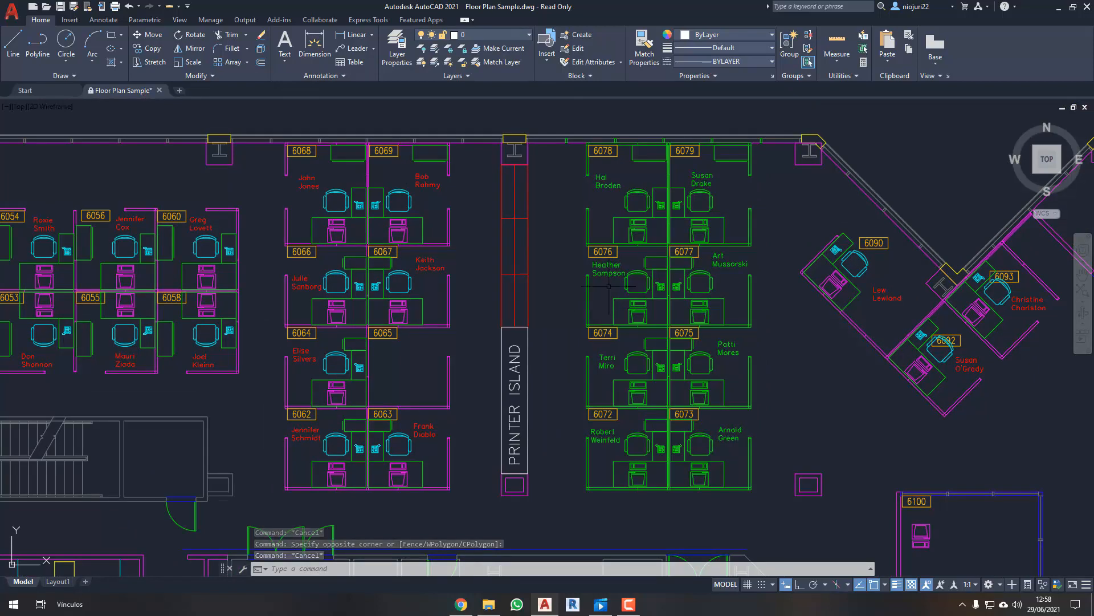
- Select the room number tag 6076 to check its layer and color, and clear the selection
middle_click_drag(581, 269, 574, 281)
middle_click_drag(771, 361, 770, 346)
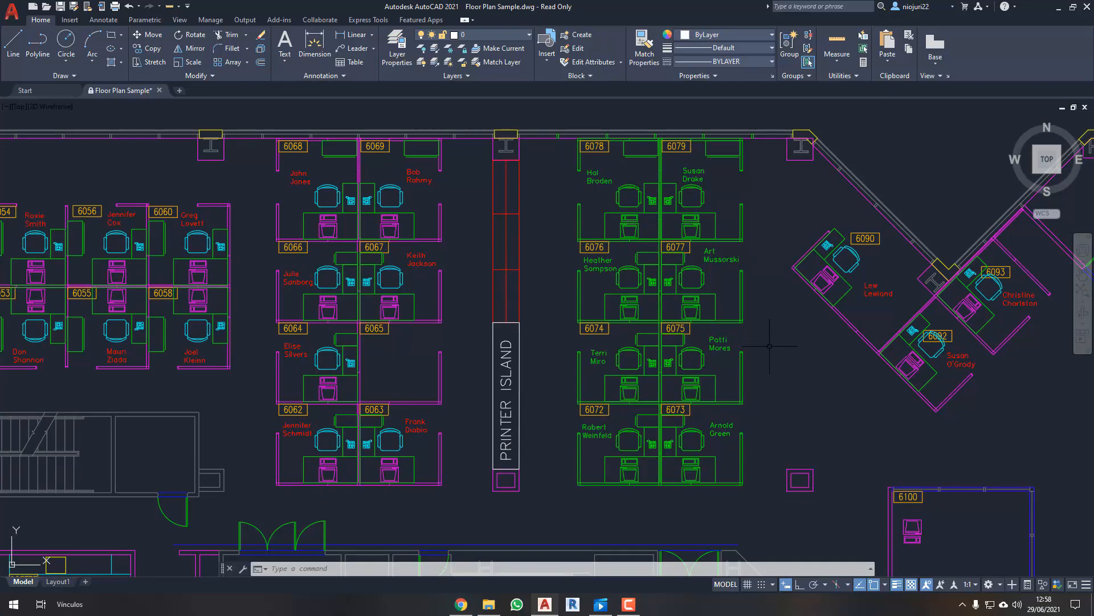
scroll(610, 248, "up", 5)
left_click(596, 243)
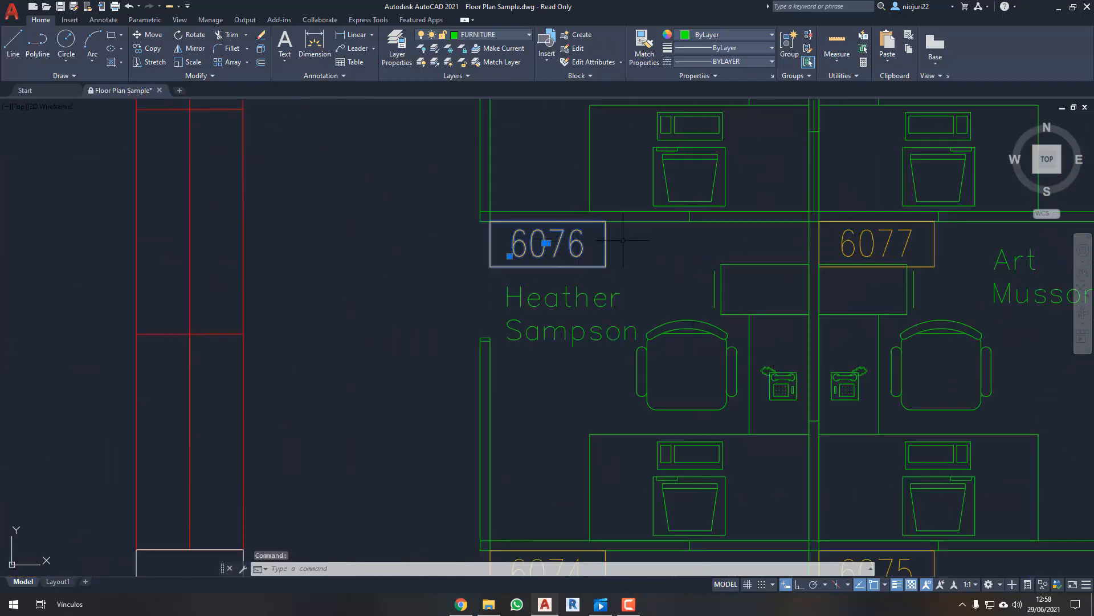
scroll(623, 240, "up", 2)
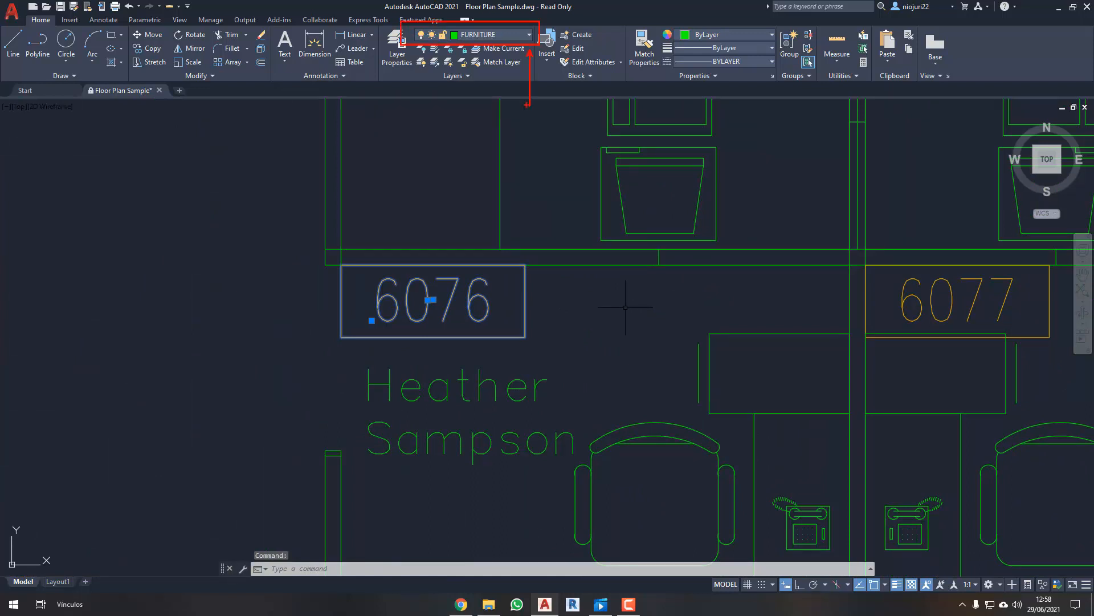
key("Escape")
key("Escape")
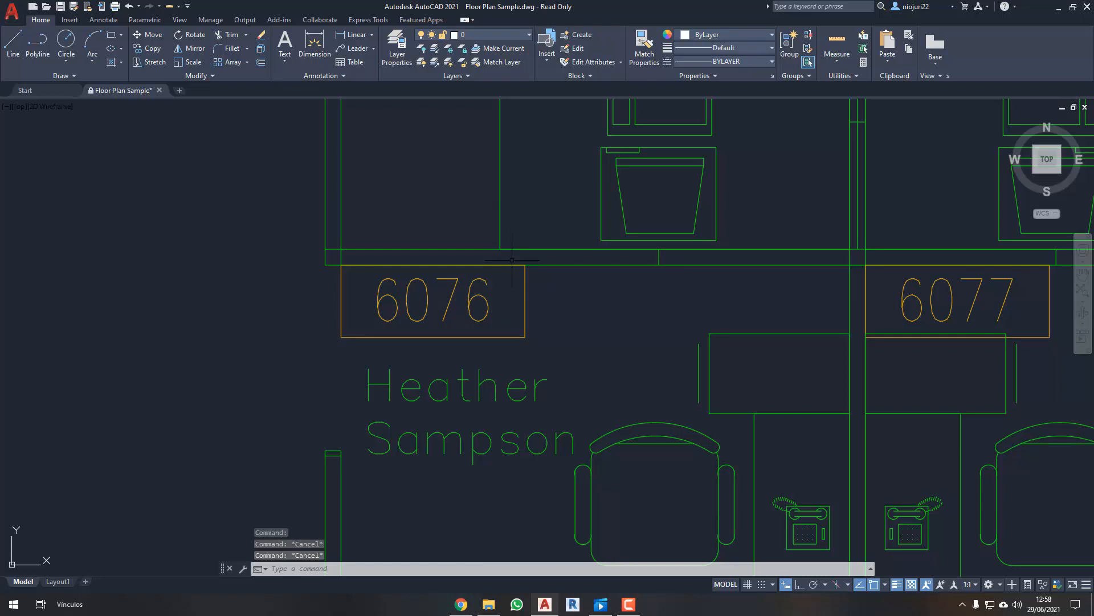
- Reselect the 6076 room number tag to examine it against the surrounding furniture, clearing the selection each time
scroll(512, 290, "down", 2)
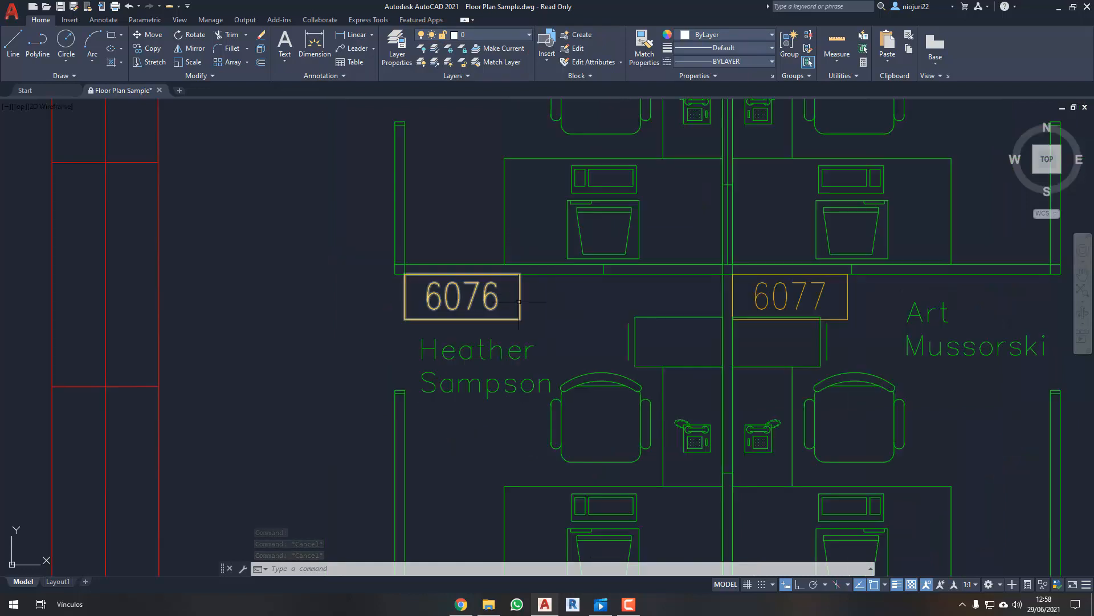
left_click(519, 301)
key("Escape")
middle_click_drag(539, 299, 554, 318)
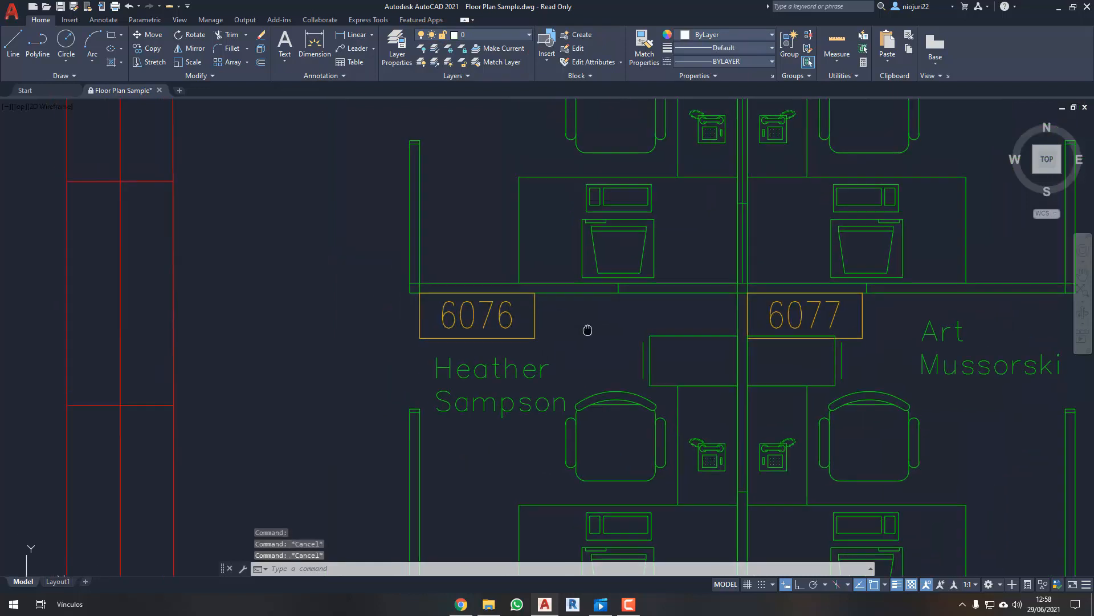
left_click(516, 300)
key("Escape")
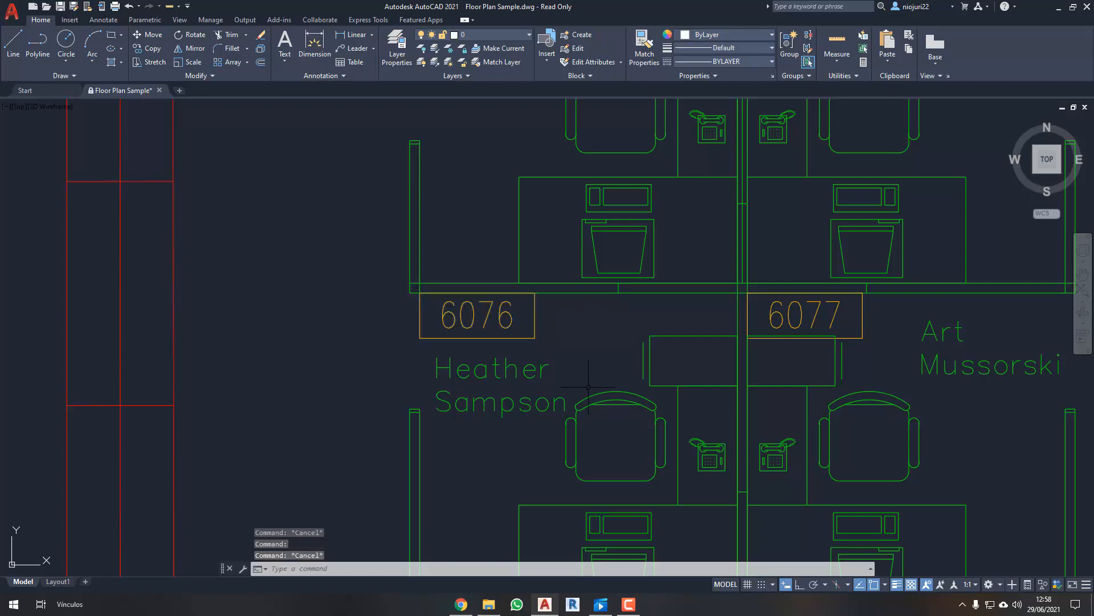
middle_click_drag(422, 354, 523, 333)
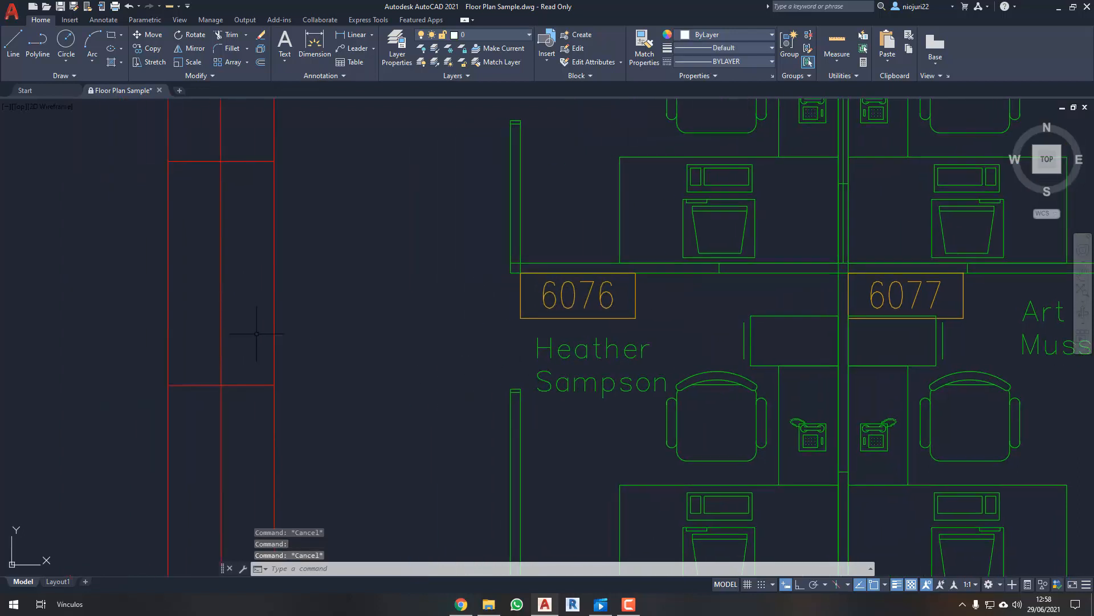
- Select lines of the red cabinet row between the two workstation blocks to inspect their layer, and clear the selection
scroll(251, 325, "down", 2)
left_click(247, 323)
left_click(230, 328)
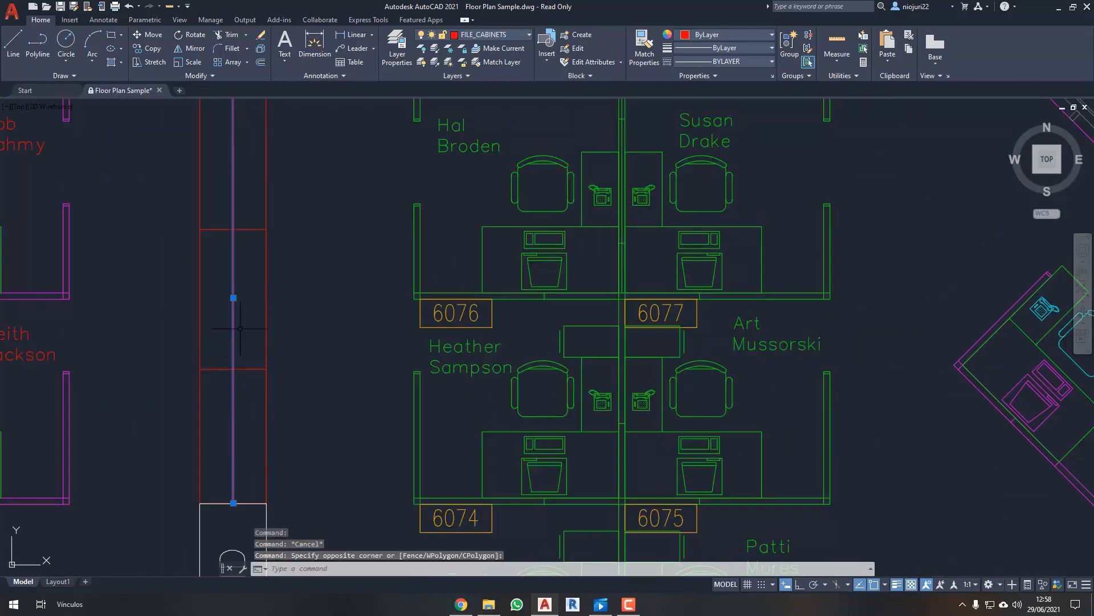
left_click(277, 318)
left_click(255, 326)
left_click(253, 340)
left_click(238, 402)
key("Escape")
key("Escape")
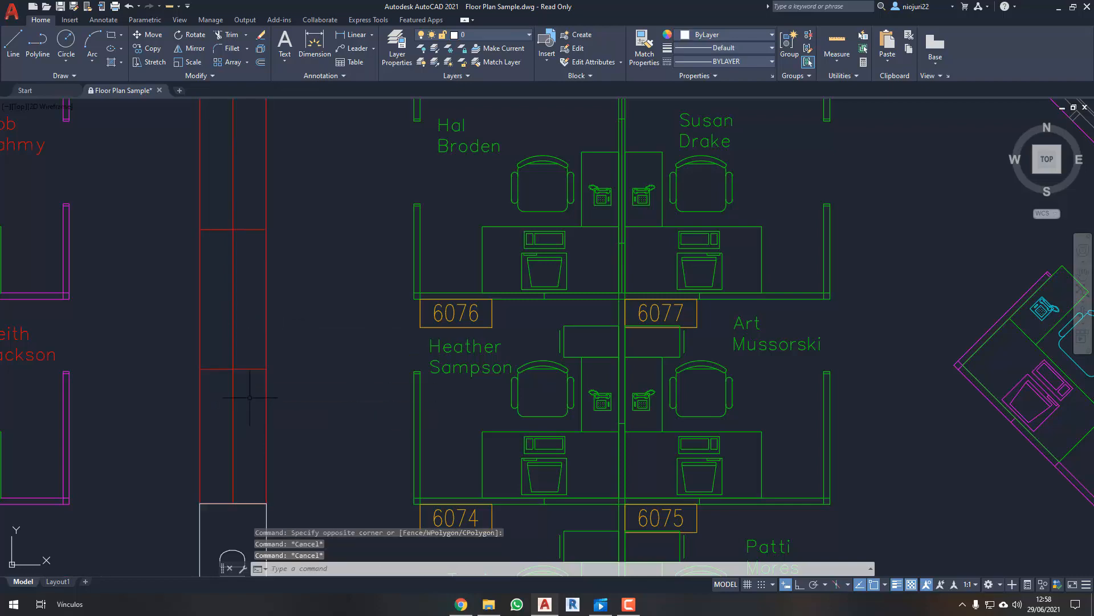
- Select the 6076 room number tag to compare its assigned layer with its displayed color, and clear the selection
scroll(244, 394, "down", 2)
scroll(269, 349, "up", 2)
middle_click_drag(269, 349, 351, 361)
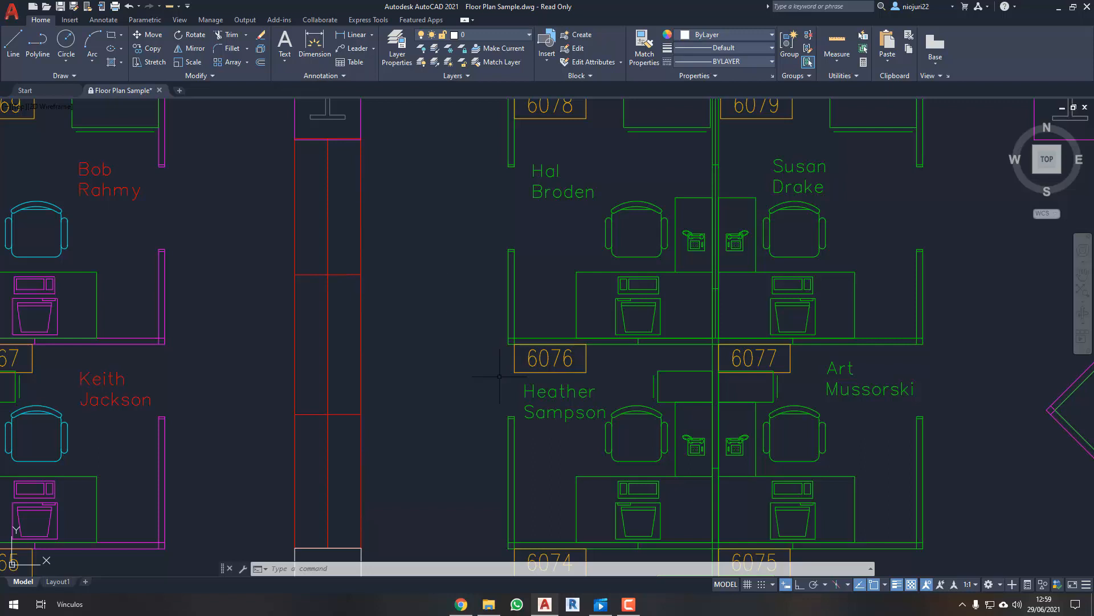
left_click(516, 365)
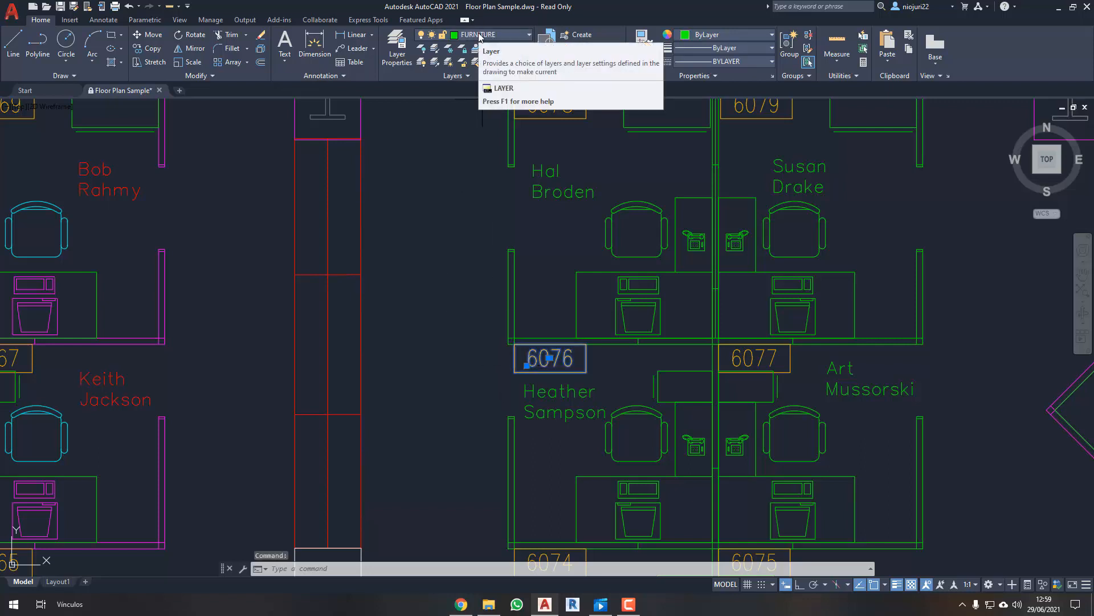
scroll(570, 382, "up", 2)
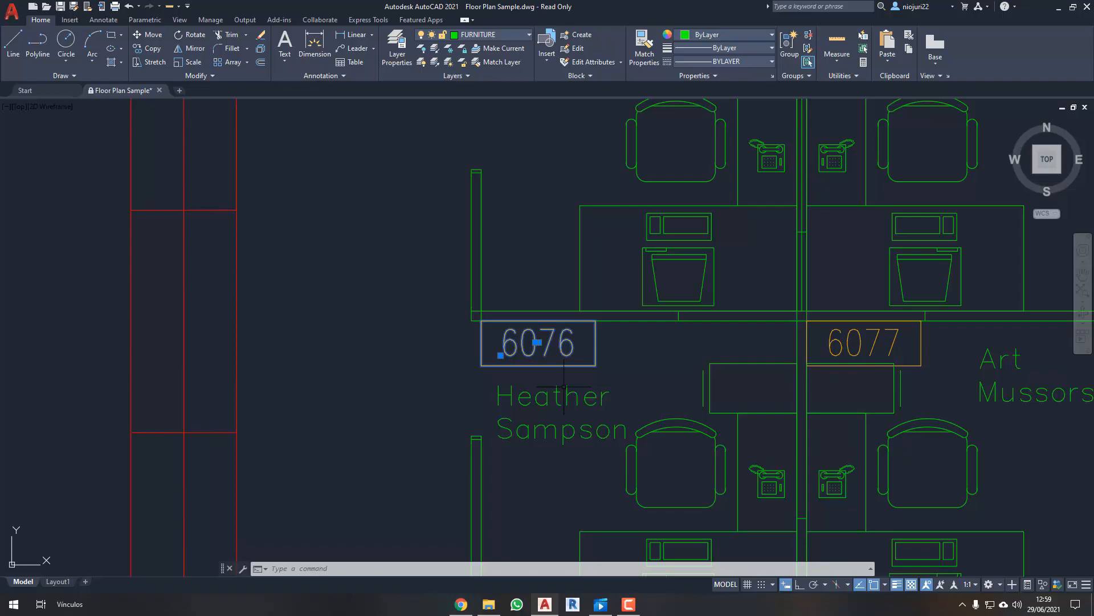
scroll(564, 387, "down", 3)
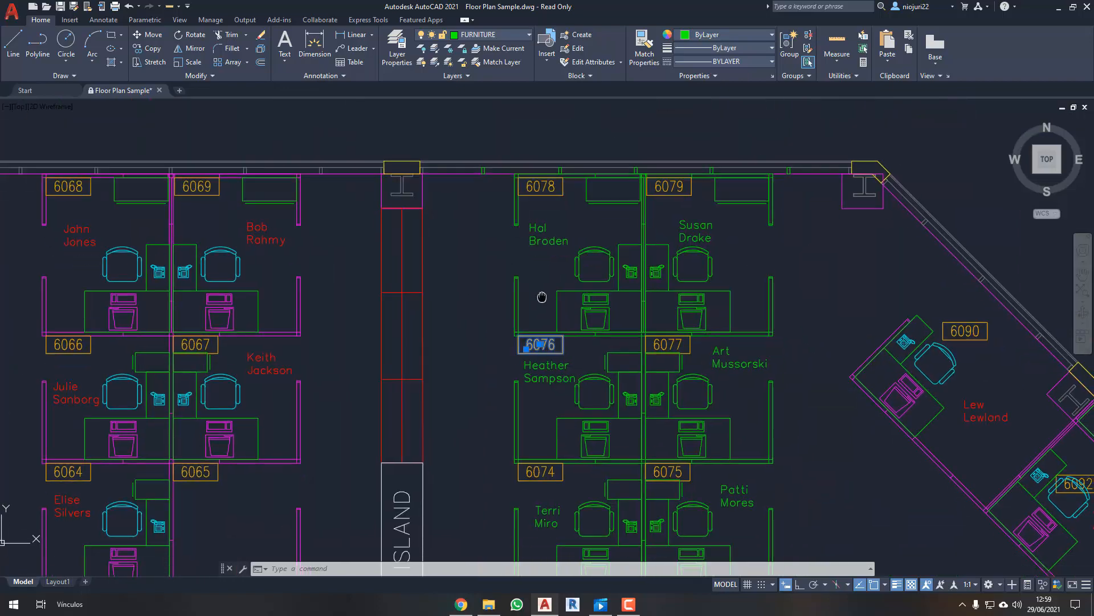
key("Escape")
key("Escape")
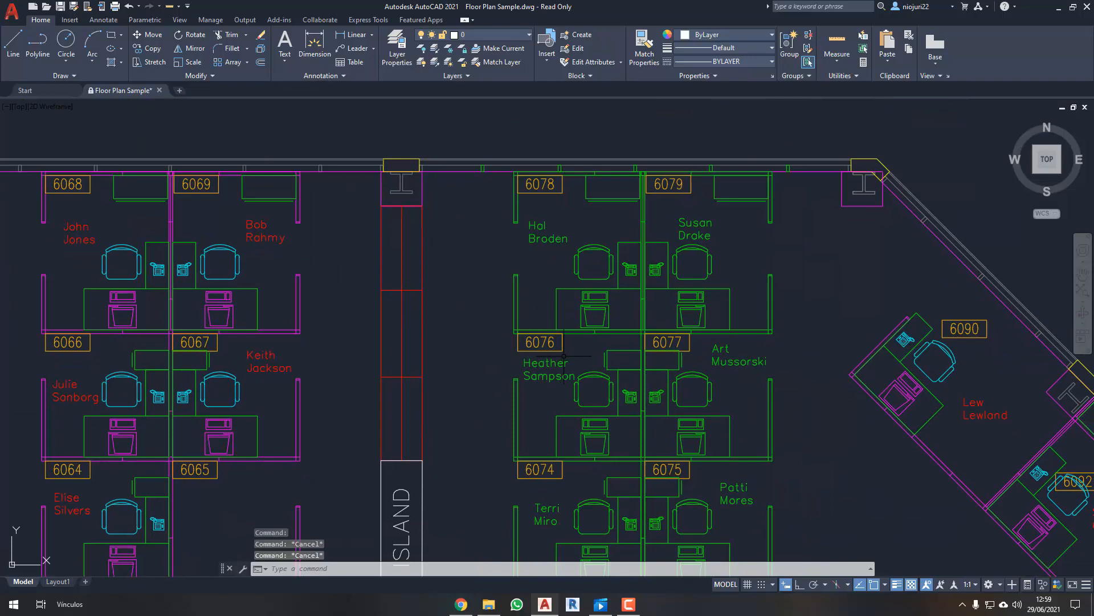
scroll(565, 356, "up", 4)
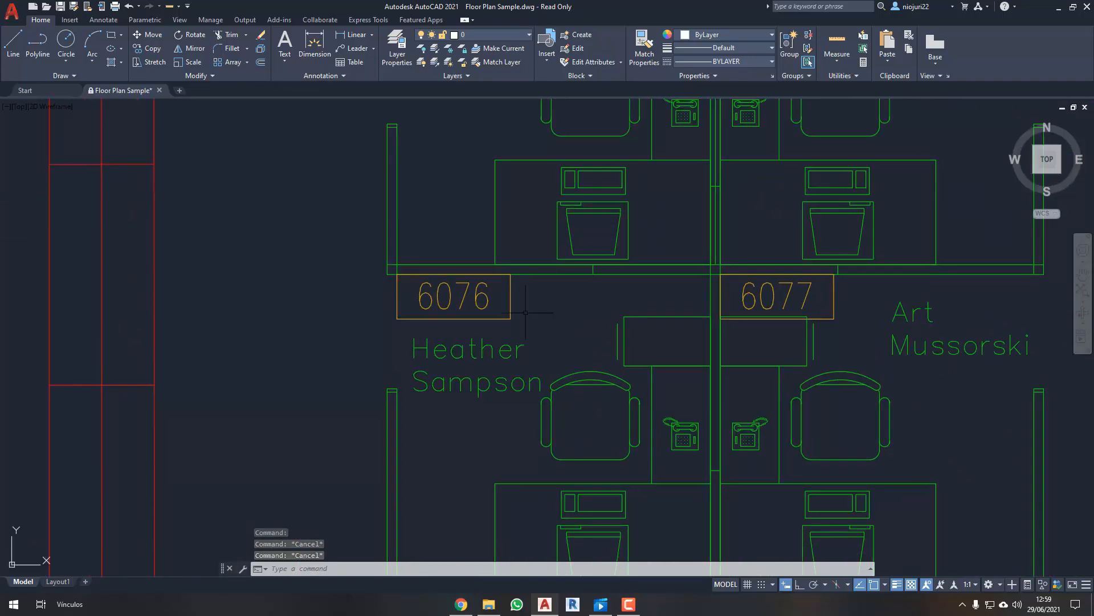
scroll(519, 308, "down", 6)
middle_click_drag(473, 319, 601, 308)
scroll(604, 300, "down", 2)
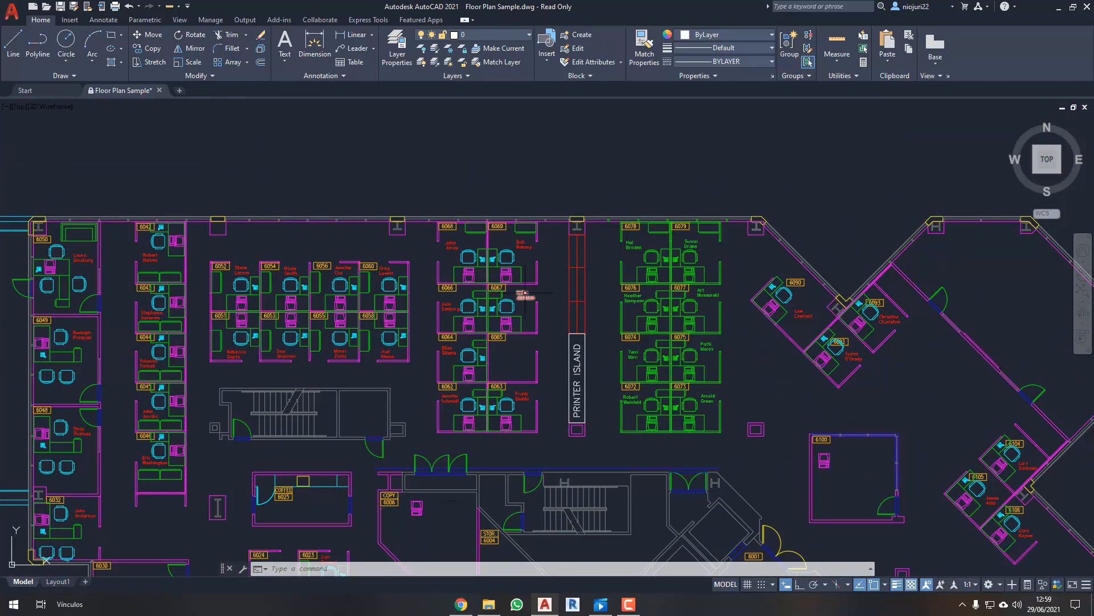
left_click(429, 174)
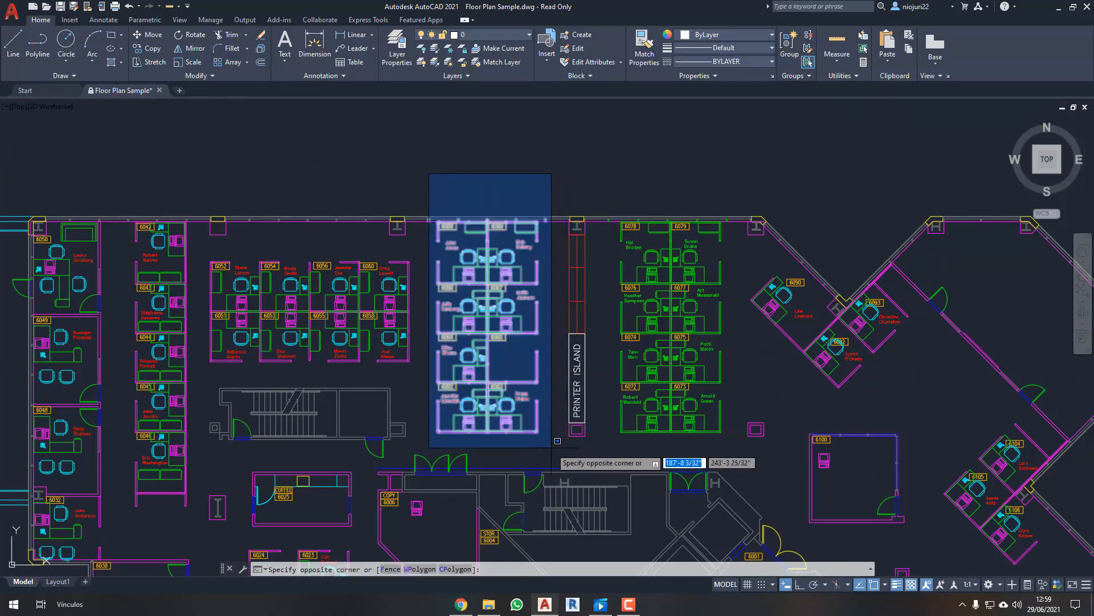
key("Escape")
- Crossing-select workstations 6062 to 6069 together with the wall lines they touch, move everything to the FURNITURE layer, and clear the selection
left_click(549, 197)
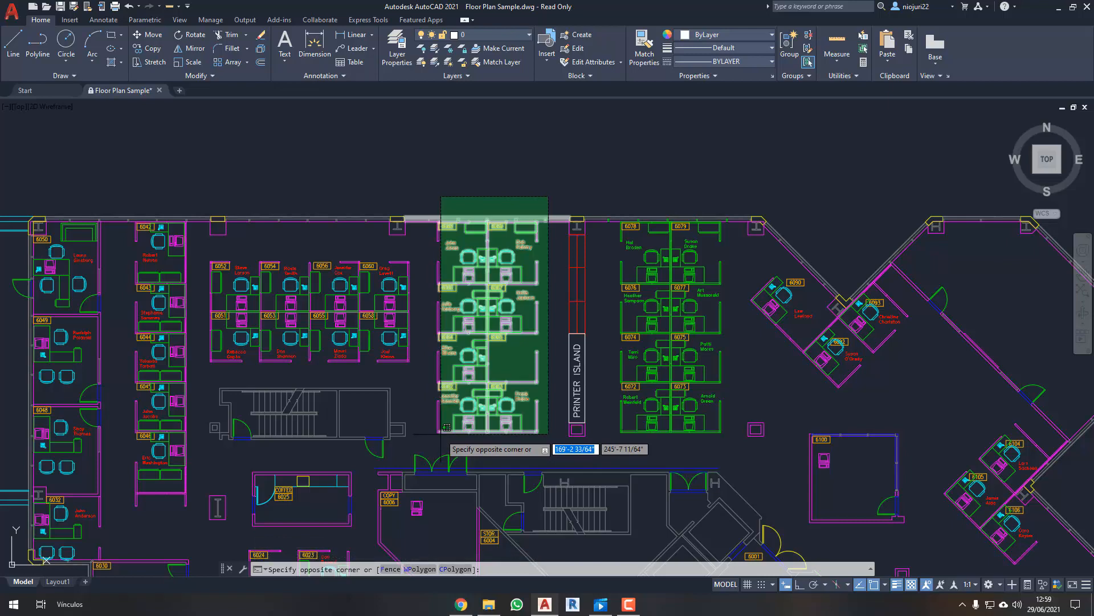
scroll(447, 427, "up", 6)
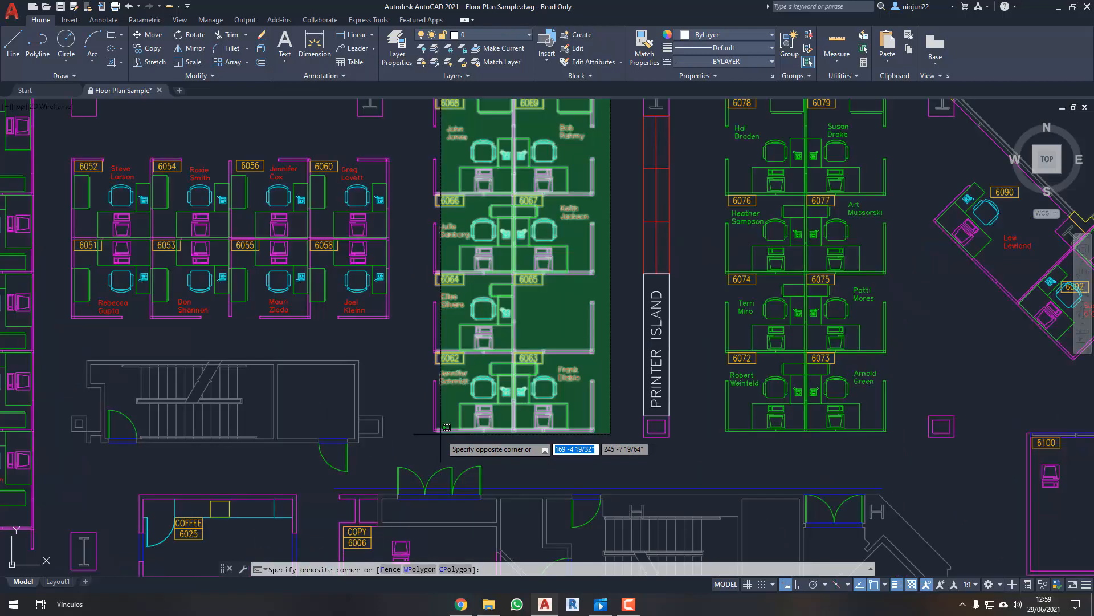
scroll(486, 454, "up", 5)
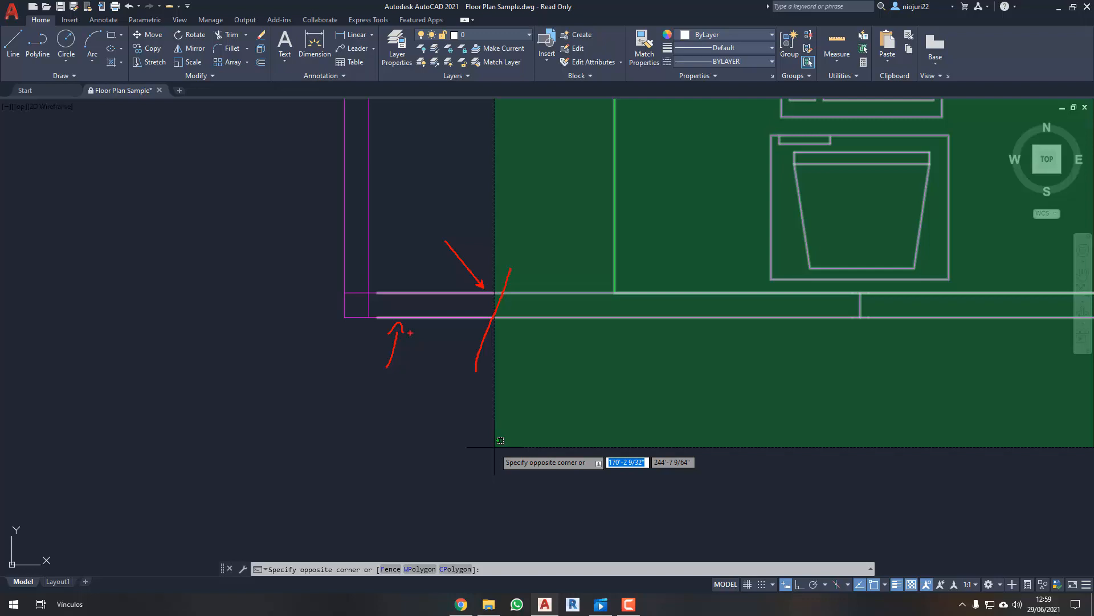
scroll(495, 447, "down", 10)
scroll(556, 464, "up", 4)
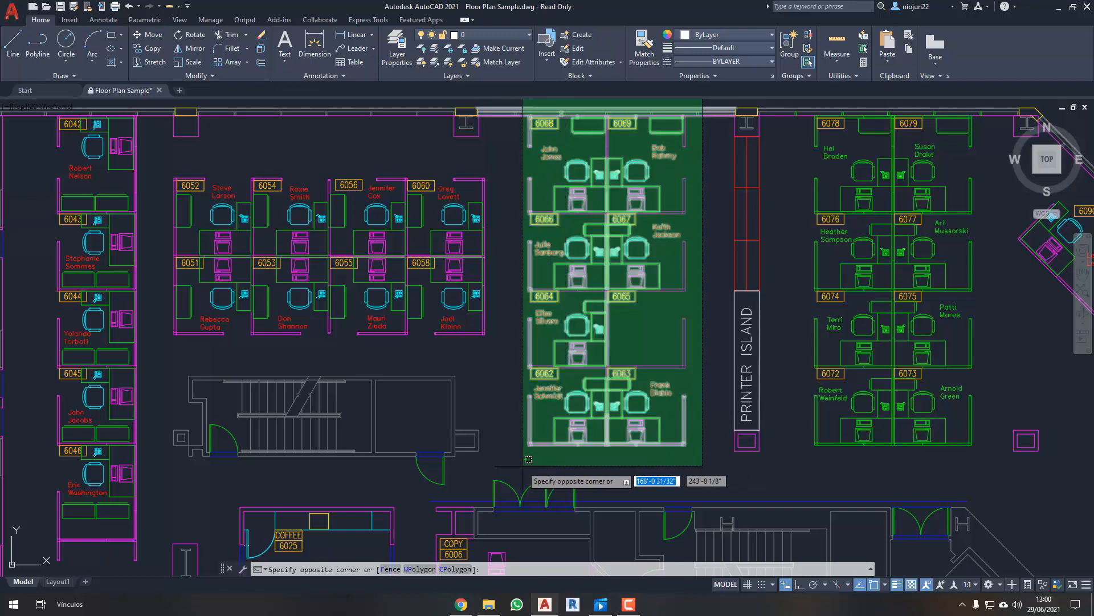
scroll(525, 454, "up", 8)
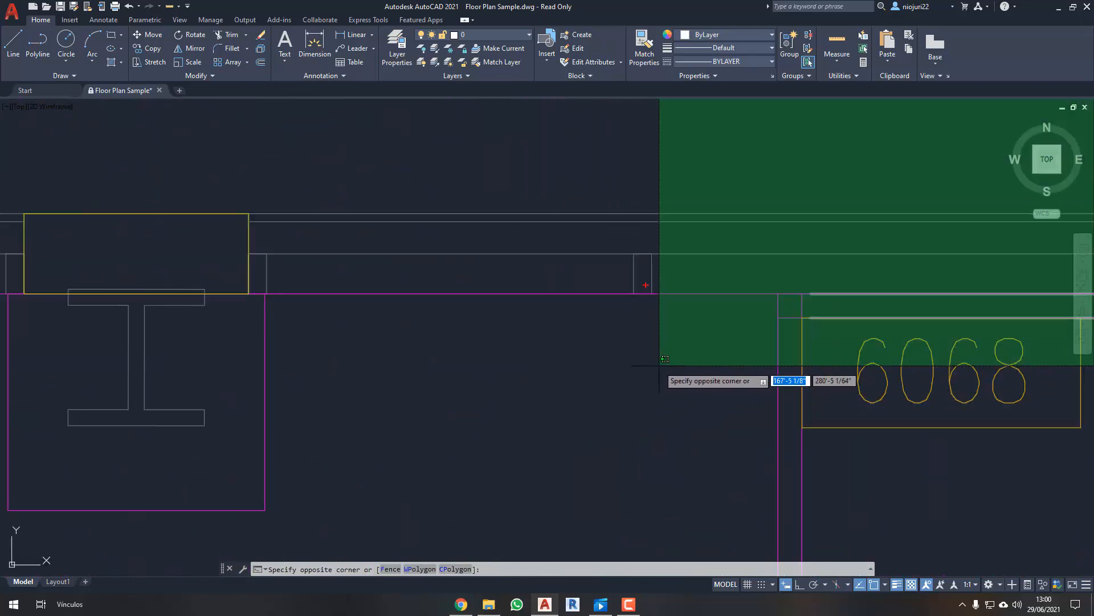
mouse_move(634, 272)
left_mouse_down()
mouse_move(674, 210)
mouse_move(616, 314)
left_mouse_up()
key("Escape")
scroll(533, 315, "down", 14)
middle_click_drag(546, 410, 551, 373)
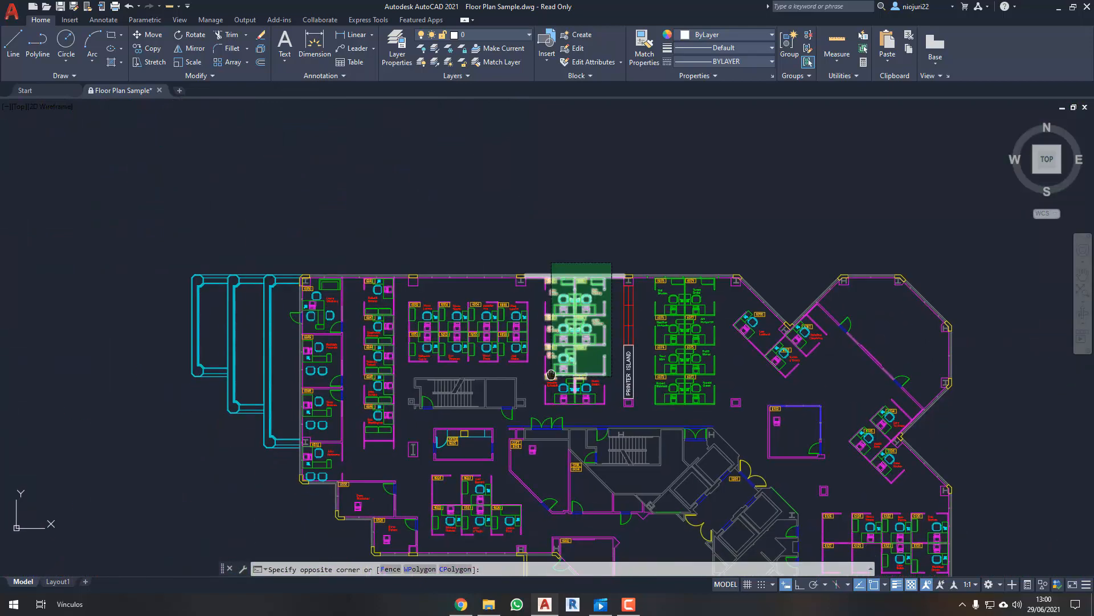
scroll(551, 374, "up", 2)
left_click(532, 416)
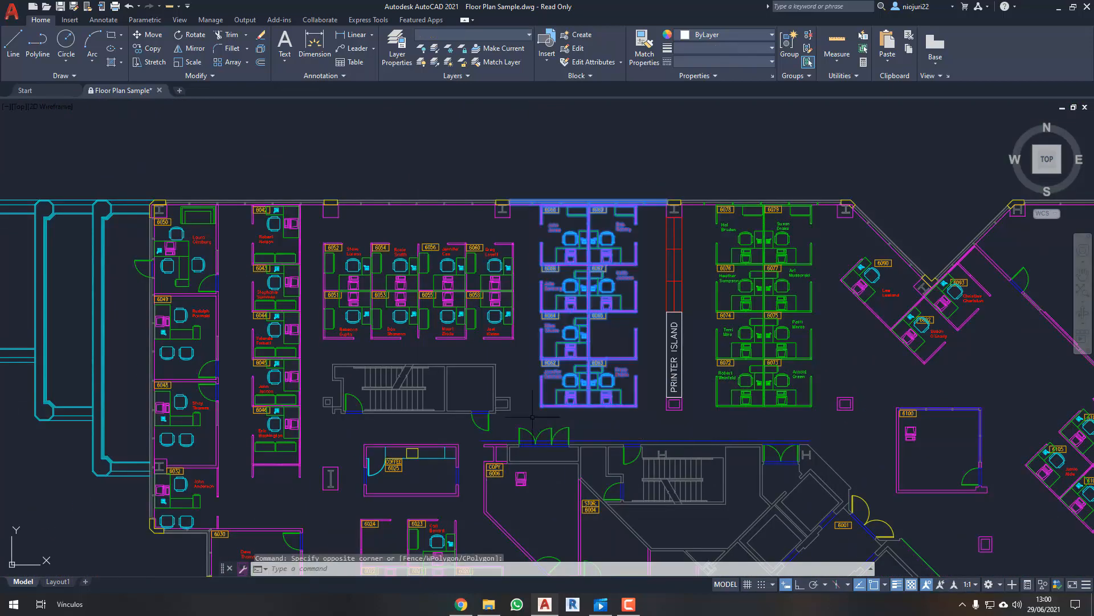
left_click(473, 35)
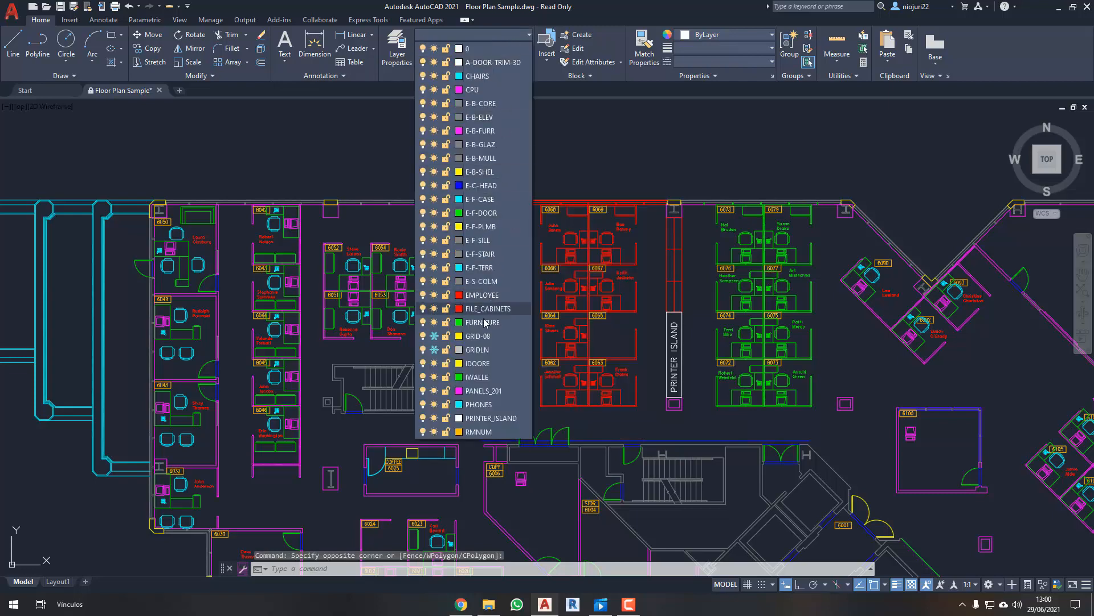
left_click(484, 322)
key("Escape")
- Examine the reassigned workstation blocks and adjoining wall, the overall floor plan, and the color-coded objects in workstations 6104 to 6106
scroll(712, 166, "up", 2)
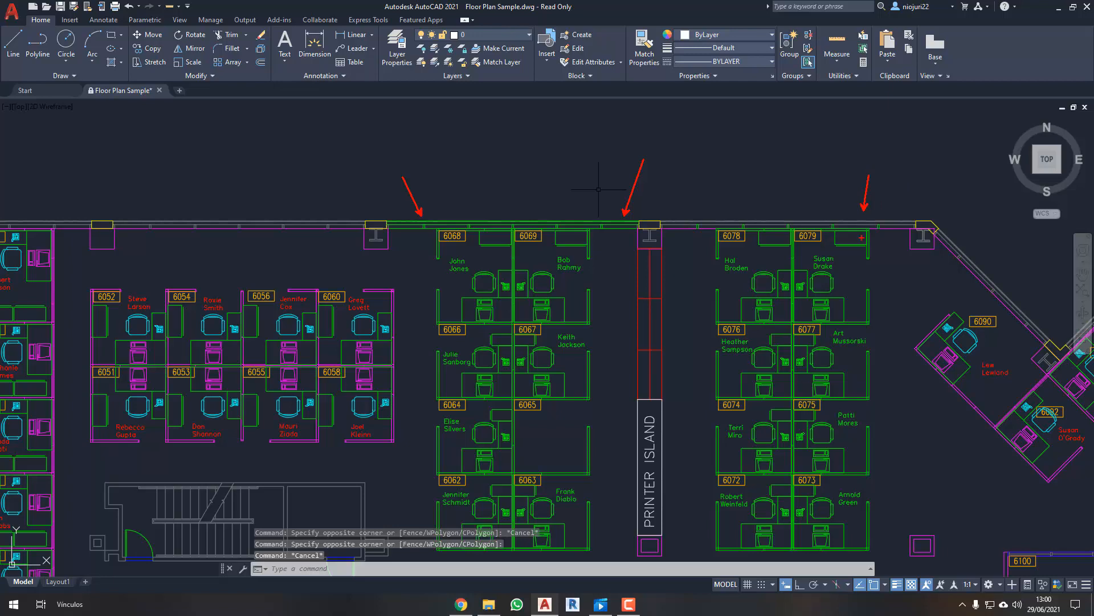
scroll(506, 209, "down", 2)
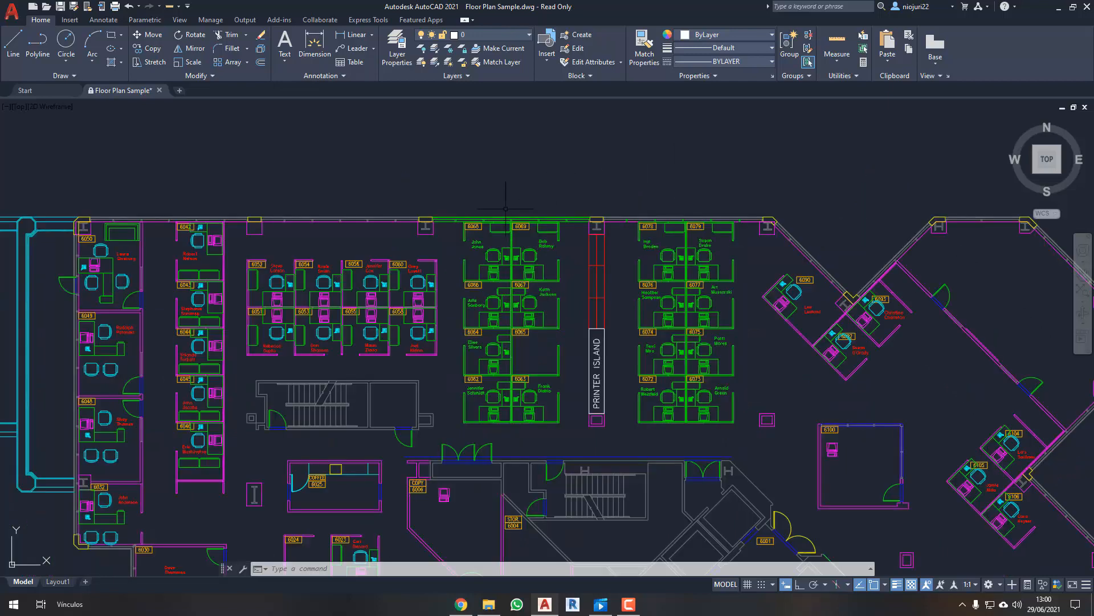
scroll(506, 209, "down", 4)
middle_click_drag(505, 209, 511, 171)
scroll(688, 294, "up", 2)
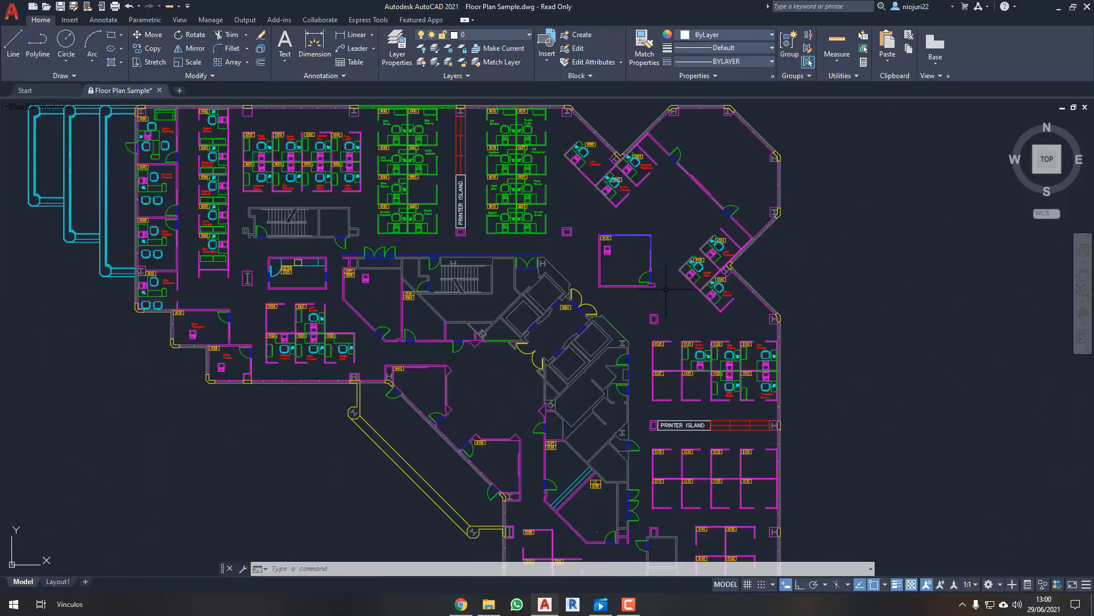
middle_click_drag(659, 327, 720, 394)
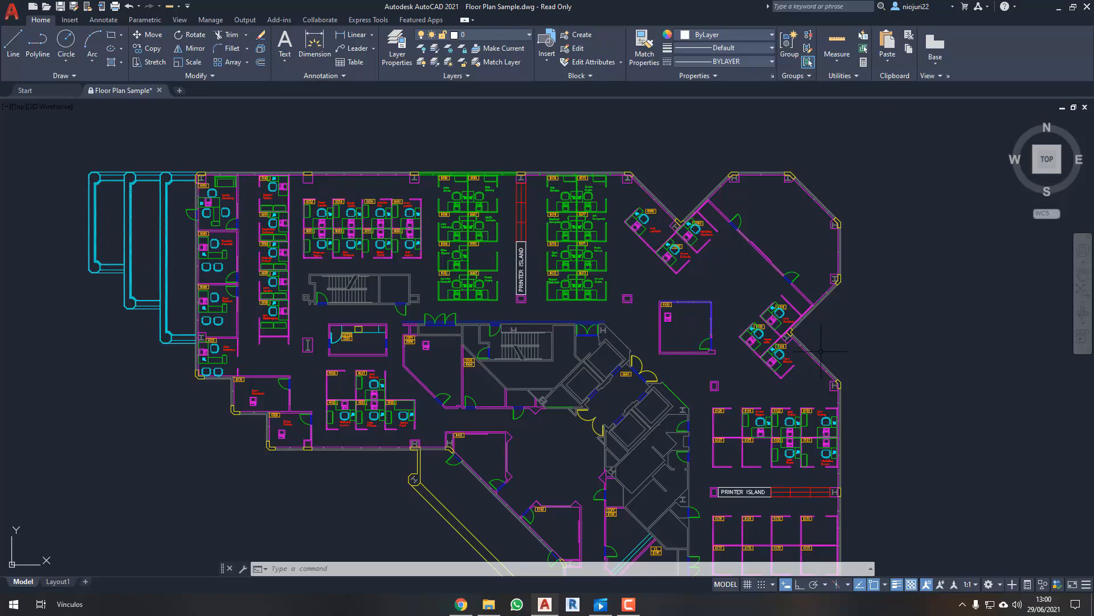
scroll(788, 345, "up", 2)
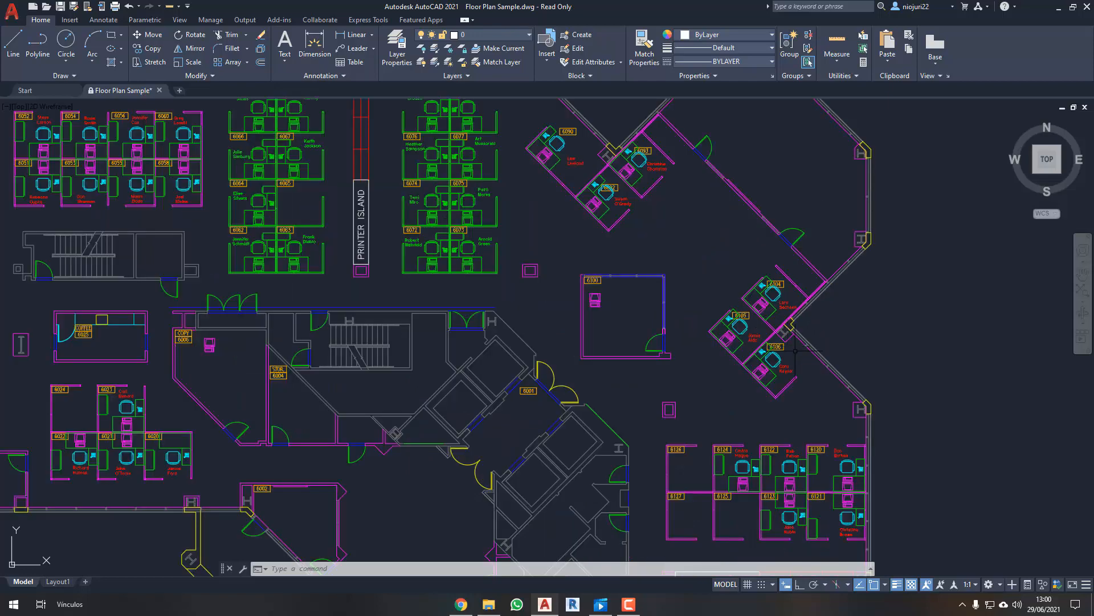
scroll(788, 345, "up", 4)
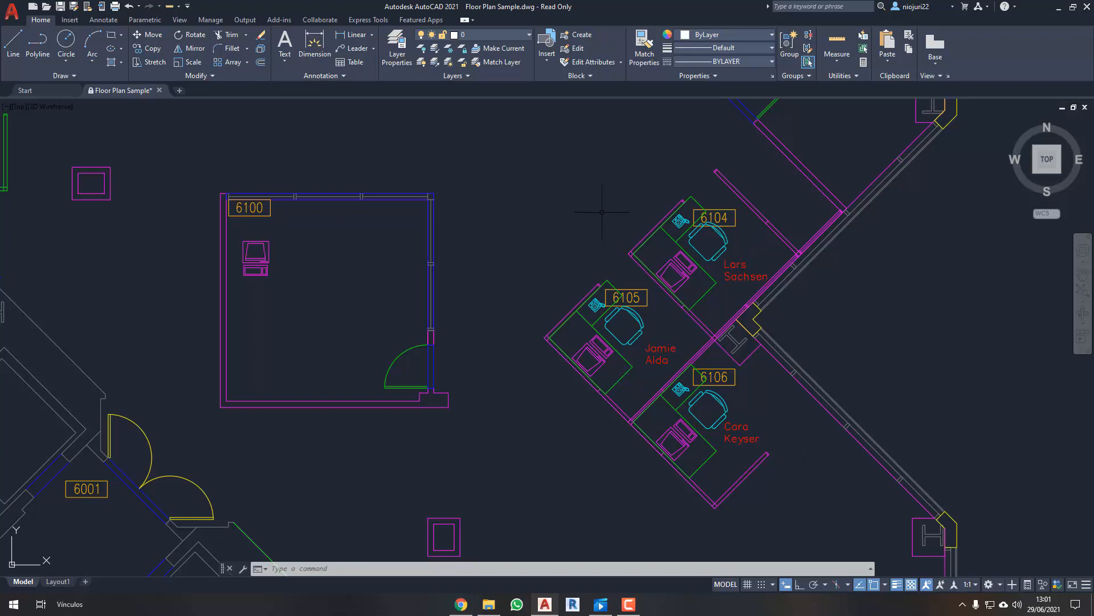
middle_click_drag(592, 210, 604, 206)
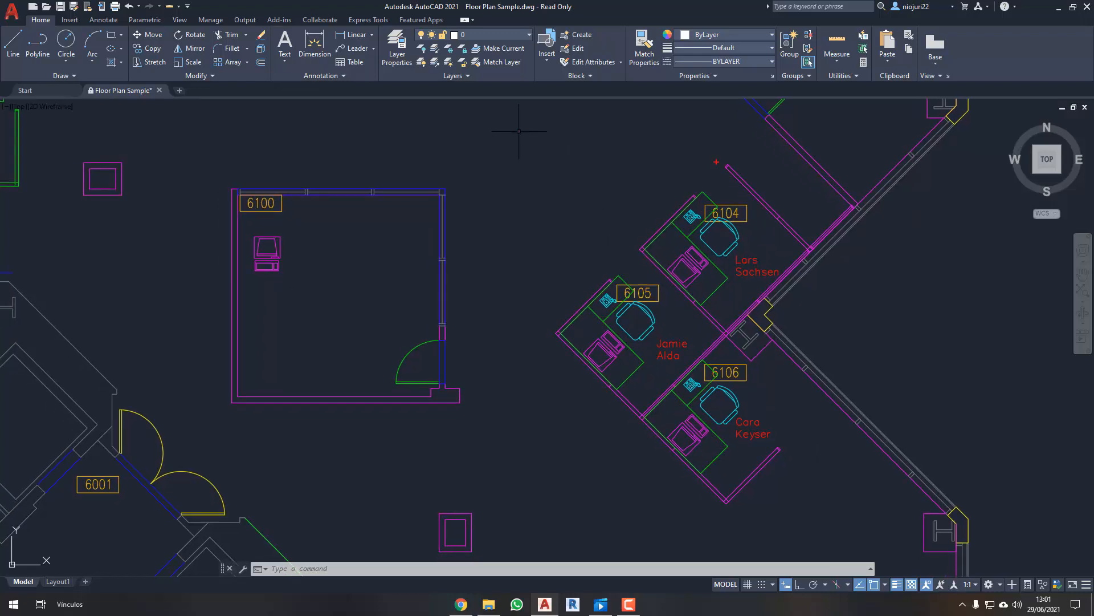
mouse_move(728, 149)
left_mouse_down()
mouse_move(532, 366)
mouse_move(698, 510)
mouse_move(779, 485)
mouse_move(822, 423)
mouse_move(746, 340)
mouse_move(829, 254)
mouse_move(736, 152)
left_mouse_up()
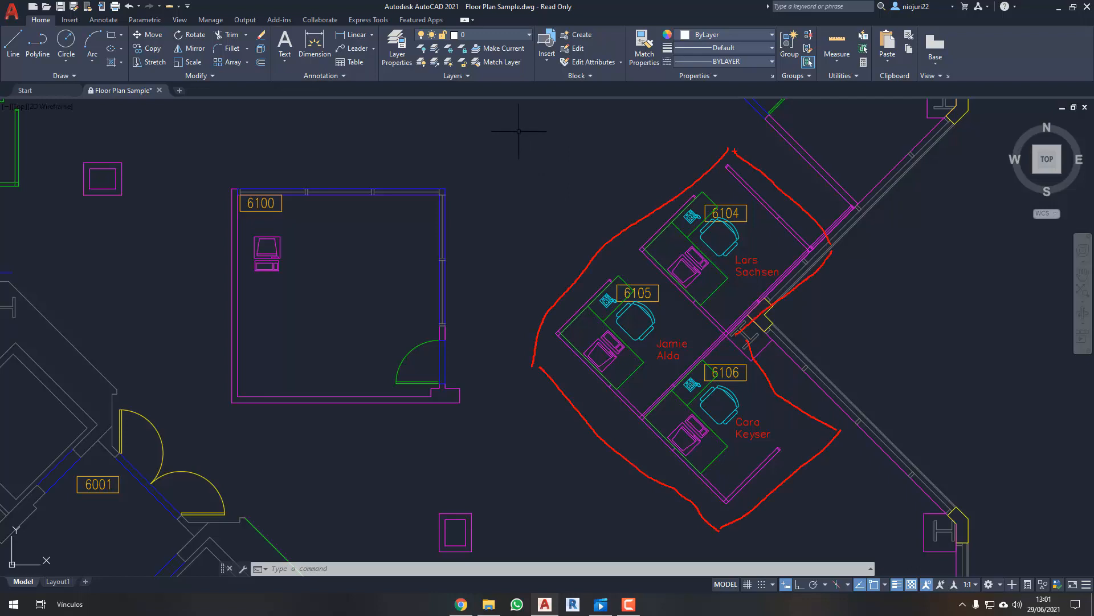
left_click_drag(658, 188, 612, 156)
key("Escape")
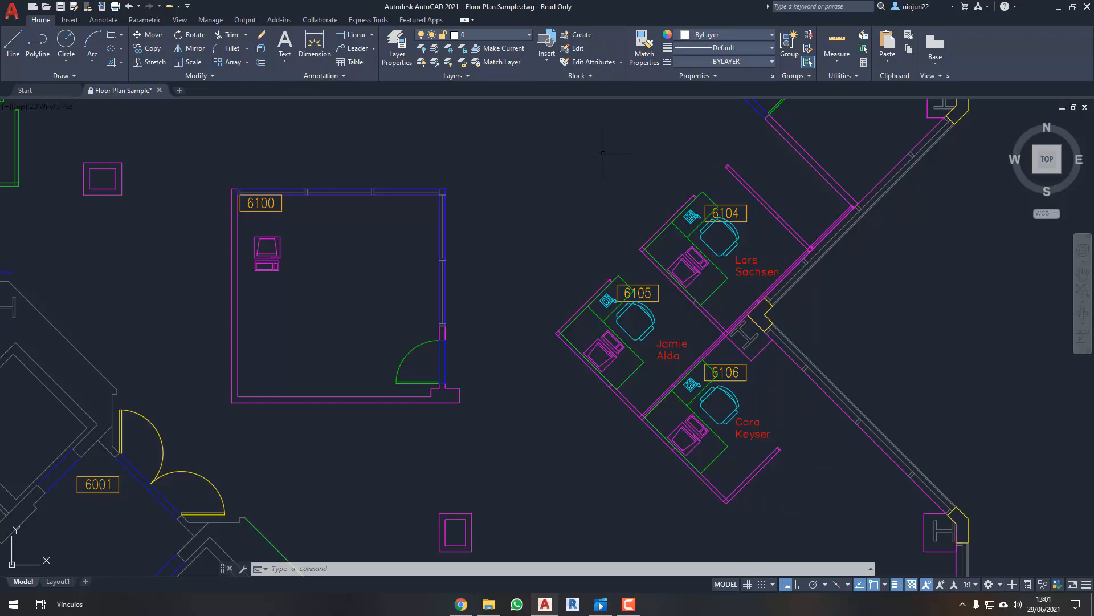
middle_click_drag(662, 211, 650, 217)
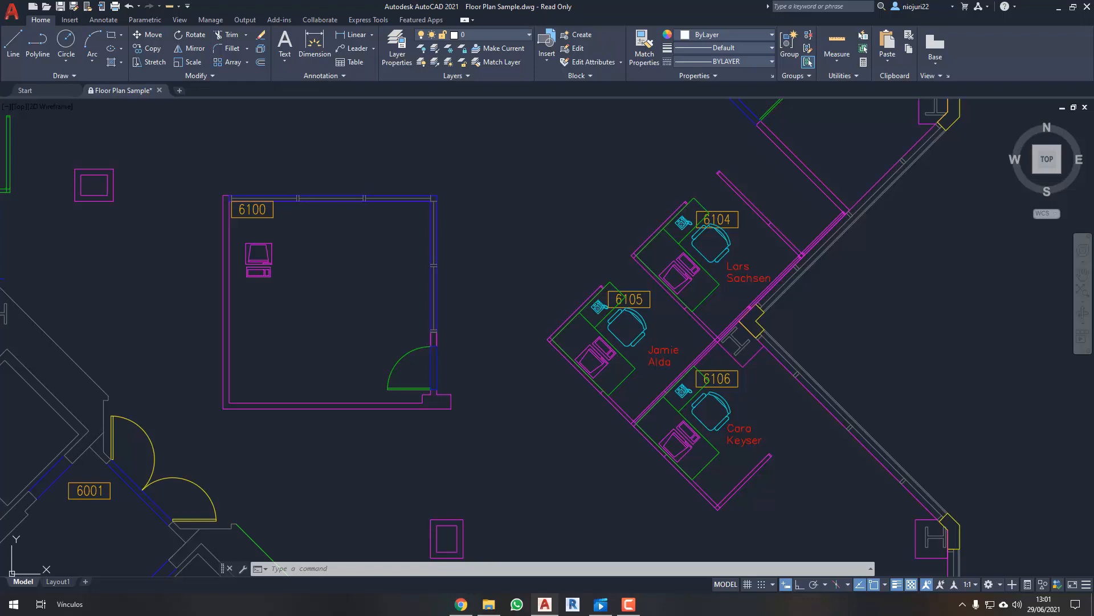
- Open the Layer Properties Manager and look through all the drawing's layers with their colors, states and linetypes
left_click(515, 35)
scroll(572, 217, "down", 2)
middle_click_drag(571, 217, 581, 236)
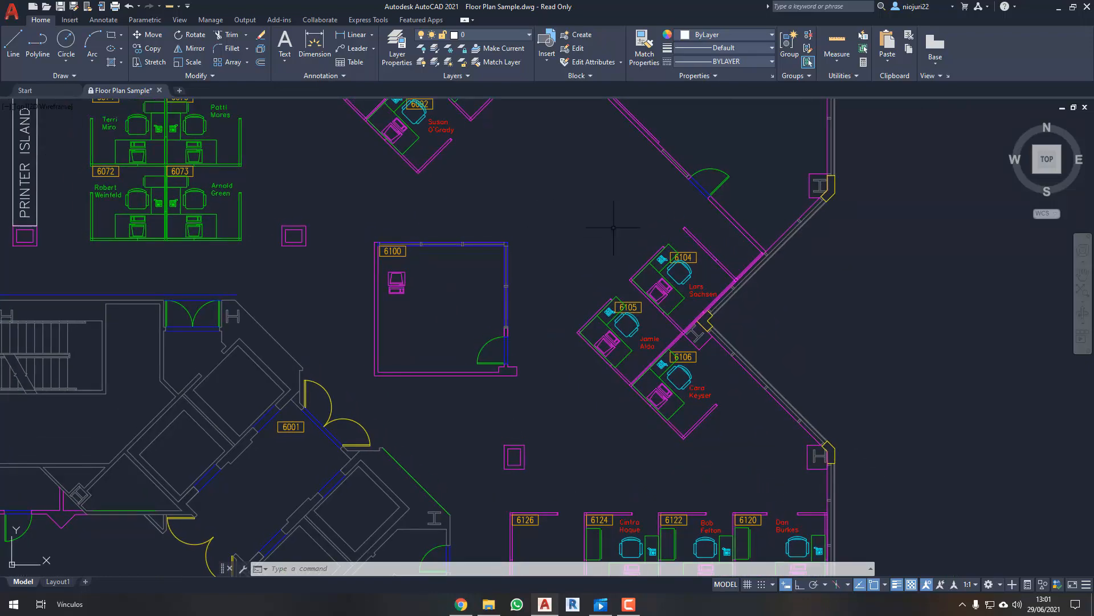
left_click(398, 57)
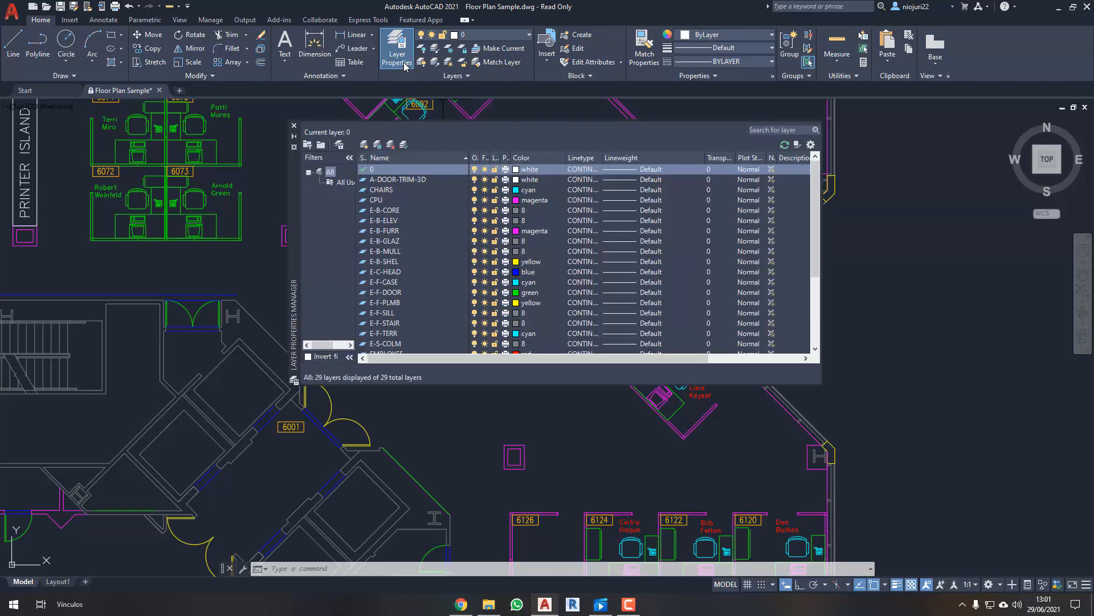
left_click_drag(296, 237, 244, 275)
scroll(551, 267, "down", 4)
scroll(547, 270, "up", 3)
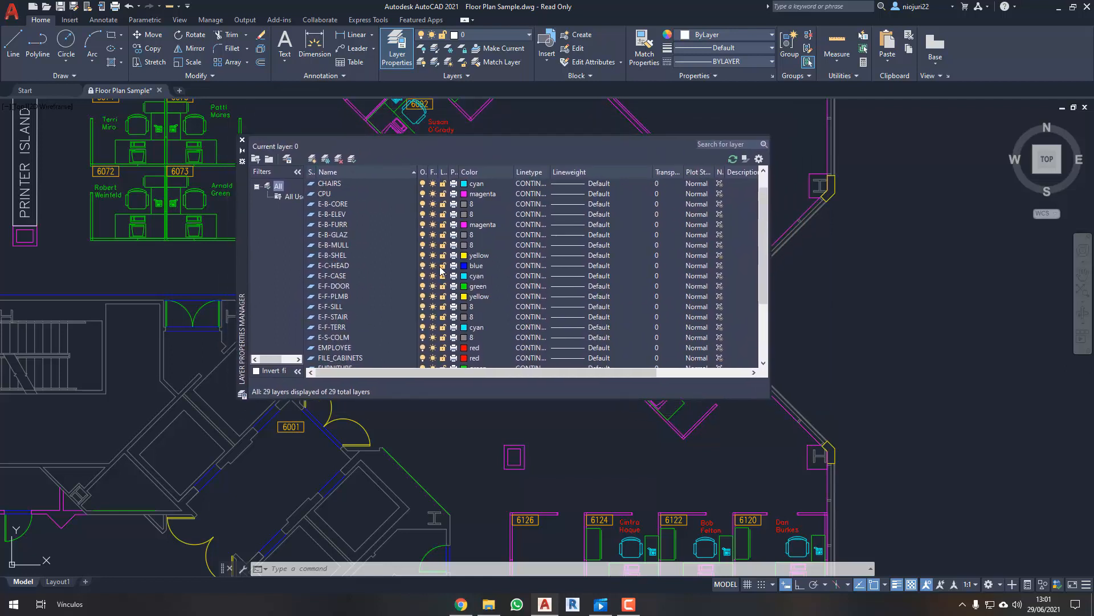
scroll(427, 266, "down", 1)
scroll(422, 266, "down", 3)
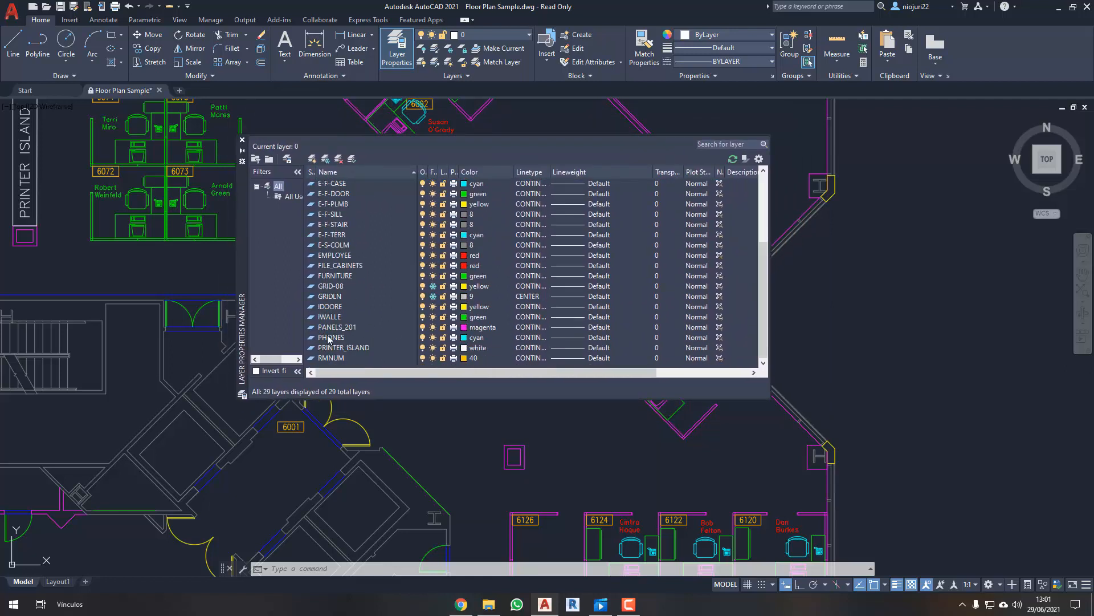
- Compare the Layer Properties Manager with the quick layer list, and reposition the manager over the middle of the drawing
left_click_drag(244, 303, 399, 358)
left_click(495, 34)
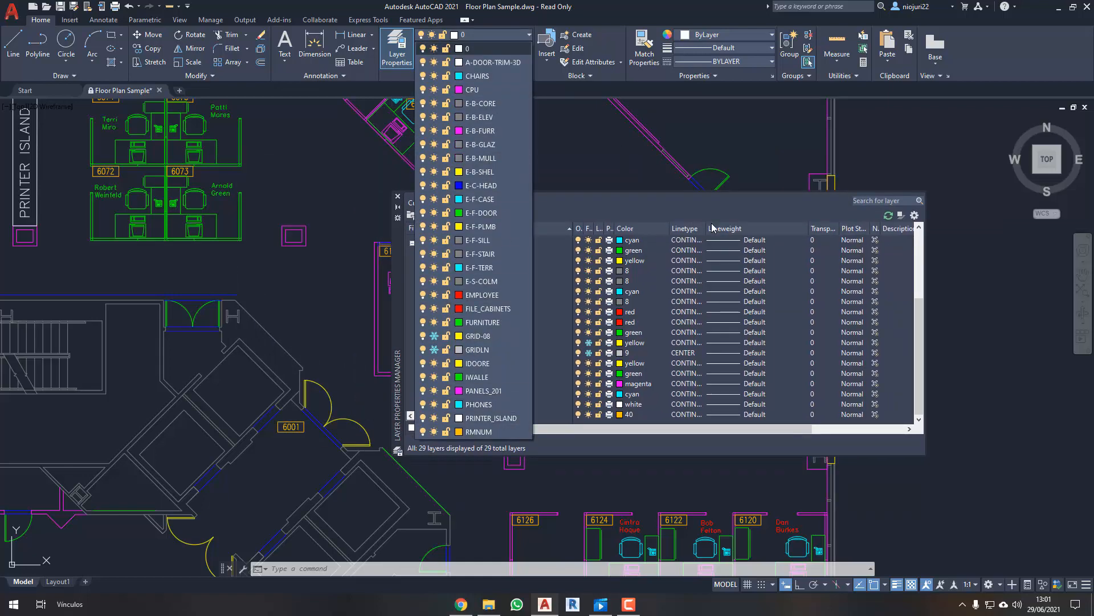
left_click(687, 198)
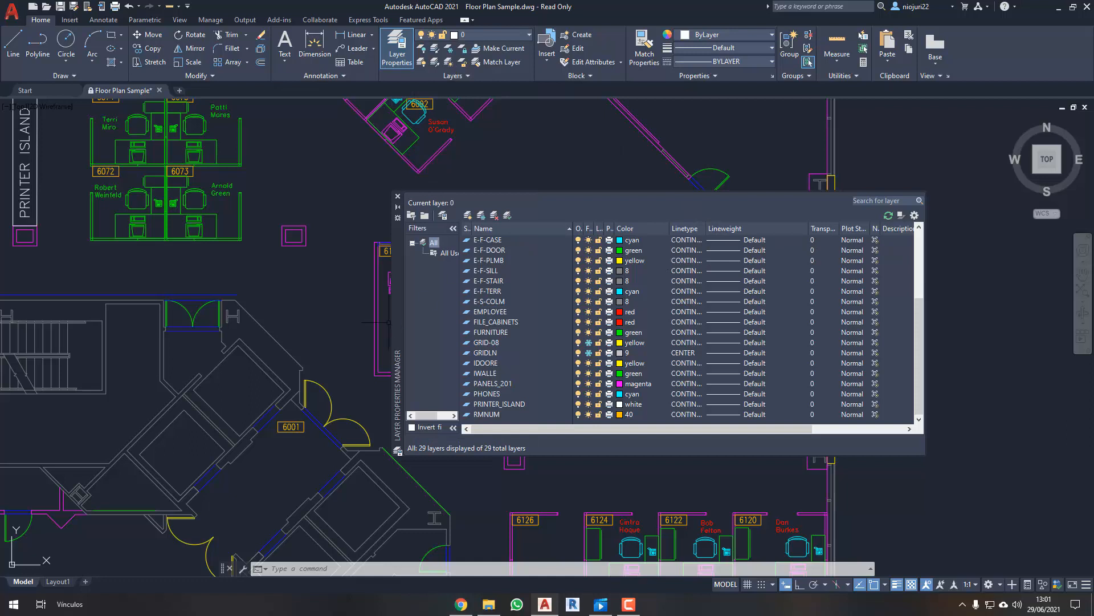
left_click_drag(397, 316, 289, 296)
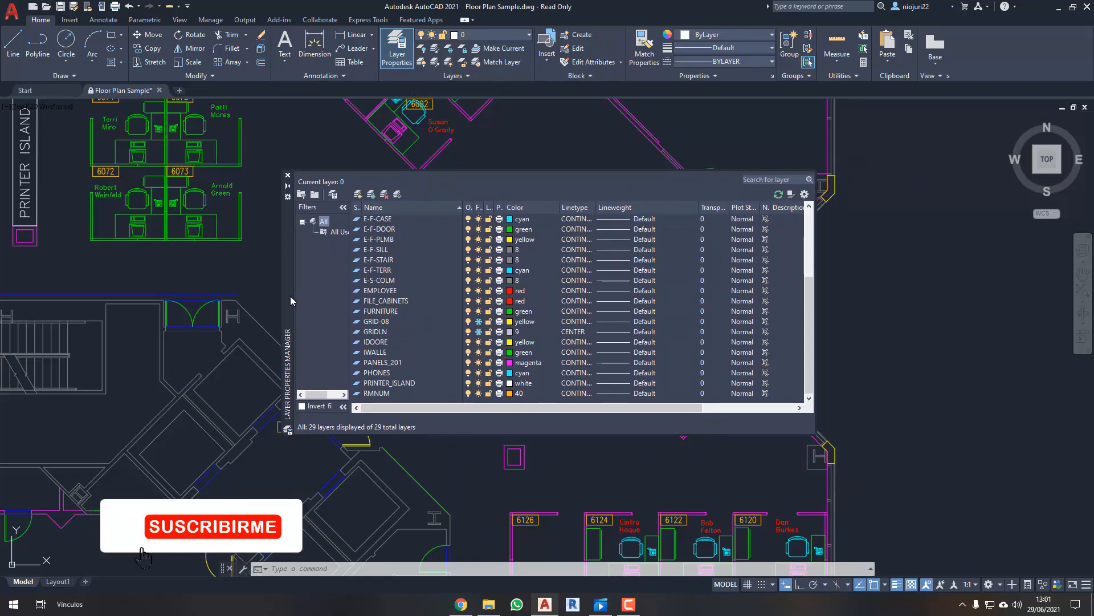
- Move the Layer Properties Manager clear of workstations 6104 to 6106 and bring those workstations into view beside it
scroll(402, 269, "up", 4)
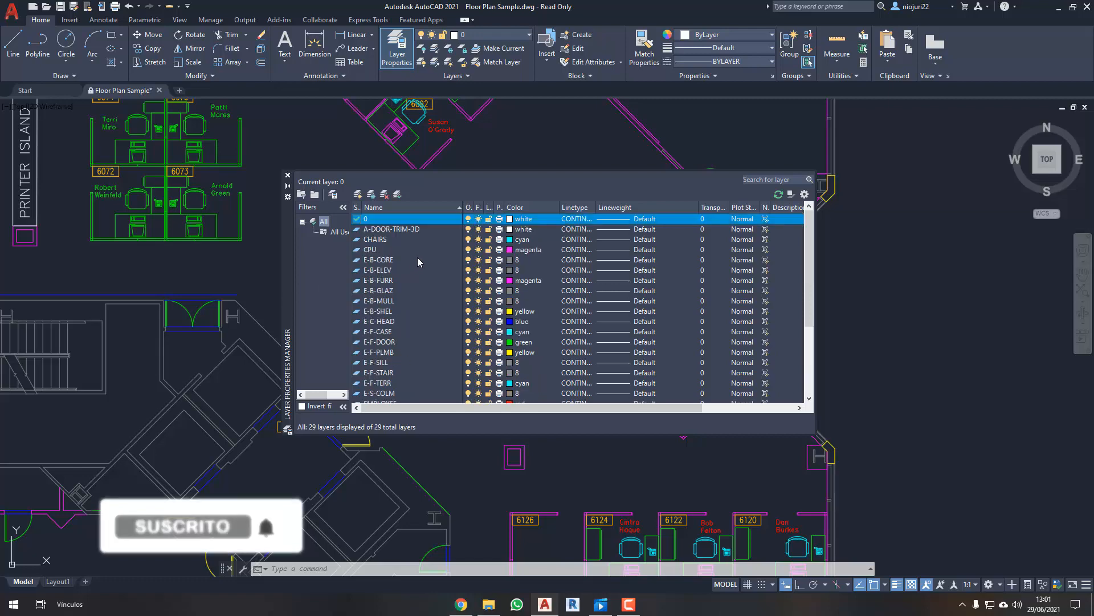
mouse_move(288, 246)
left_mouse_down()
mouse_move(85, 259)
mouse_move(54, 244)
left_mouse_up()
left_click(816, 227)
middle_click_drag(833, 241, 961, 207)
key("Escape")
scroll(818, 269, "up", 4)
mouse_move(818, 269)
middle_mouse_down()
mouse_move(772, 262)
mouse_move(826, 265)
middle_mouse_up()
scroll(827, 265, "down", 2)
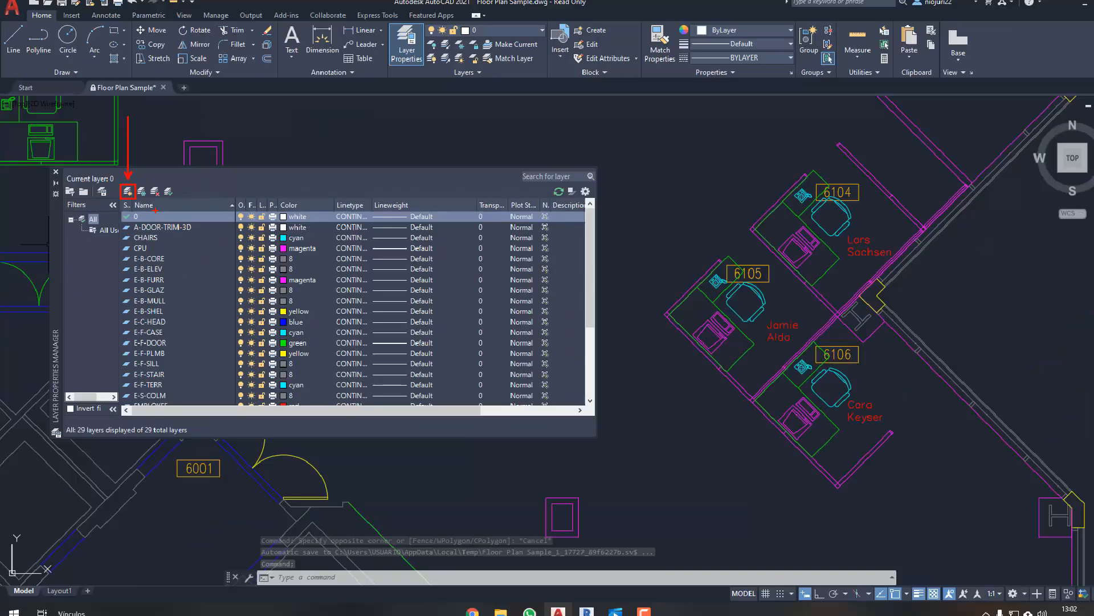
- Create two new layers with their default names and white color, and delete the second one, Layer2
left_click(213, 180)
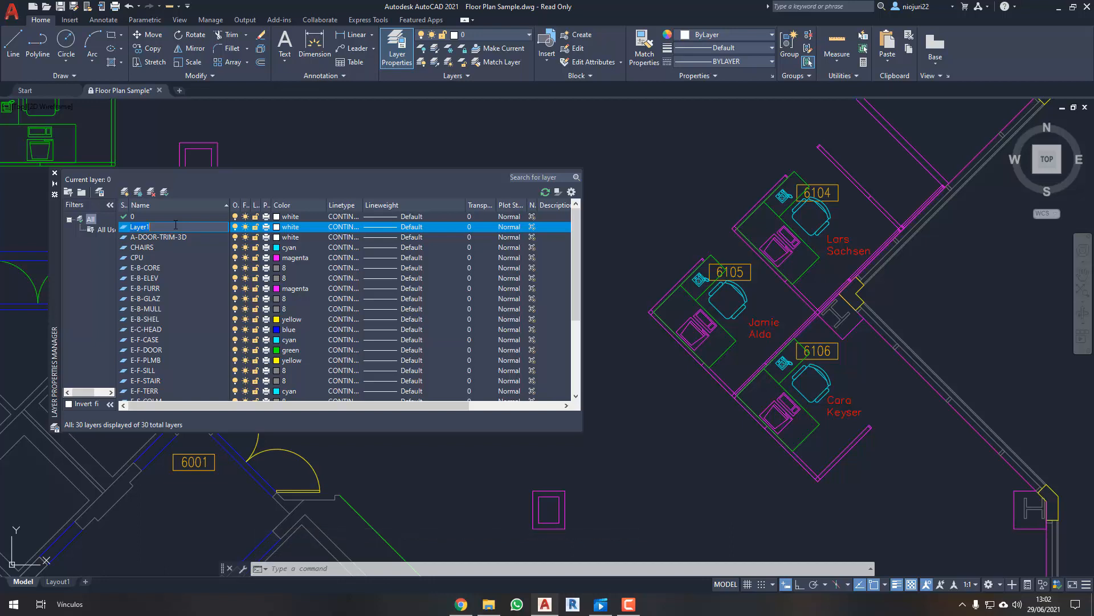
left_click(125, 192)
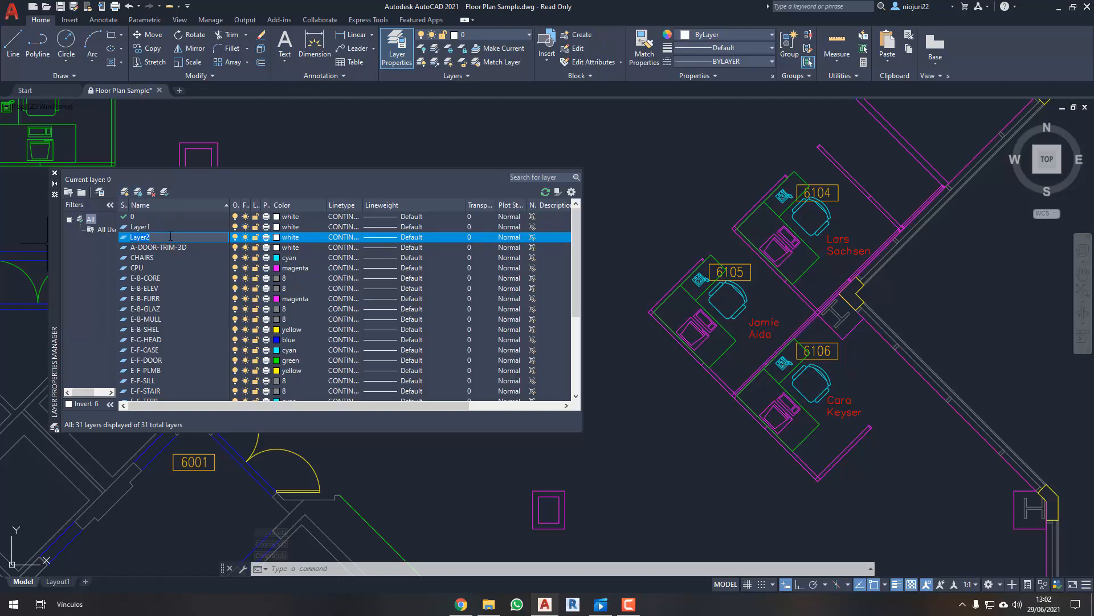
left_click(158, 247)
left_click(159, 236)
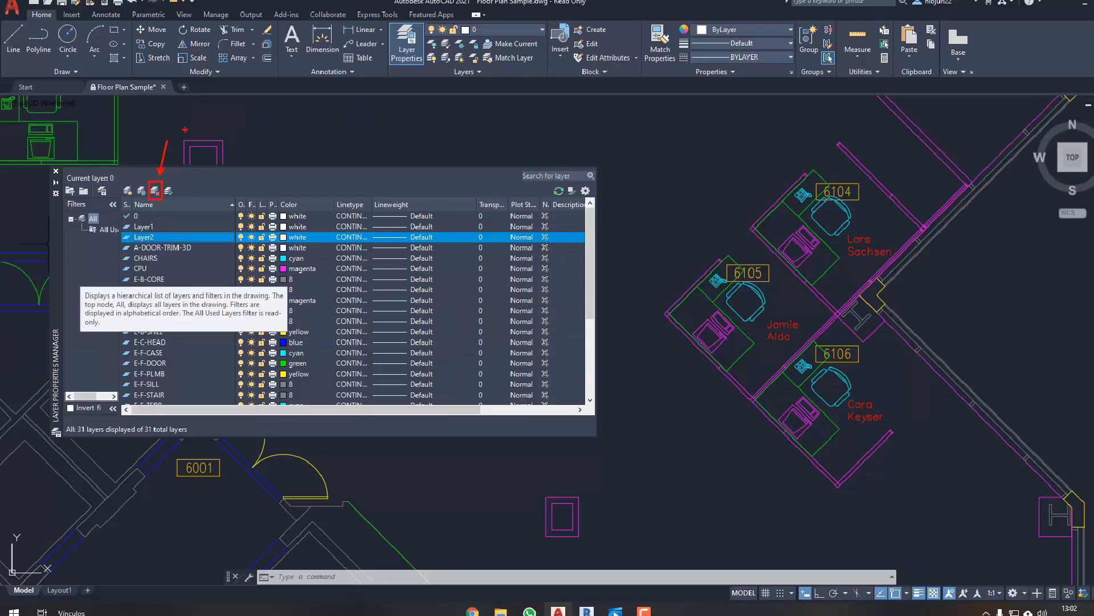
left_click(264, 153)
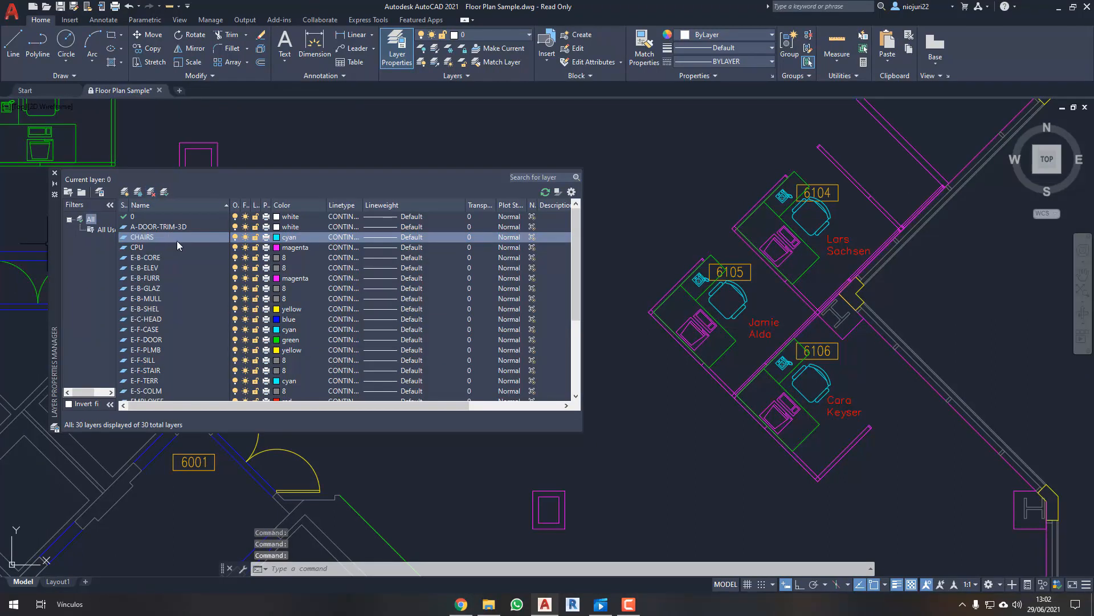
- Look through the complete layer list from layer 0 down to RMNUM, highlighting individual layers such as CPU, E-B-FURR and E-B-SHEL
scroll(178, 241, "down", 4)
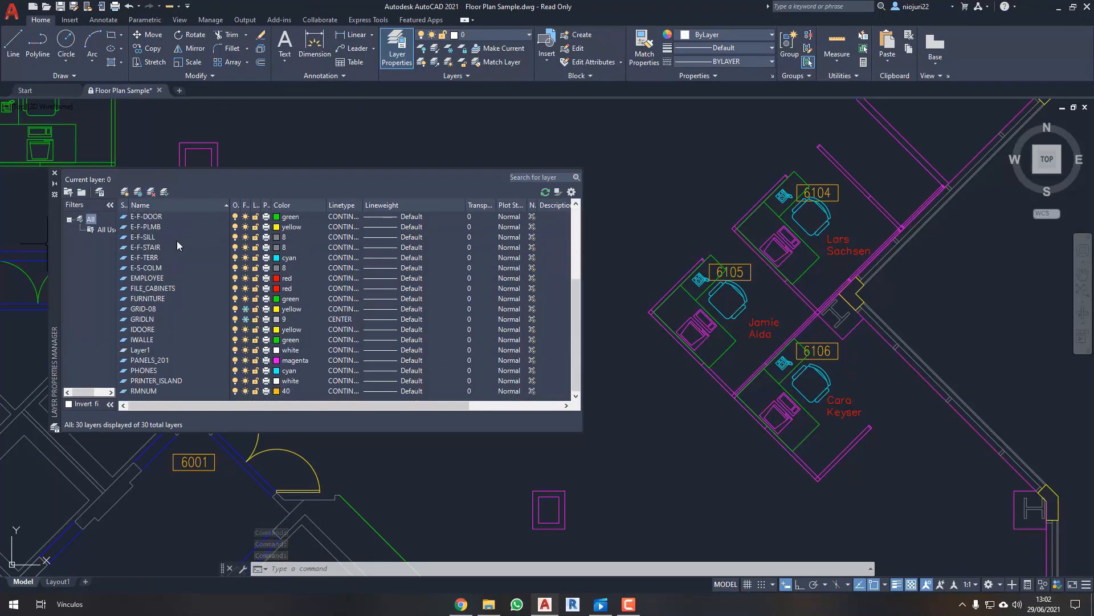
scroll(177, 246, "up", 4)
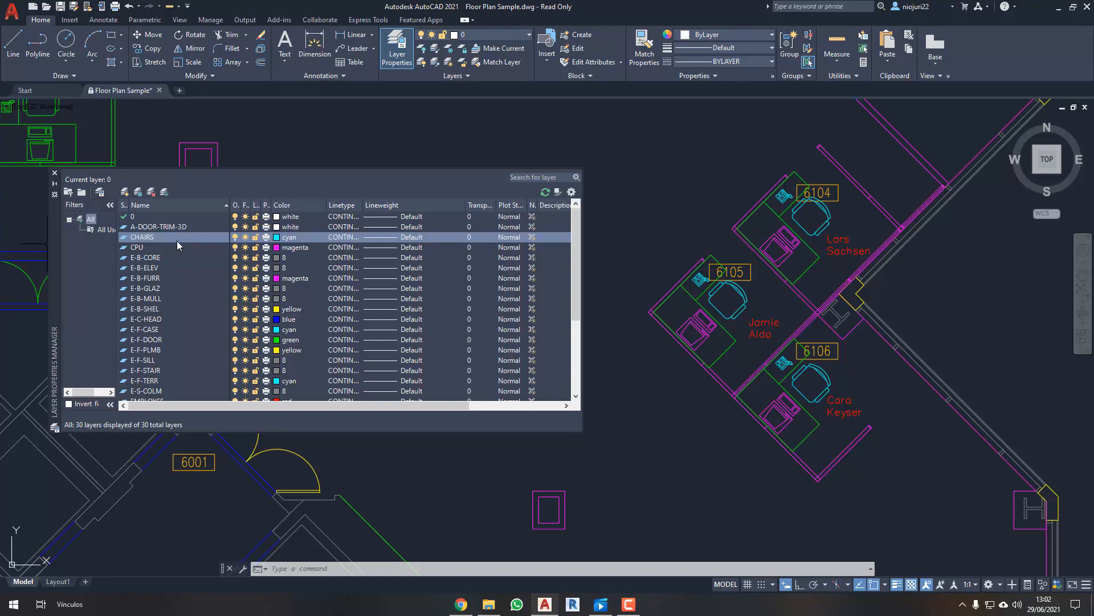
left_click(164, 228)
left_click(162, 248)
left_click(160, 278)
left_click(160, 308)
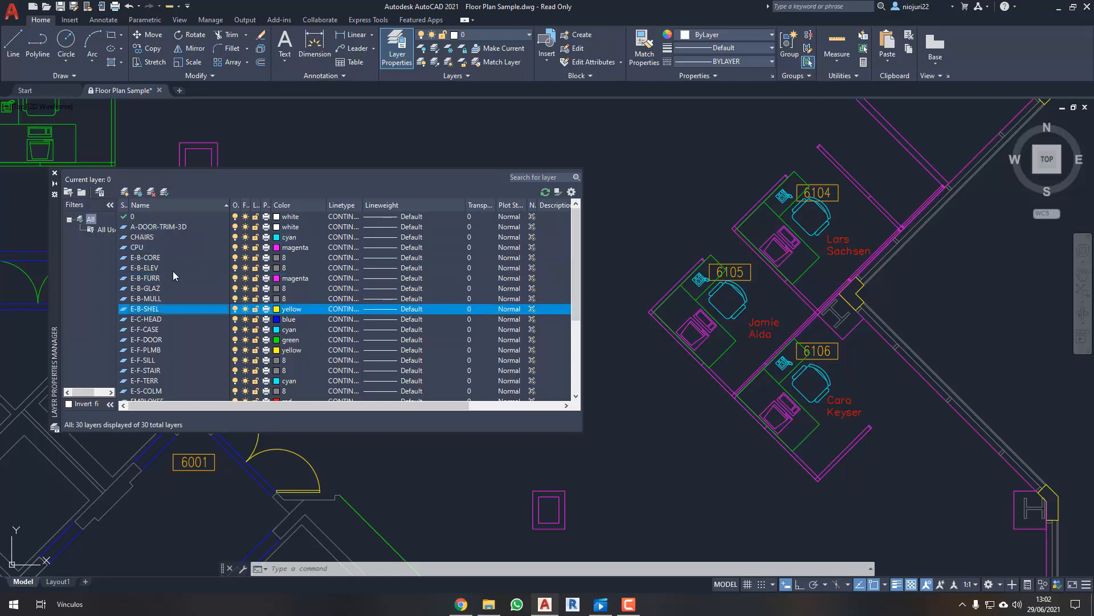
scroll(173, 276, "down", 4)
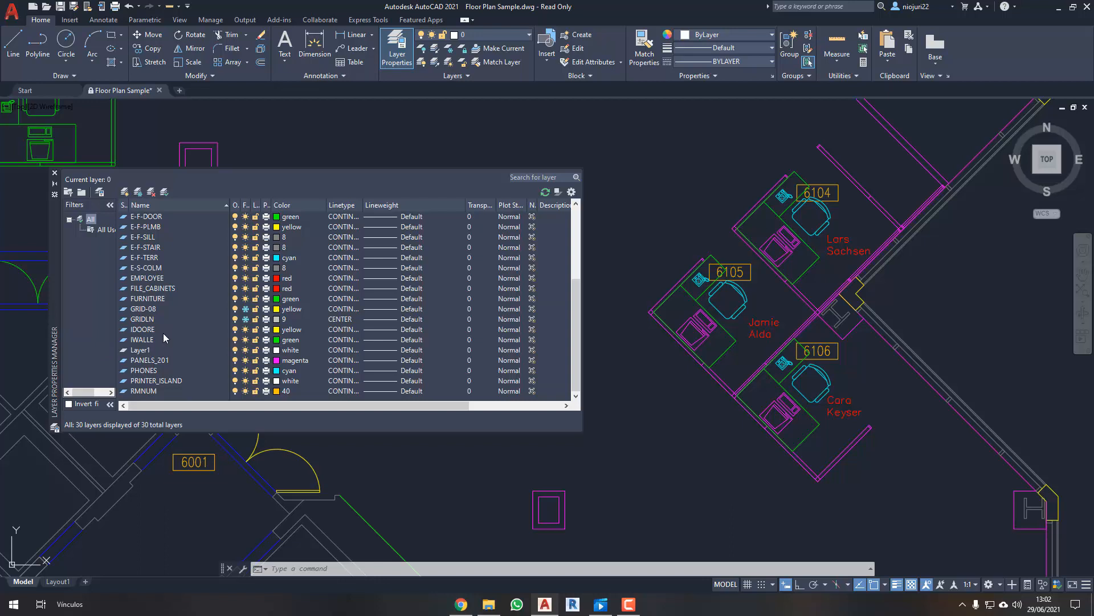
scroll(158, 340, "up", 4)
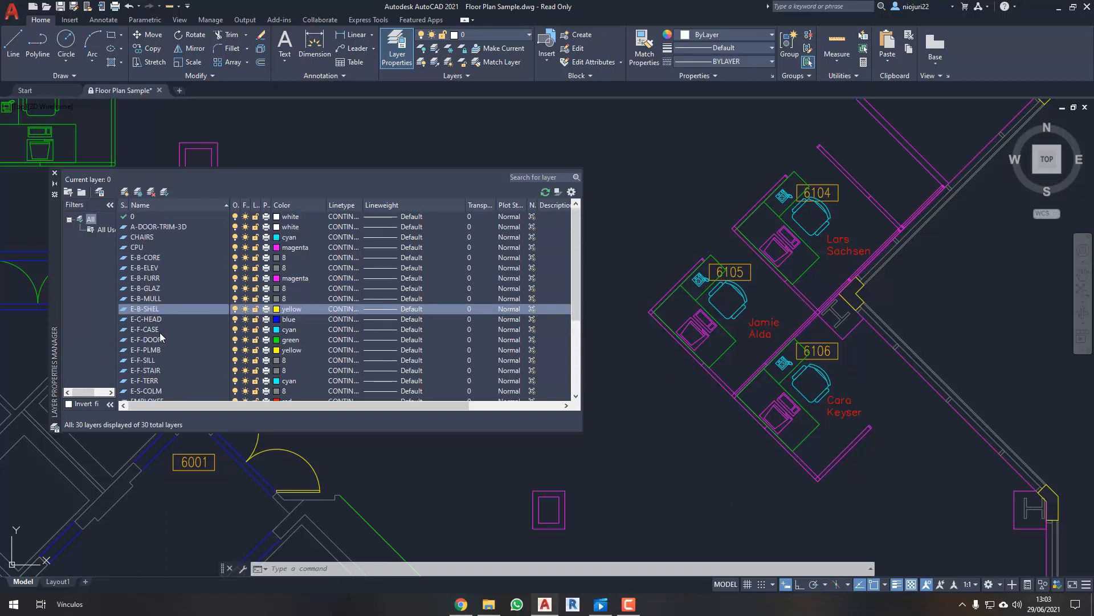
scroll(161, 337, "down", 4)
scroll(183, 268, "up", 4)
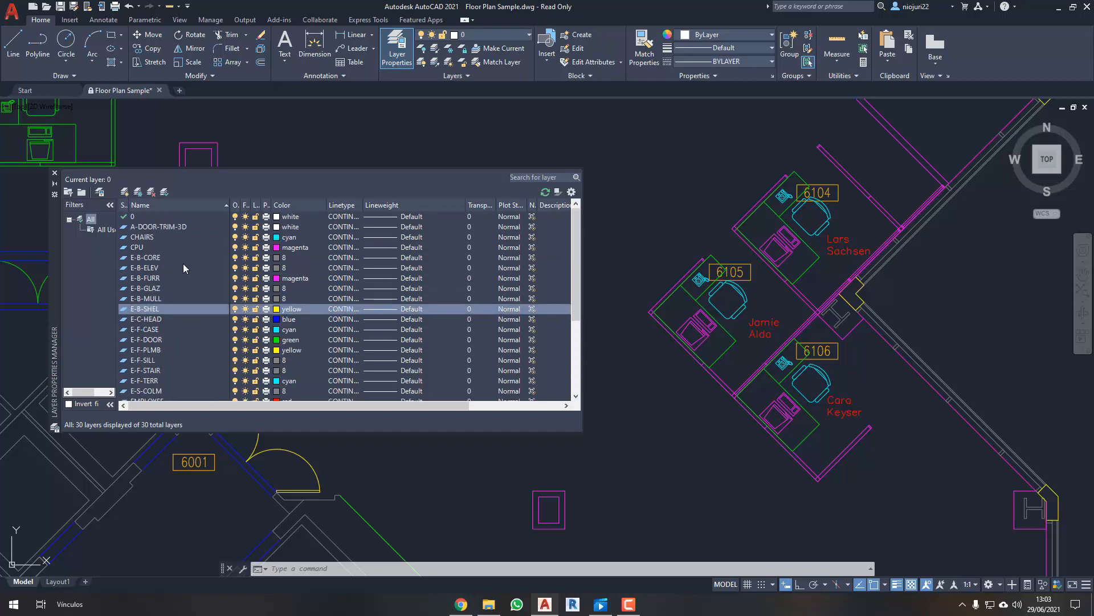
- Toggle the layer list's sorting by name between descending and ascending order, ending with ascending
left_click(227, 206)
left_click(224, 207)
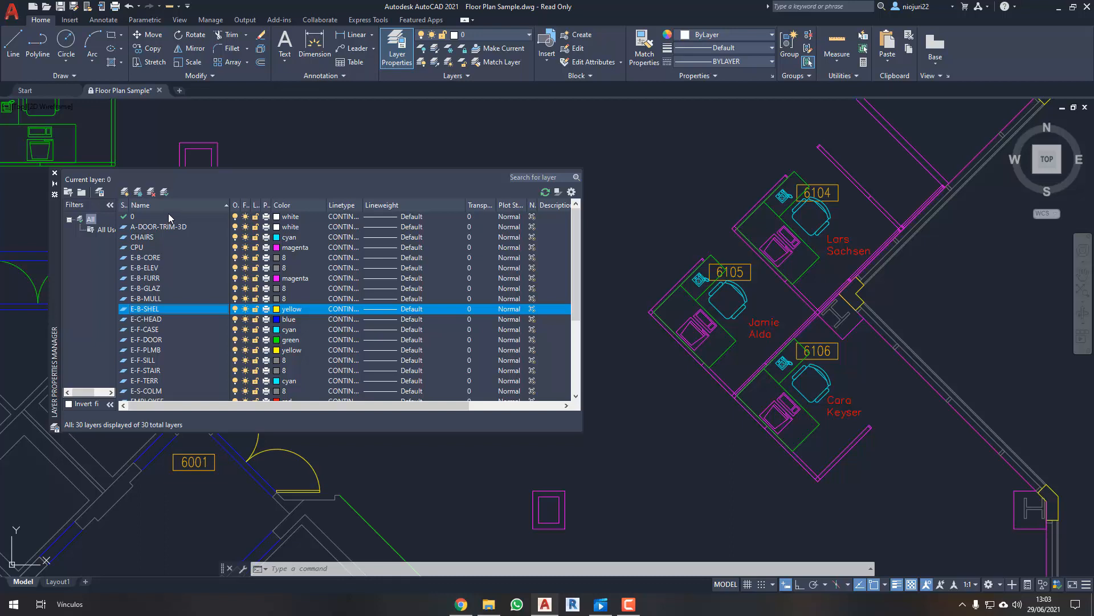
left_click(226, 206)
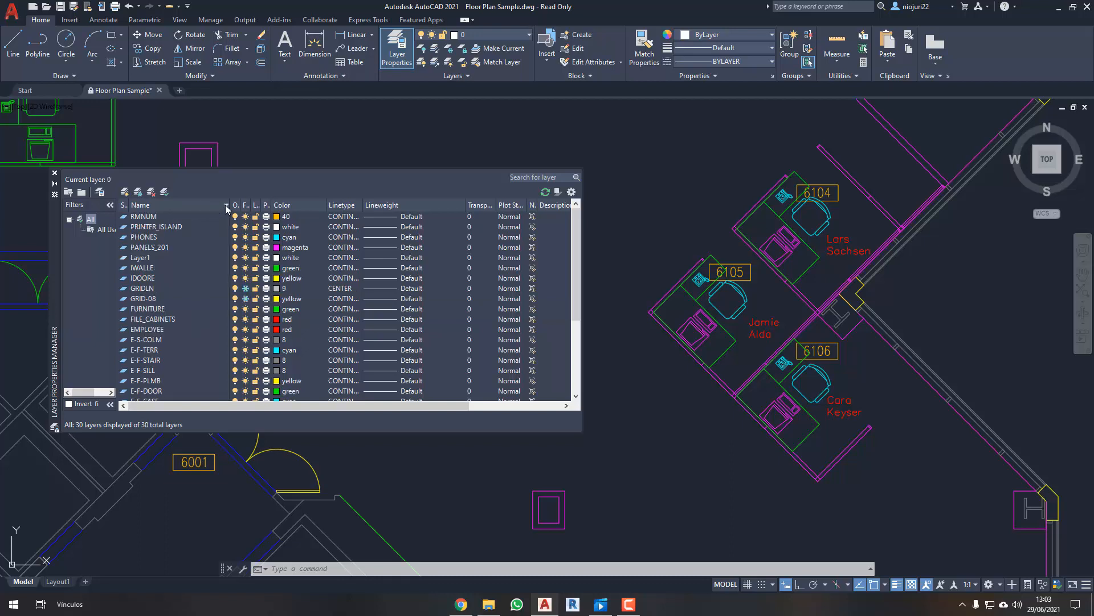
left_click(226, 206)
left_click(225, 207)
left_click(226, 206)
left_click(225, 206)
left_click(226, 206)
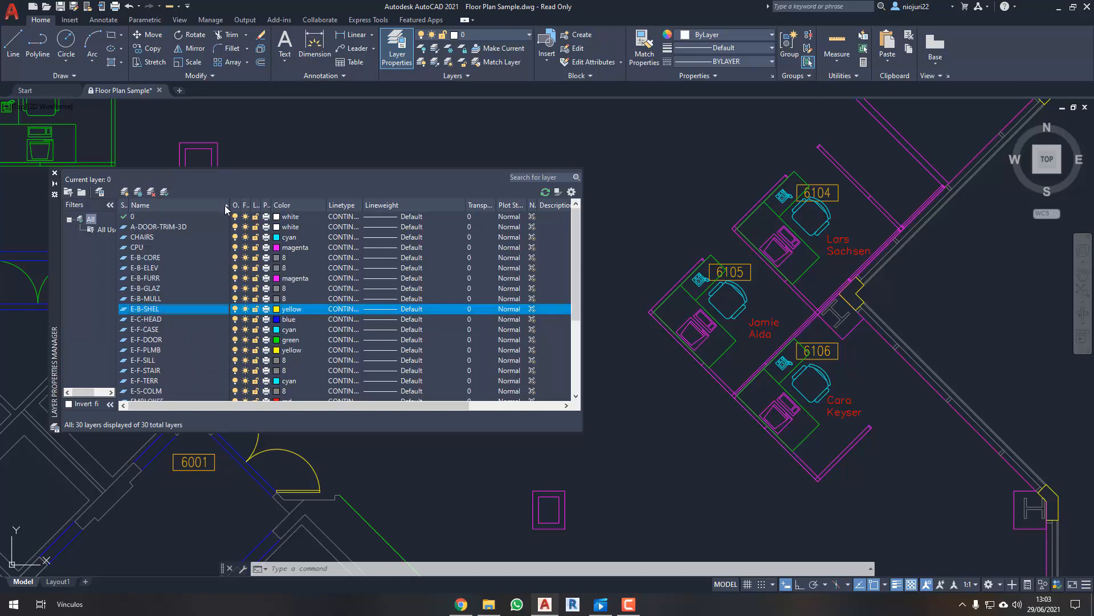
- Rename the new layer Layer1, giving it a person's first name
scroll(200, 284, "down", 4)
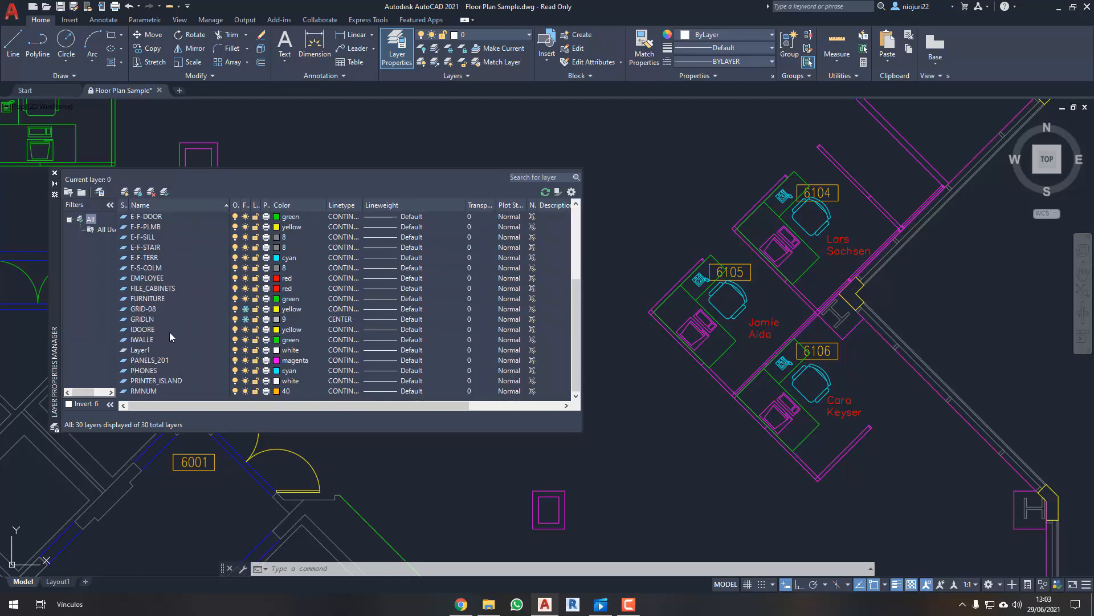
left_click(153, 351)
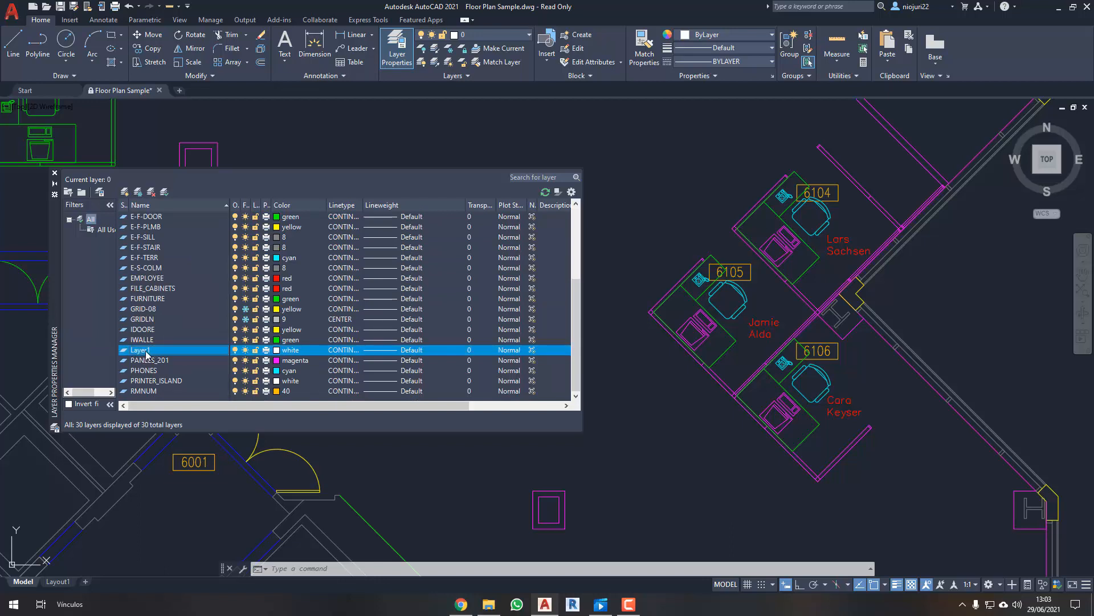
left_click(147, 353)
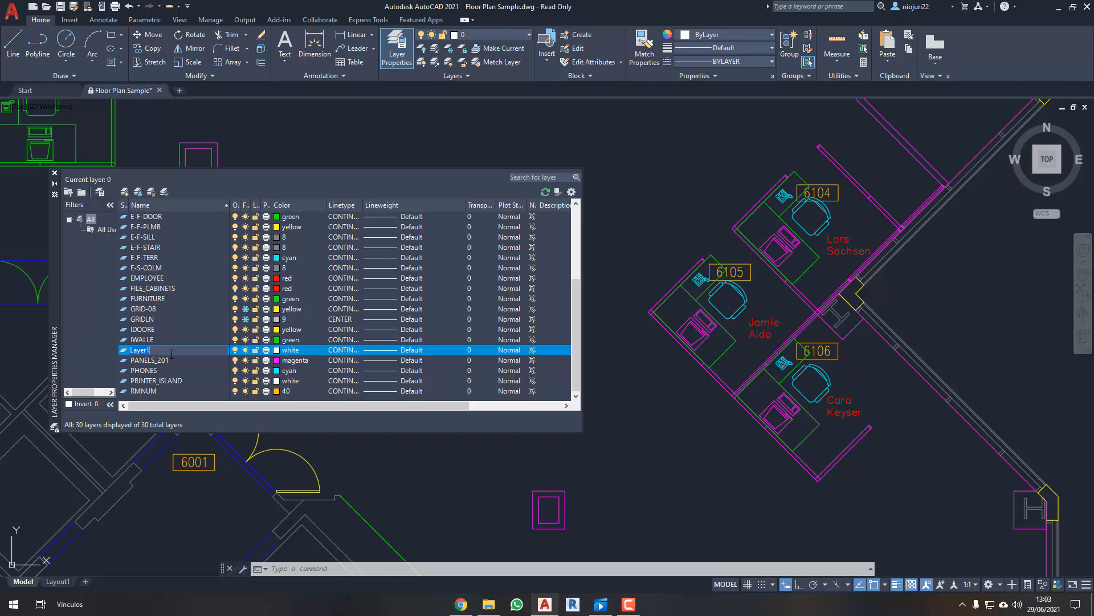
type("Jorge")
key("Return")
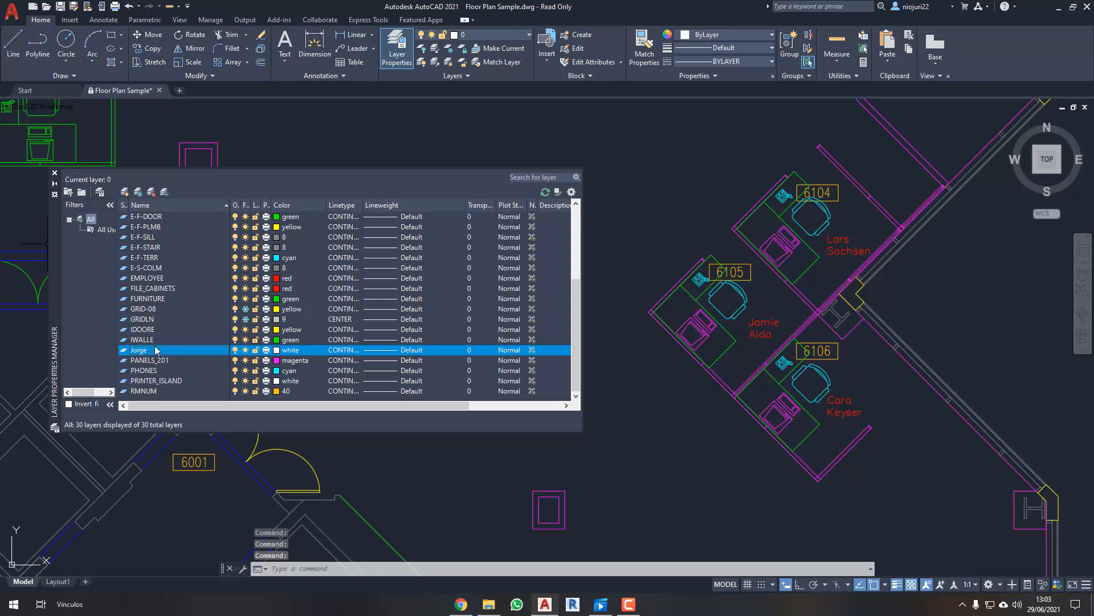
- Examine the Rename Layer command for the newly renamed layer, open its name for editing, and cancel without entering another name
right_click(151, 349)
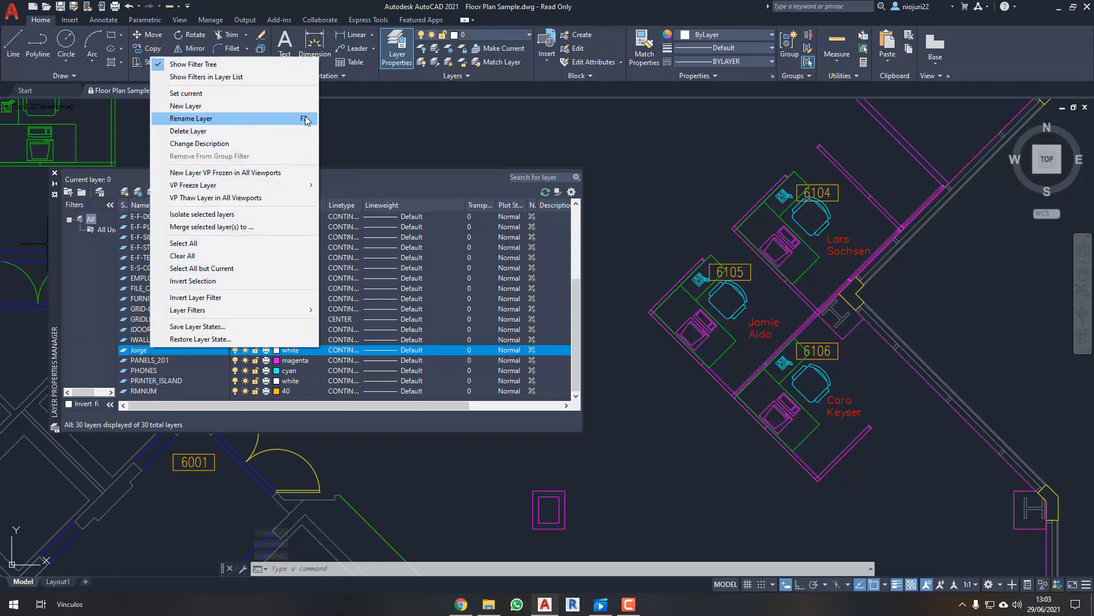
left_click(105, 359)
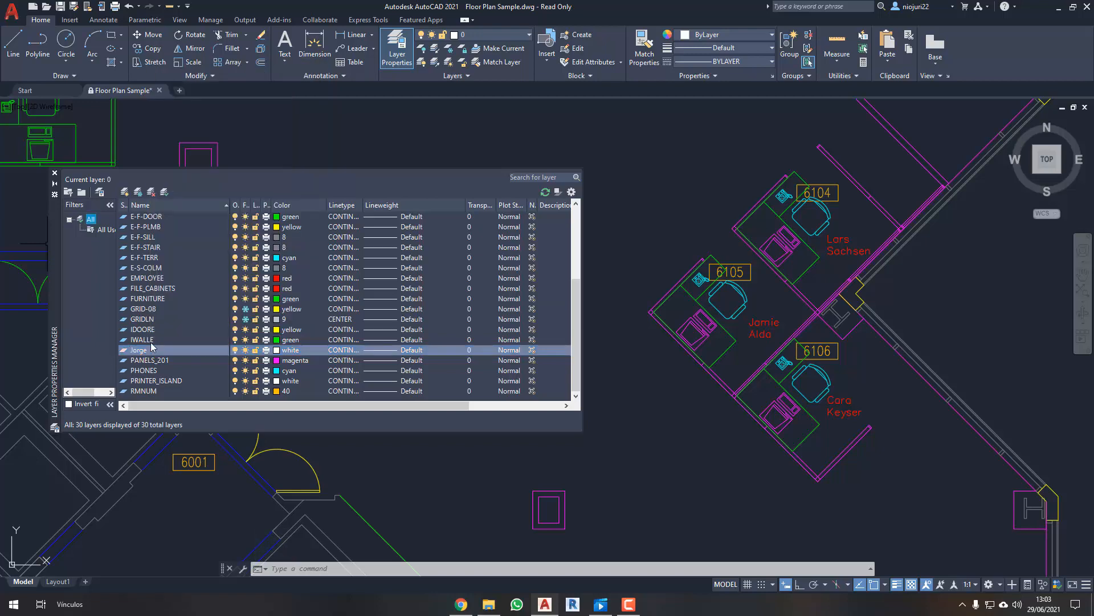
double_click(155, 349)
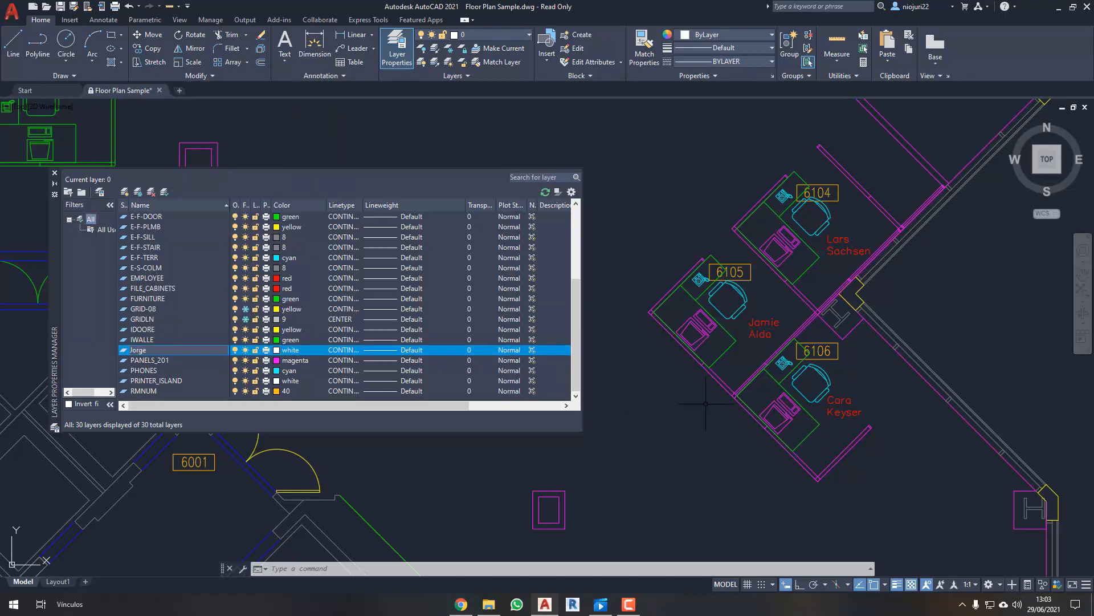
scroll(705, 404, "down", 2)
key("Escape")
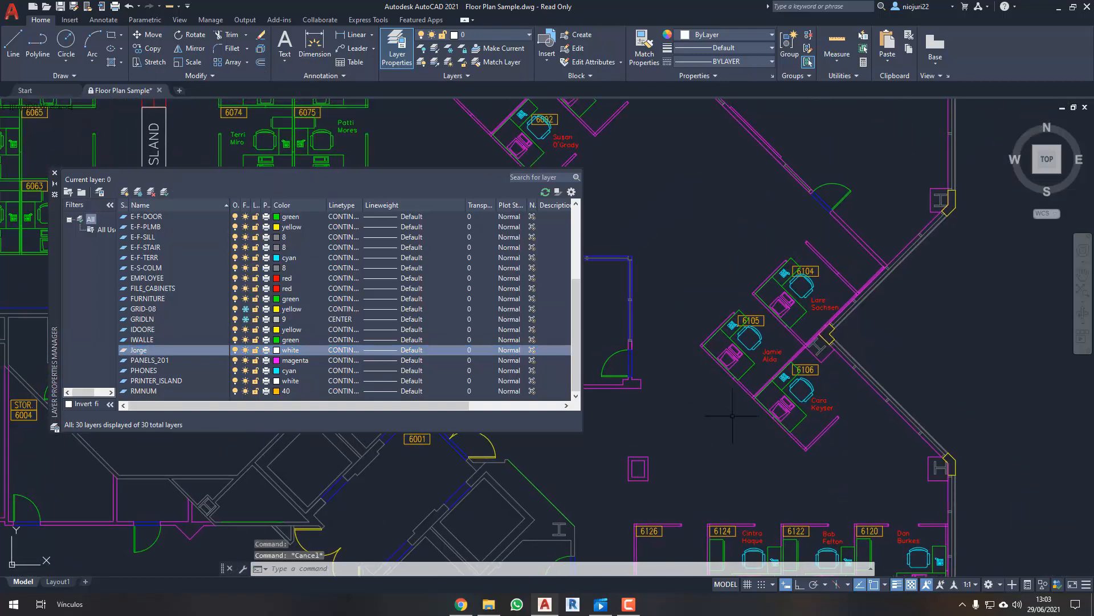
- Window-select workstations 6104 to 6106 and clear the selection
middle_click_drag(732, 416, 735, 398)
left_click(685, 218)
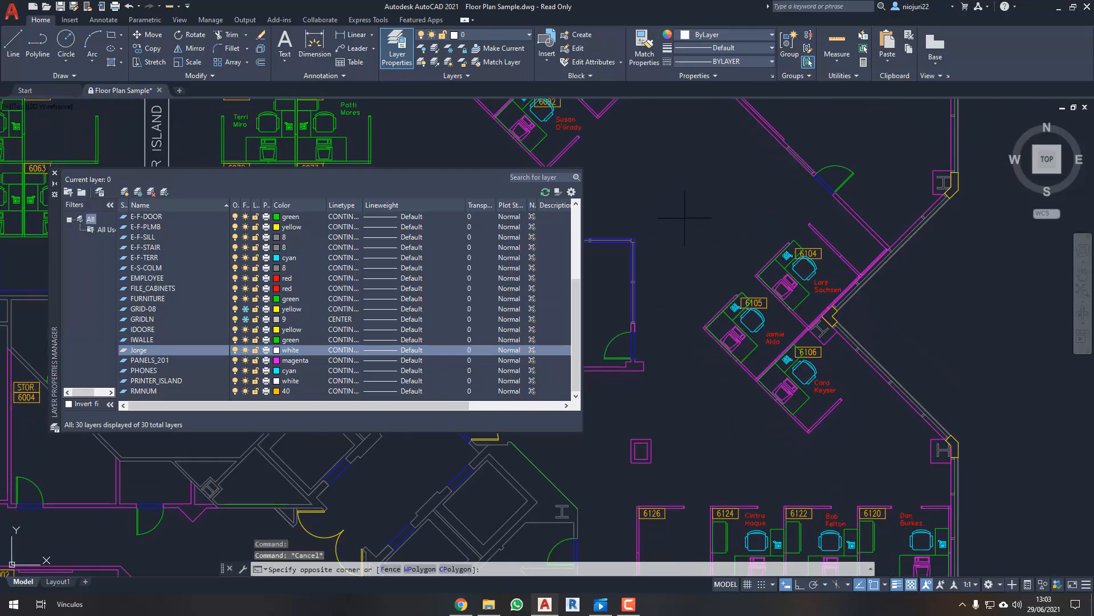
left_click(870, 456)
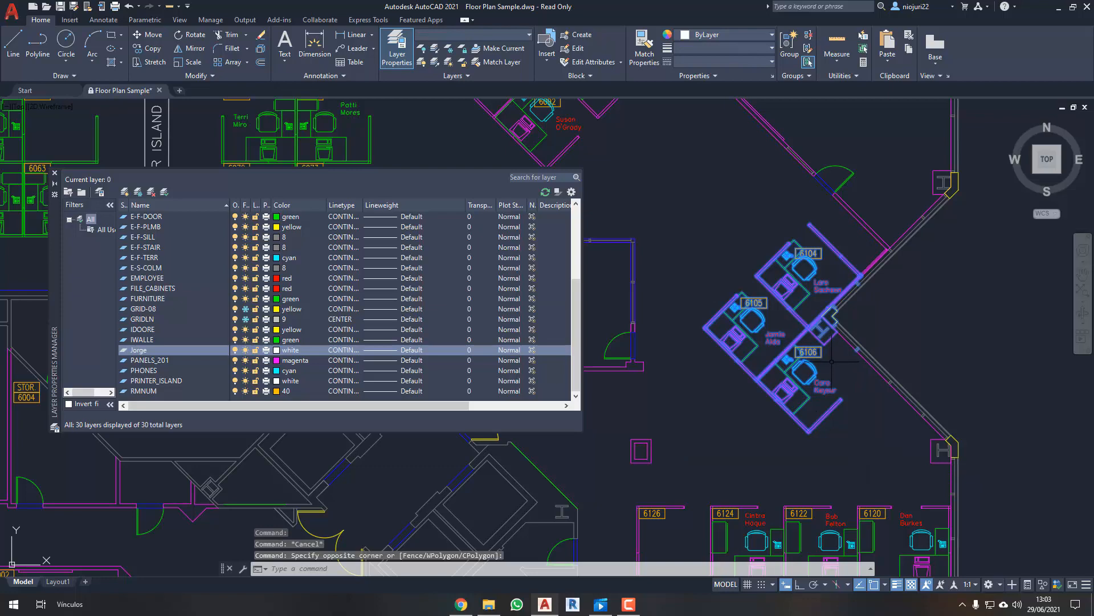
key("Escape")
- Window-select workstations 6104 to 6106 again and inspect which pieces of the adjoining exterior walls are included
left_click(689, 209)
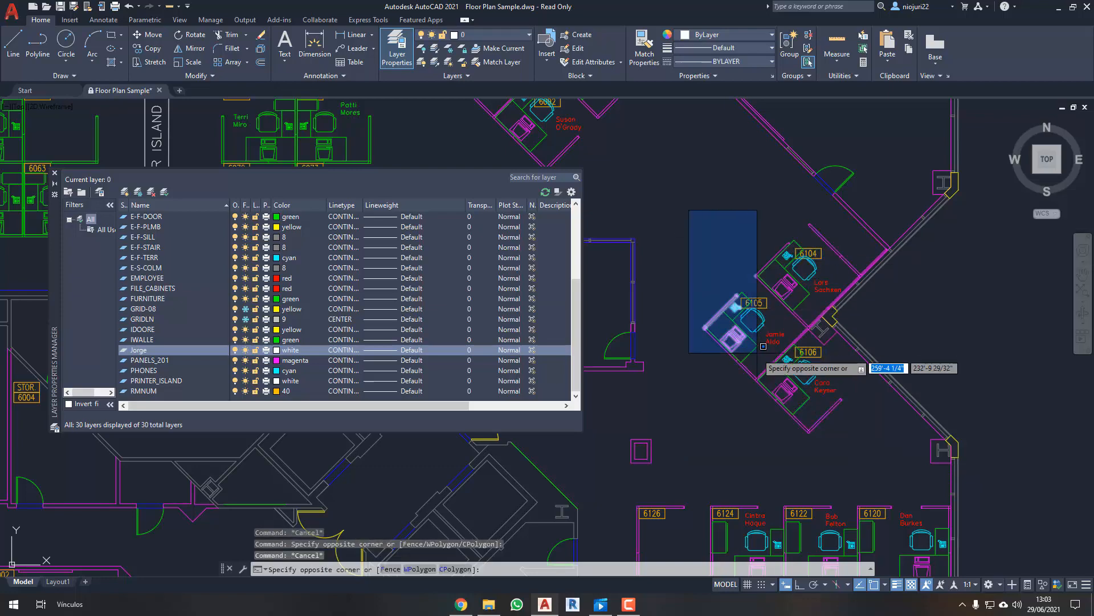
left_click(880, 451)
scroll(900, 445, "up", 8)
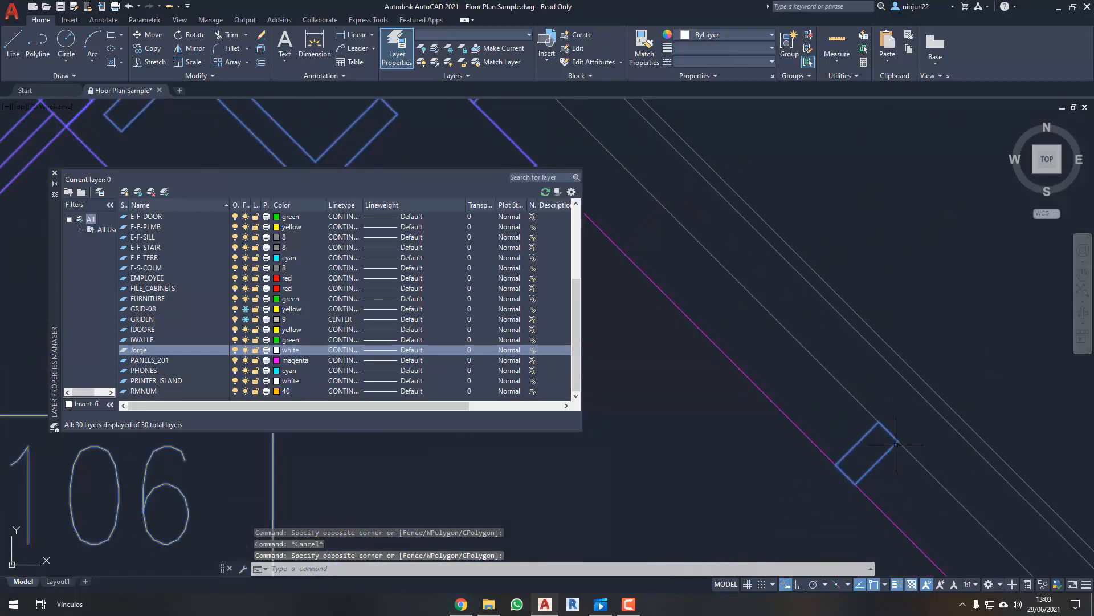
scroll(896, 443, "down", 2)
middle_click_drag(767, 381, 835, 494)
scroll(881, 258, "down", 1)
middle_click_drag(883, 259, 765, 422)
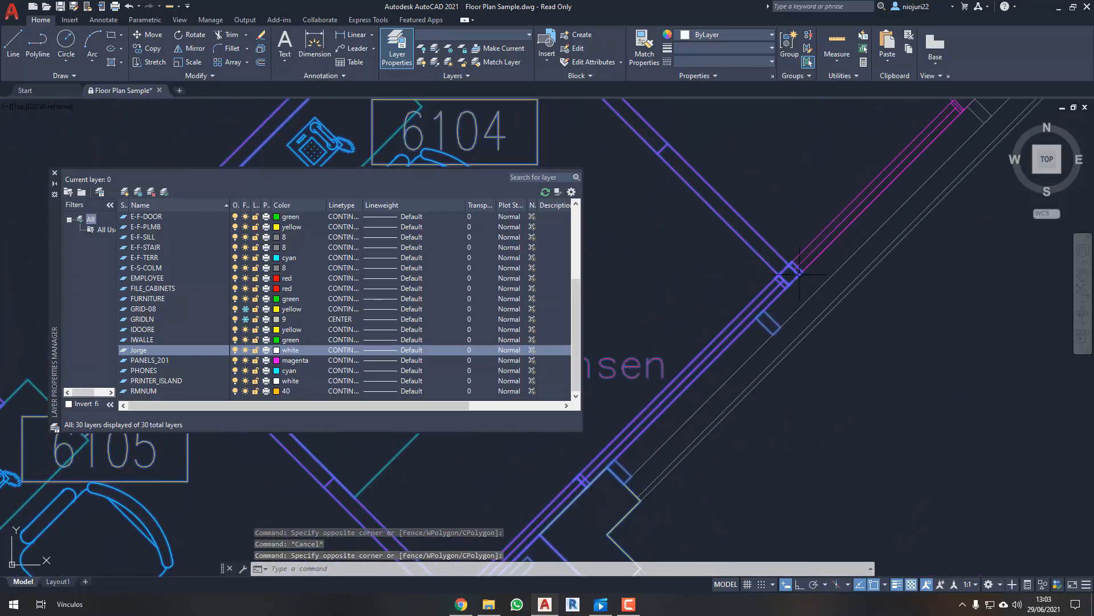
scroll(804, 267, "down", 3)
scroll(804, 267, "down", 3)
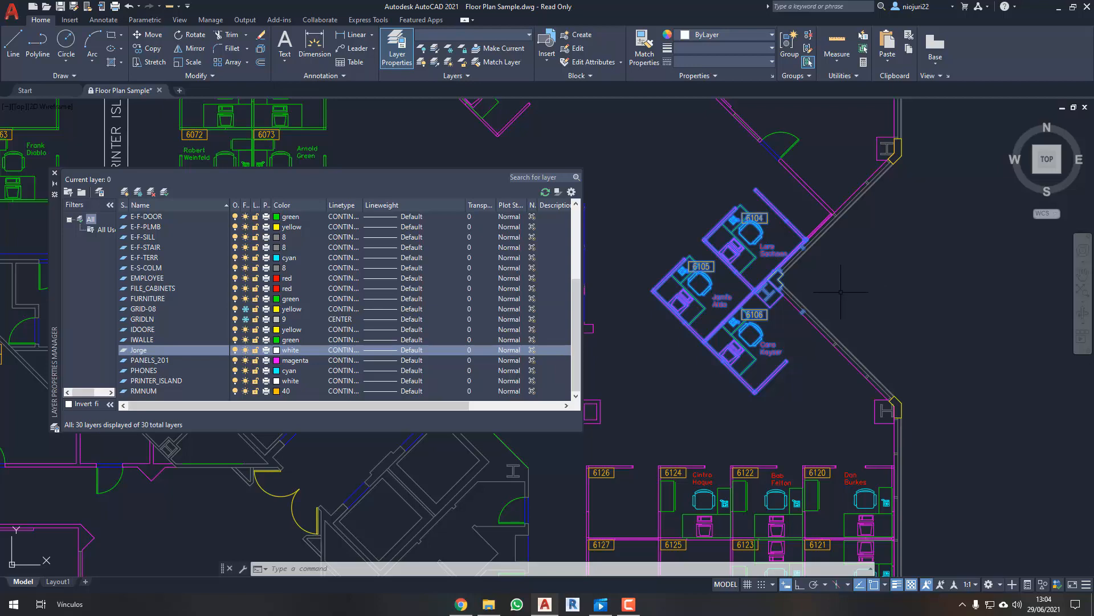
- Add the adjoining exterior walls to the selection with a larger window around workstations 6104 to 6106, and clear everything
middle_click_drag(784, 309, 810, 309)
left_click(683, 159)
left_click(969, 438)
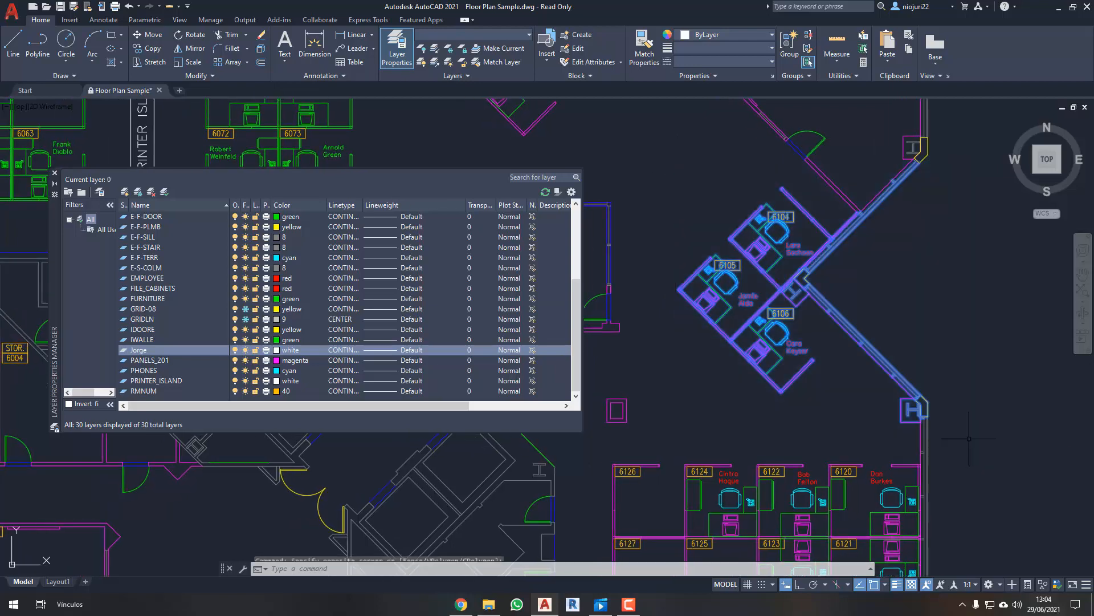
key("Escape")
- Select workstations 6104 to 6106 with a tighter window, check the wall pieces and column beside 6106, and clear the selection
left_click(670, 175)
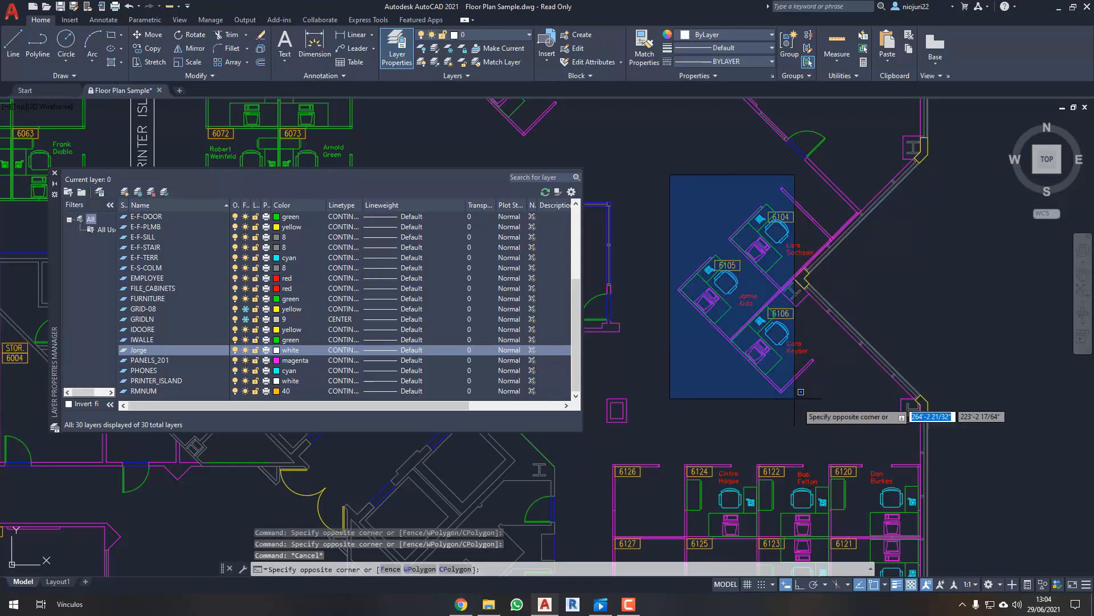
left_click(848, 406)
scroll(824, 313, "up", 6)
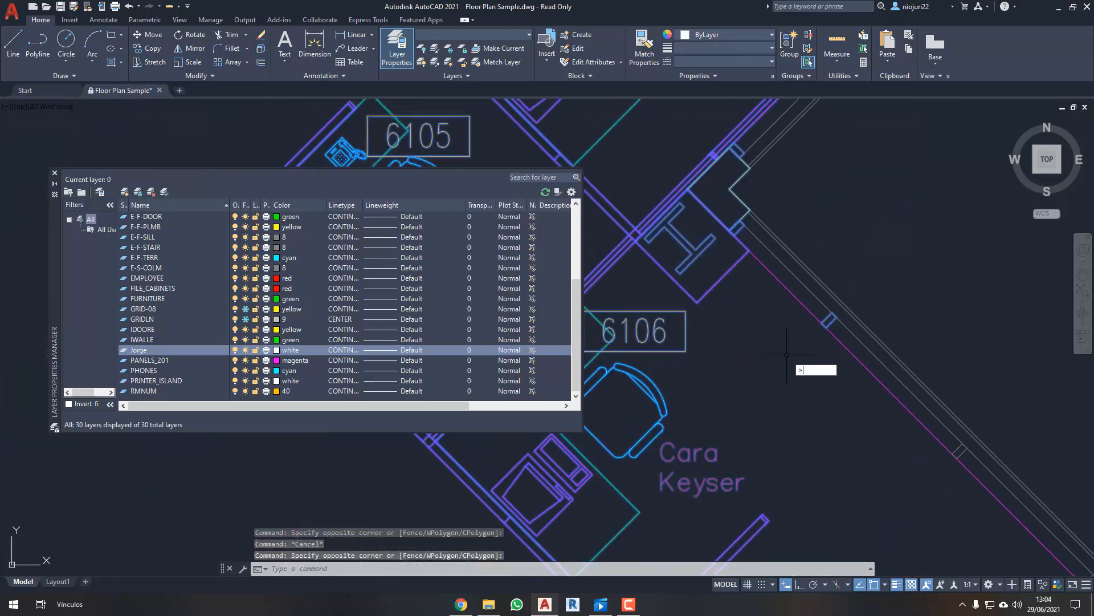
scroll(787, 354, "down", 6)
key("Escape")
- Window-select workstations 6104 to 6106 and remove the small wall posts along the exterior wall beside 6106 from the selection
left_click(670, 234)
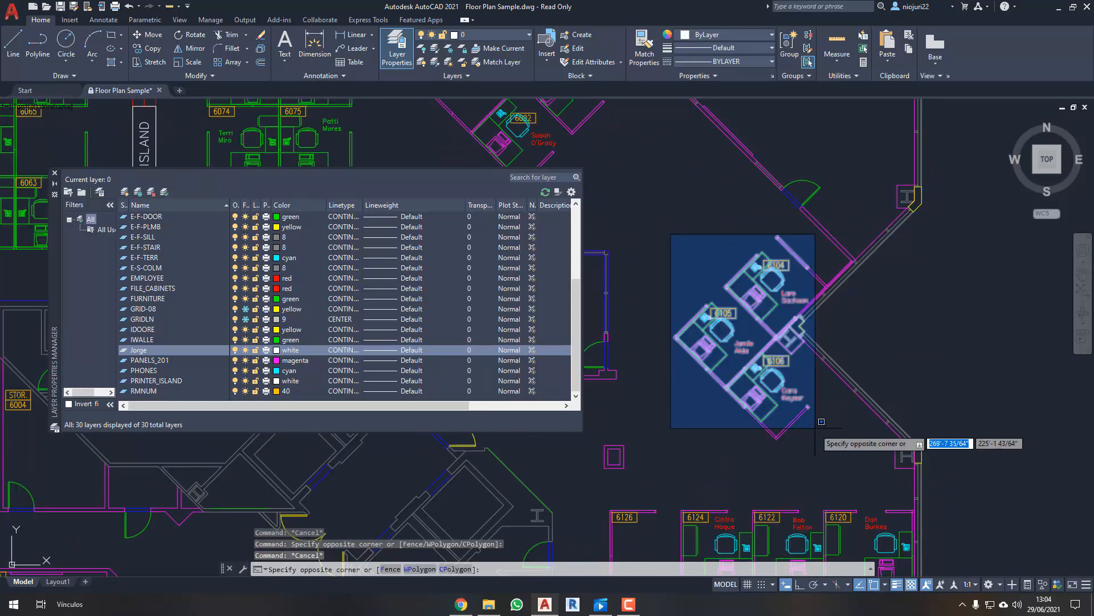
left_click(840, 450)
scroll(810, 365, "up", 5)
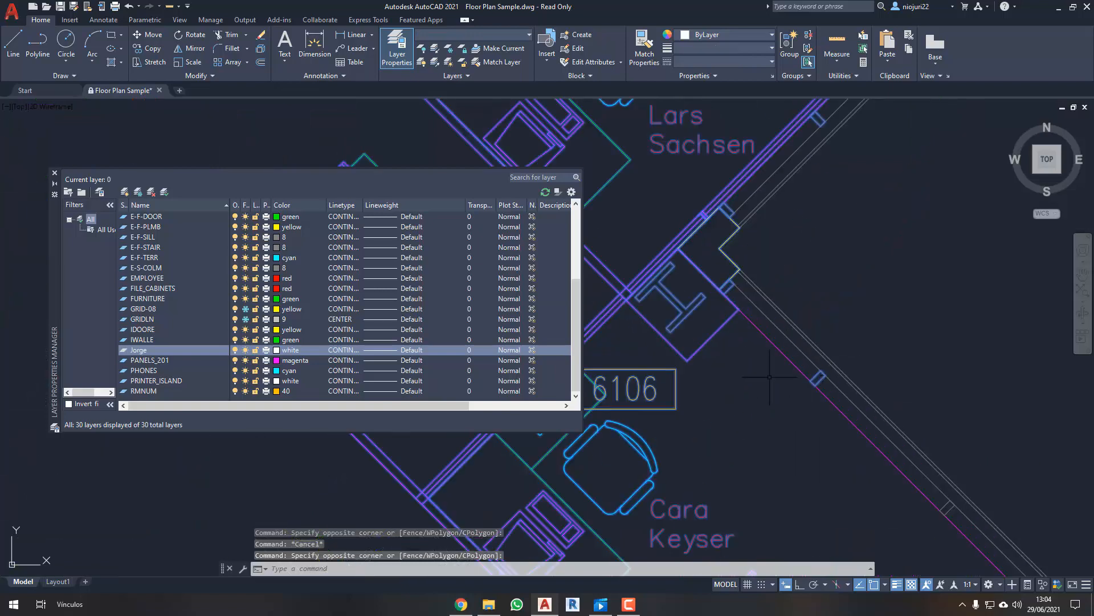
left_click(757, 346)
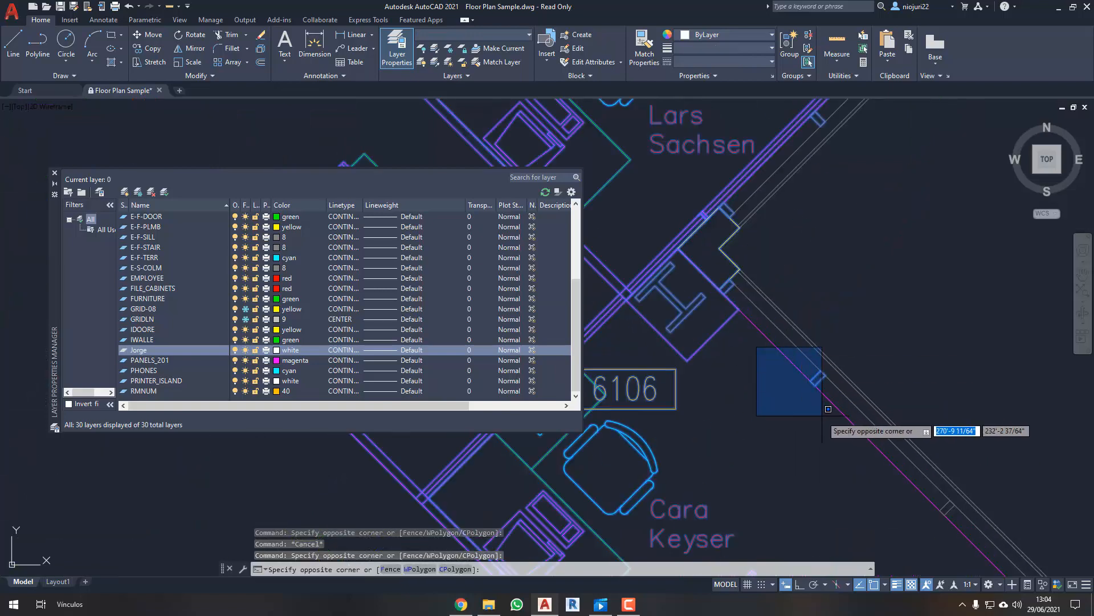
left_click(875, 416)
scroll(826, 379, "up", 5)
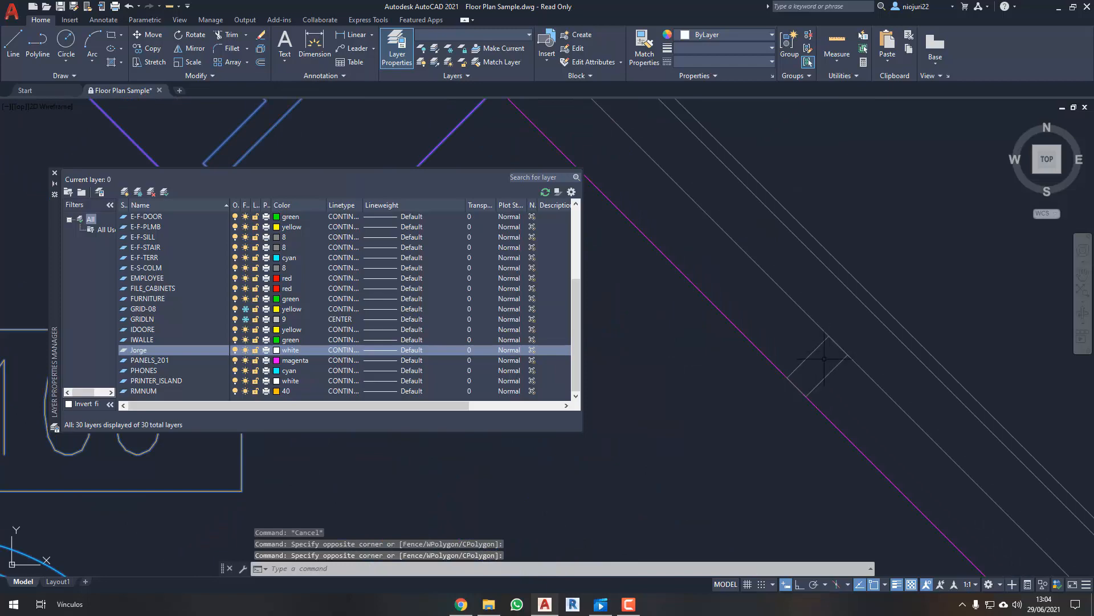
scroll(830, 385, "down", 5)
scroll(752, 360, "up", 3)
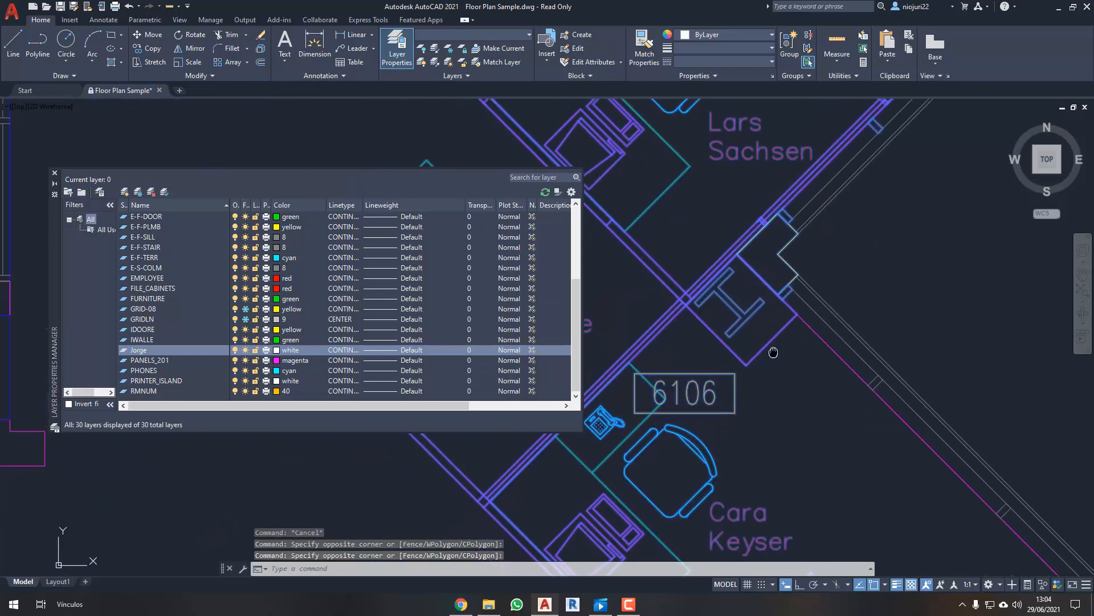
- Deselect the H-shaped column, its magenta enclosure and the adjoining wall corner pieces above the 6106 tag
left_click(762, 369, "shift")
left_click(680, 275, "shift")
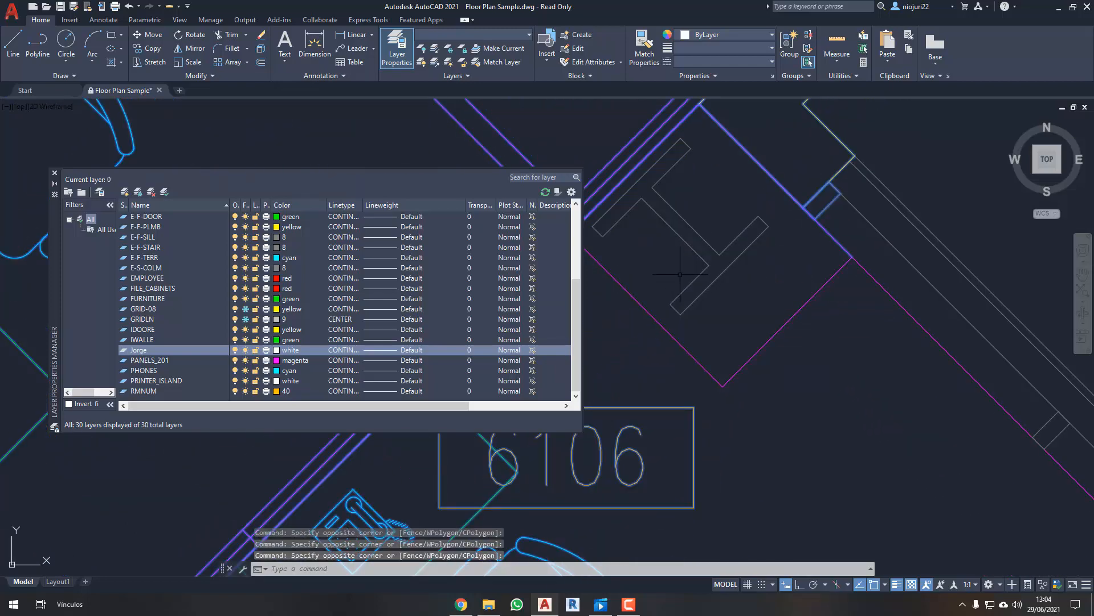
middle_click_drag(680, 275, 771, 329)
middle_click_drag(798, 266, 732, 333)
left_click(884, 398, "shift")
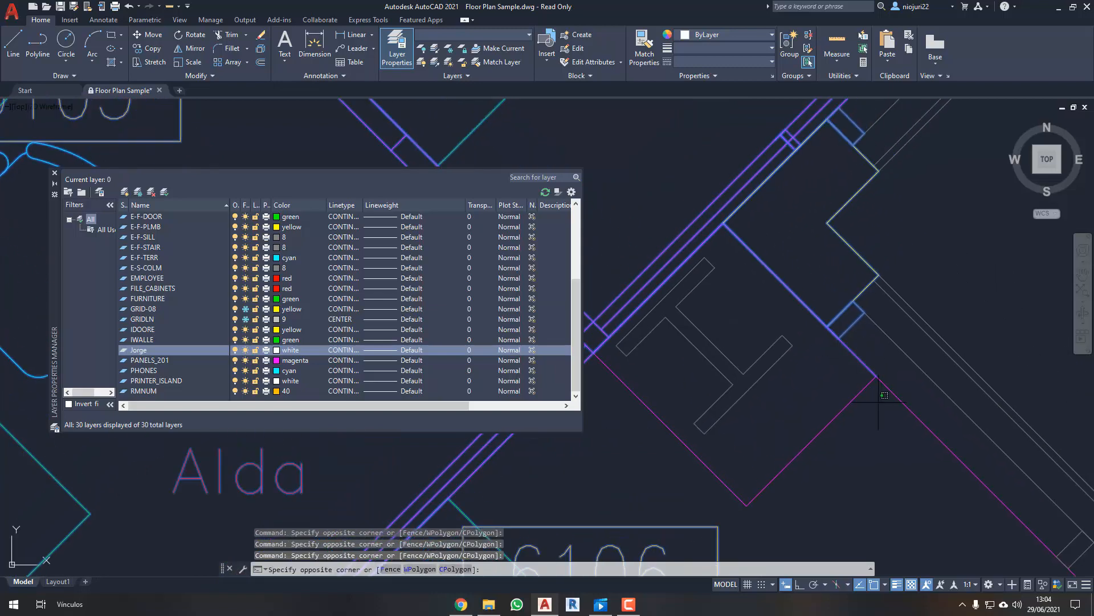
left_click(822, 271, "shift")
- Deselect the yellow wall corner outline and the remaining exterior wall posts beside workstation 6104
middle_click_drag(827, 260, 793, 394)
left_click(875, 375, "shift")
left_click(809, 263, "shift")
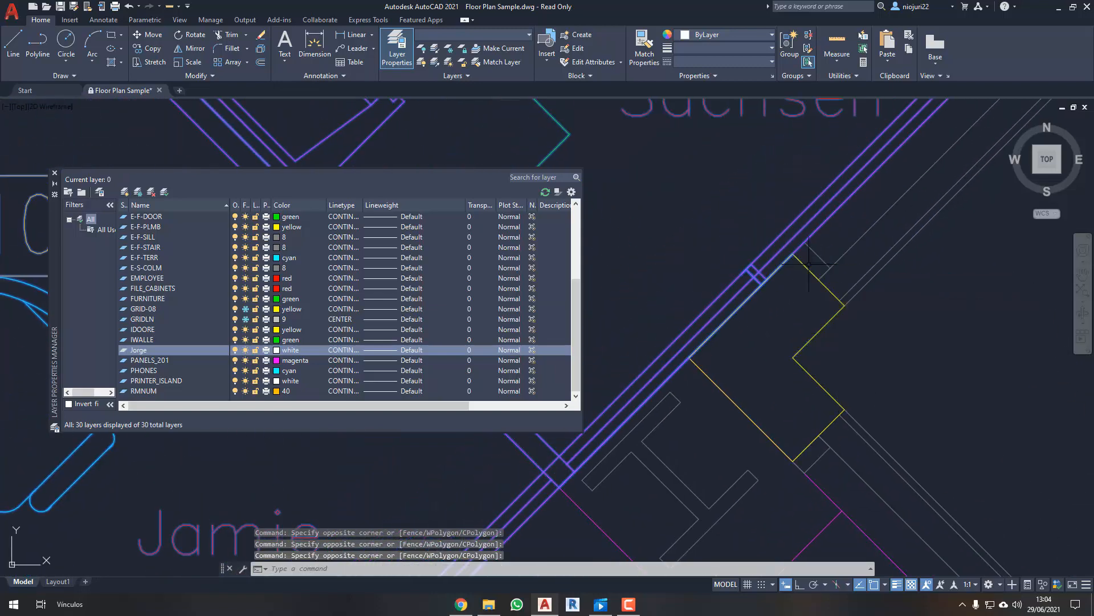
scroll(737, 329, "up", 2)
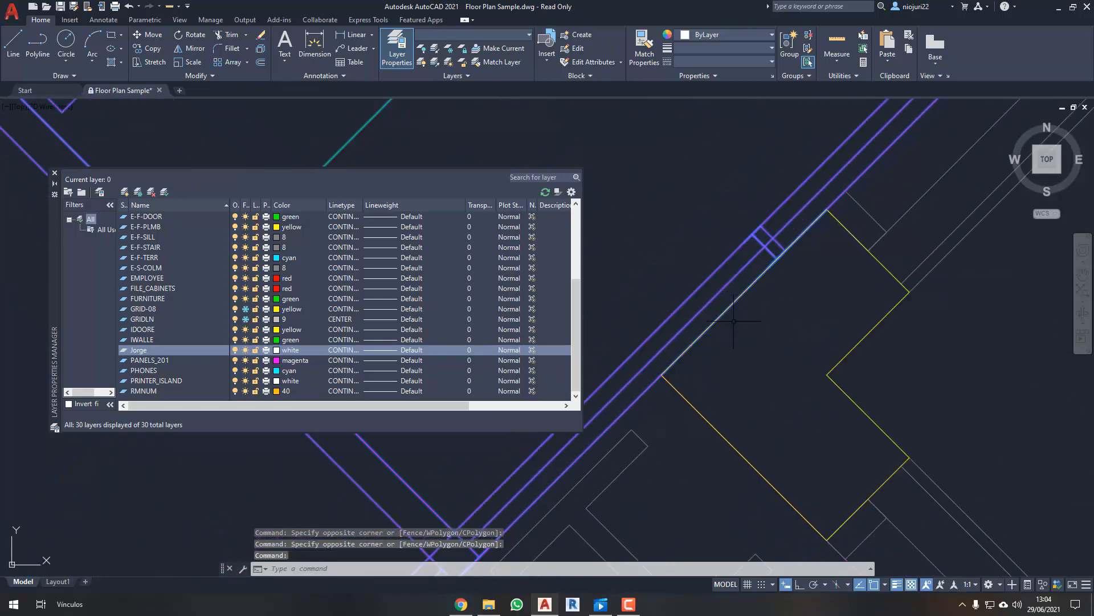
left_click(781, 254, "shift")
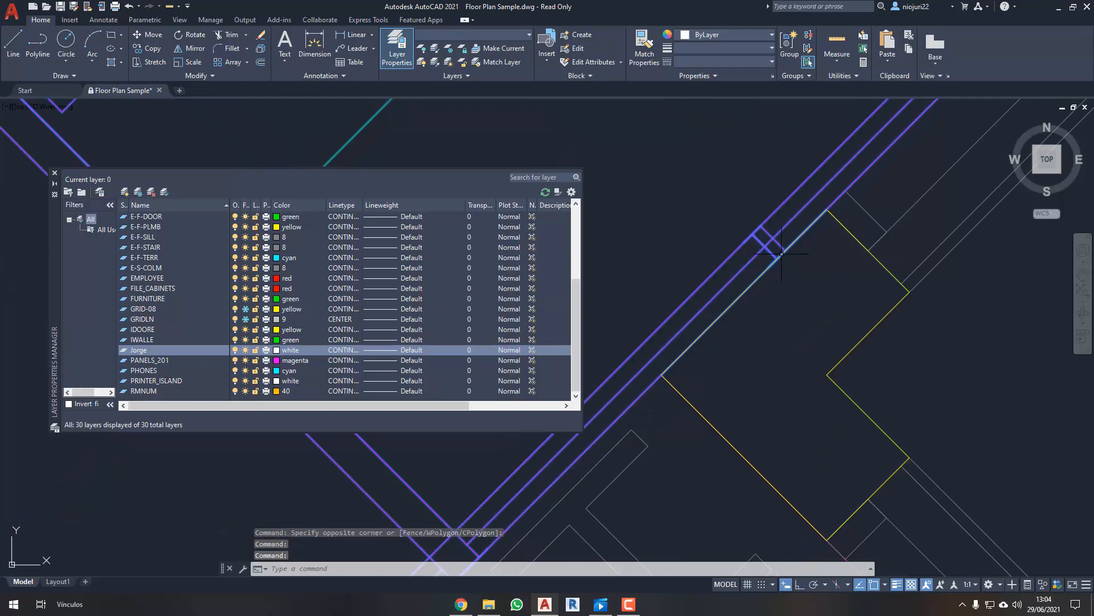
scroll(787, 261, "down", 3)
scroll(720, 319, "up", 3)
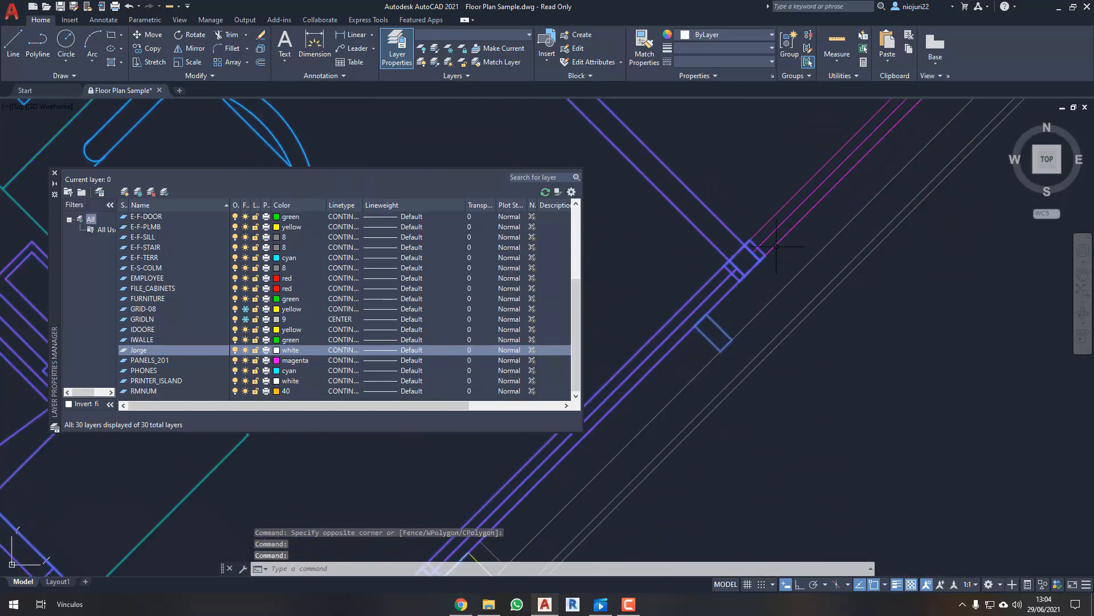
scroll(720, 320, "down", 4)
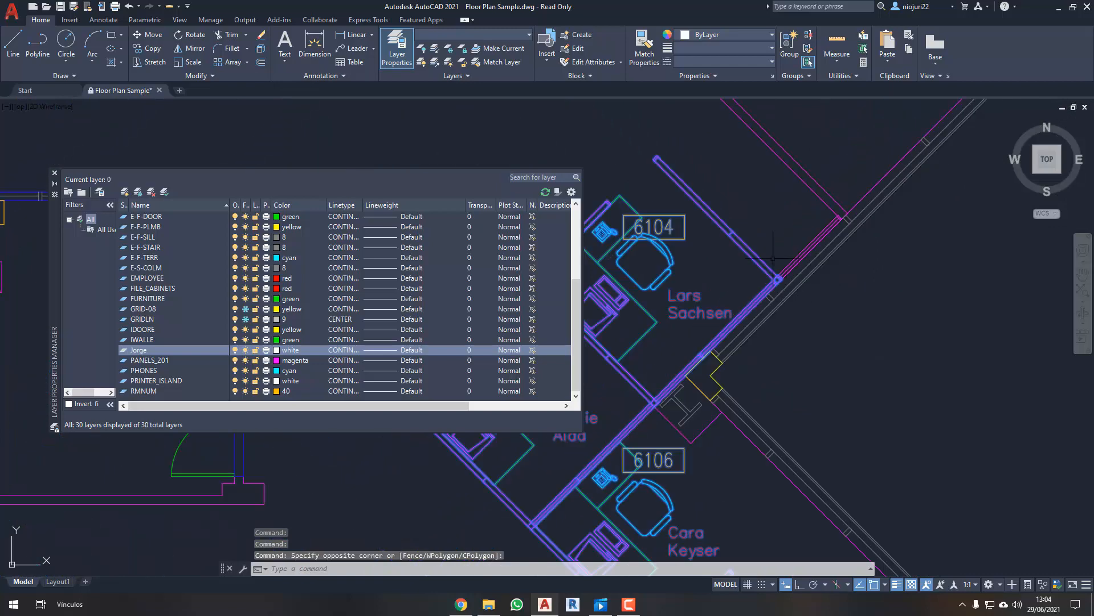
scroll(777, 331, "up", 5)
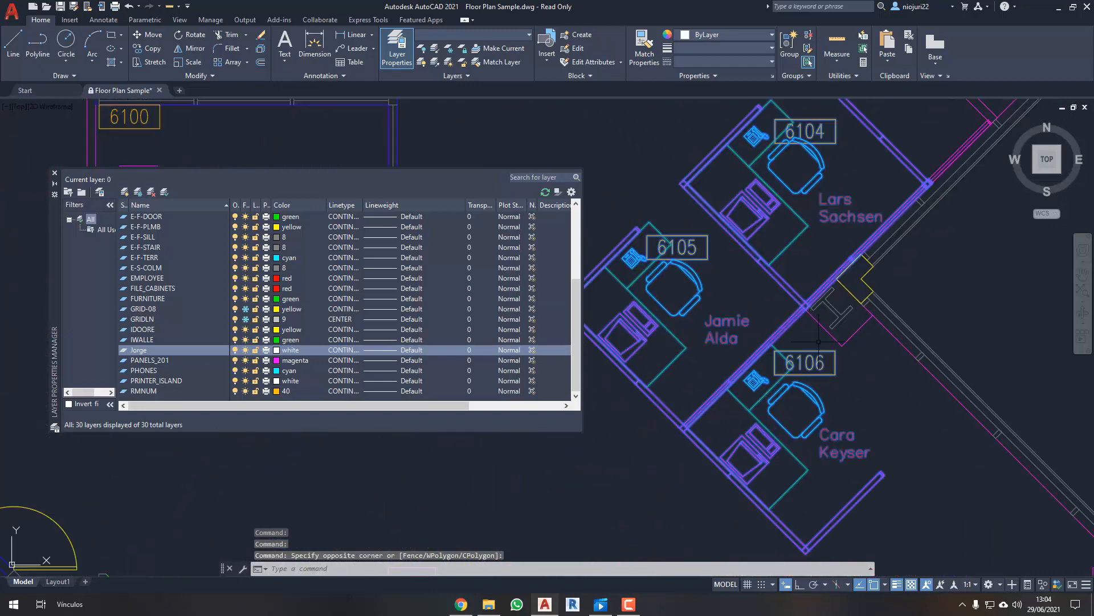
- Add the diagonal exterior wall run beside workstation 6106 to the selection with a crossing window, and remove it again
middle_click_drag(907, 375, 787, 289)
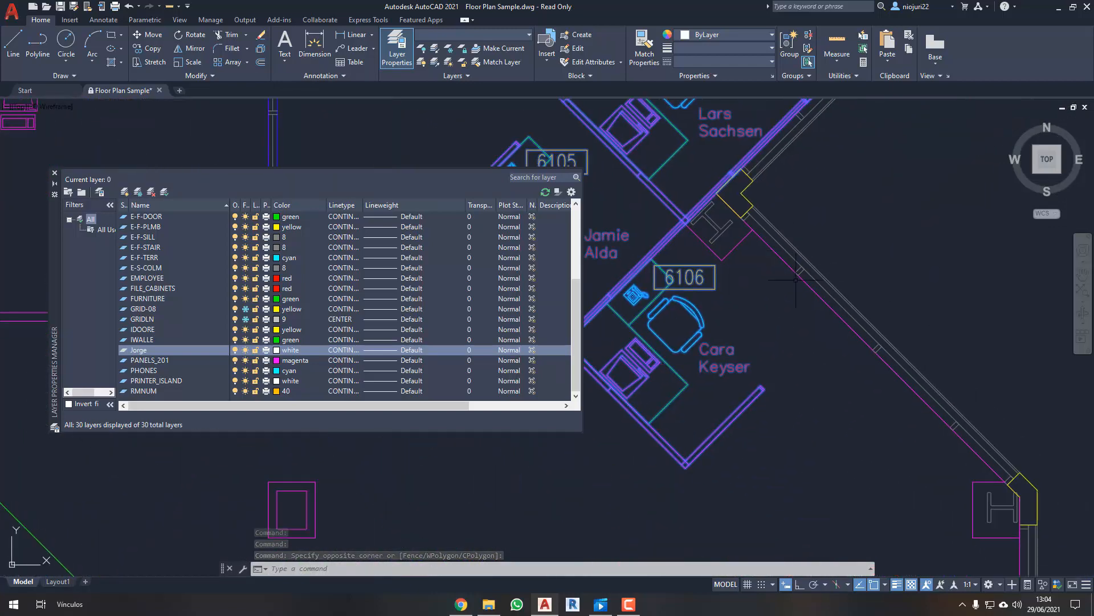
left_click(846, 263)
left_click(824, 341)
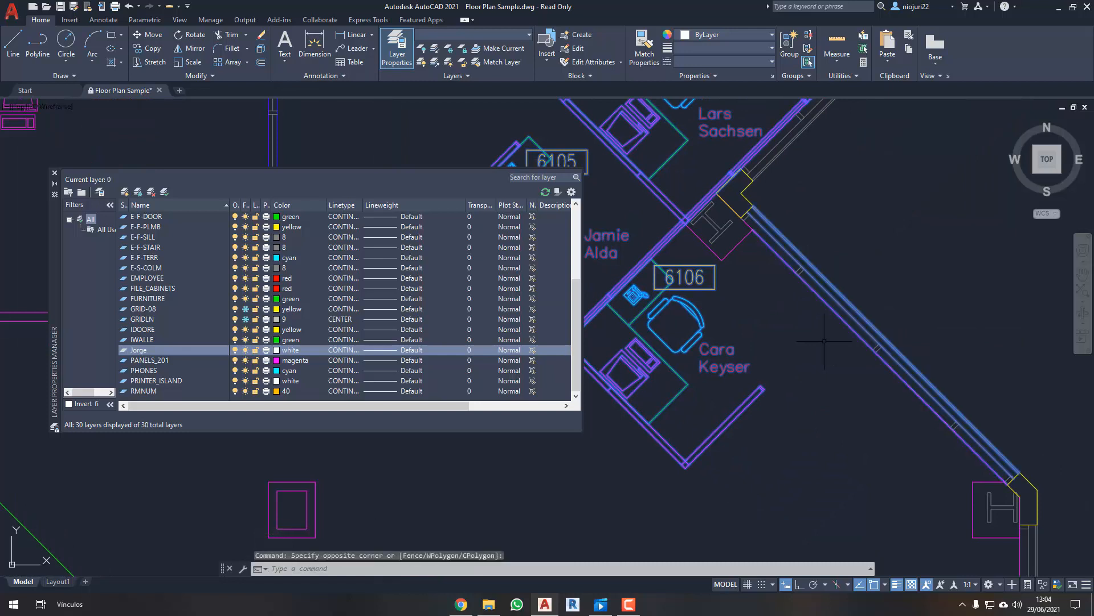
left_click(827, 363)
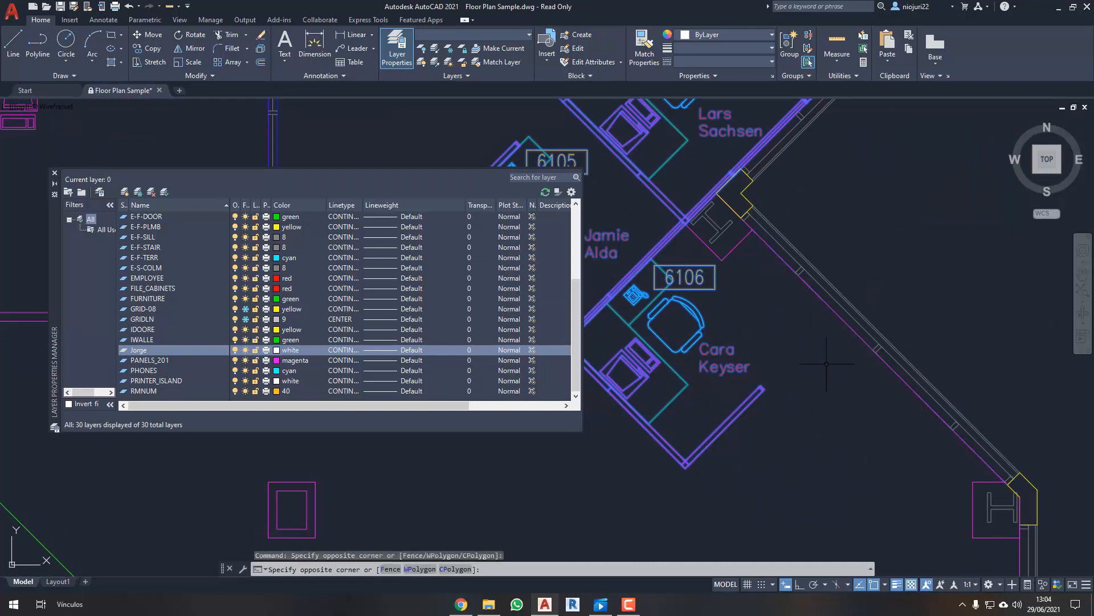
left_click(827, 363)
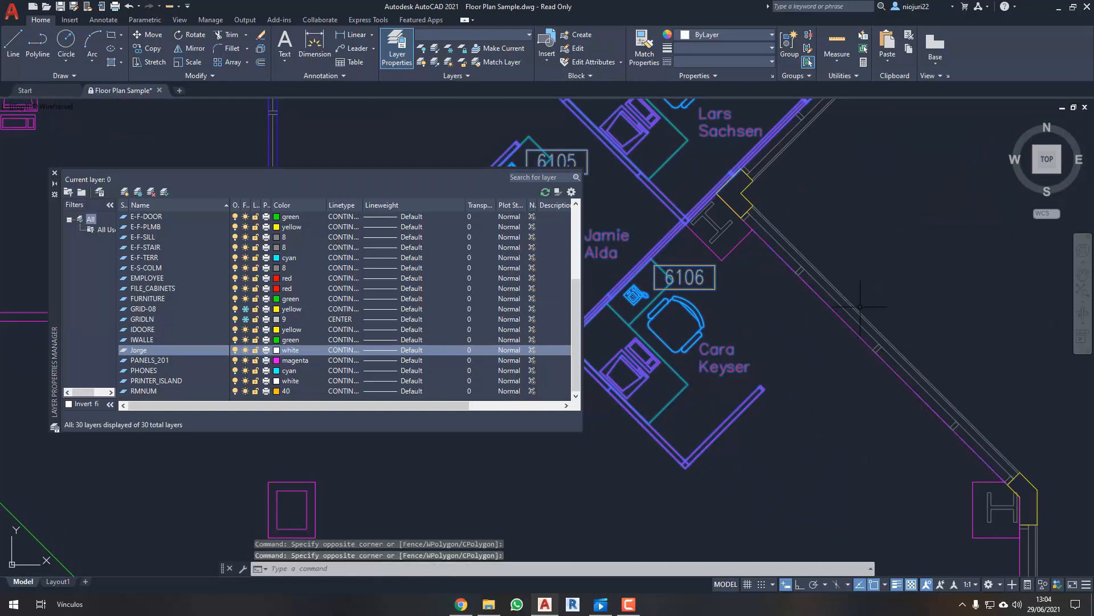
- Move the selected workstations 6104 to 6106 onto the custom white layer listed just before PANELS_201, and clear the selection
scroll(860, 307, "down", 1)
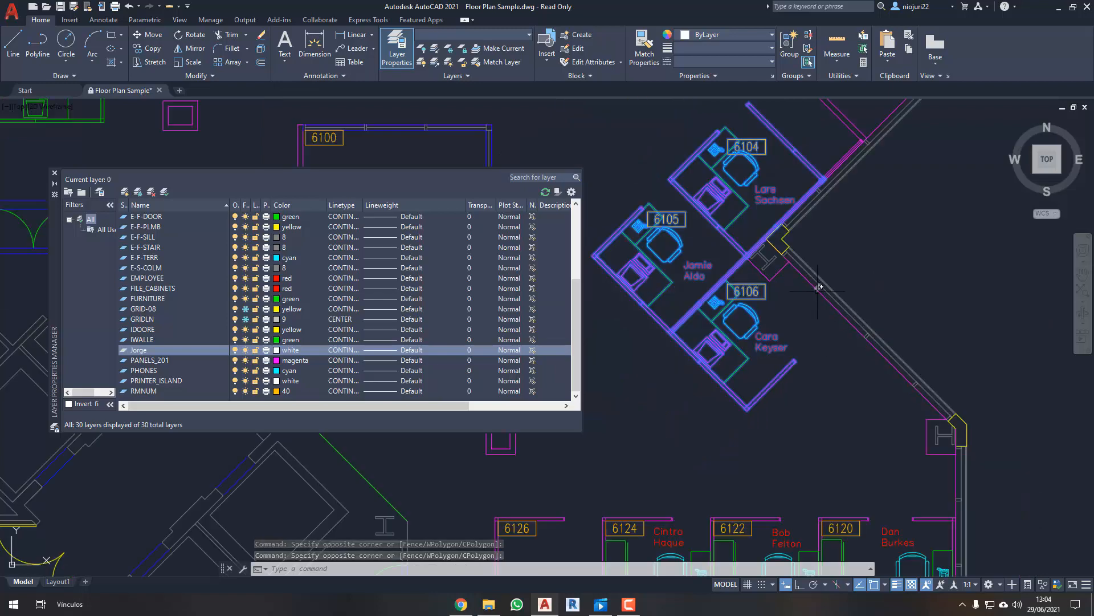
scroll(821, 264, "down", 1)
middle_click_drag(818, 261, 823, 292)
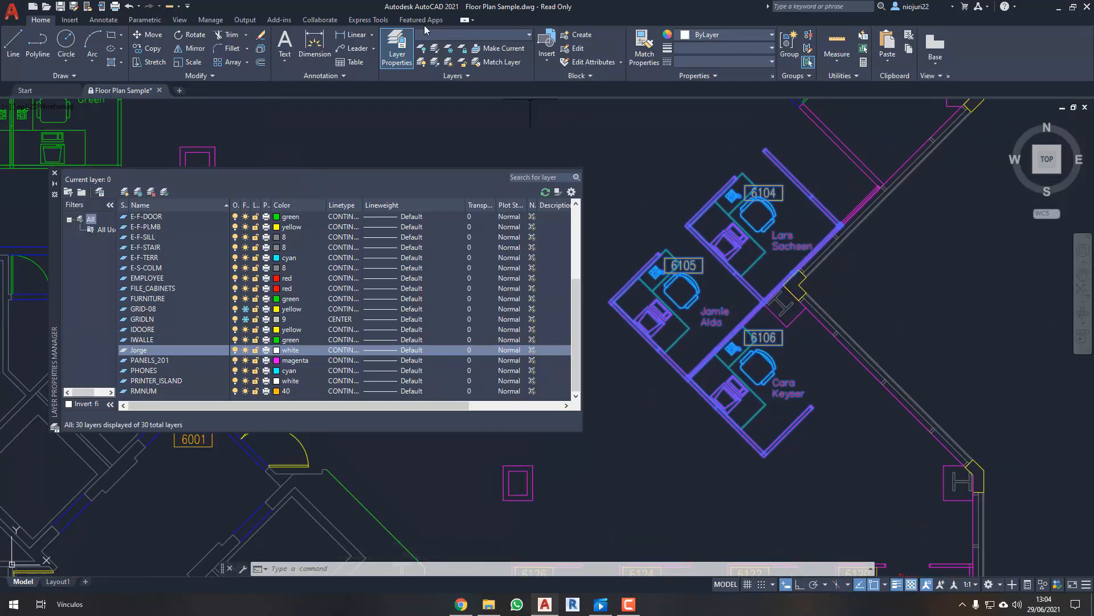
left_click(477, 36)
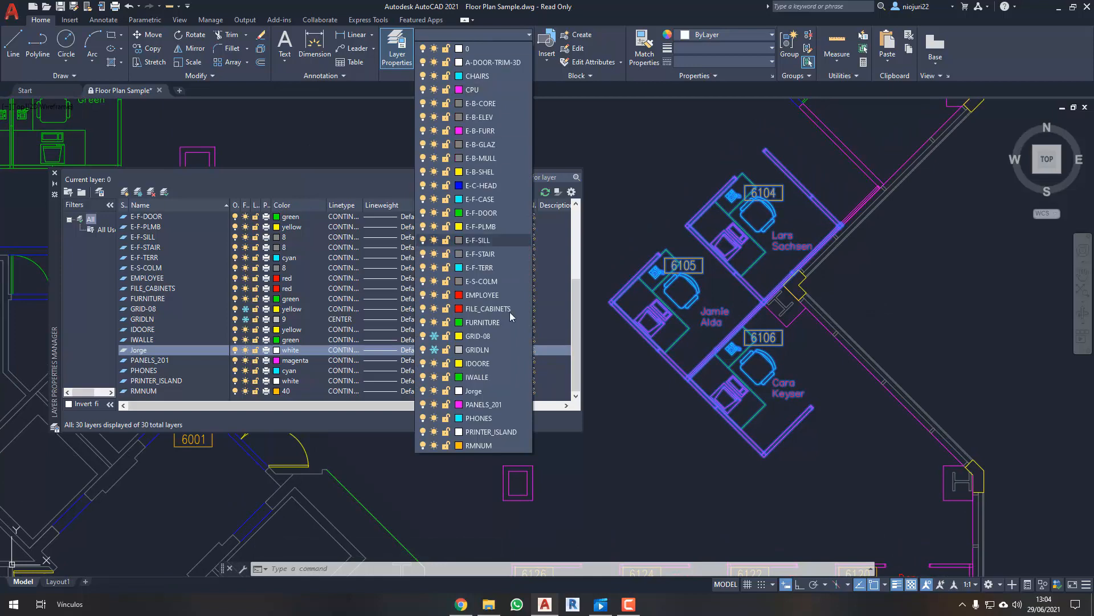
left_click(492, 391)
middle_click_drag(716, 434, 736, 424)
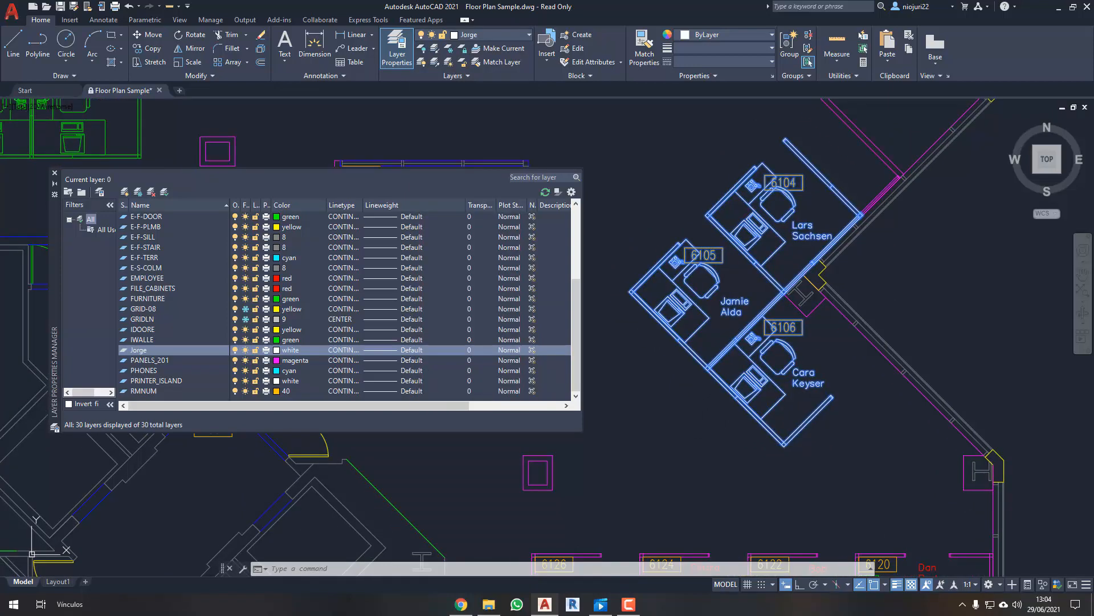
left_click(736, 424)
key("Escape")
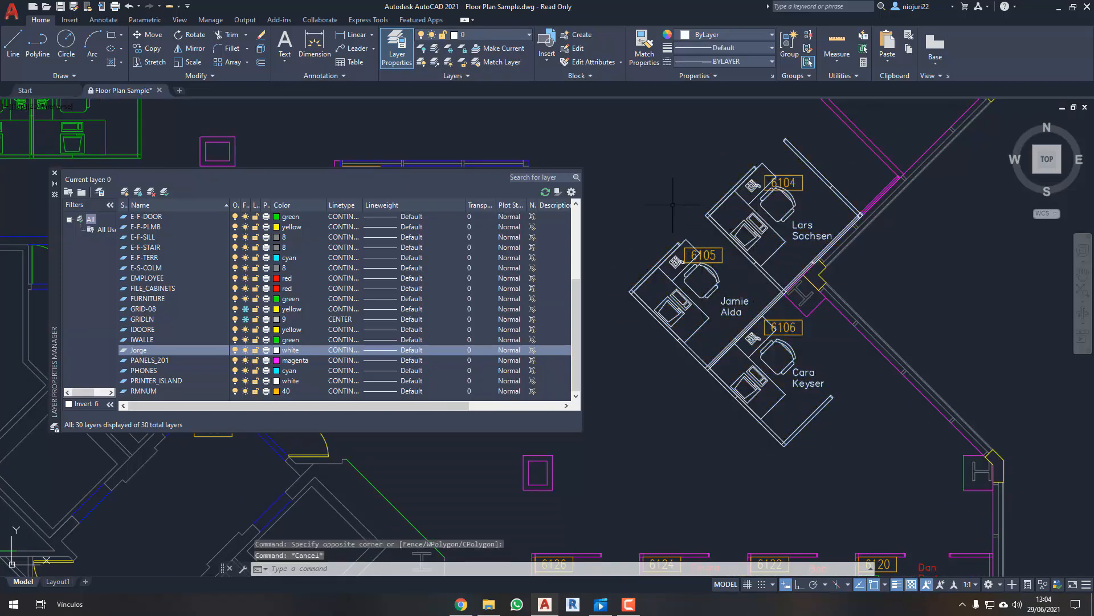
- Examine which parts of workstations 6104 to 6106 follow the assigned layer's colour, especially the number tags 6105 and 6106
scroll(676, 207, "up", 2)
middle_click_drag(686, 298, 710, 262)
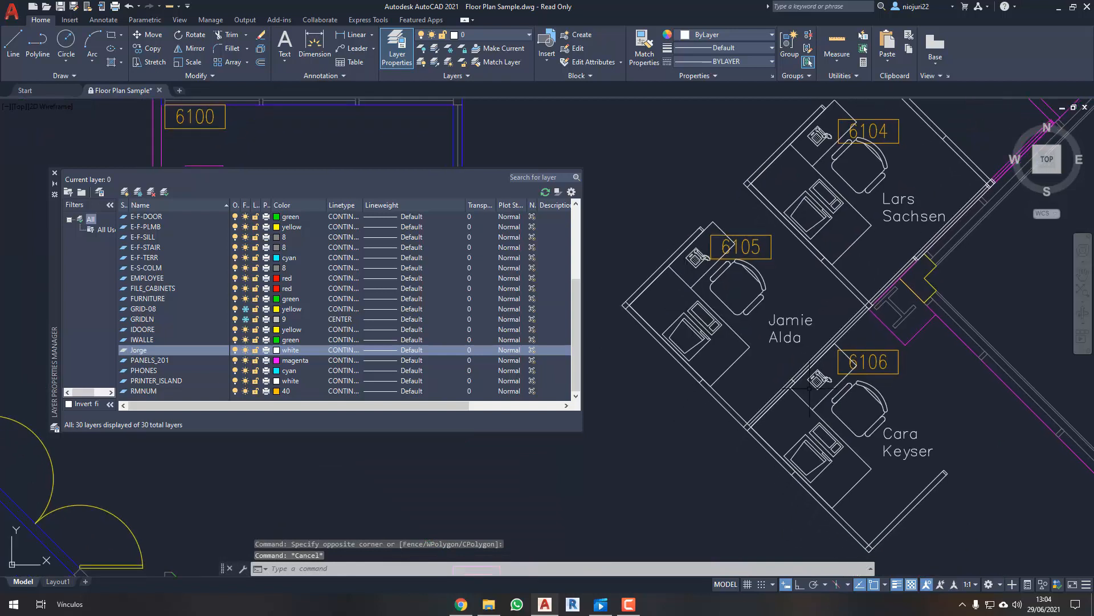
middle_click_drag(663, 193, 685, 205)
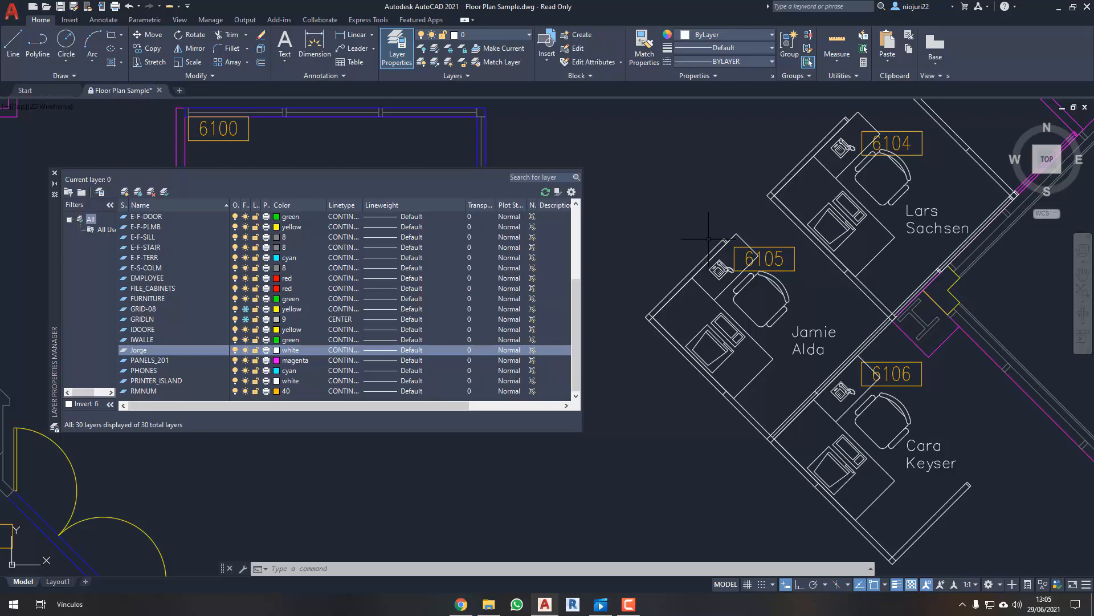
scroll(709, 240, "up", 3)
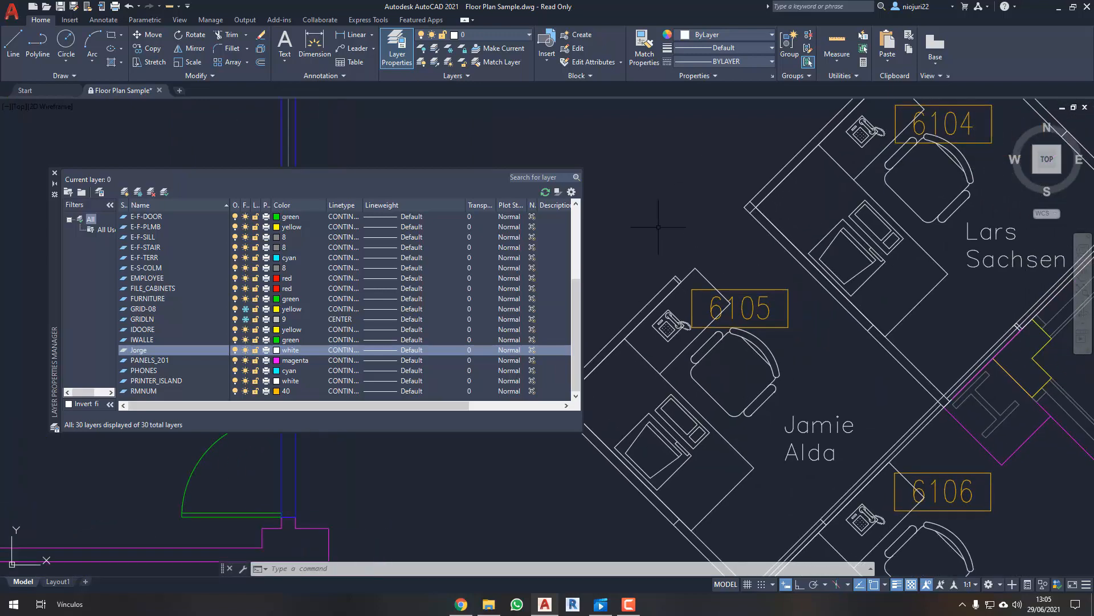
mouse_move(687, 277)
left_mouse_down()
mouse_move(689, 325)
mouse_move(792, 331)
mouse_move(726, 274)
mouse_move(700, 281)
left_mouse_up()
mouse_move(916, 454)
left_mouse_down()
mouse_move(887, 510)
mouse_move(950, 463)
left_mouse_up()
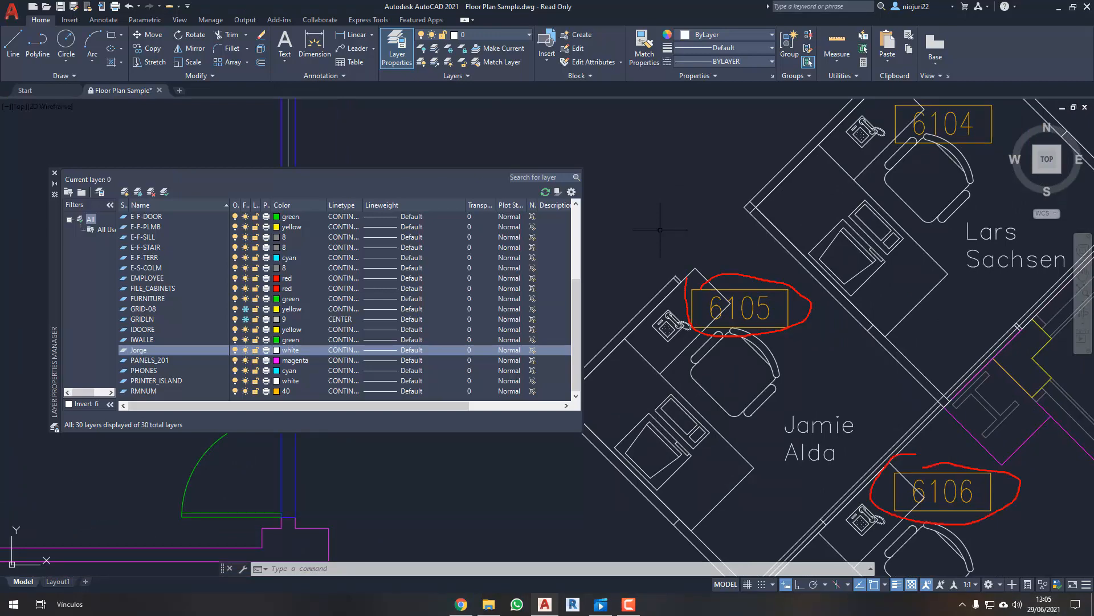
key("Escape")
scroll(744, 240, "down", 4)
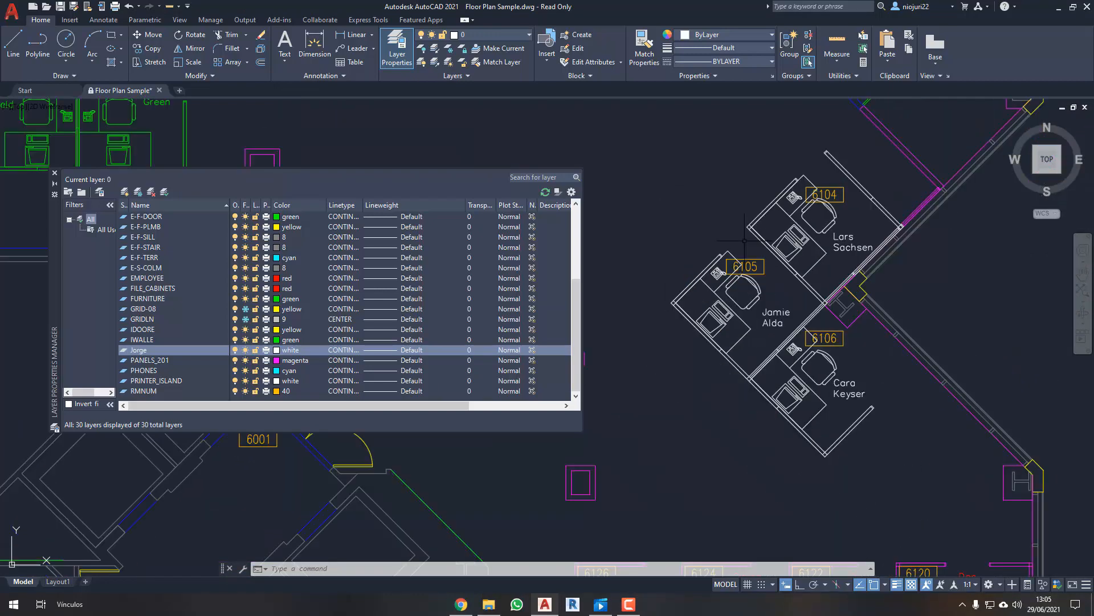
middle_click_drag(745, 241, 779, 240)
- Turn off the RMNUM layer and check the tag locations of workstations 6105 and 6106
left_click(143, 393)
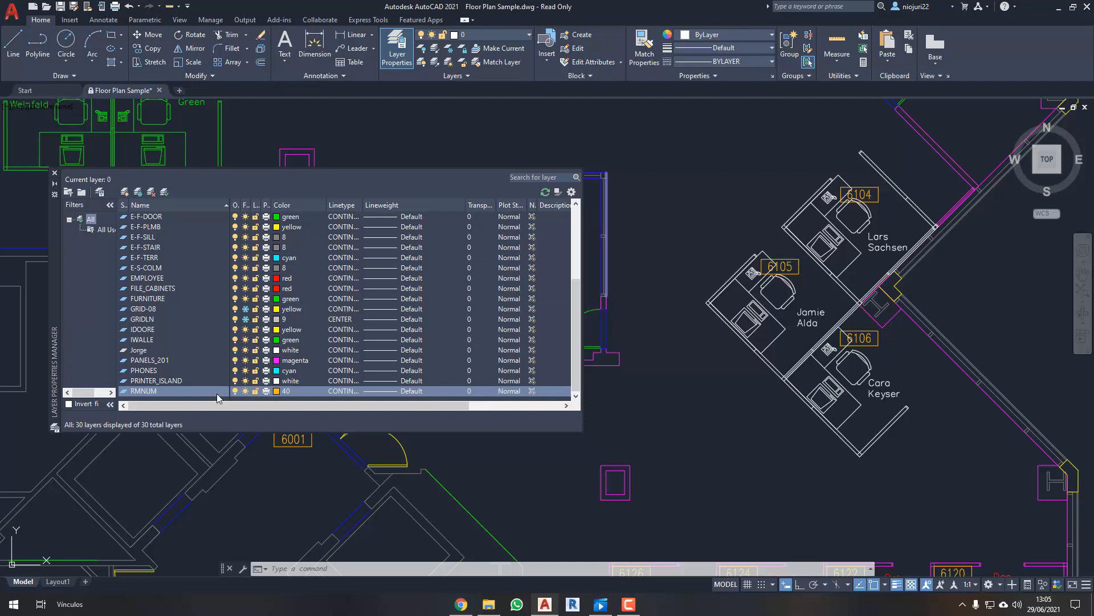
middle_click_drag(682, 270, 657, 280)
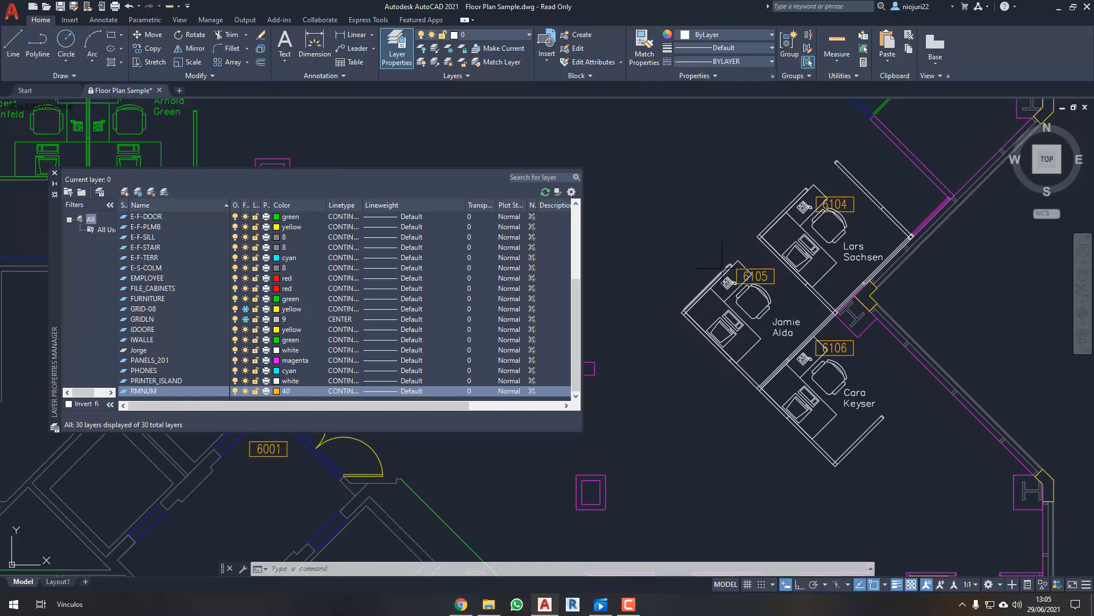
scroll(793, 270, "up", 2)
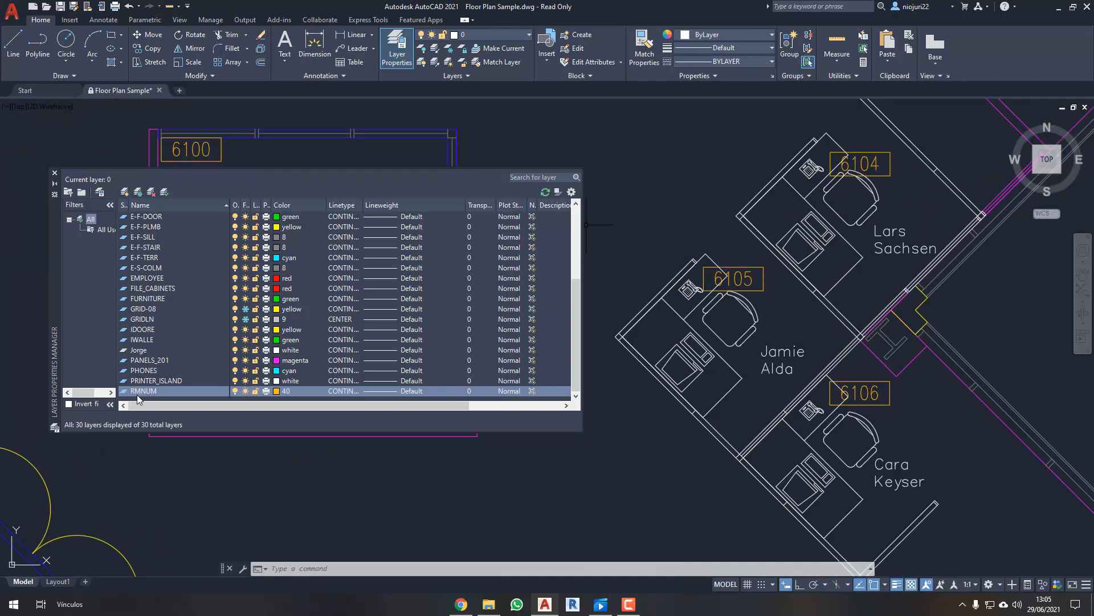
left_click(235, 391)
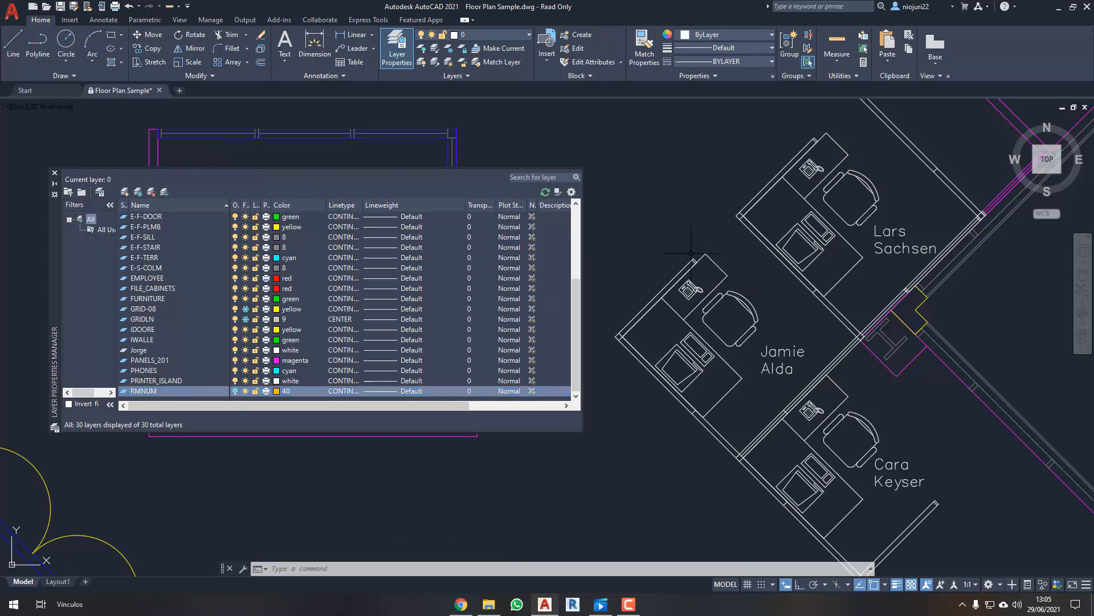
middle_click_drag(703, 255, 727, 262)
mouse_move(726, 241)
left_mouse_down()
mouse_move(779, 314)
mouse_move(734, 255)
left_mouse_up()
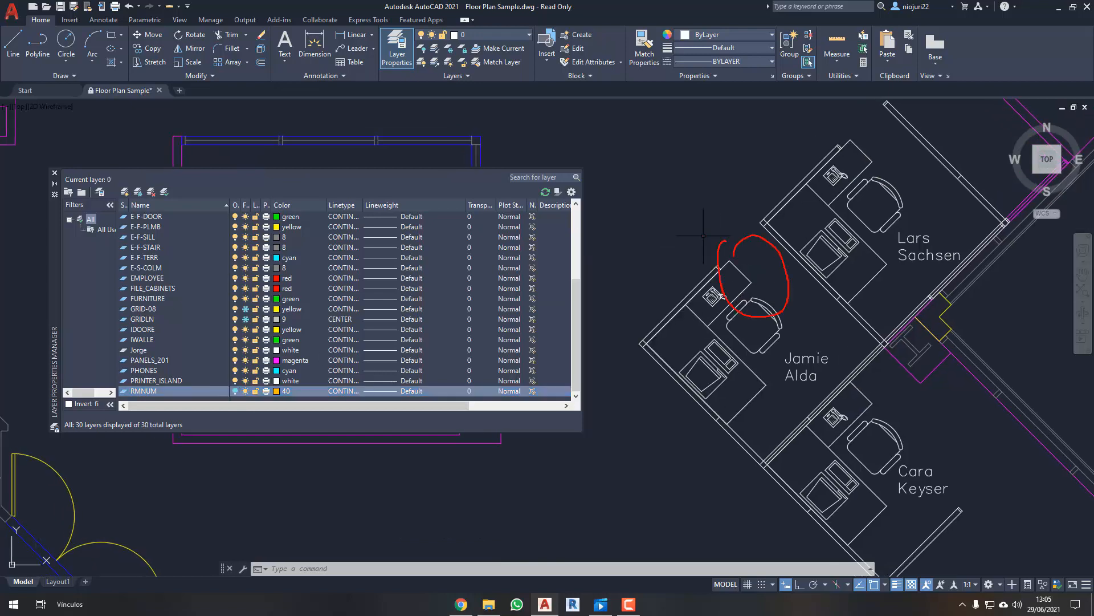
left_click_drag(867, 361, 885, 406)
- Check the room number tags across the rest of the floor plan and turn the RMNUM layer back on
scroll(869, 338, "down", 2)
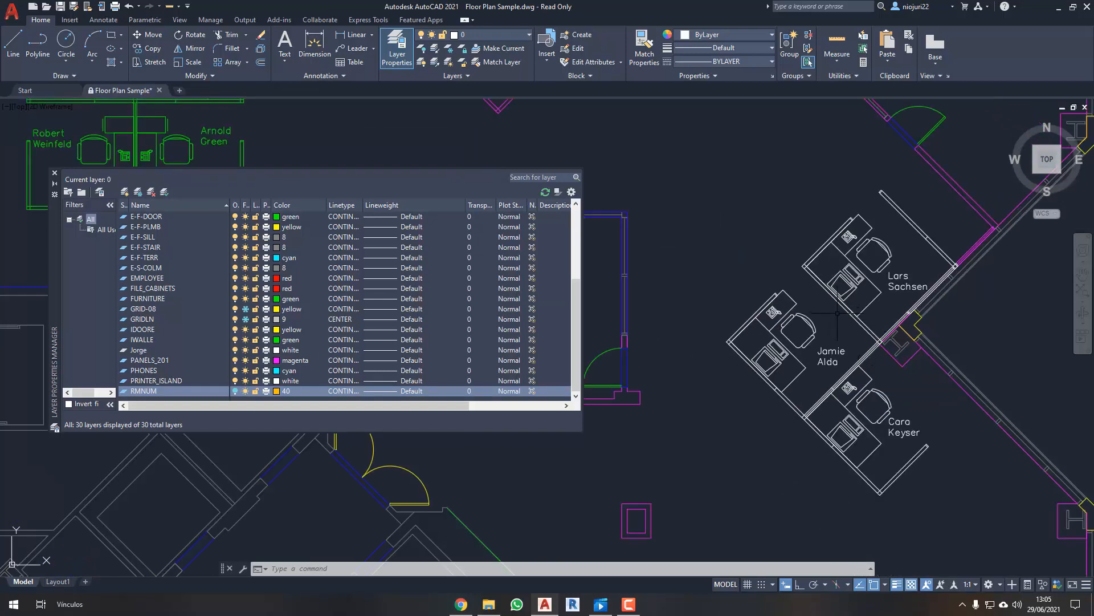
scroll(848, 315, "down", 7)
scroll(690, 319, "up", 6)
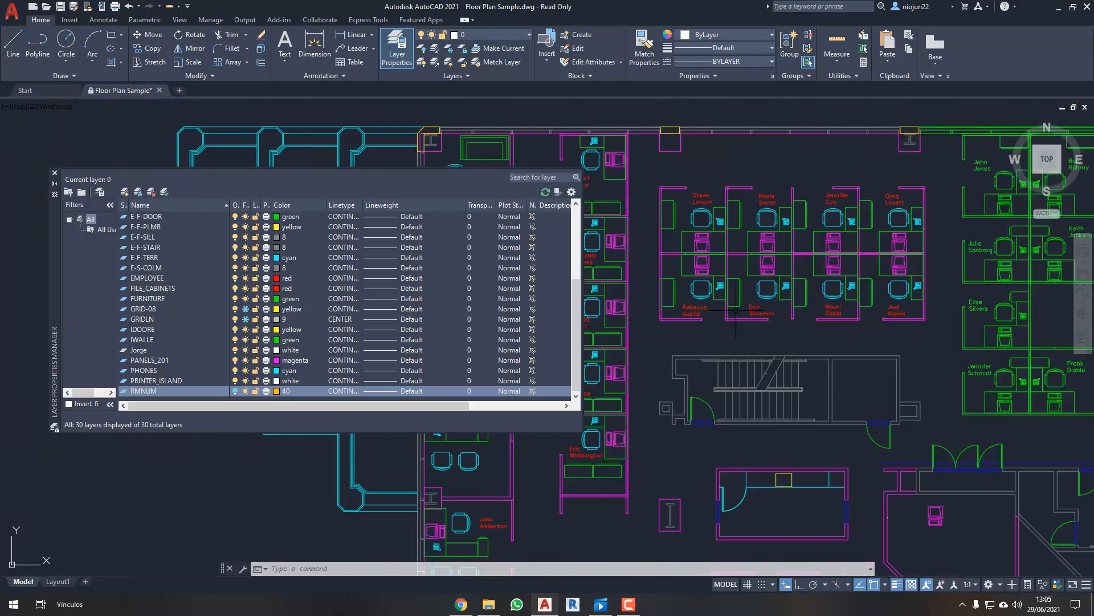
left_click(236, 392)
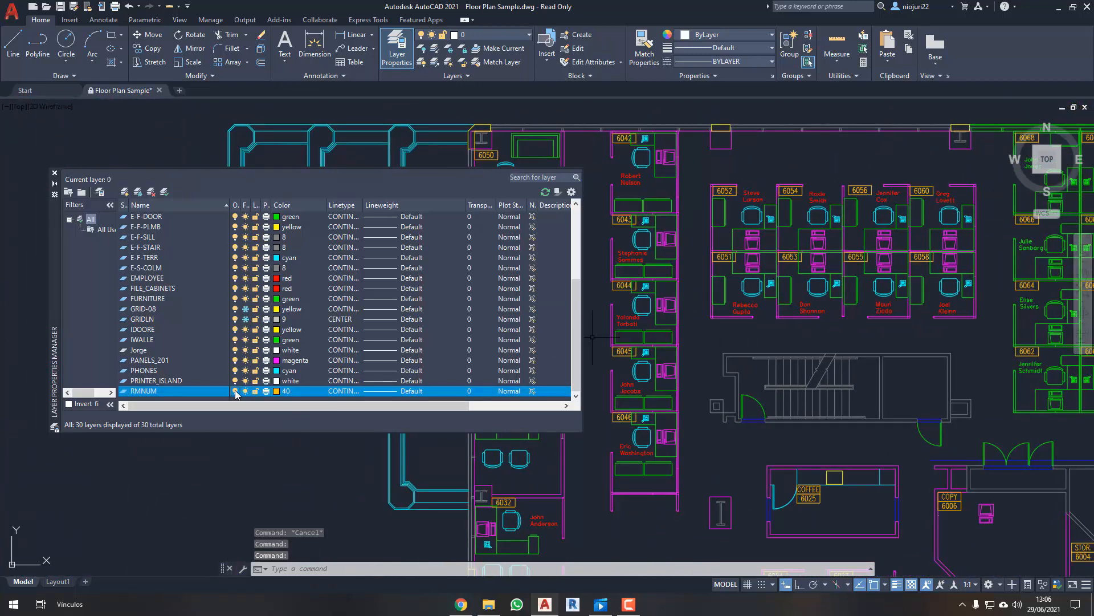
- Locate workstations 6104 to 6106 on the custom white layer, test selecting their objects, and clear the selection
scroll(933, 347, "down", 3)
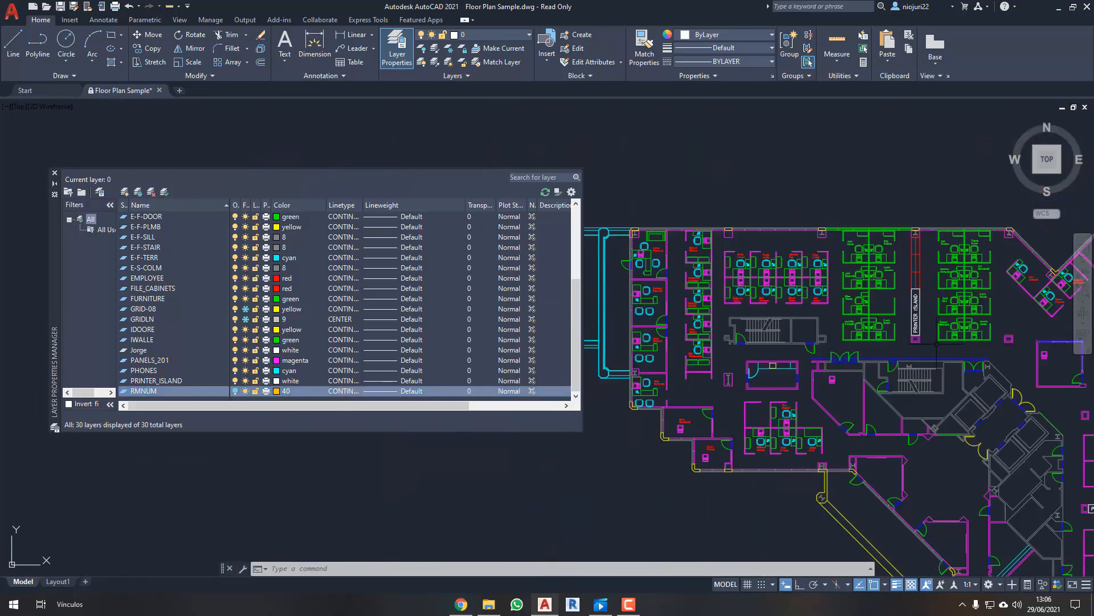
scroll(929, 348, "up", 8)
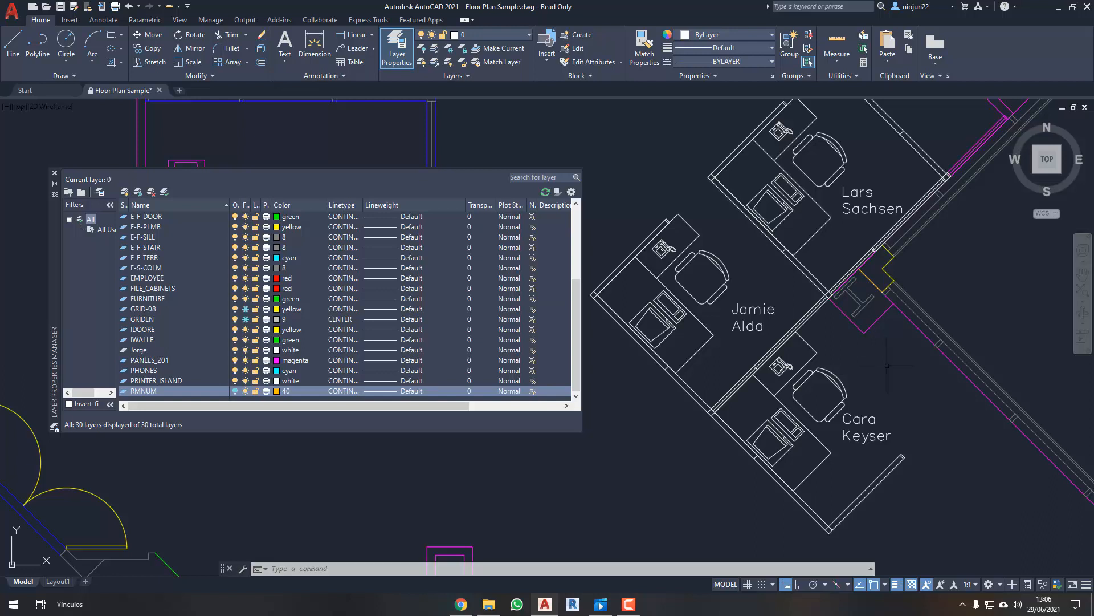
scroll(715, 325, "down", 3)
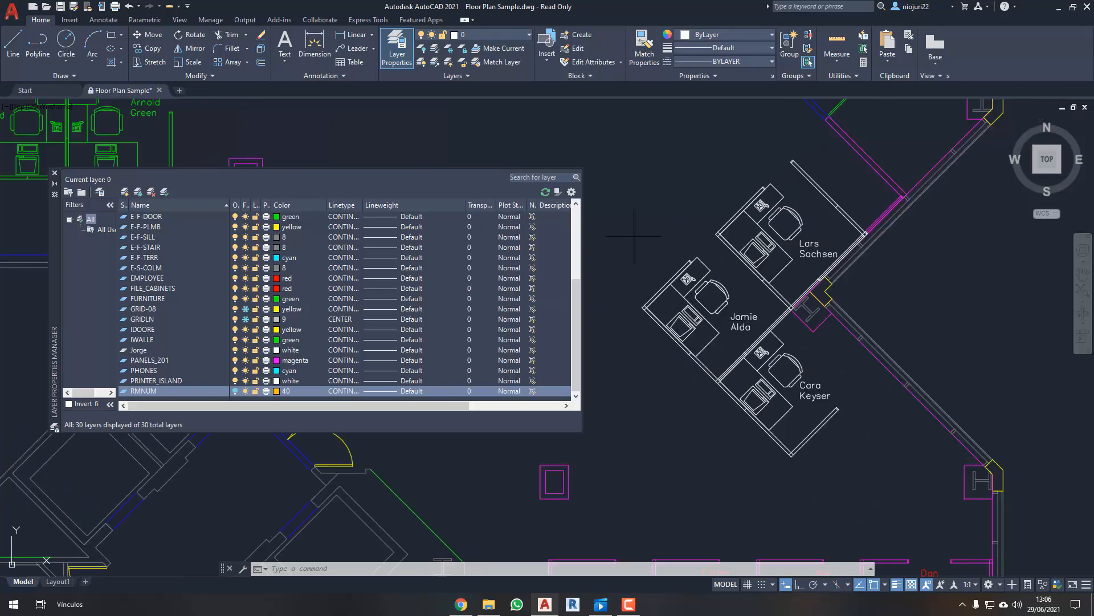
left_click(634, 236)
left_click(776, 466)
left_click(850, 480)
left_click(720, 368)
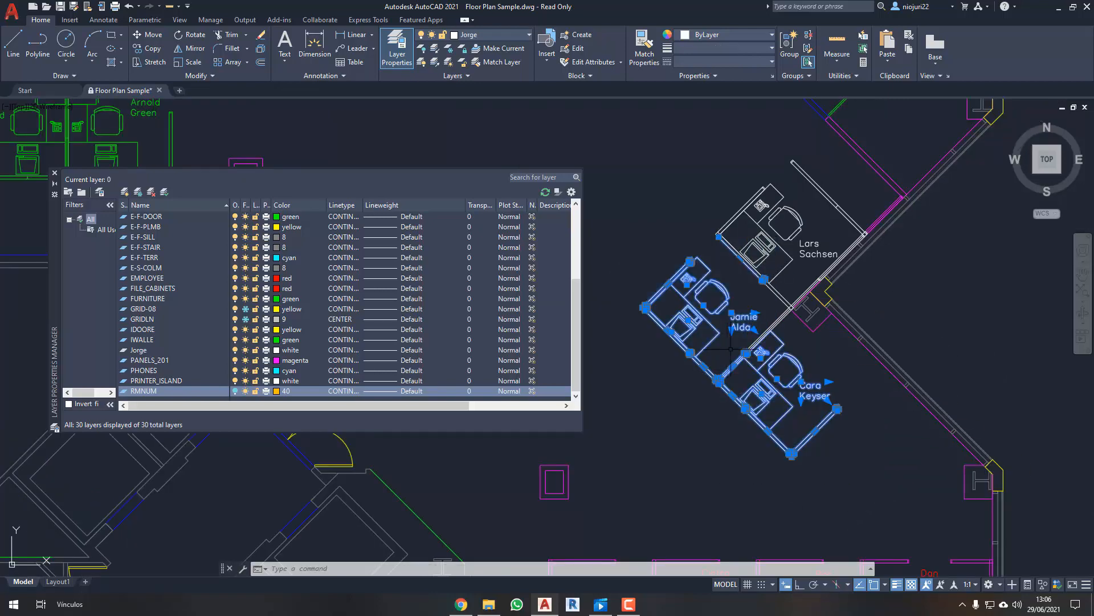
key("Escape")
left_click(695, 150)
left_click(795, 280)
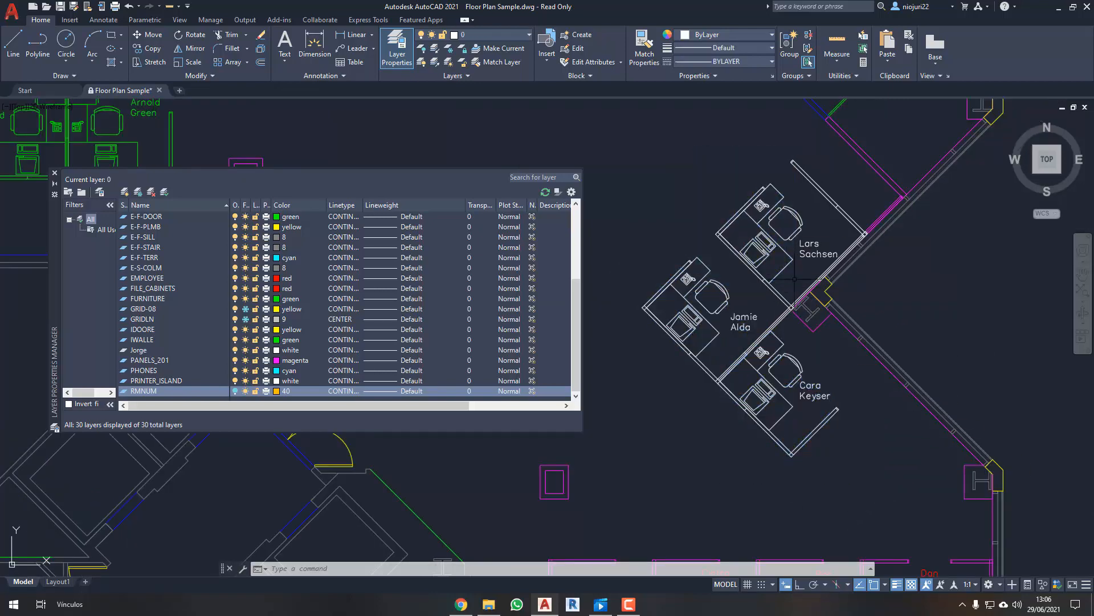
- Lock the custom white layer that holds workstations 6104 to 6106
scroll(796, 216, "up", 4)
scroll(805, 201, "down", 3)
scroll(720, 188, "up", 5)
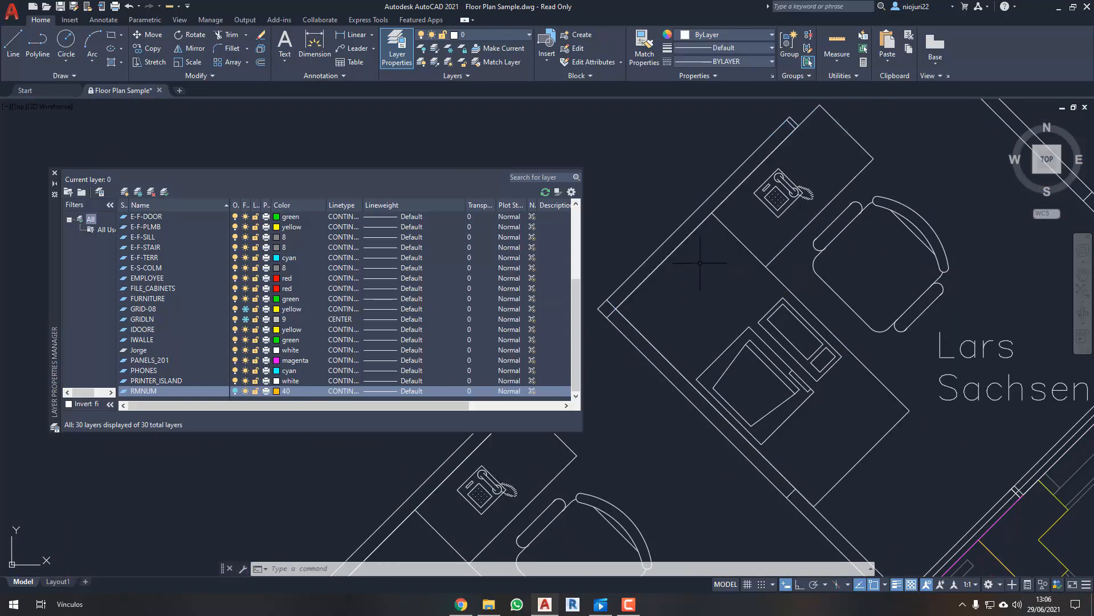
scroll(702, 262, "down", 2)
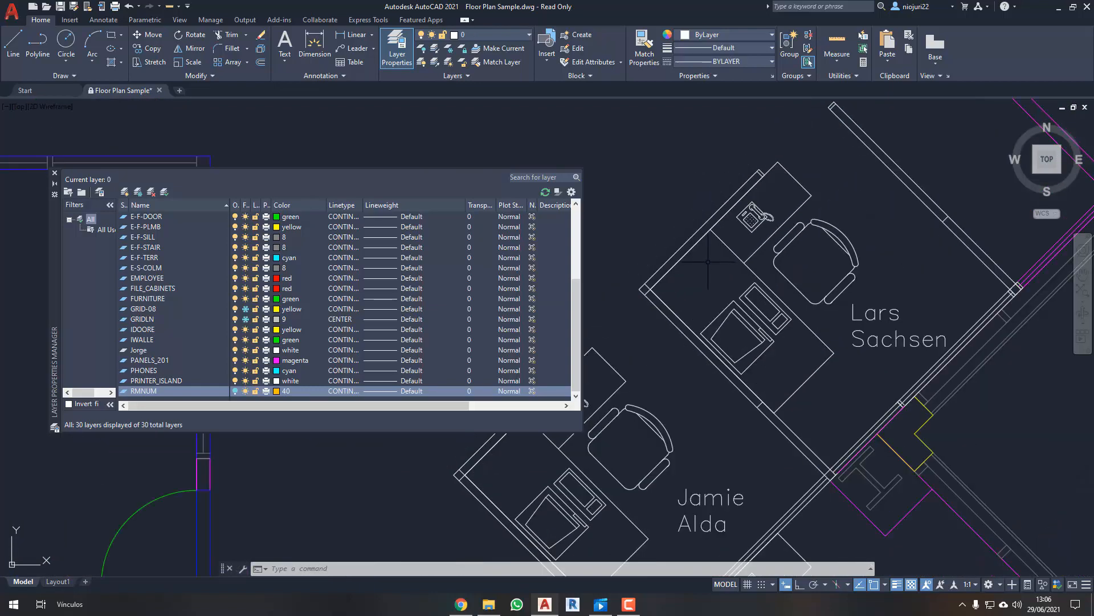
left_click(153, 350)
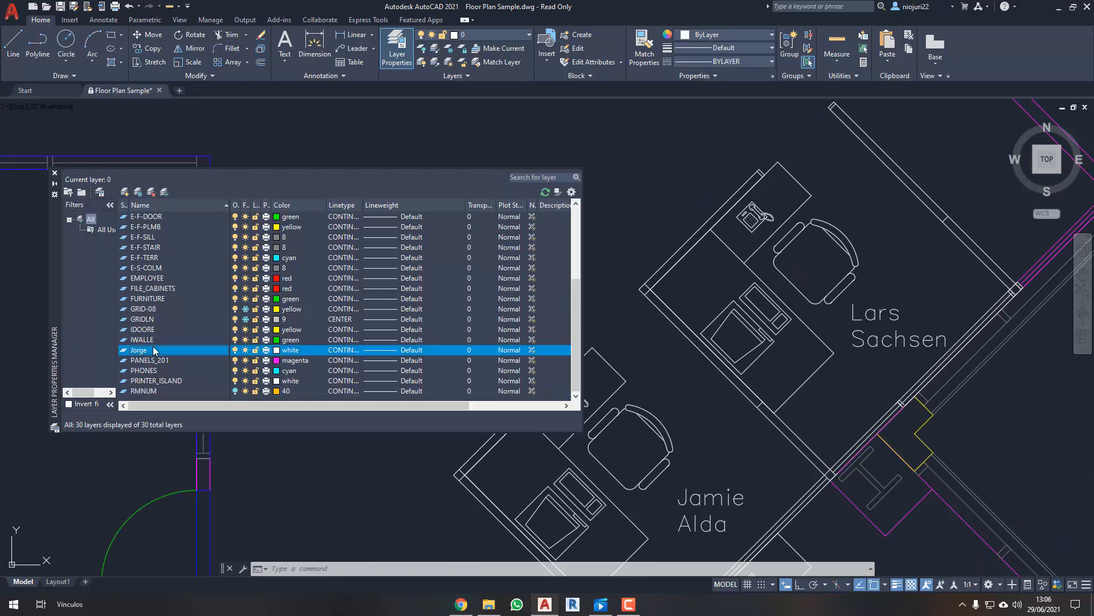
left_click(256, 350)
scroll(754, 293, "down", 4)
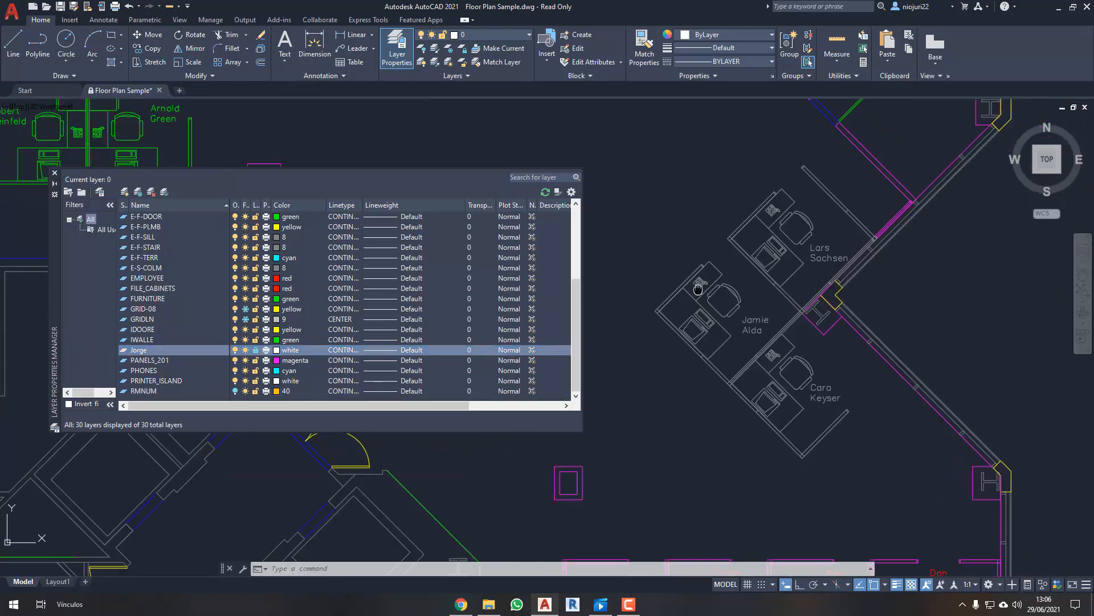
- Try to erase the middle workstation's objects on the locked custom layer, and cancel the Erase command
mouse_move(696, 281)
left_click(704, 229)
left_click(626, 411)
key("Delete")
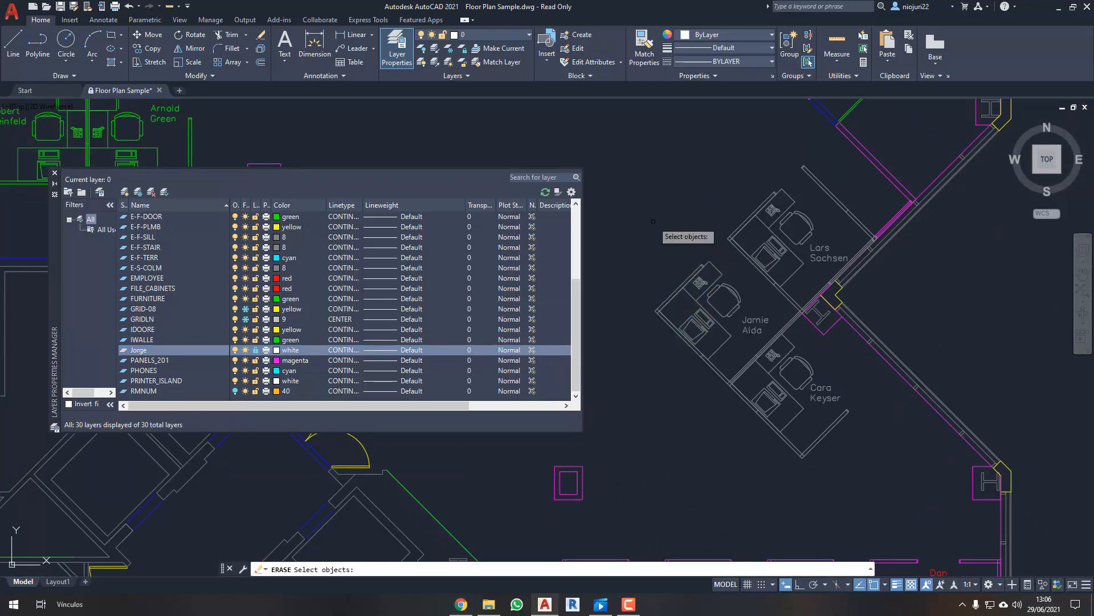
left_click(719, 236)
left_click(629, 419)
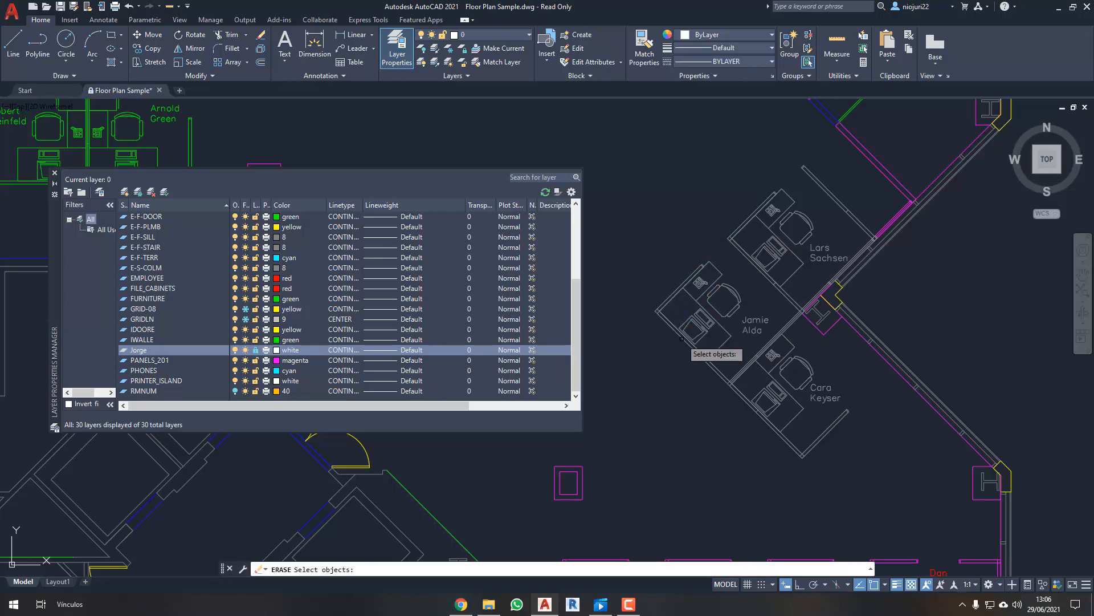
left_click(691, 313)
left_click(692, 314)
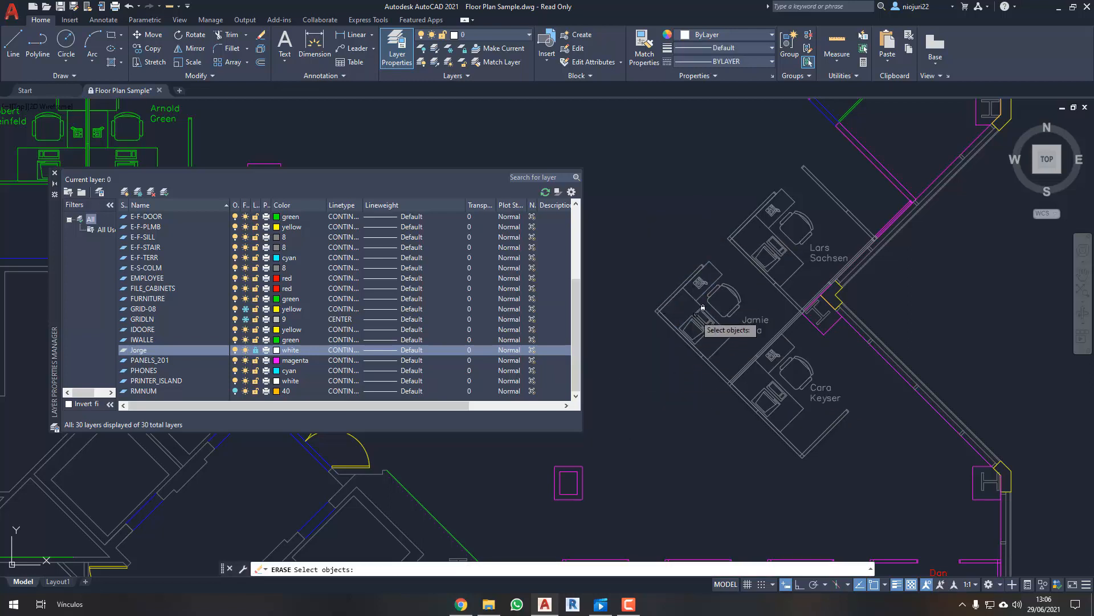
key("Escape")
left_click(696, 314)
key("Delete")
key("Escape")
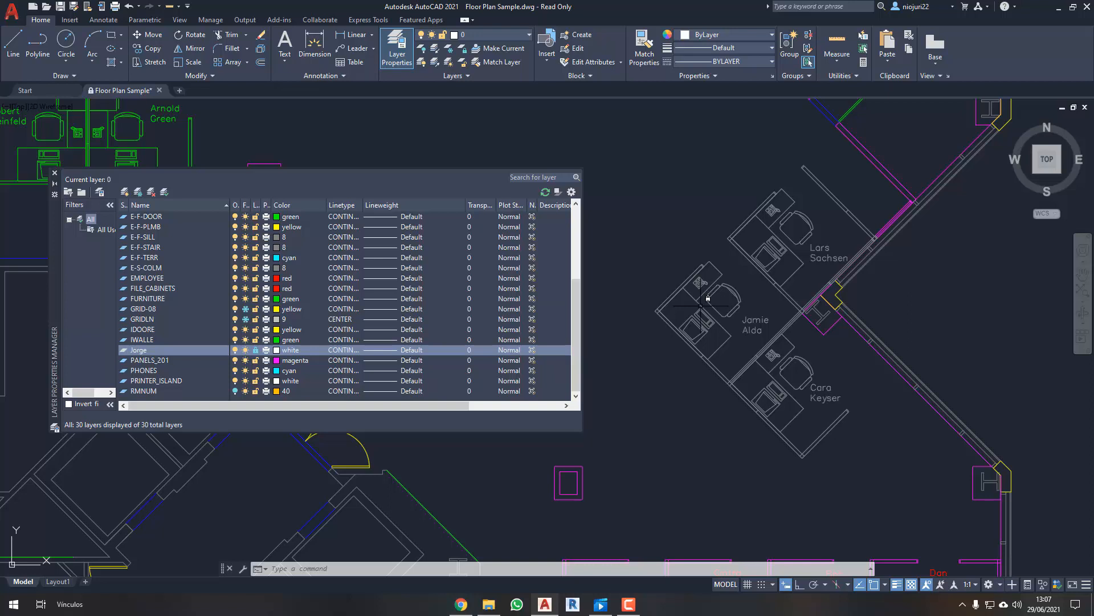
- Freeze the custom layer holding the three workstations, and thaw it again
left_click(246, 351)
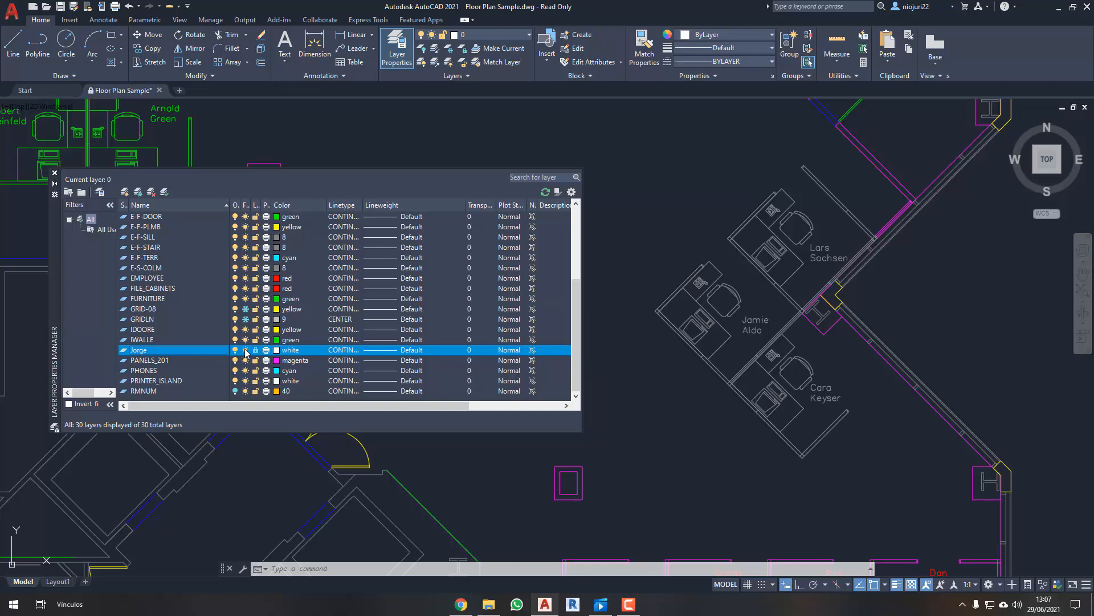
left_click(246, 351)
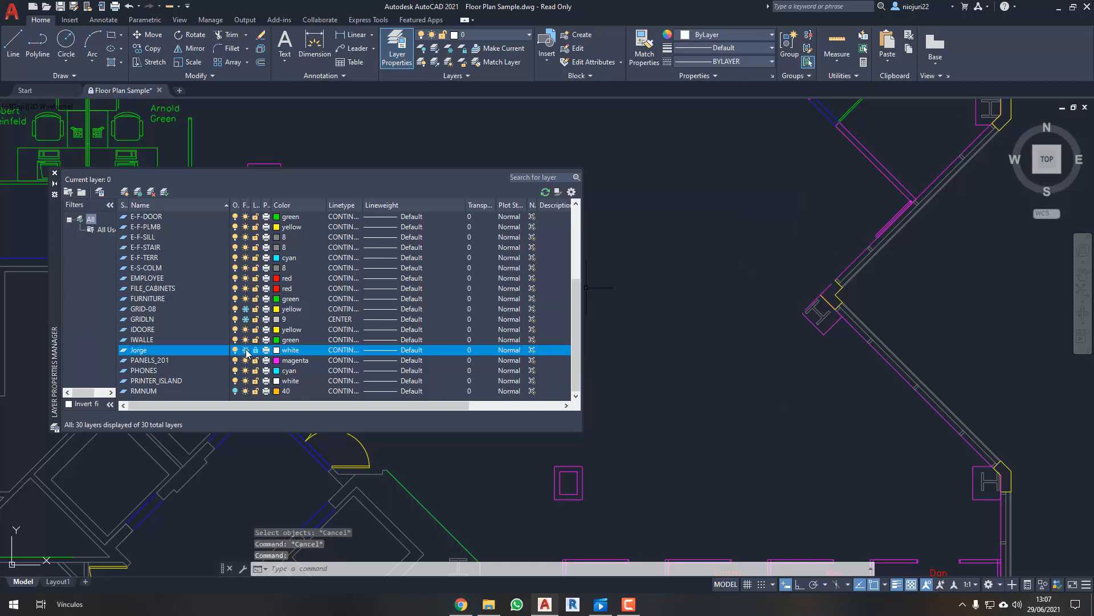
left_click(247, 351)
- Widen the Freeze column in the layer list and unlock the custom white layer
left_click_drag(251, 204, 280, 201)
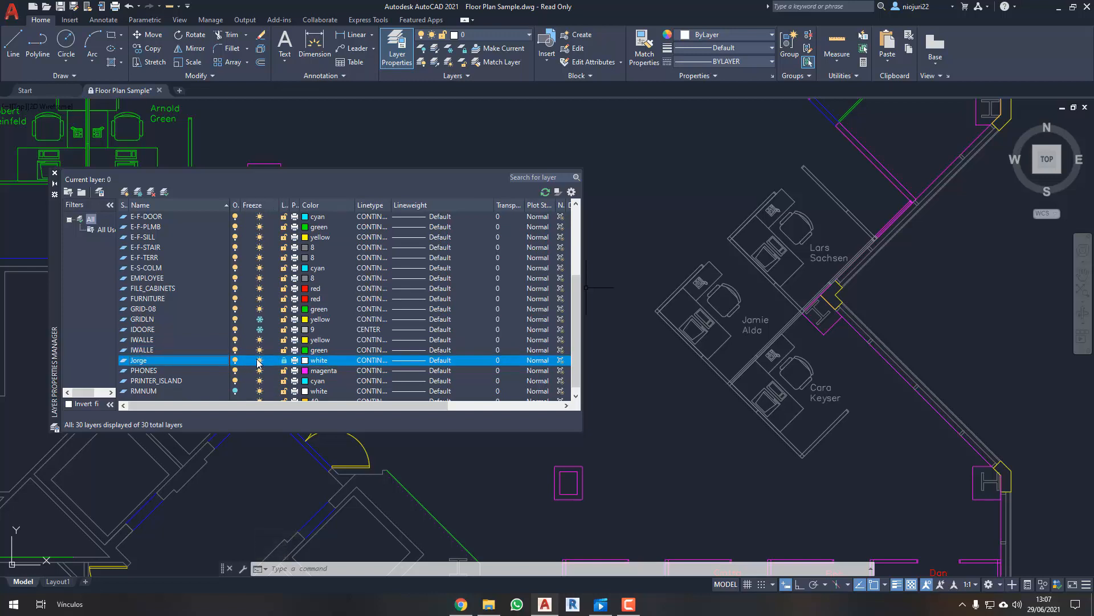
left_click(284, 360)
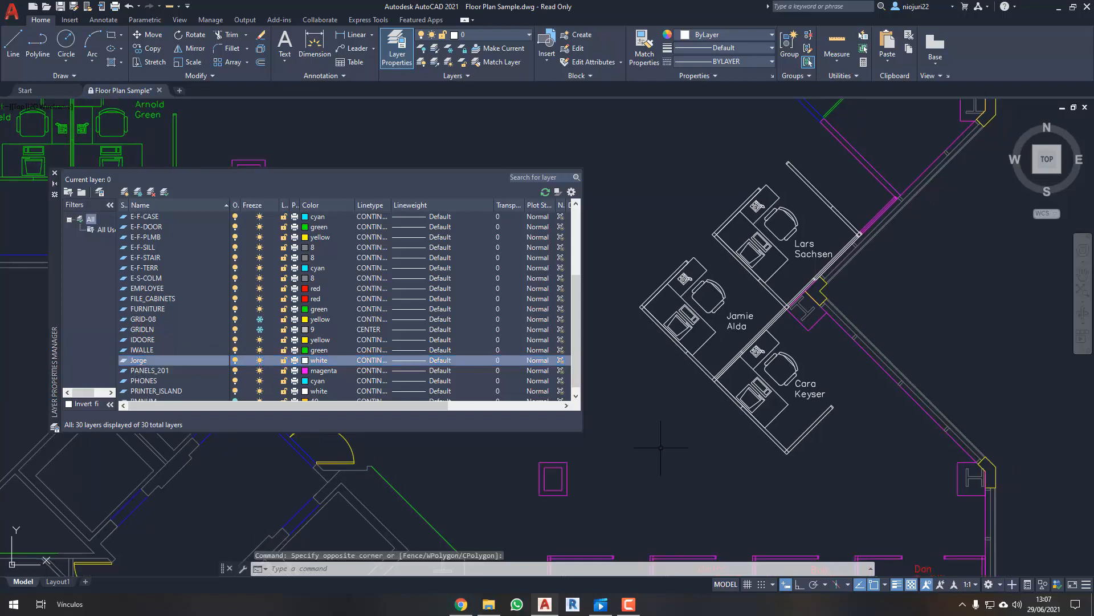
key("Escape")
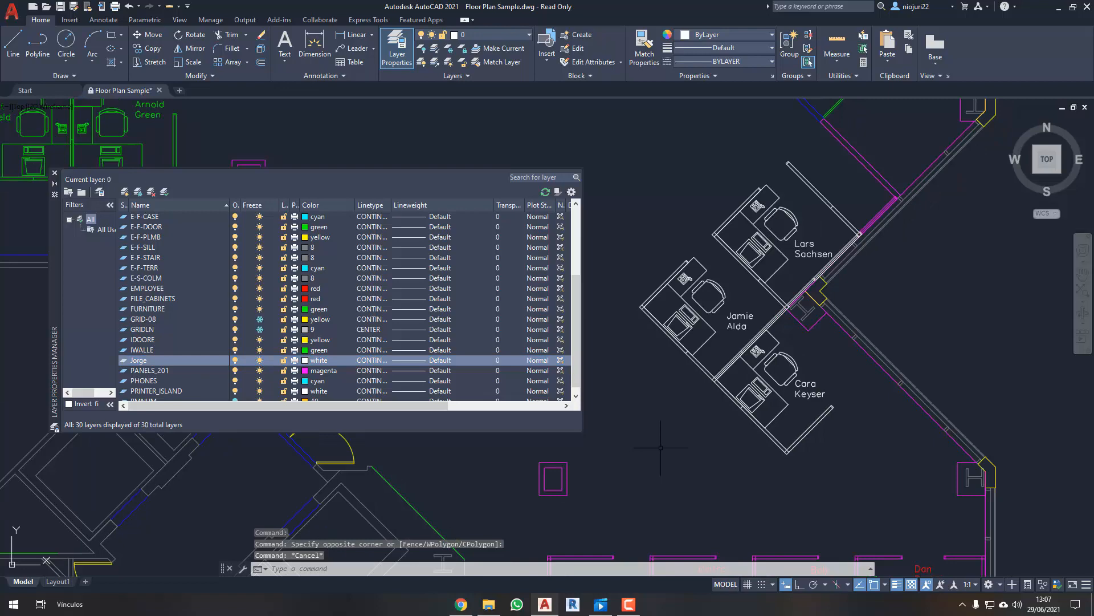
- Set the colour of the custom layer holding the three workstations to red
middle_click_drag(661, 447, 677, 460)
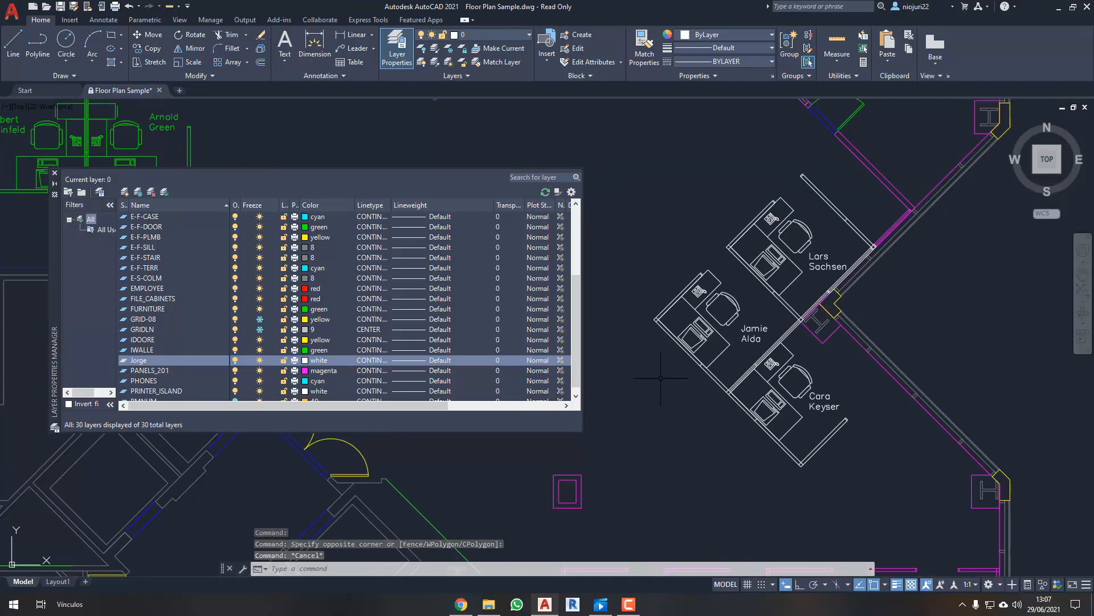
scroll(659, 380, "up", 4)
mouse_move(663, 317)
middle_mouse_down()
mouse_move(640, 379)
mouse_move(628, 381)
middle_mouse_up()
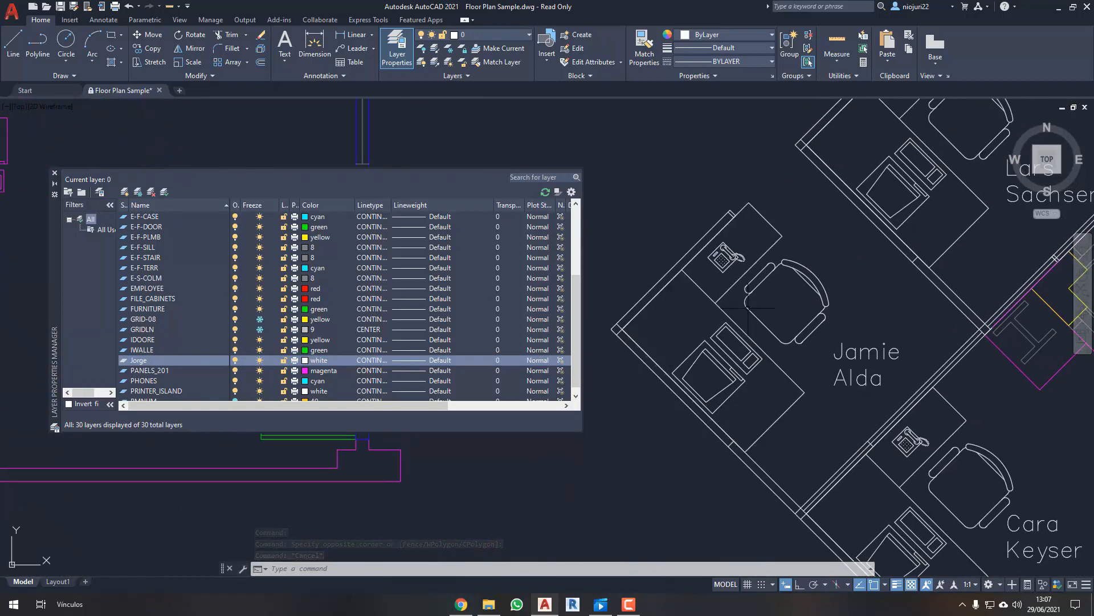
scroll(752, 279, "up", 4)
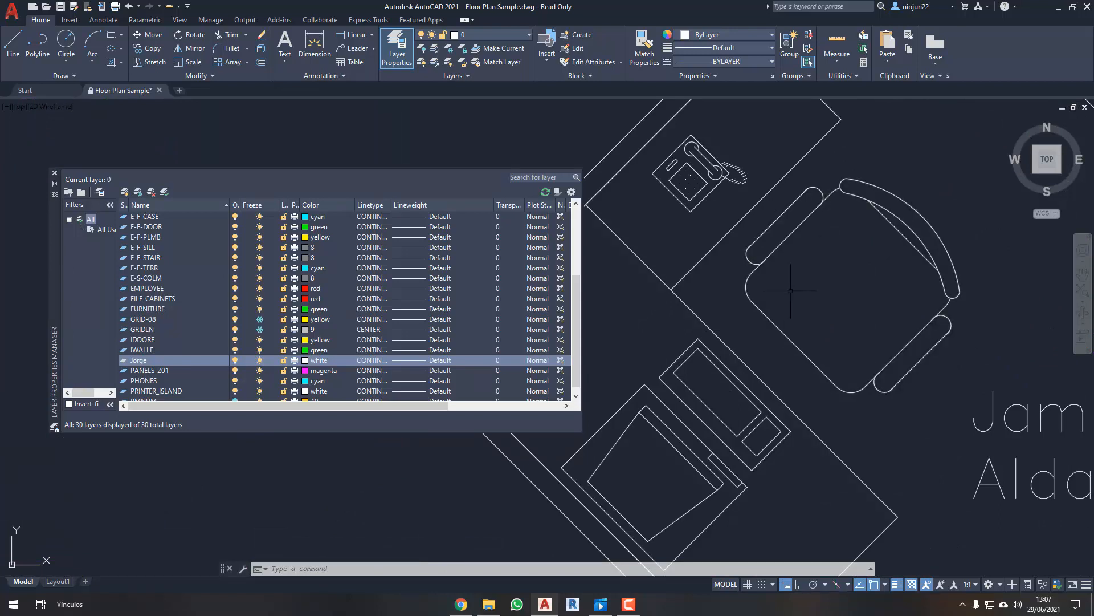
scroll(790, 291, "down", 3)
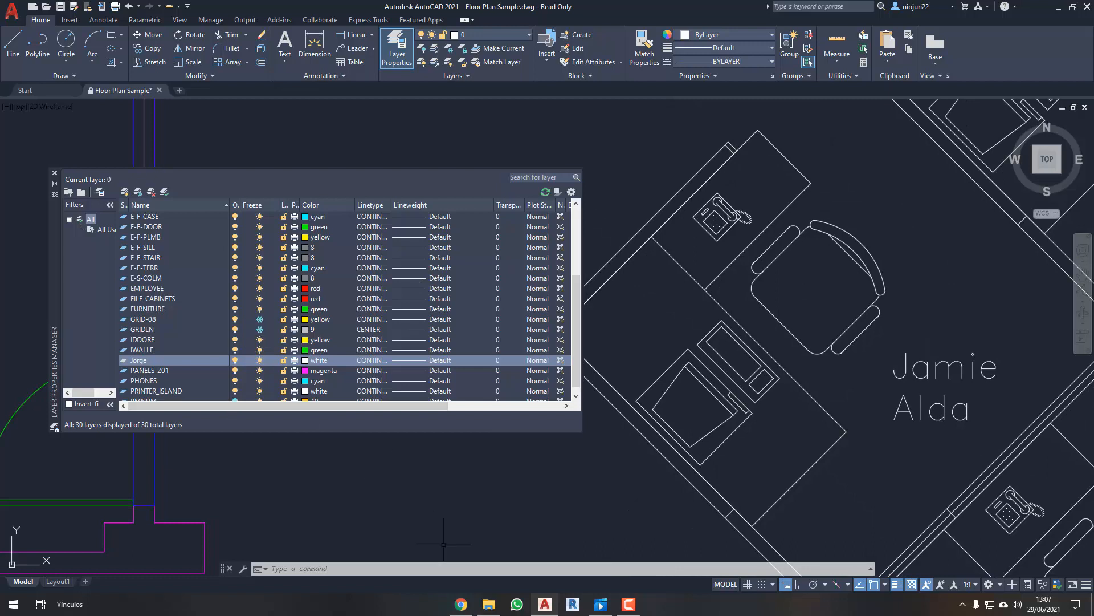
middle_click_drag(665, 399, 692, 383)
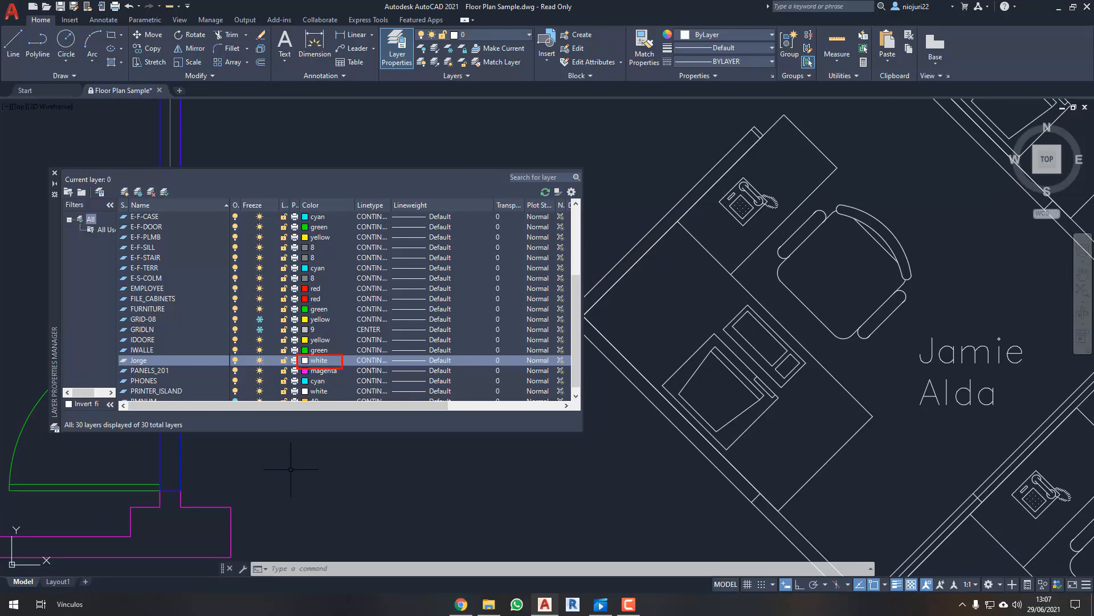
left_click(314, 360)
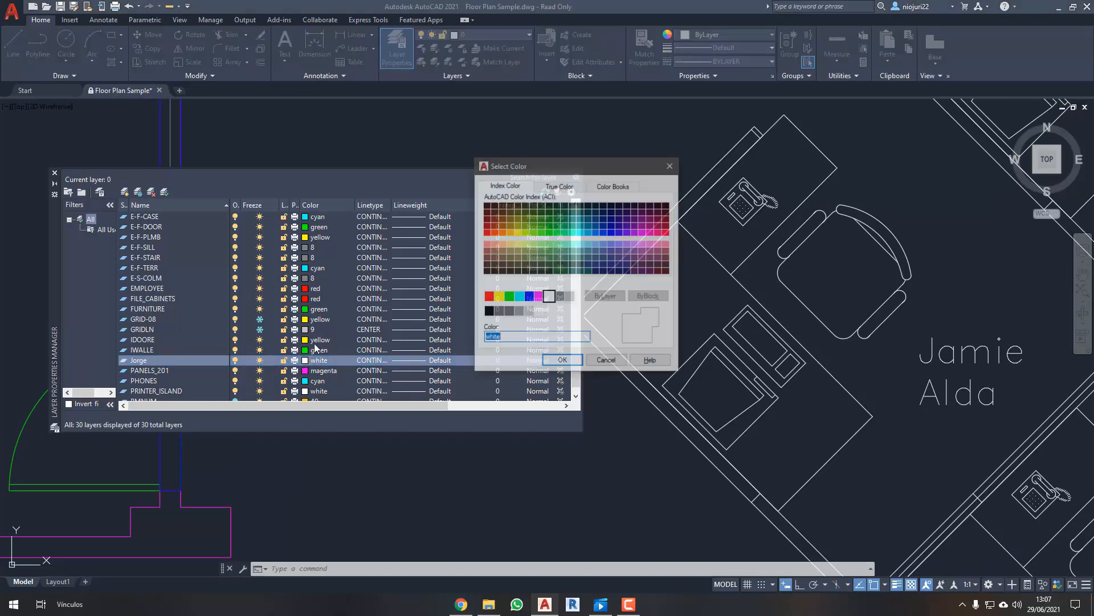
left_click(488, 297)
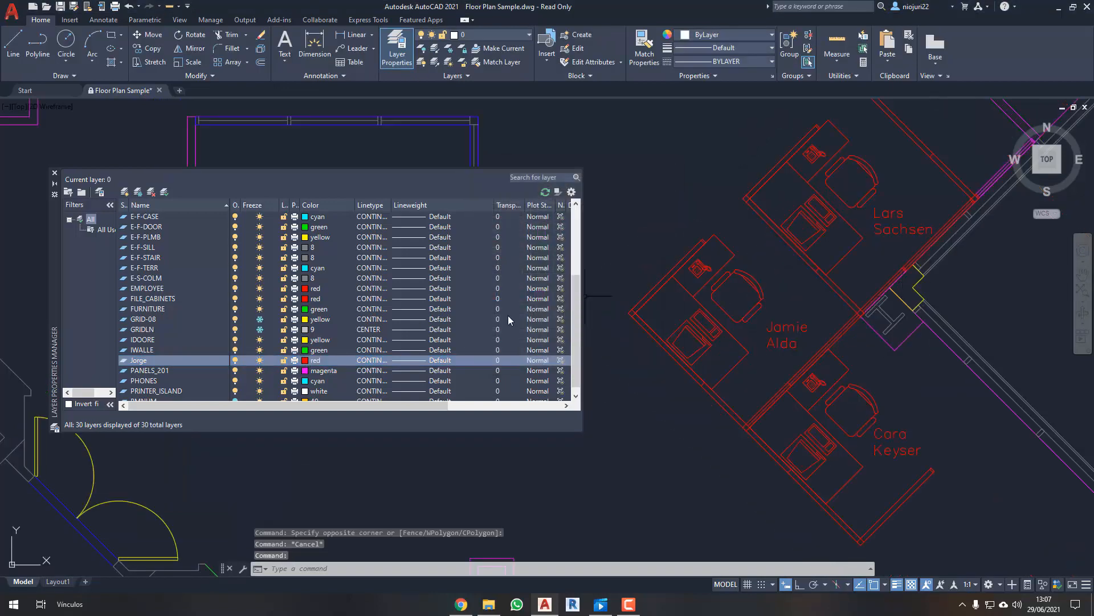
- Change the custom workstation layer's colour to green
left_click(305, 360)
left_click(509, 296)
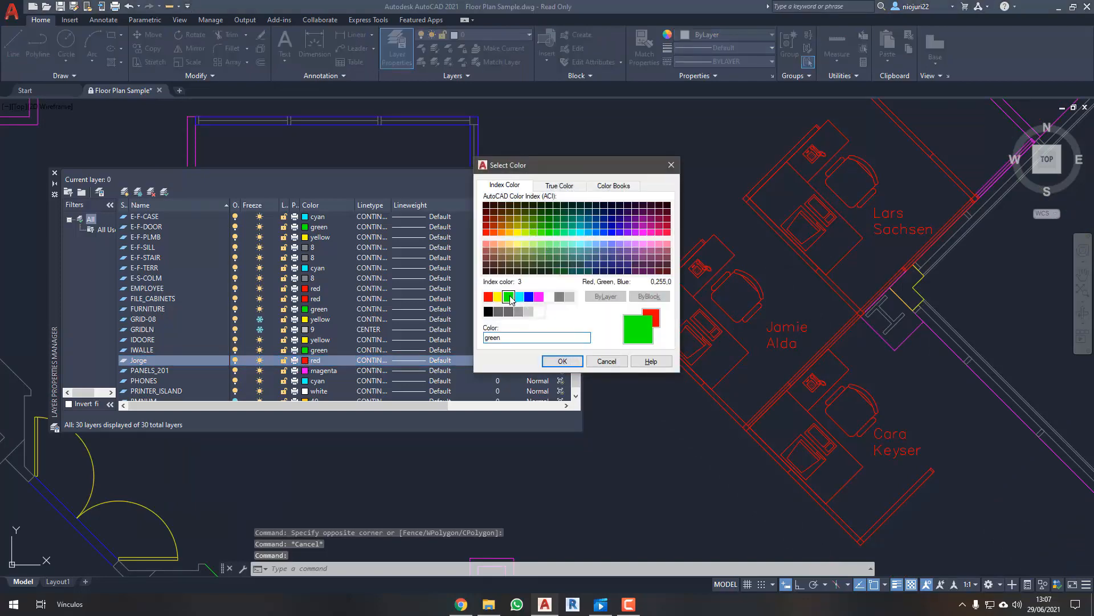
key("Return")
- Set the custom workstation layer's colour to index colour 132
left_click(309, 360)
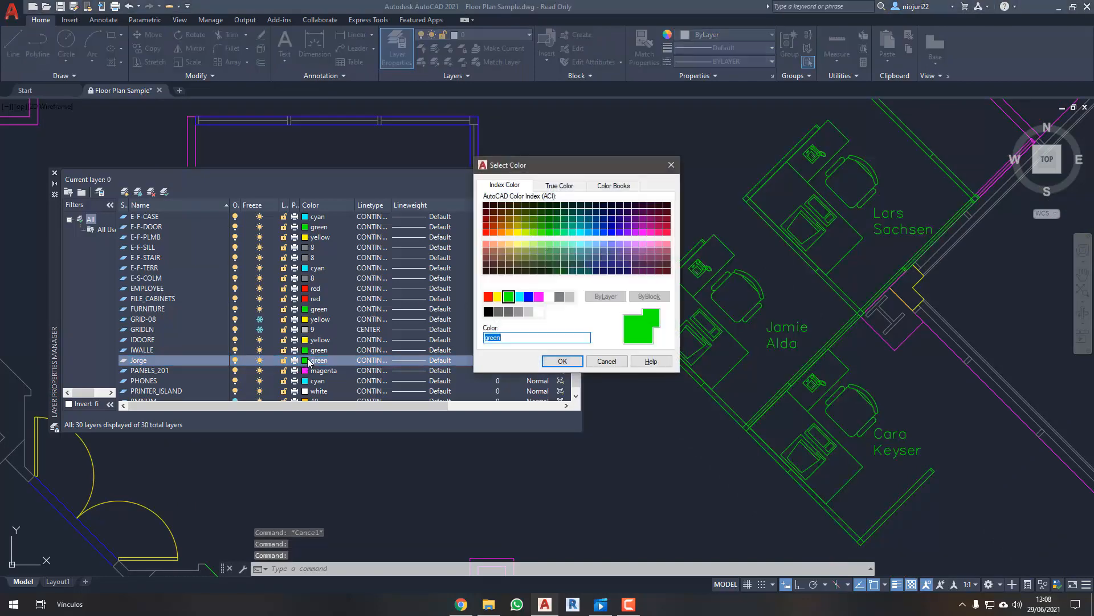
left_click(589, 251)
left_click(581, 225)
left_click(562, 361)
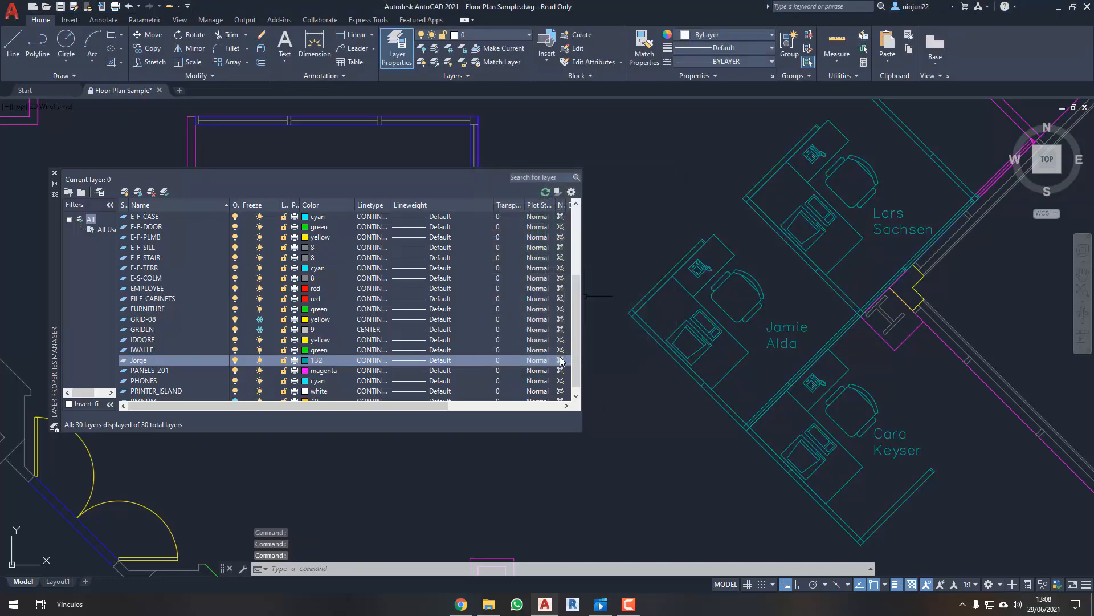
- Explore the True Color, colour model and Color Books options for the custom layer, trying RGB 24,76,139, and cancel the colour selection
left_click(310, 360)
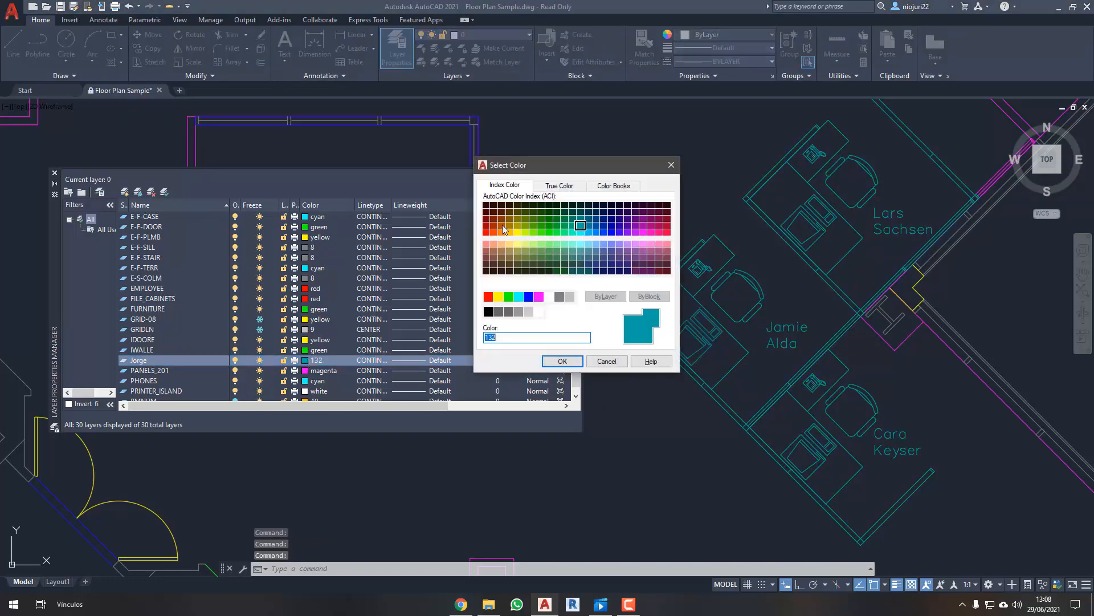
left_click(566, 189)
mouse_move(547, 270)
left_mouse_down()
mouse_move(546, 245)
mouse_move(523, 298)
mouse_move(546, 249)
left_mouse_up()
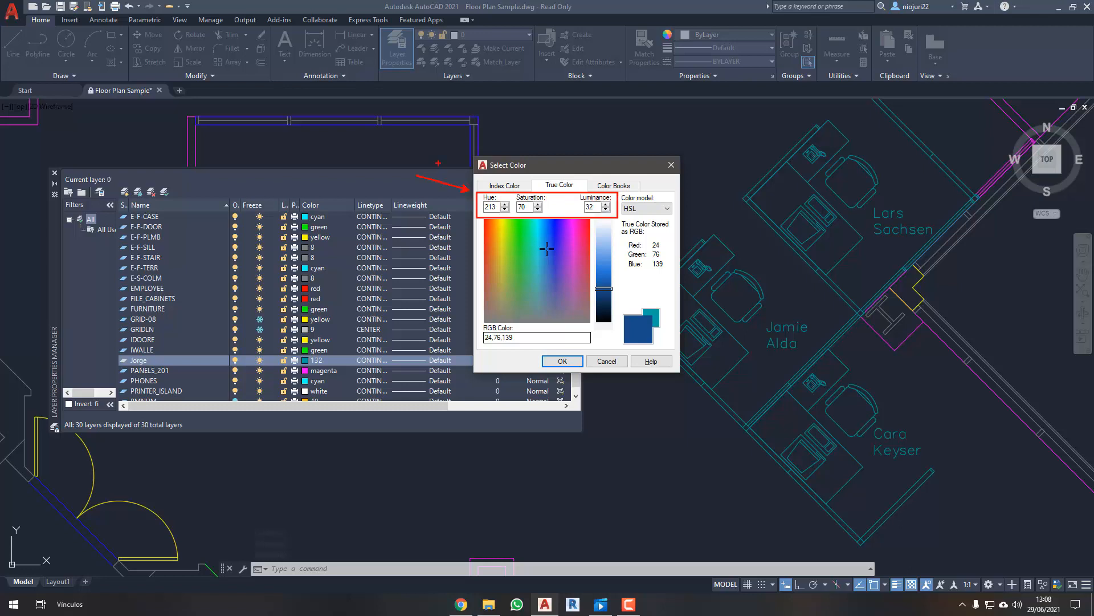
left_click(634, 209)
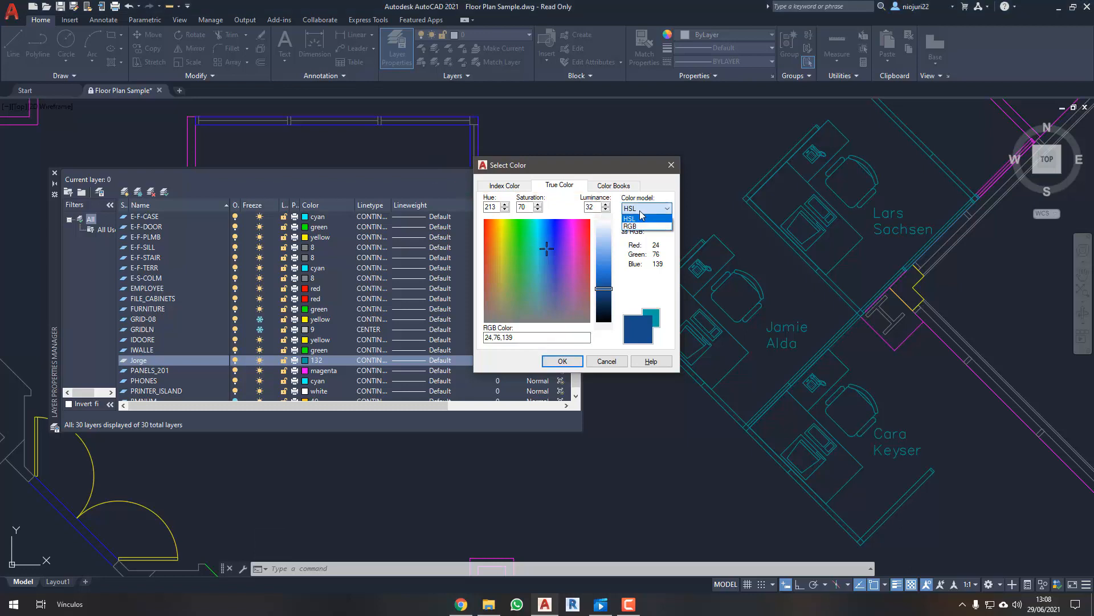
left_click(645, 227)
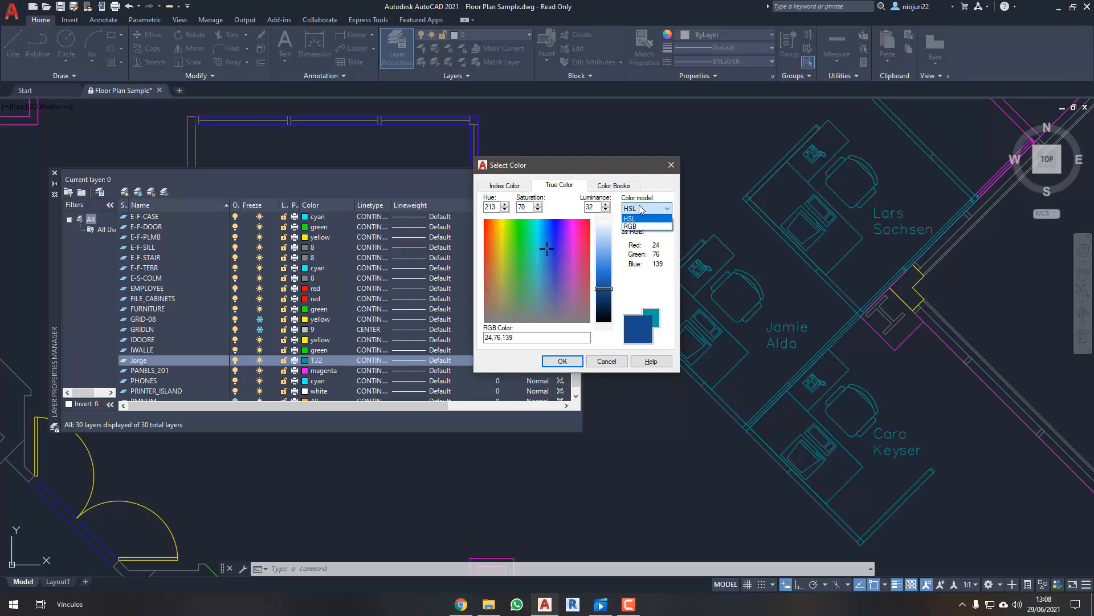
left_click(614, 184)
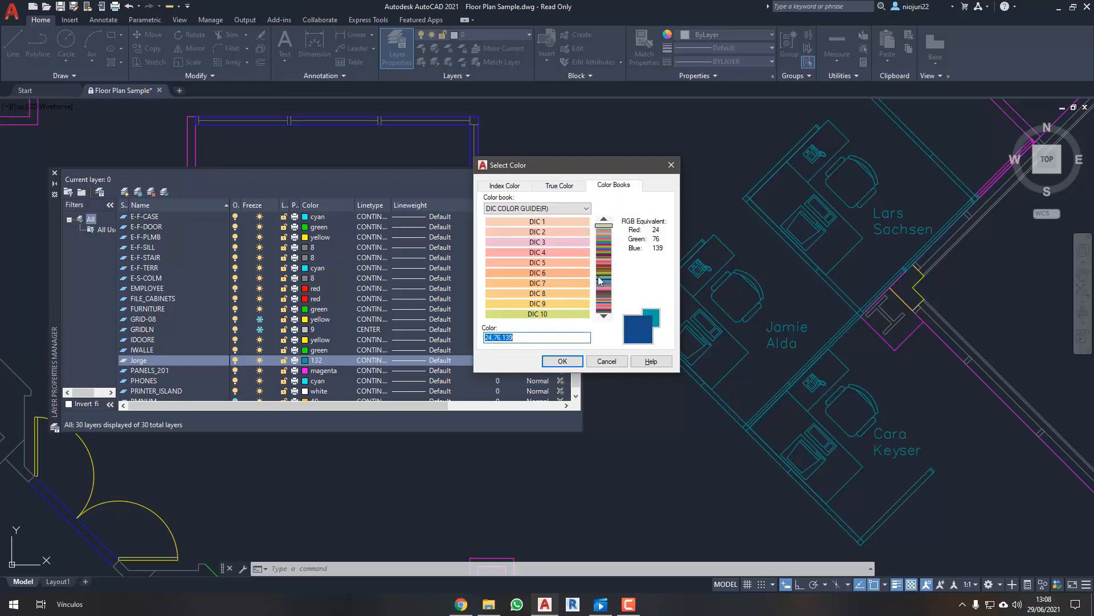
left_click(510, 186)
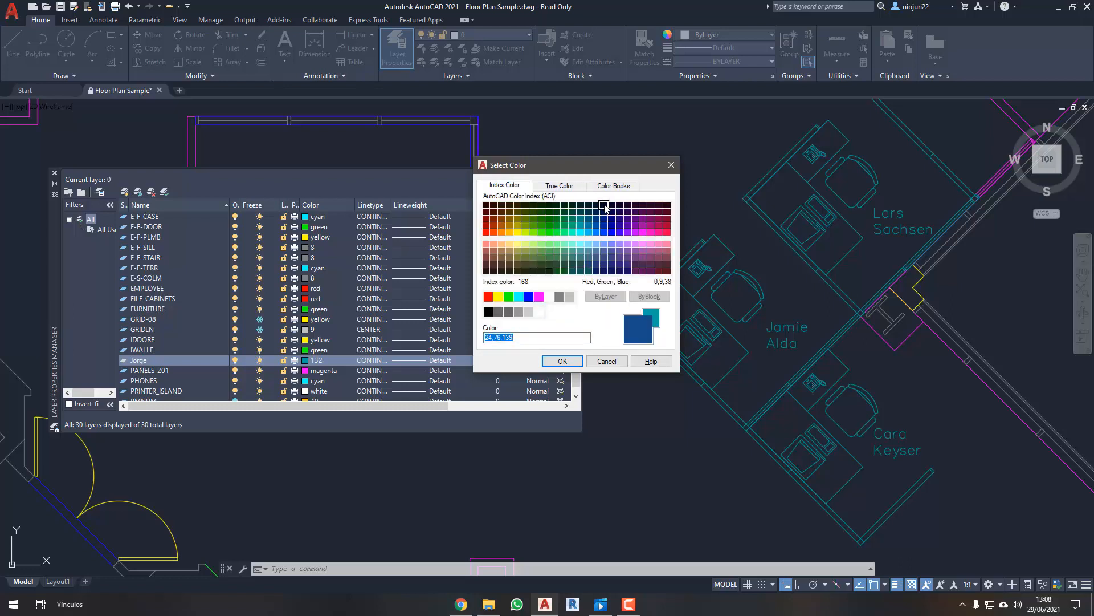
left_click(613, 364)
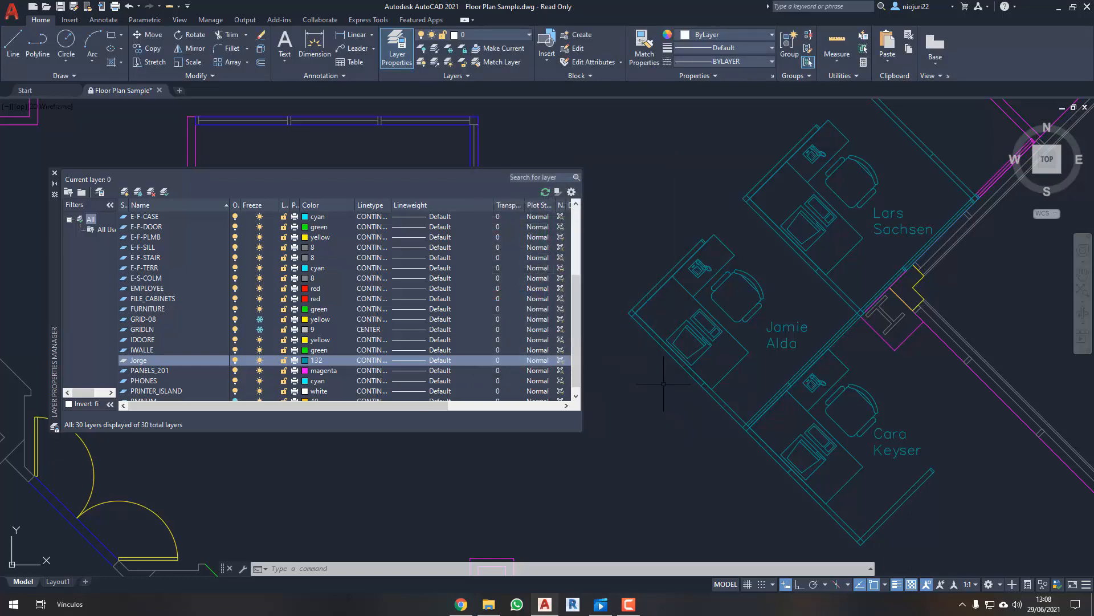
scroll(663, 384, "up", 4)
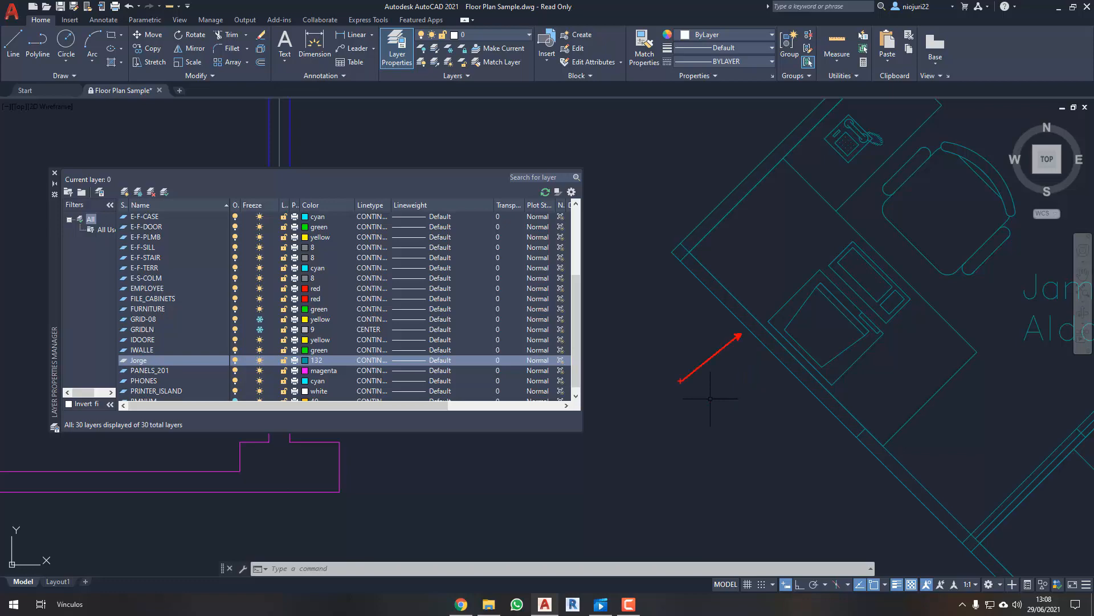
scroll(710, 399, "down", 4)
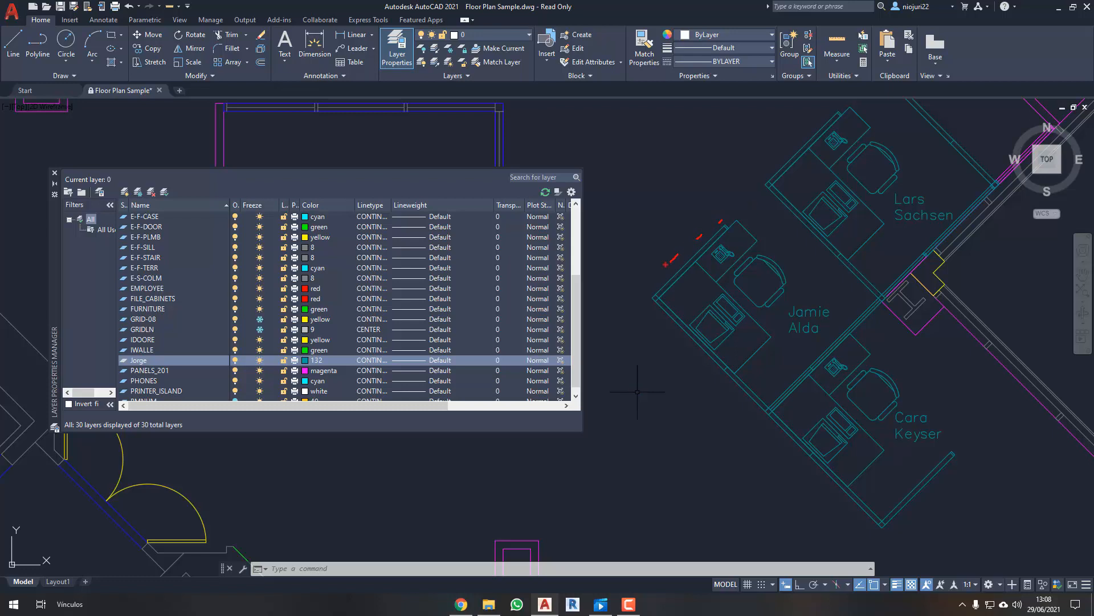
mouse_move(731, 415)
left_mouse_down()
mouse_move(849, 514)
mouse_move(946, 497)
left_mouse_up()
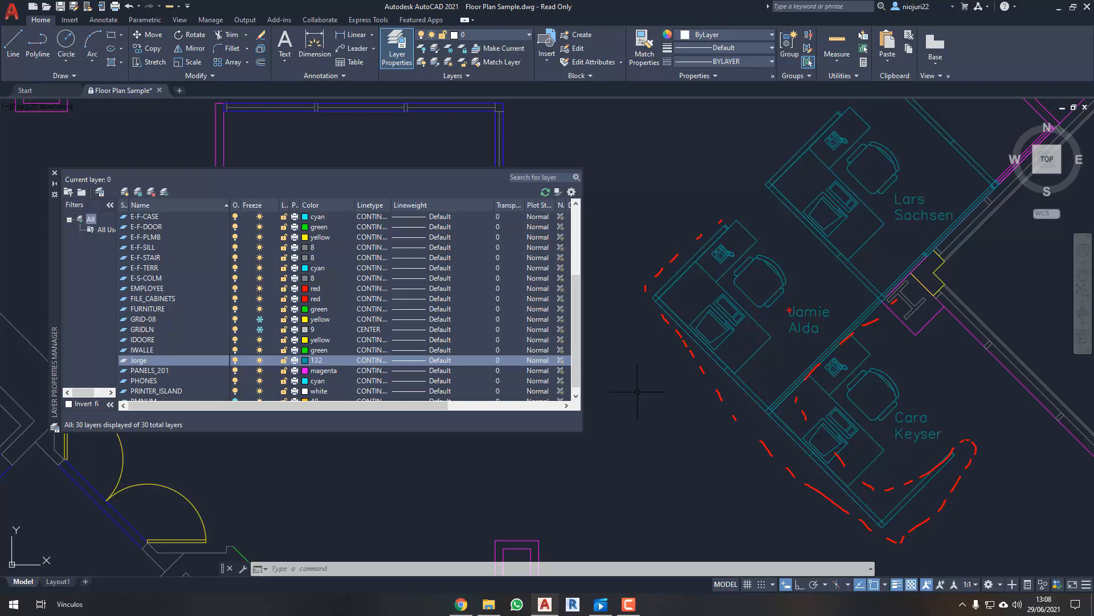
key("Escape")
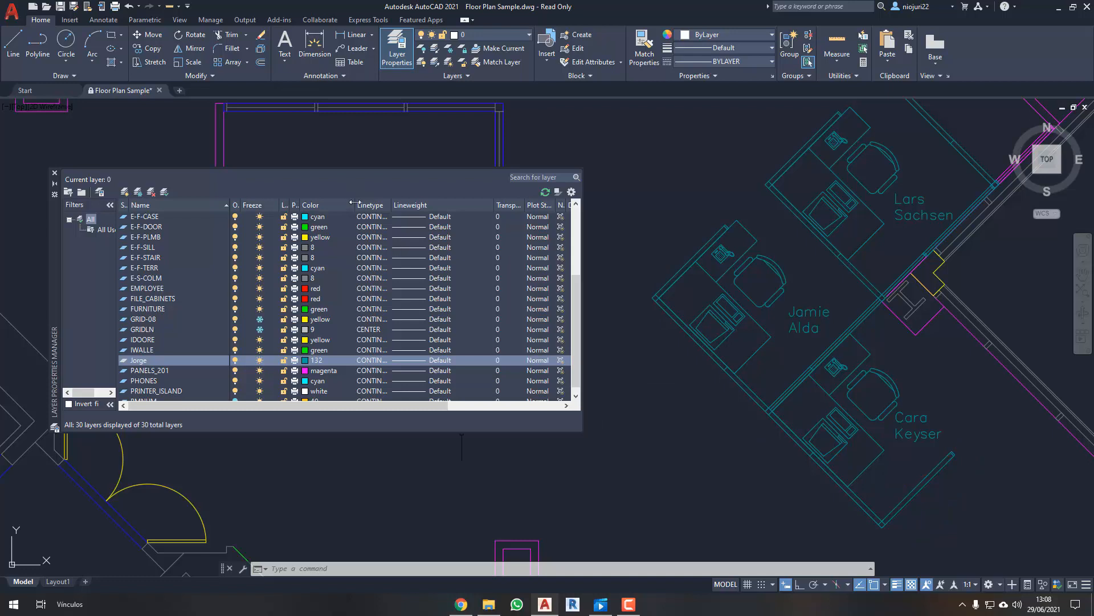
- Set the custom workstation layer's linetype to HIDDEN and inspect the dashed workstation outlines
left_click_drag(354, 203, 410, 204)
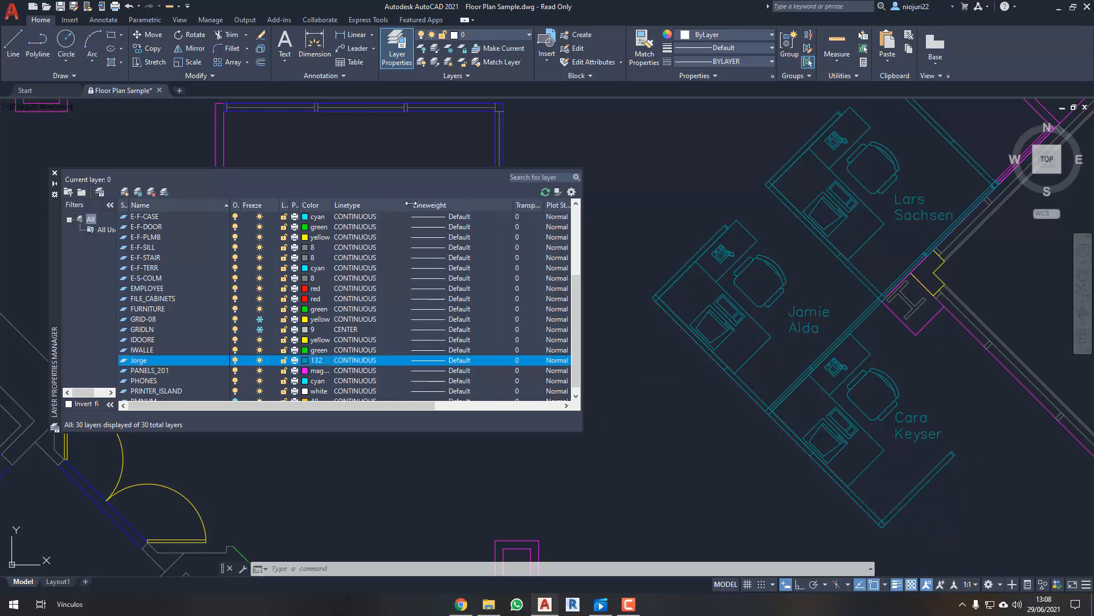
left_click_drag(330, 192, 410, 212)
left_click(378, 361)
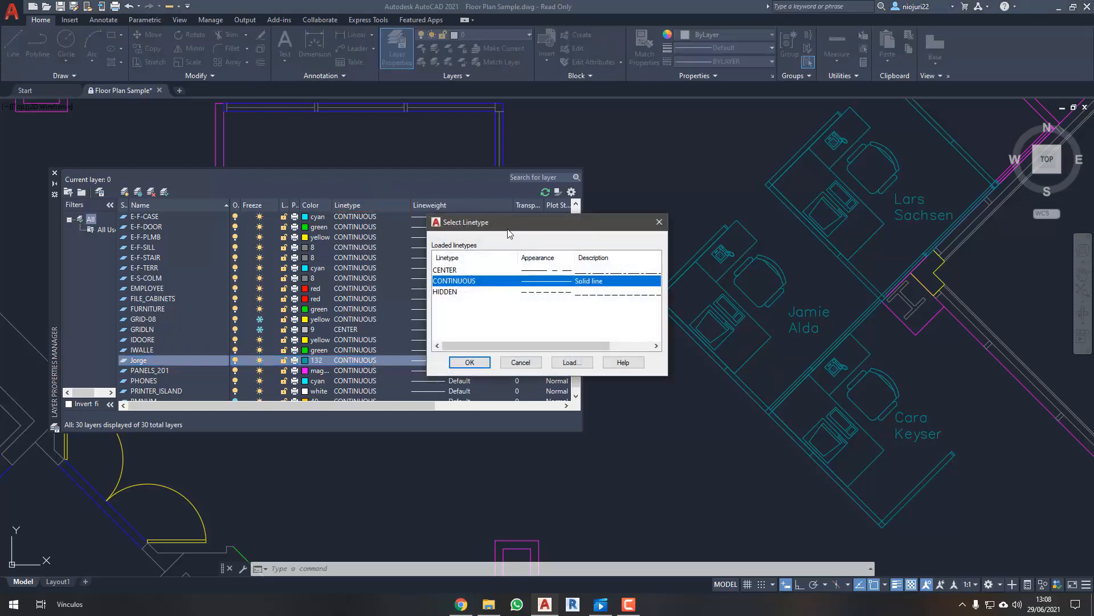
left_click_drag(494, 214, 441, 189)
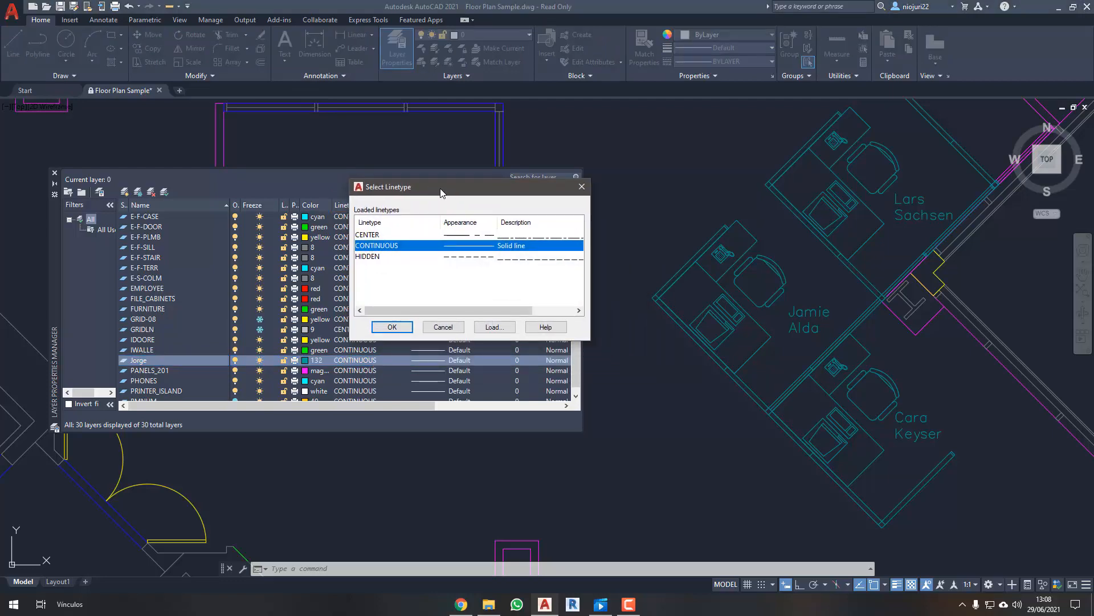
left_click(482, 256)
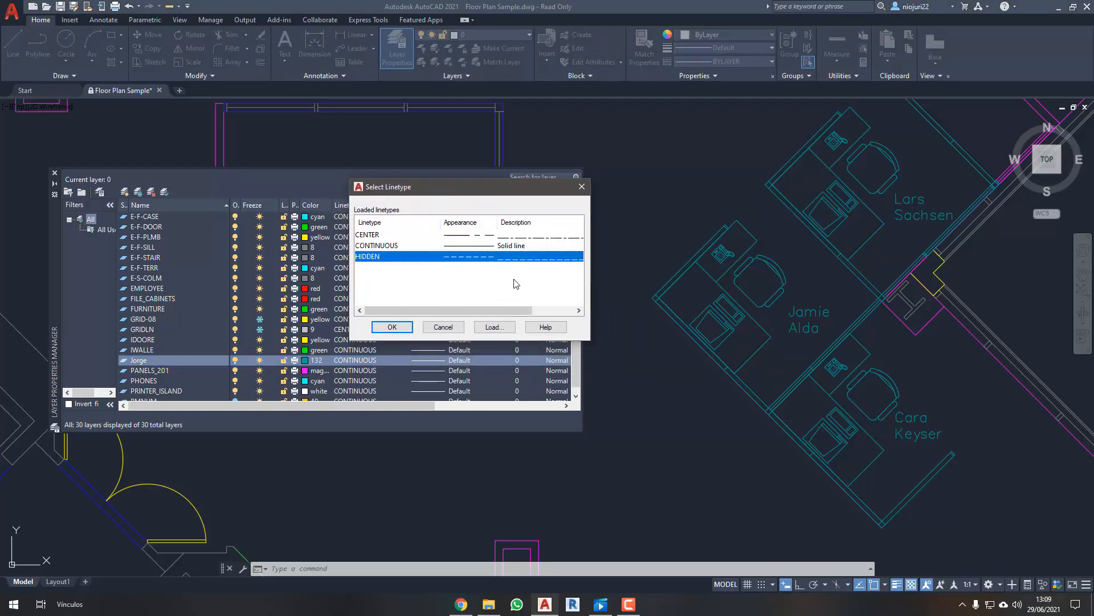
left_click(394, 327)
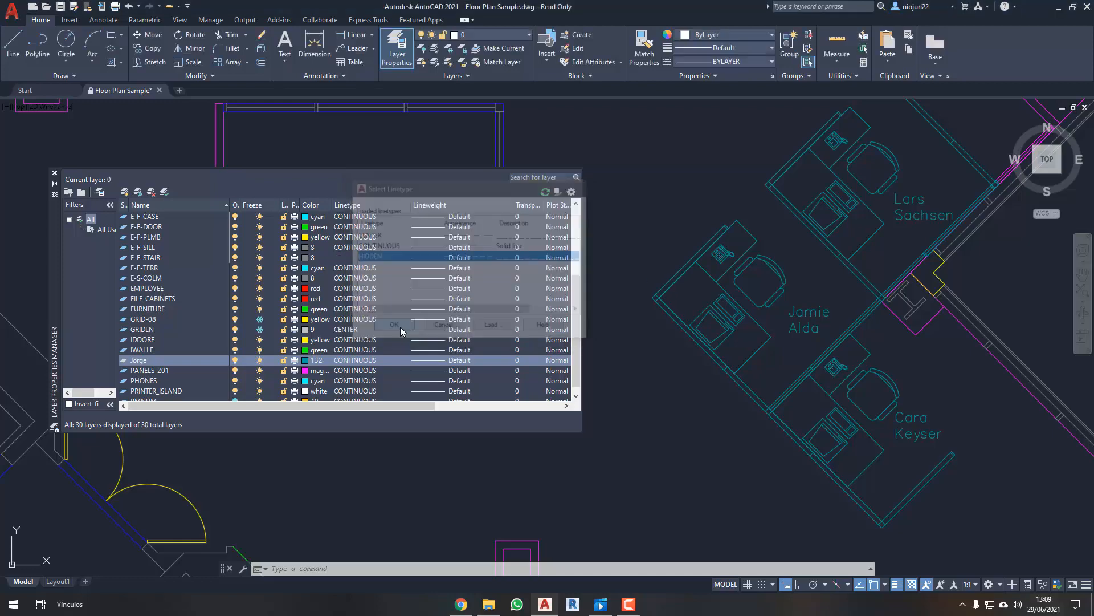
scroll(673, 358, "up", 8)
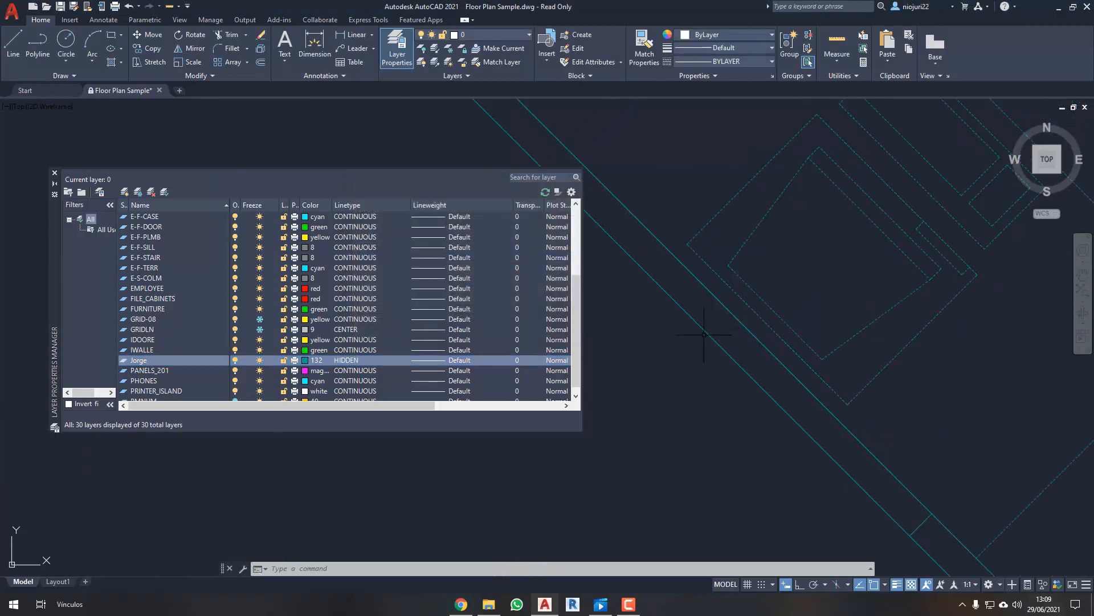
scroll(725, 310, "down", 5)
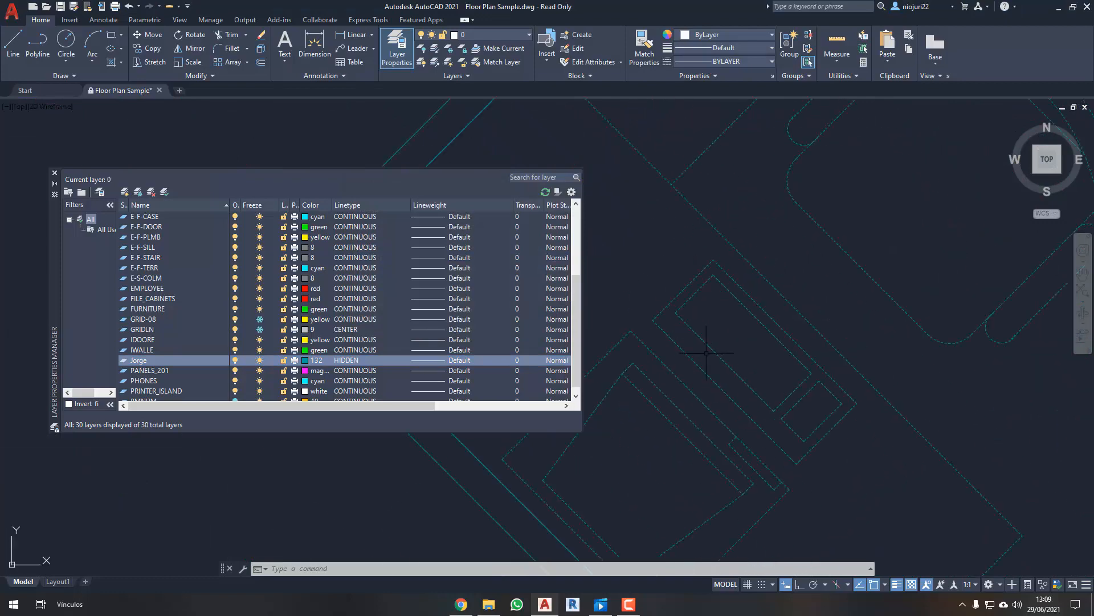
scroll(730, 268, "down", 3)
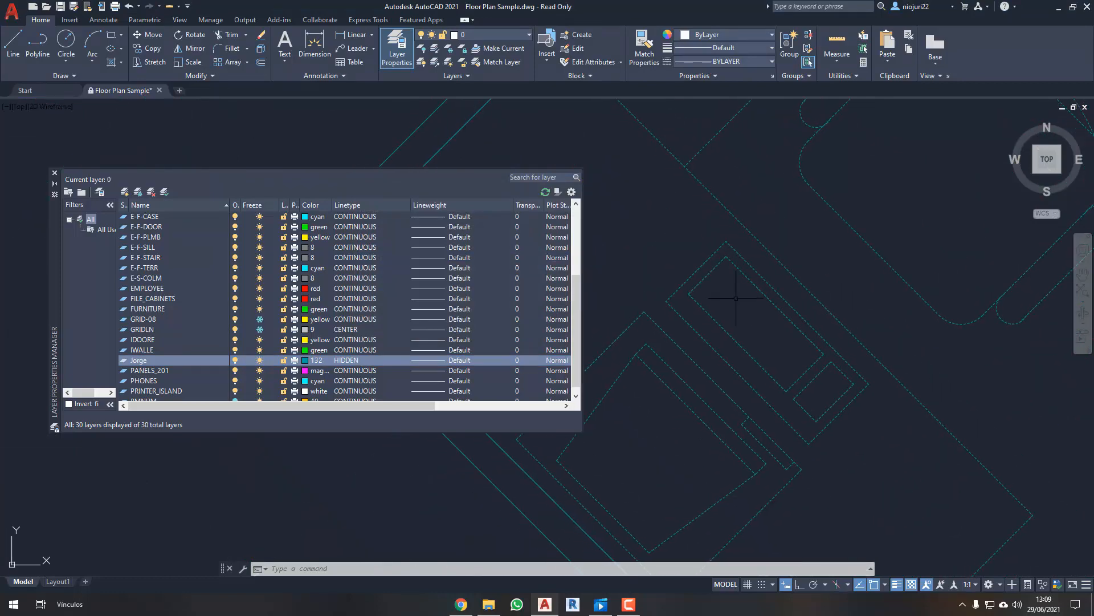
- Load the DASHED linetype from acad.lin into the drawing, keeping HIDDEN as the custom layer's linetype
left_click(349, 360)
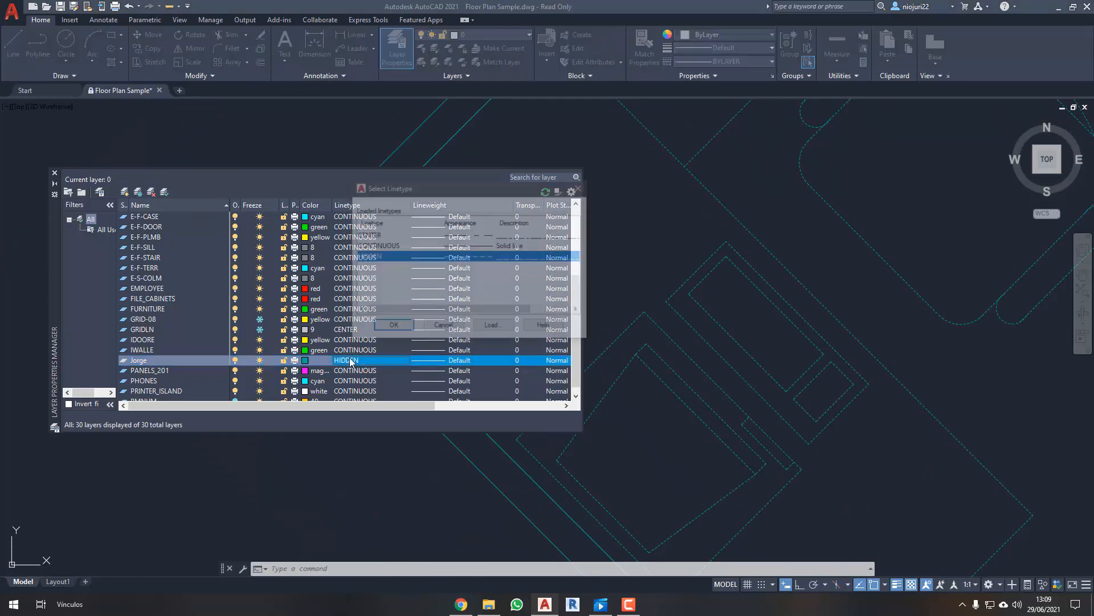
left_click(490, 326)
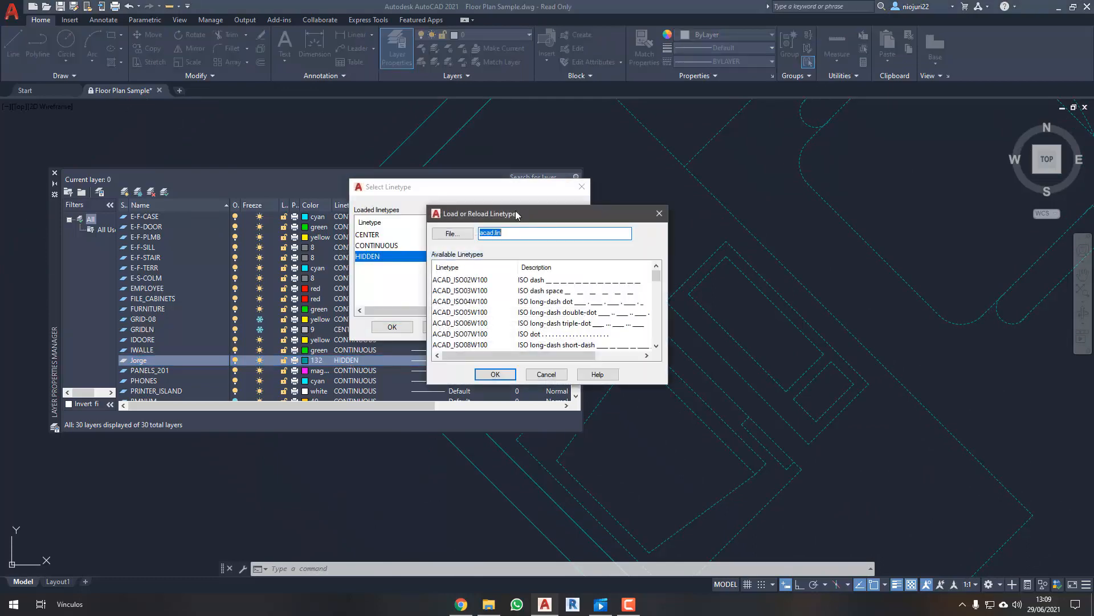
left_click_drag(517, 214, 195, 185)
left_click_drag(335, 248, 335, 279)
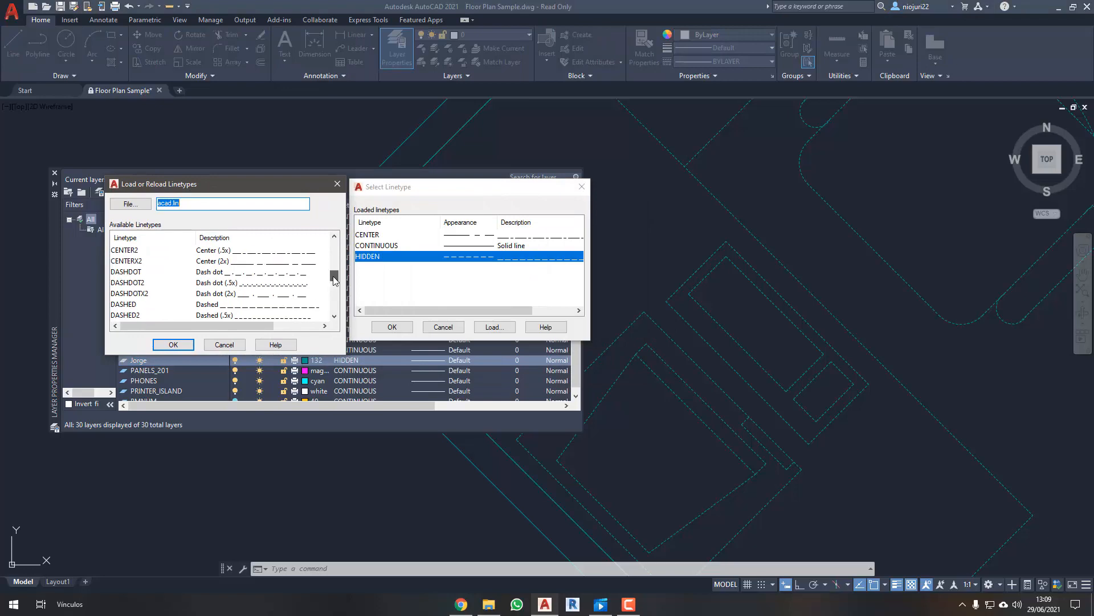
left_click(294, 293)
left_click(282, 305)
left_click(174, 345)
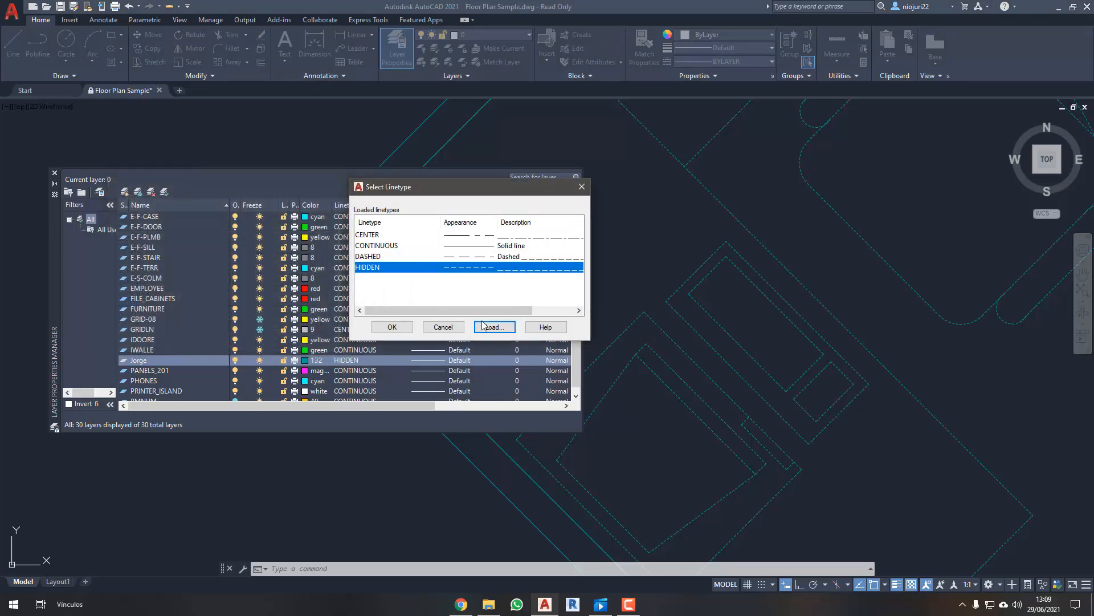
left_click(393, 327)
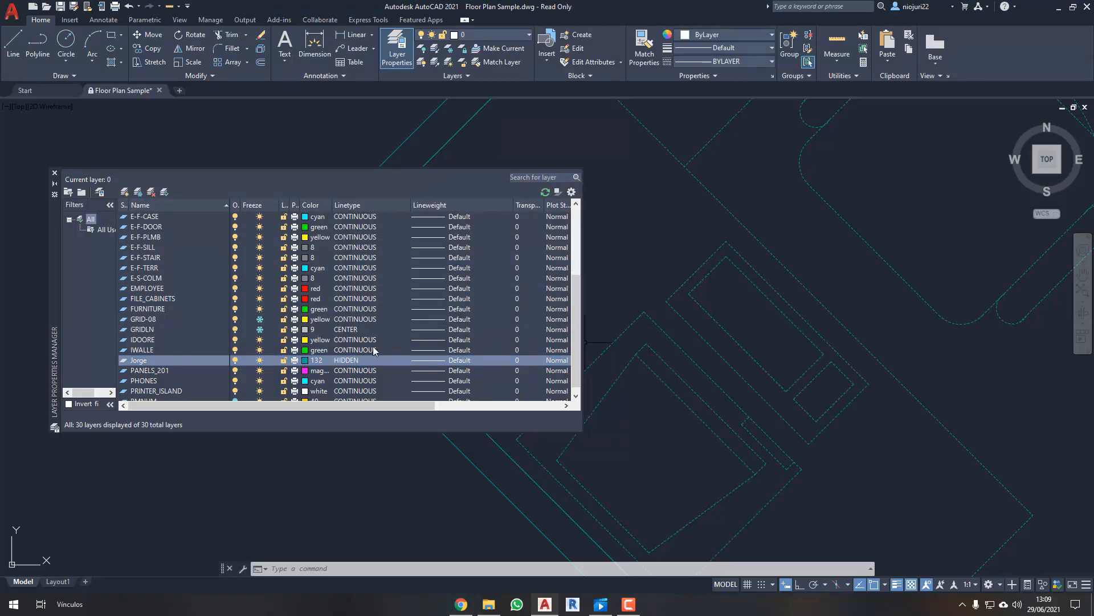
- Load the ZIGZAG linetype from acad.lin and assign it to the custom workstation layer
left_click(354, 361)
left_click(494, 327)
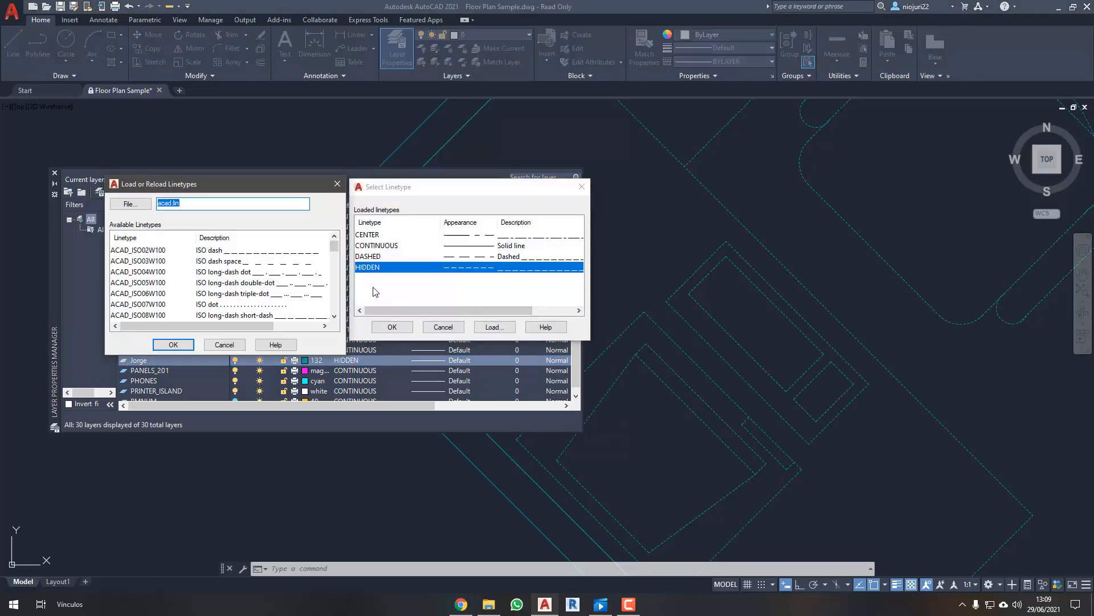
scroll(337, 278, "down", 3)
scroll(336, 278, "down", 10)
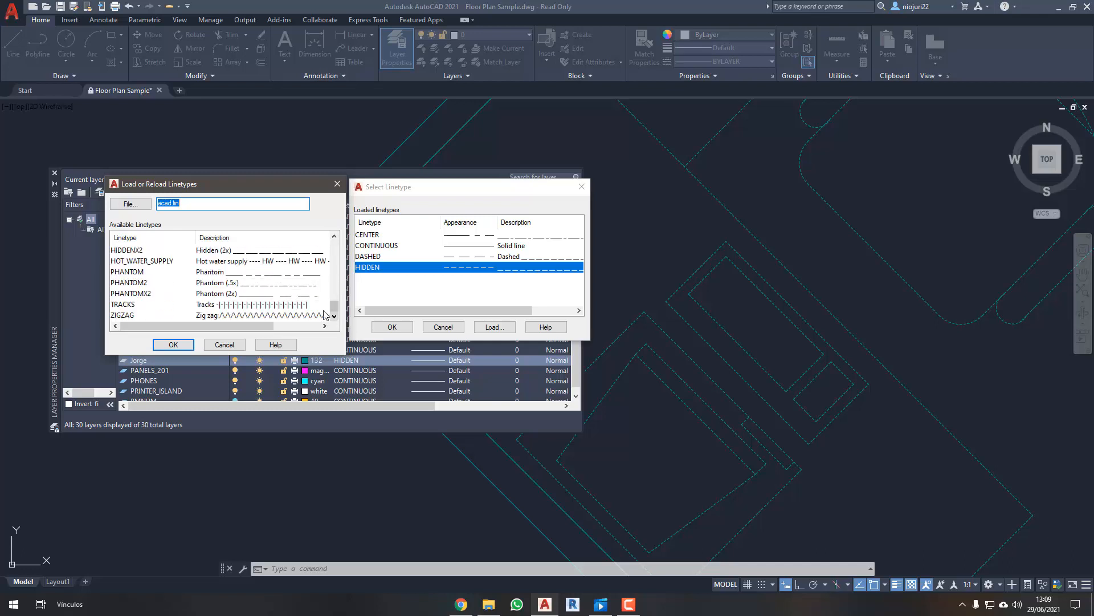
left_click(122, 315)
left_click(173, 344)
left_click(501, 278)
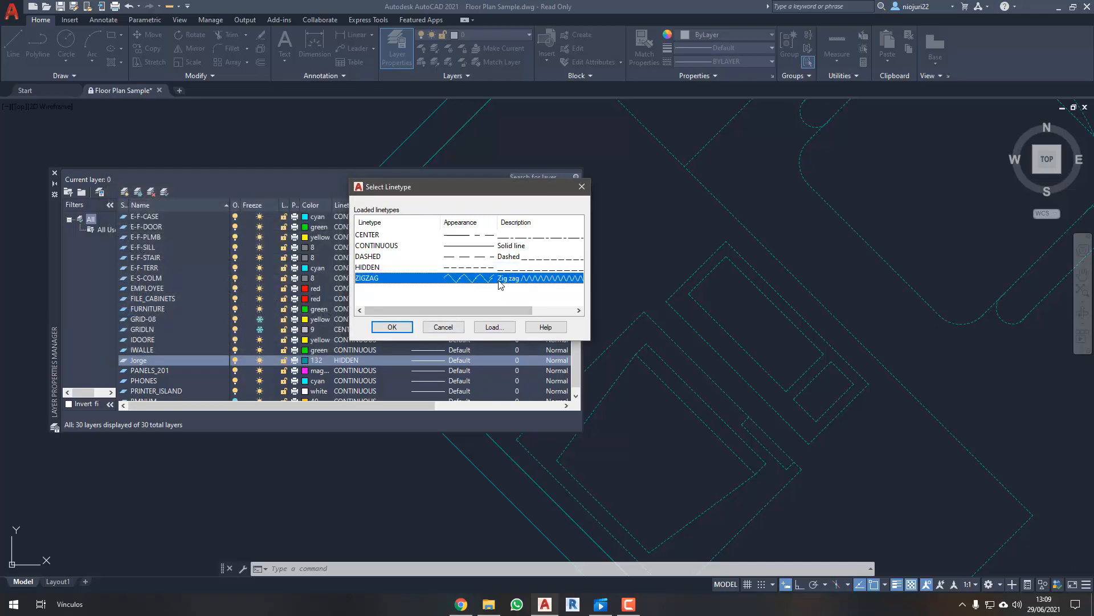
left_click(393, 327)
- Examine up close how the zigzag linetype displays on the workstation's desk, phone and partition lines
scroll(835, 275, "down", 5)
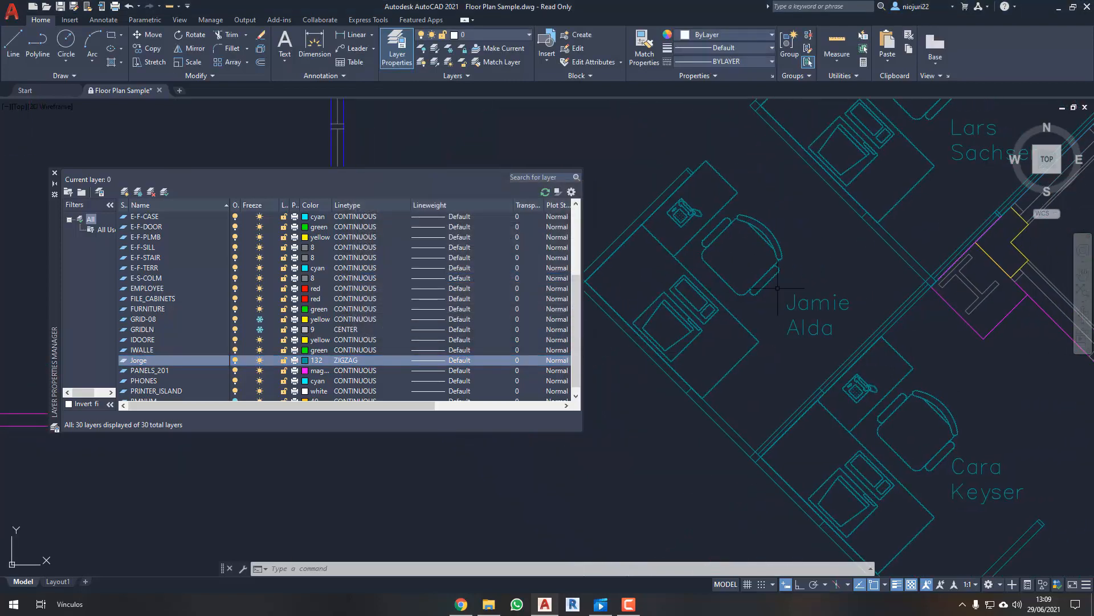
scroll(741, 291, "up", 6)
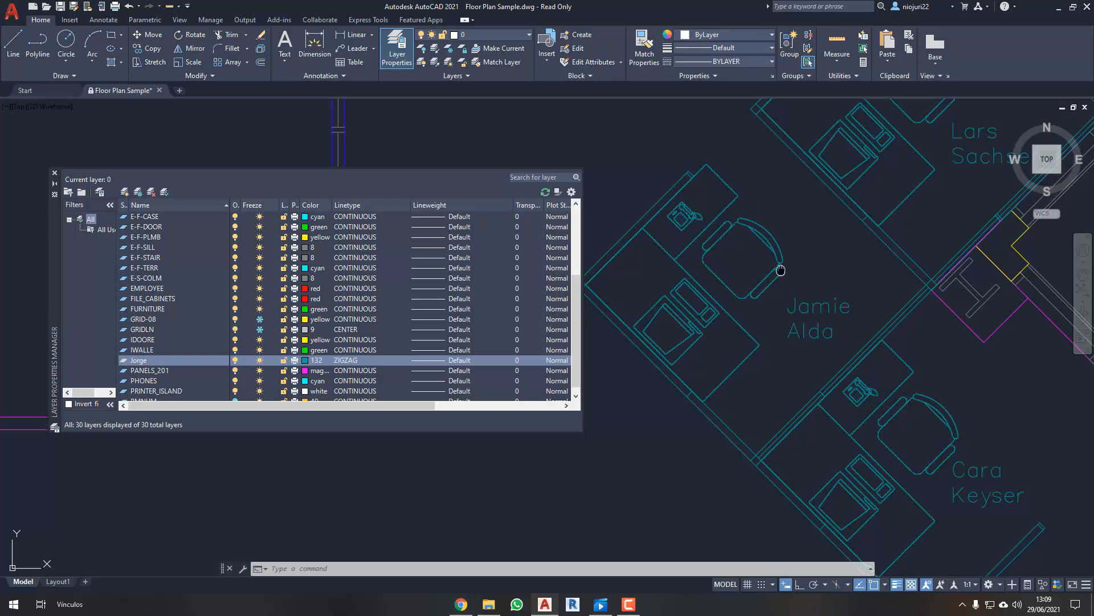
scroll(693, 293, "down", 4)
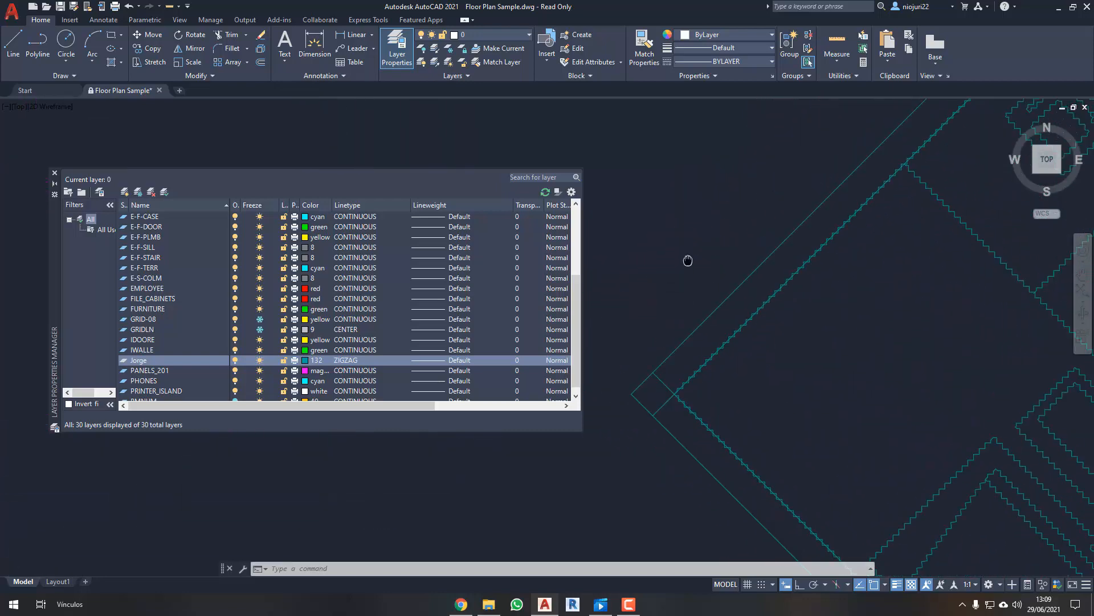
scroll(777, 261, "up", 2)
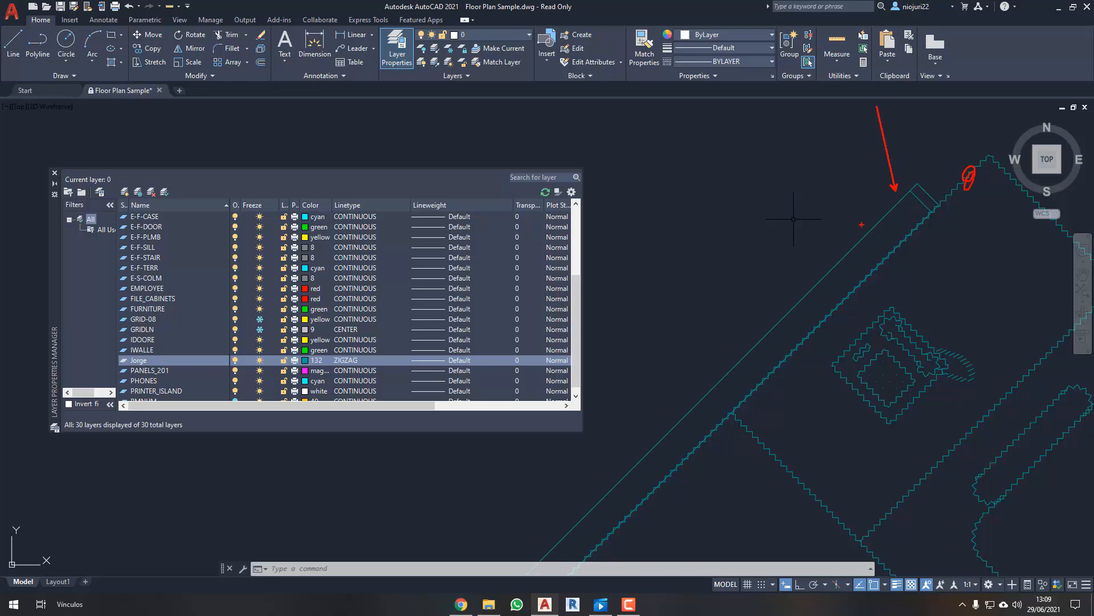
left_click_drag(862, 225, 795, 190, "ctrl+shift")
key("Escape")
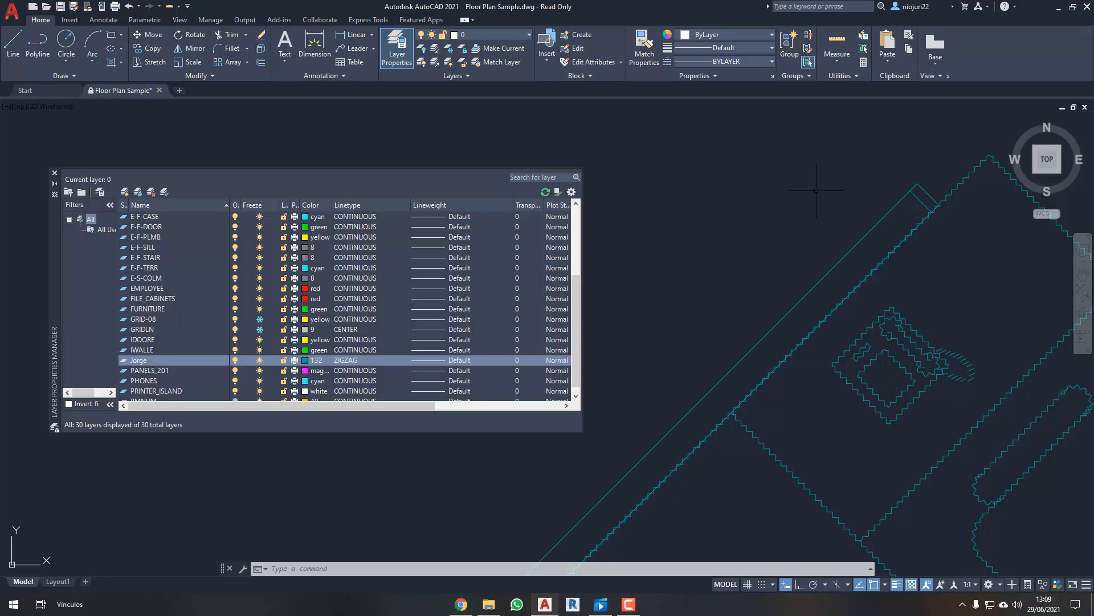
scroll(816, 186, "down", 3)
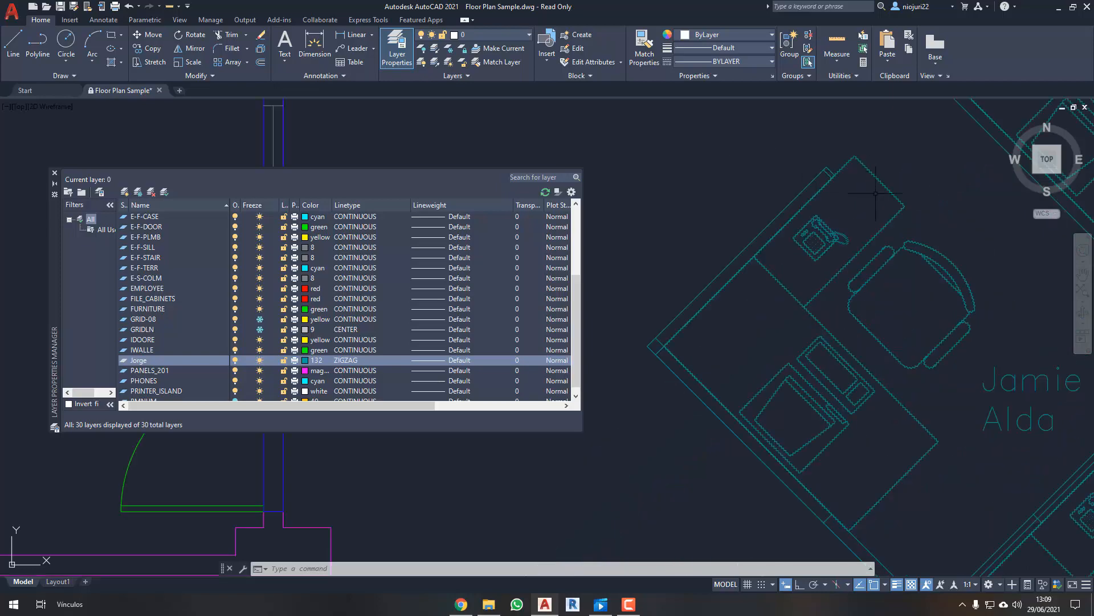
scroll(816, 171, "up", 3)
scroll(786, 213, "up", 2)
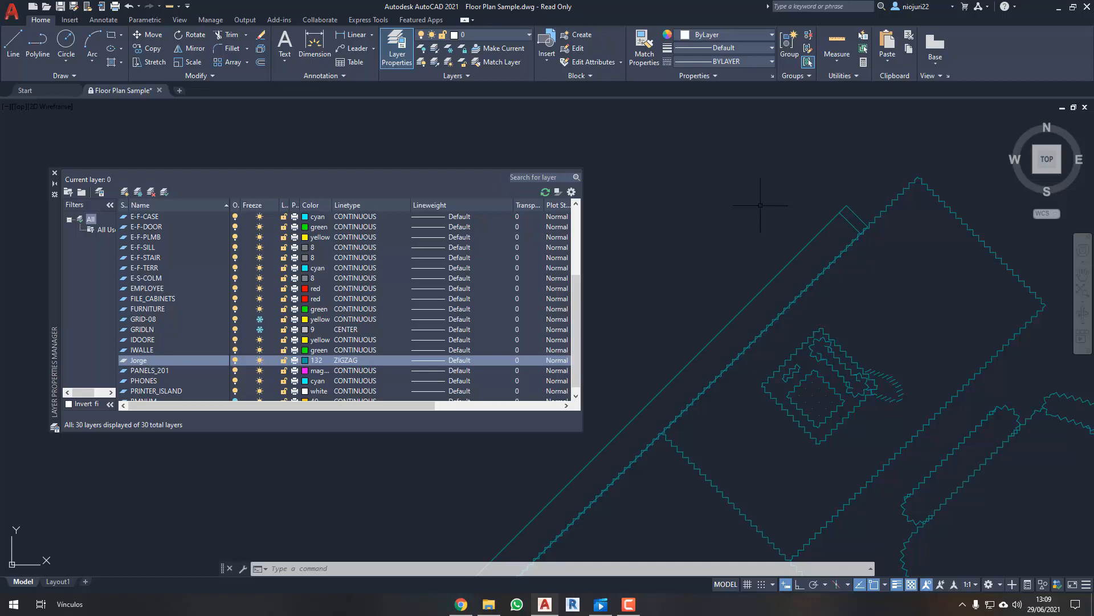
- Select the workstation's desk outline to check how its colour, lineweight and linetype relate to its layer, and clear the selection
middle_click_drag(973, 218, 956, 226)
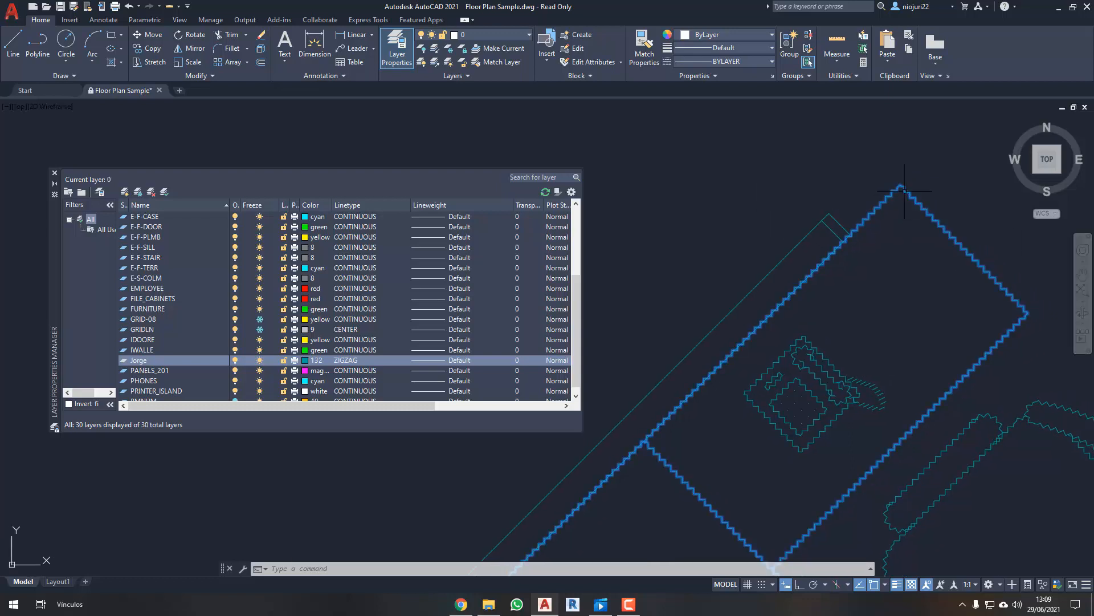
left_click(904, 191)
middle_click_drag(738, 196, 729, 236)
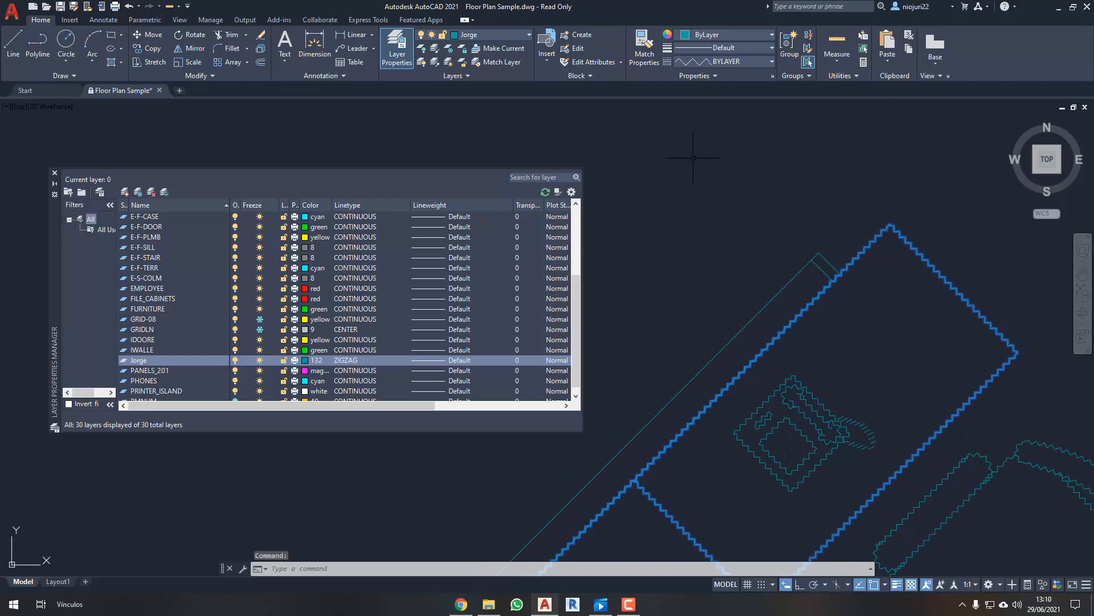
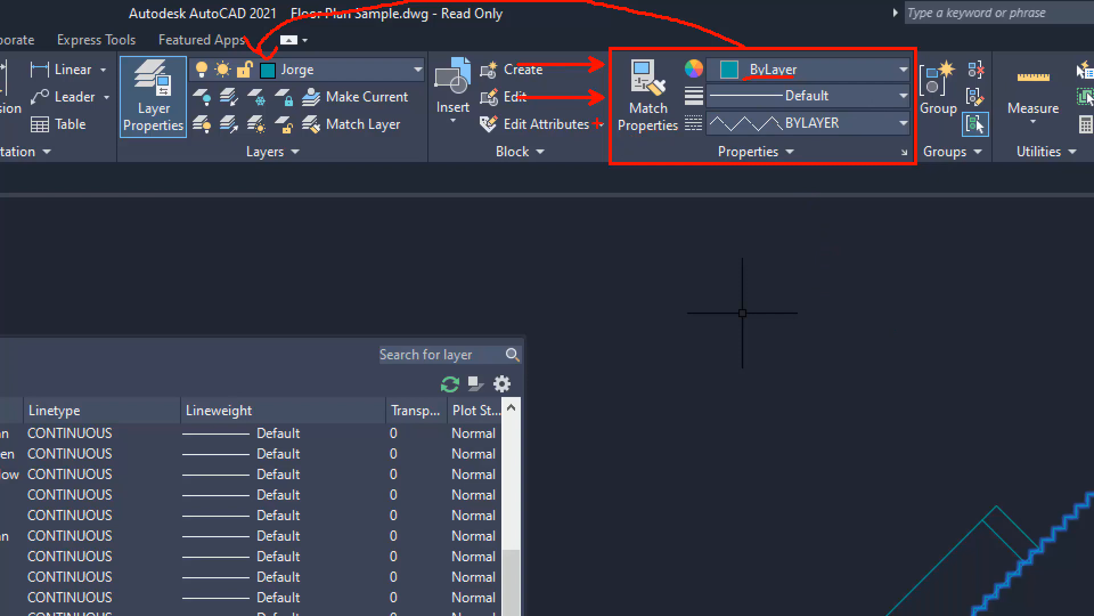
mouse_move(568, 151)
left_mouse_down()
mouse_move(409, 182)
mouse_move(301, 88)
left_mouse_up()
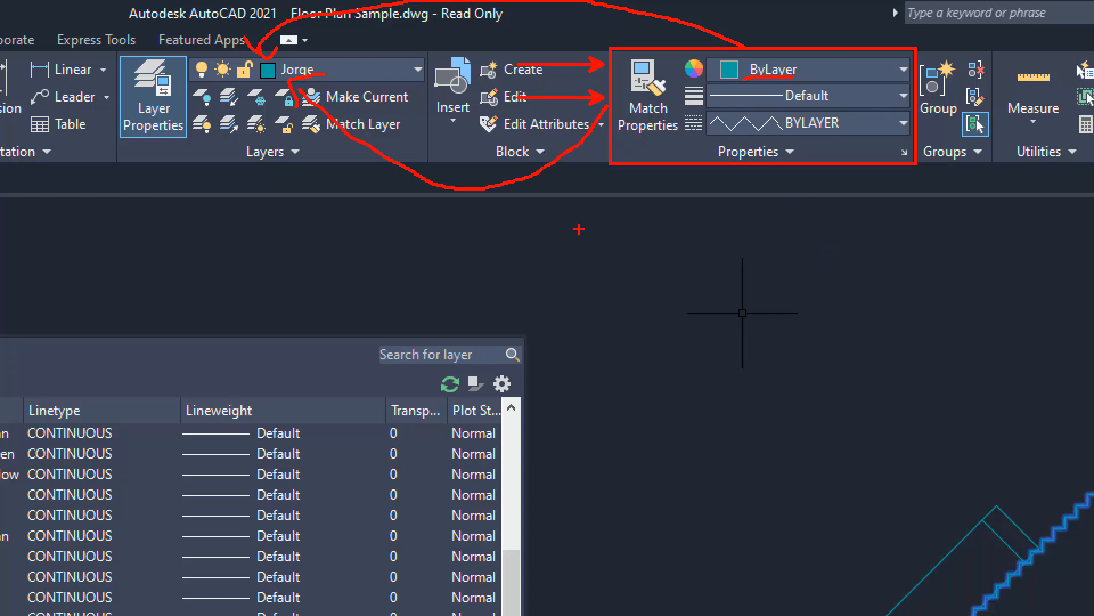
key("b")
left_click_drag(693, 137, 903, 139)
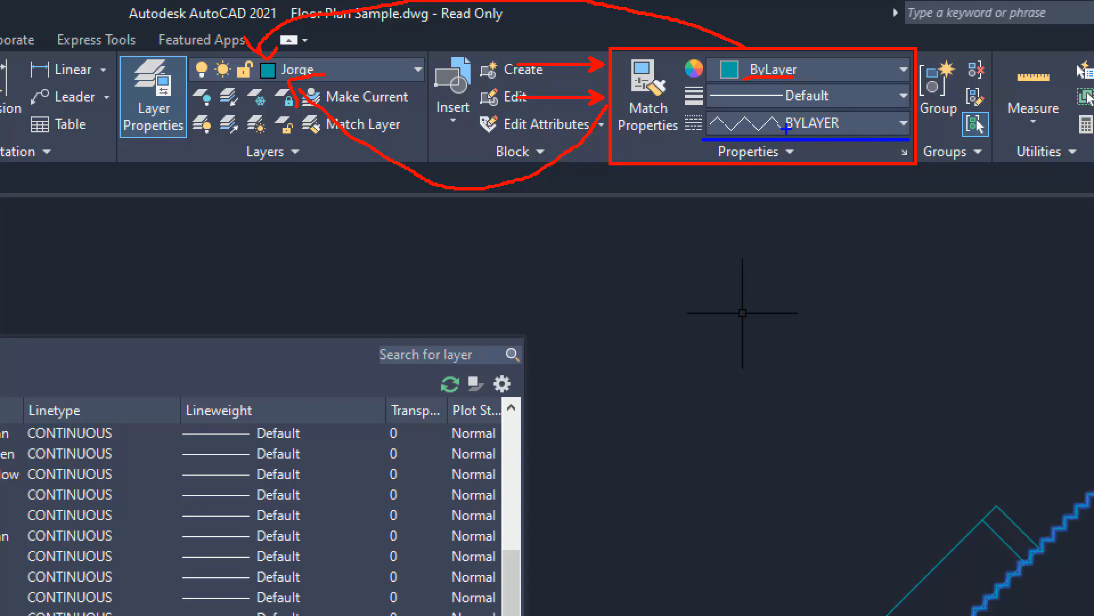
mouse_move(786, 132)
left_mouse_down()
mouse_move(803, 133)
mouse_move(767, 218)
mouse_move(311, 230)
mouse_move(217, 74)
left_mouse_up()
left_click_drag(196, 116, 258, 109)
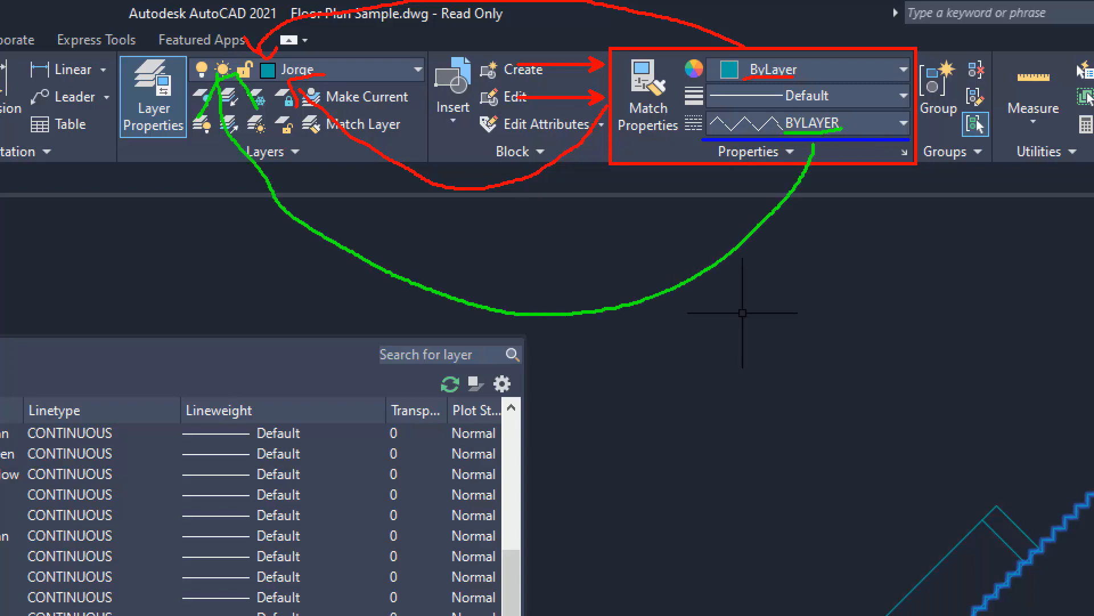
key("Escape")
key("Escape")
key("Escape")
key("Escape")
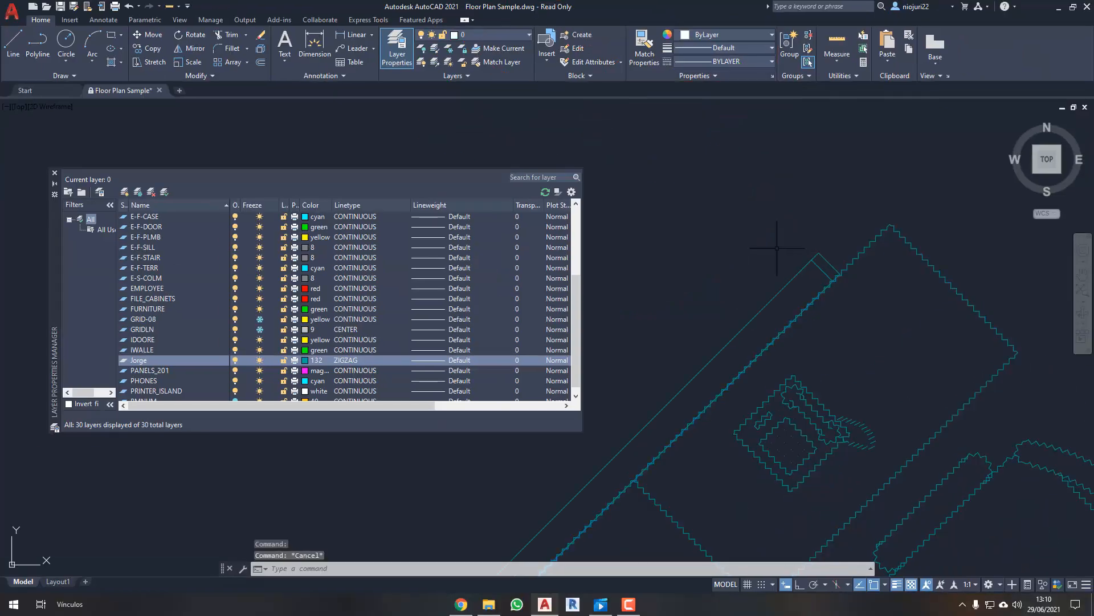
- Select the straight partition line beside the desk to check its colour, lineweight and linetype properties
middle_click_drag(801, 271, 783, 268)
scroll(783, 269, "up", 2)
left_click(781, 261)
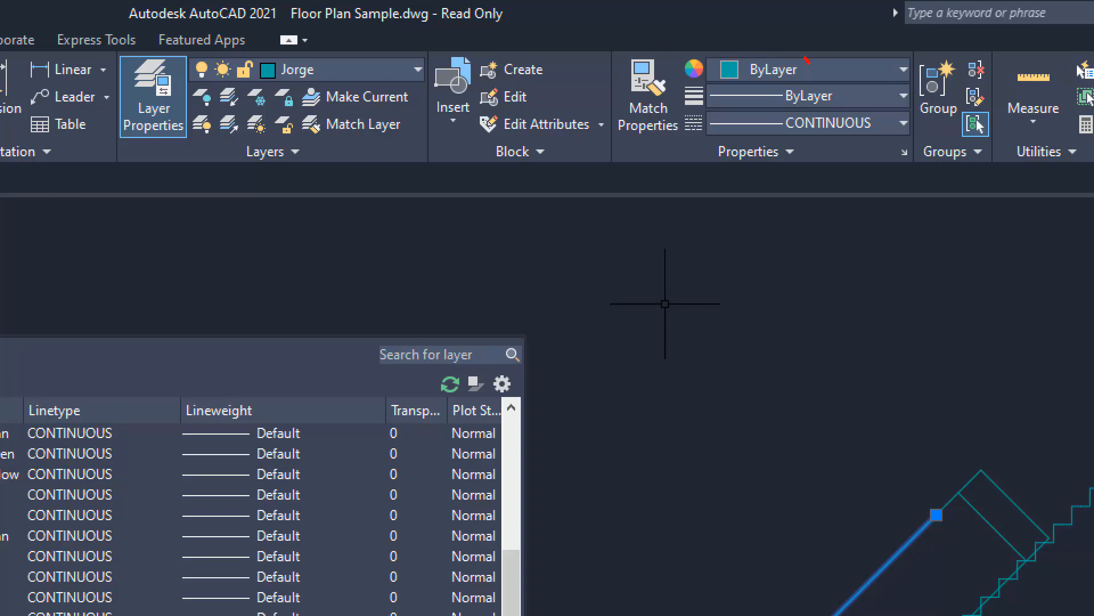
left_click_drag(807, 60, 834, 27)
left_click_drag(961, 465, 1002, 403)
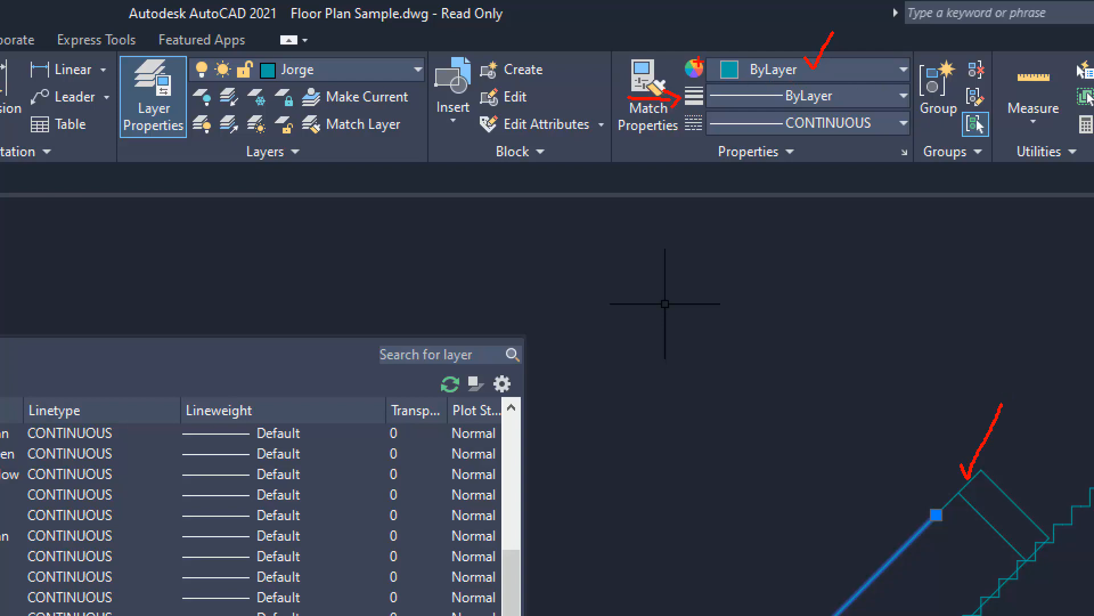
left_click_drag(927, 96, 950, 60)
left_click_drag(923, 483, 933, 497)
left_click_drag(936, 418, 932, 496)
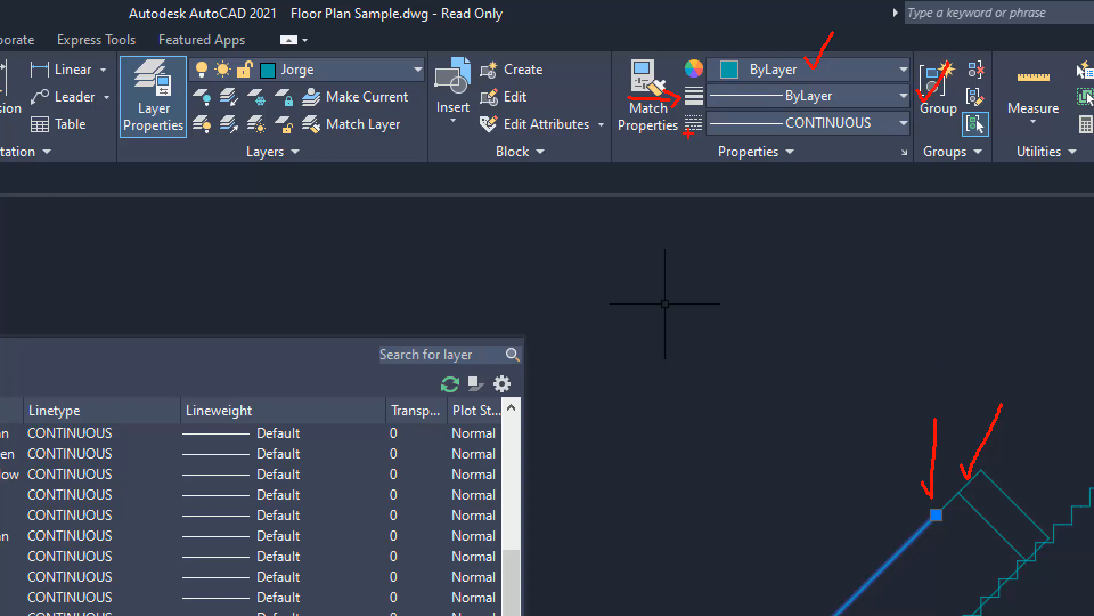
left_click_drag(749, 141, 867, 141)
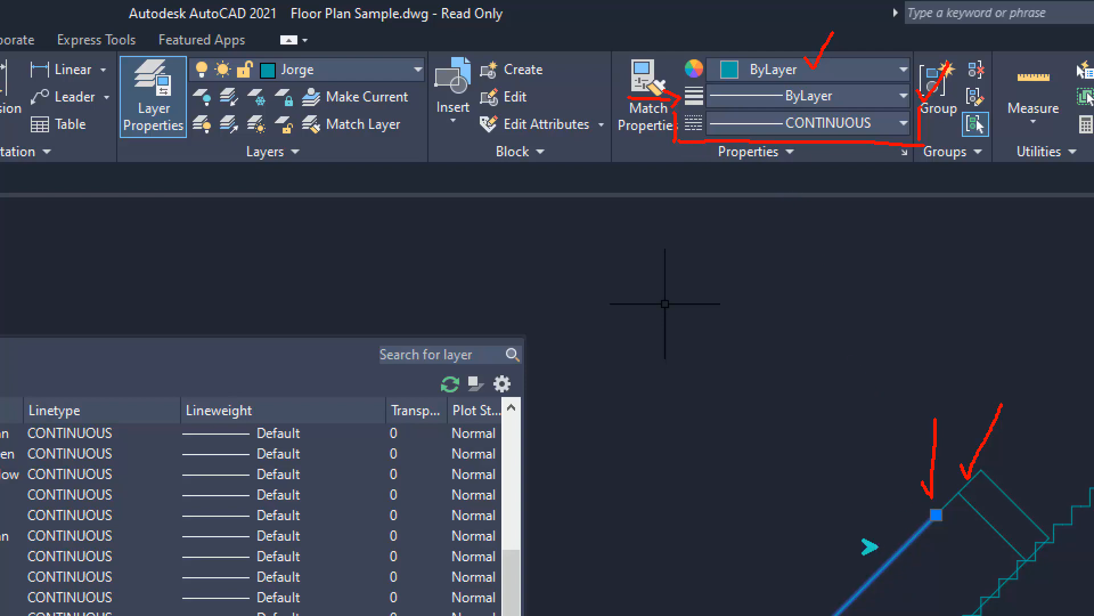
left_click_drag(831, 472, 876, 546)
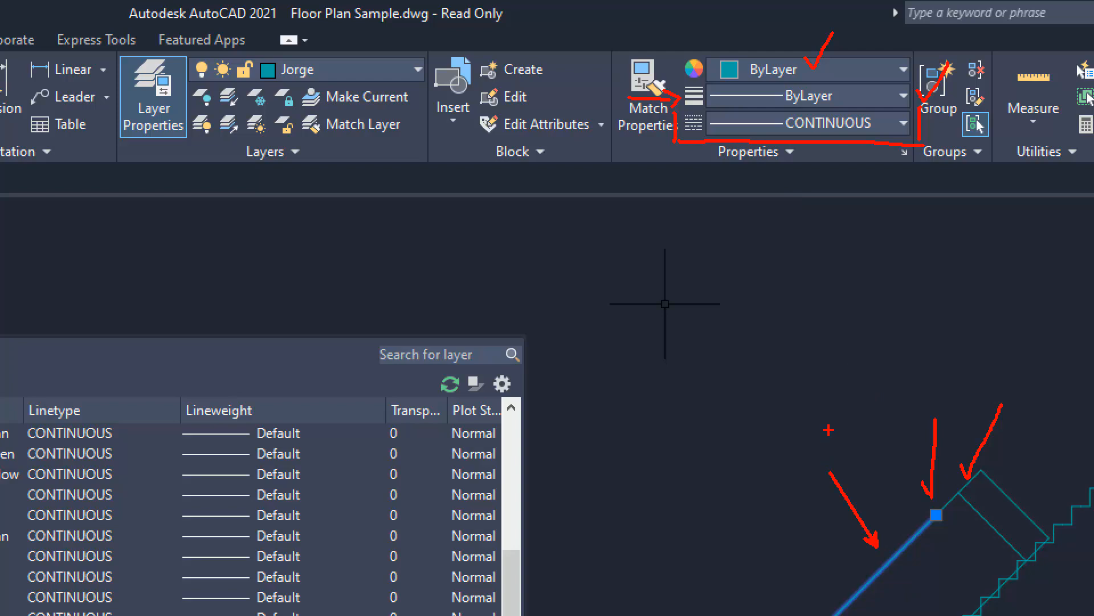
left_click_drag(1079, 492, 1081, 329)
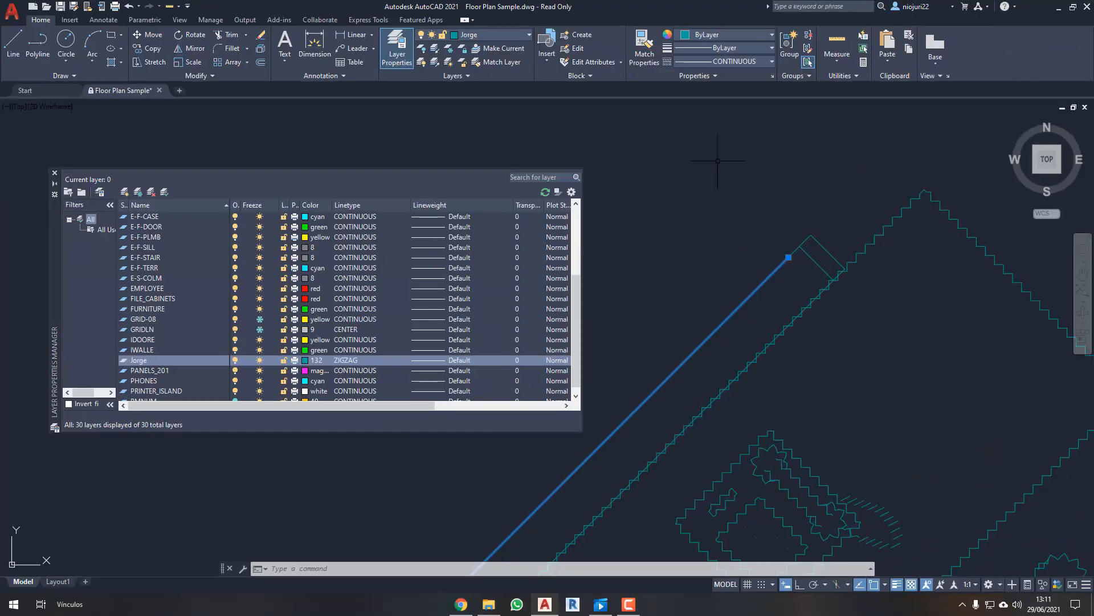
- Change the selected straight partition line's linetype from its own override to ByLayer and clear the selection
scroll(772, 236, "up", 2)
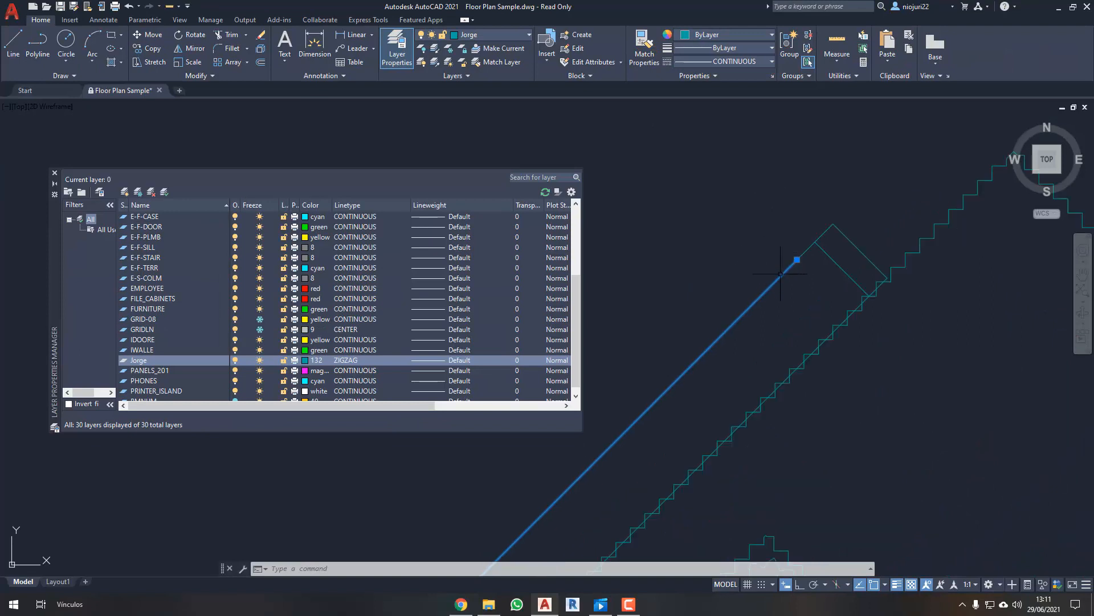
left_click(743, 62)
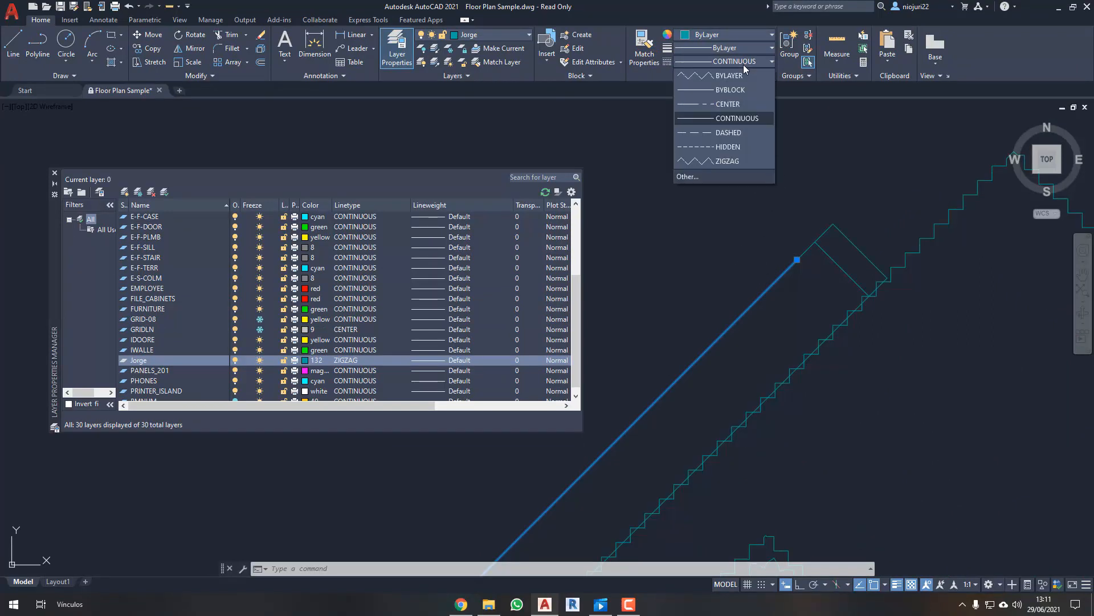
left_click(736, 76)
scroll(788, 195, "down", 2)
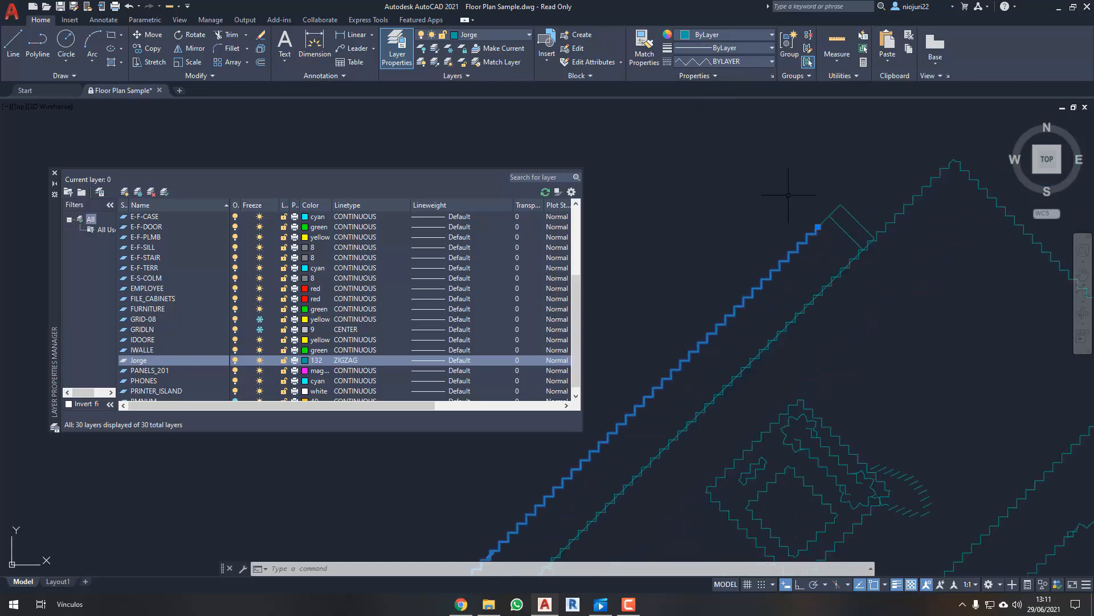
scroll(788, 195, "up", 2)
scroll(787, 188, "up", 1)
key("Escape")
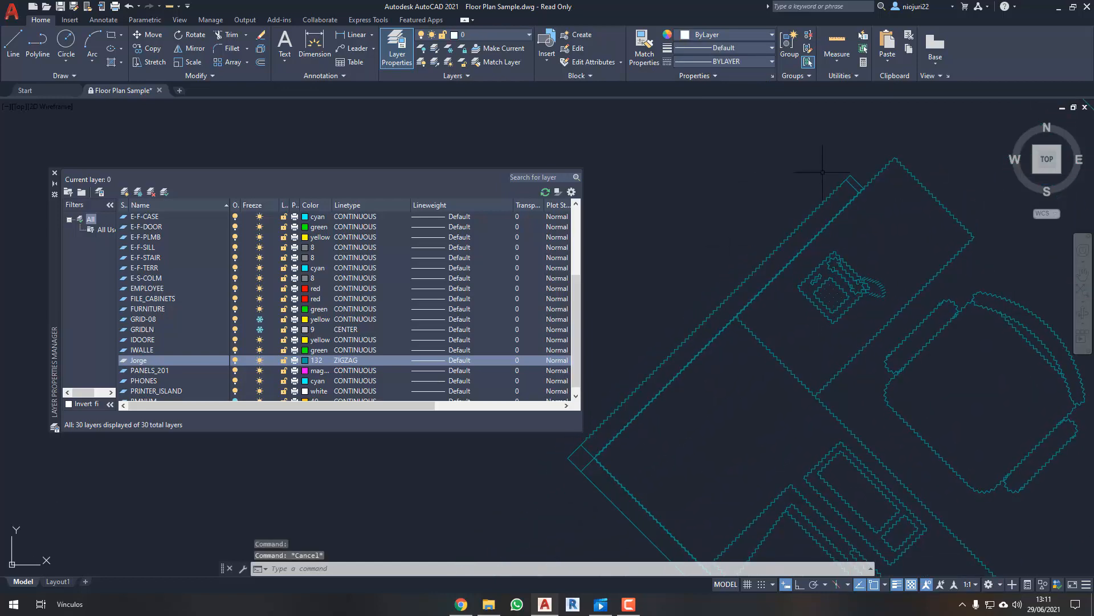
scroll(823, 172, "up", 2)
key("Escape")
key("Escape")
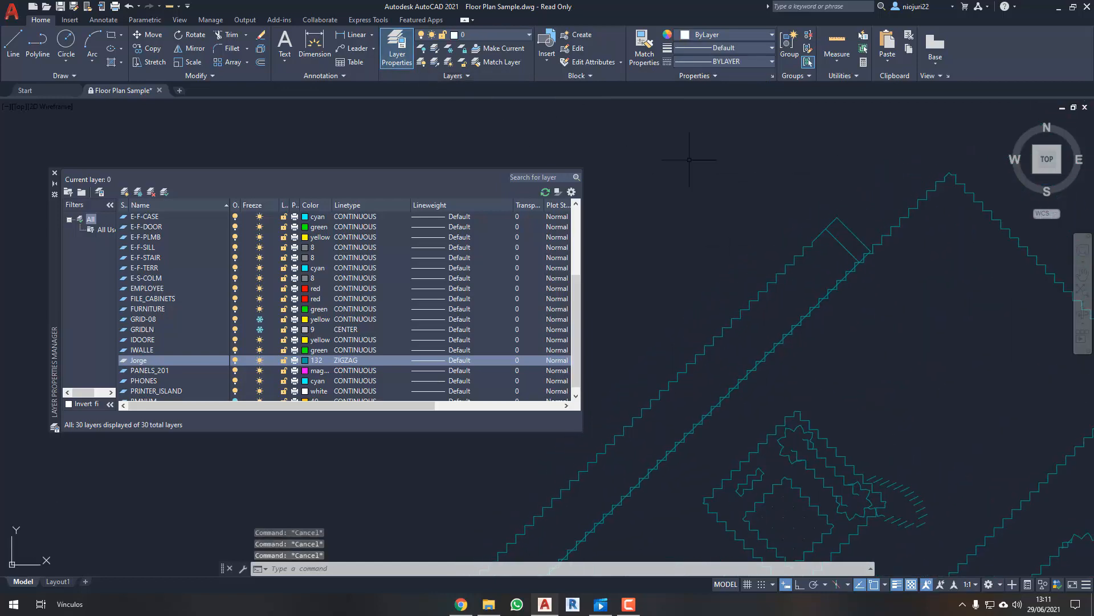
- Set the lineweight of the custom workstation layer to 0.70 mm
mouse_move(689, 160)
middle_mouse_down()
mouse_move(648, 167)
mouse_move(719, 167)
middle_mouse_up()
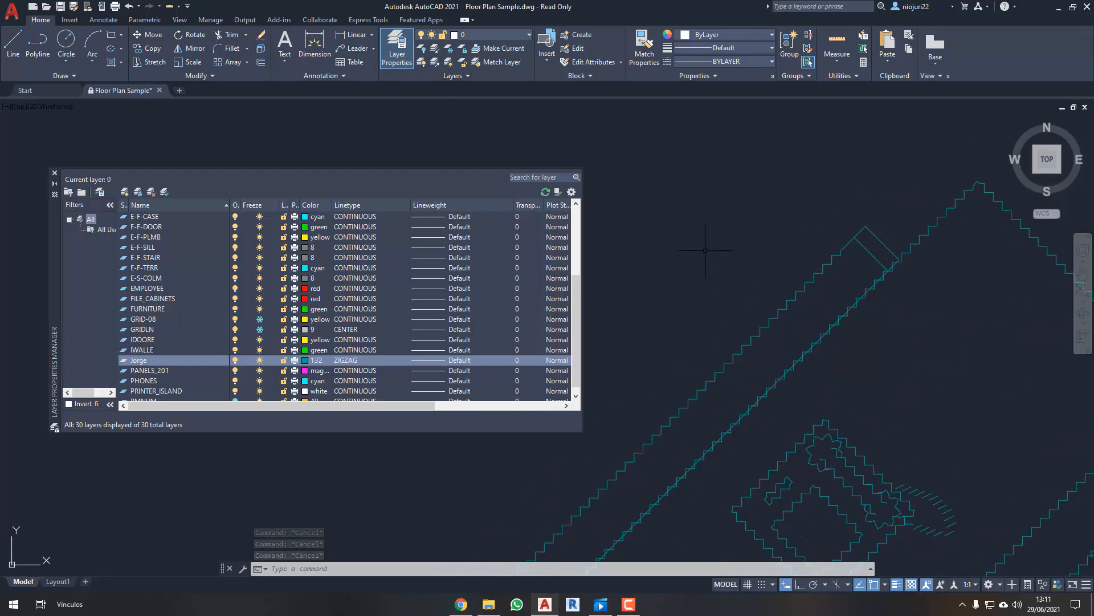
scroll(695, 258, "down", 2)
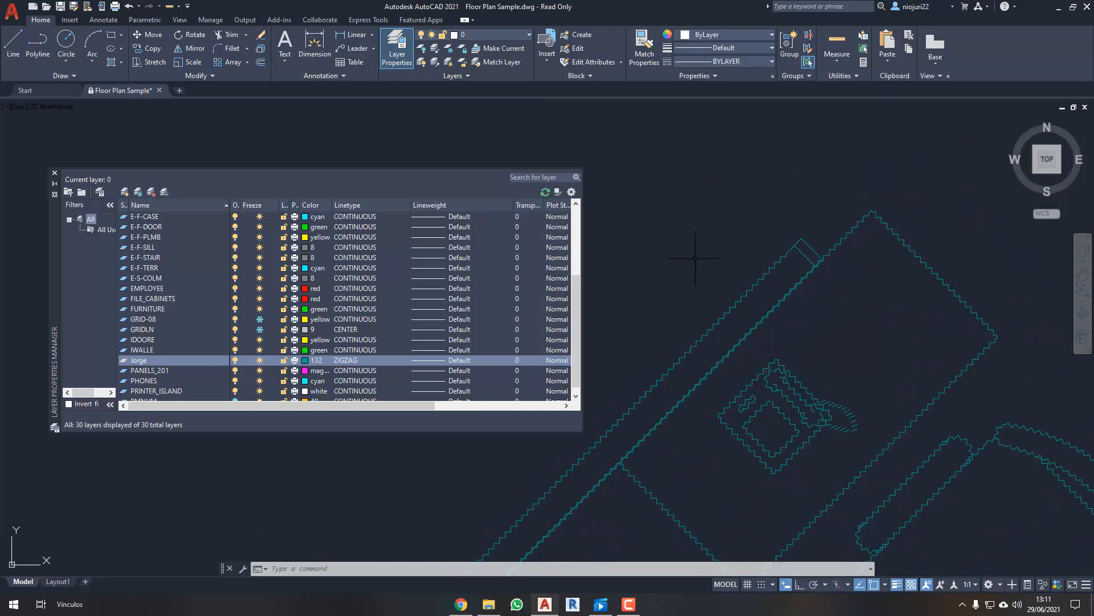
scroll(693, 246, "up", 2)
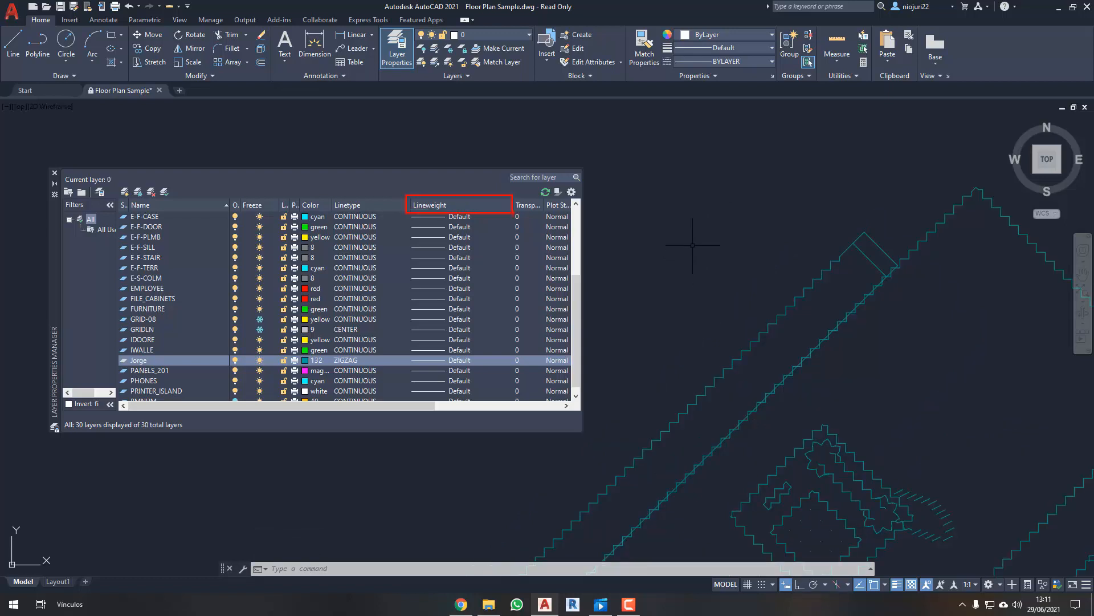
left_click(440, 365)
left_click_drag(515, 199, 421, 171)
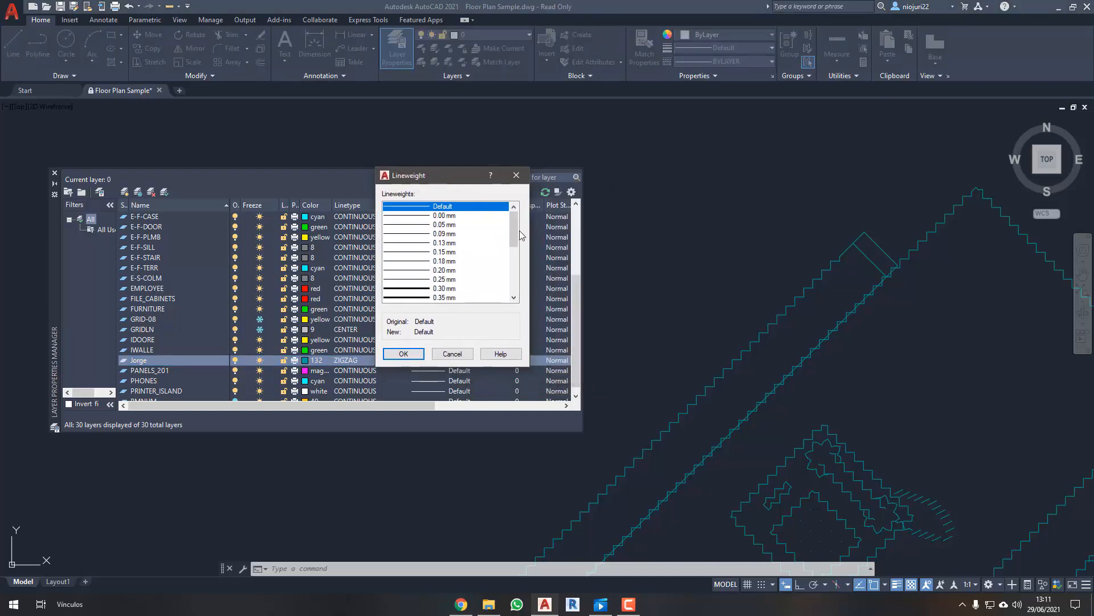
left_click_drag(514, 228, 523, 263)
left_click(431, 252)
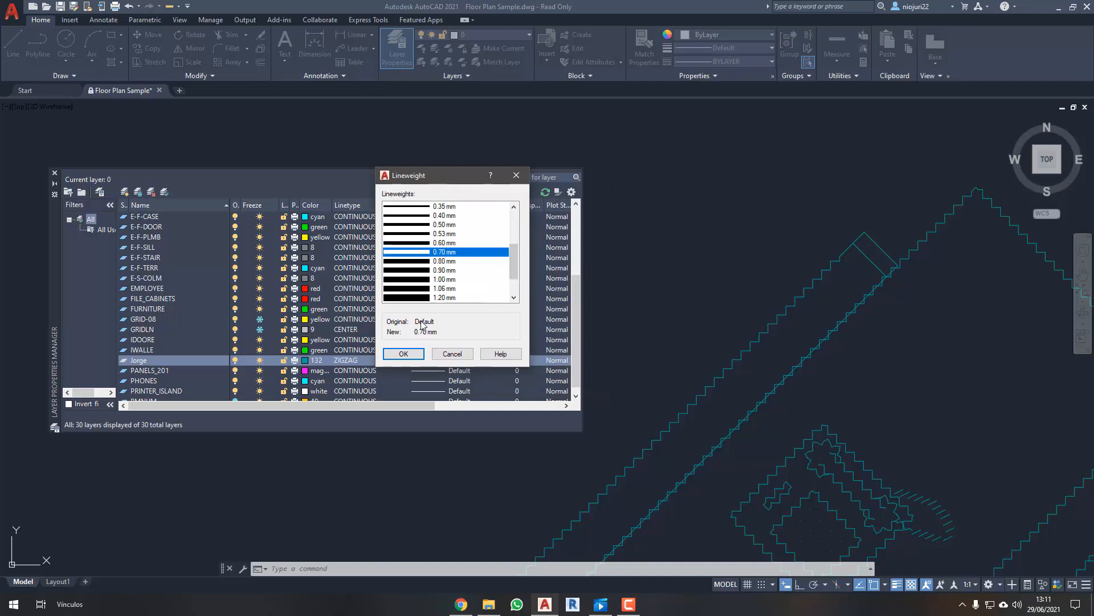
left_click(403, 353)
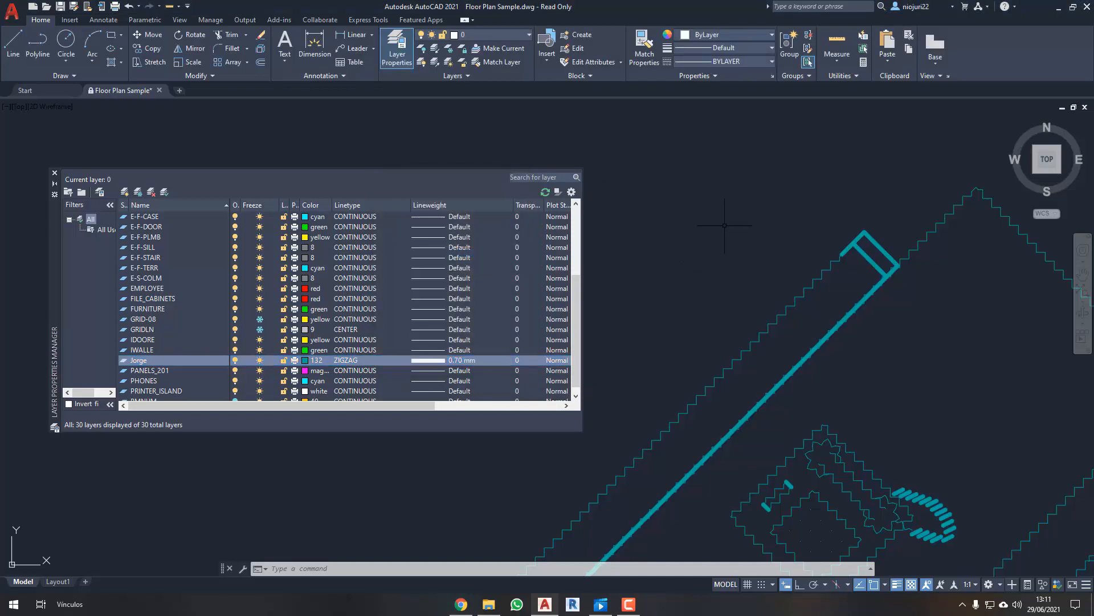
- Examine how the 0.70 mm lineweight displays on the workstation partitions, desk and phone
scroll(723, 224, "up", 5)
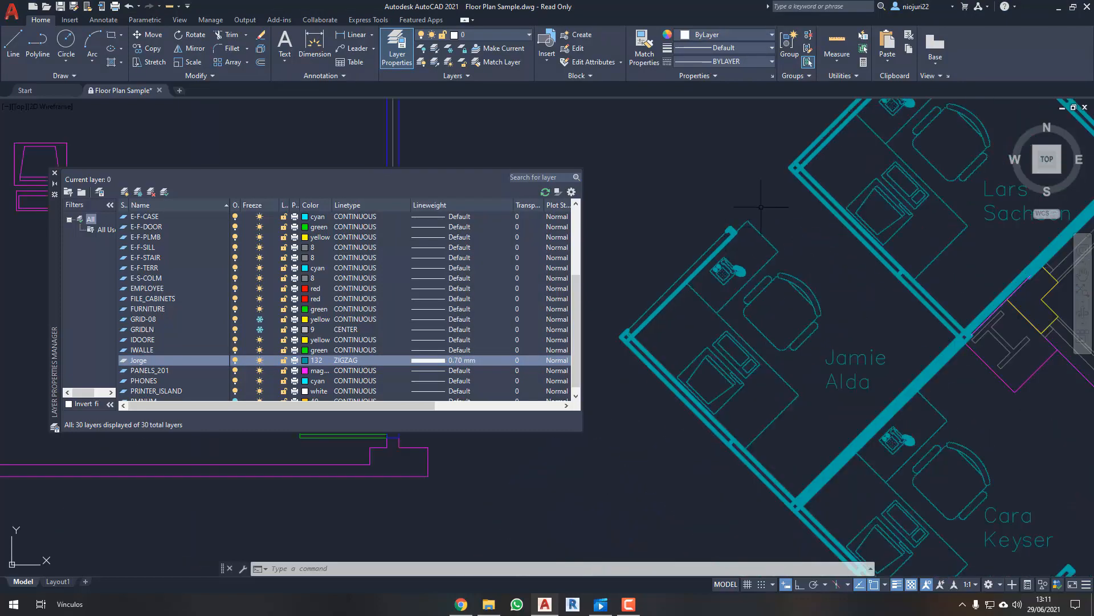
scroll(816, 207, "up", 5)
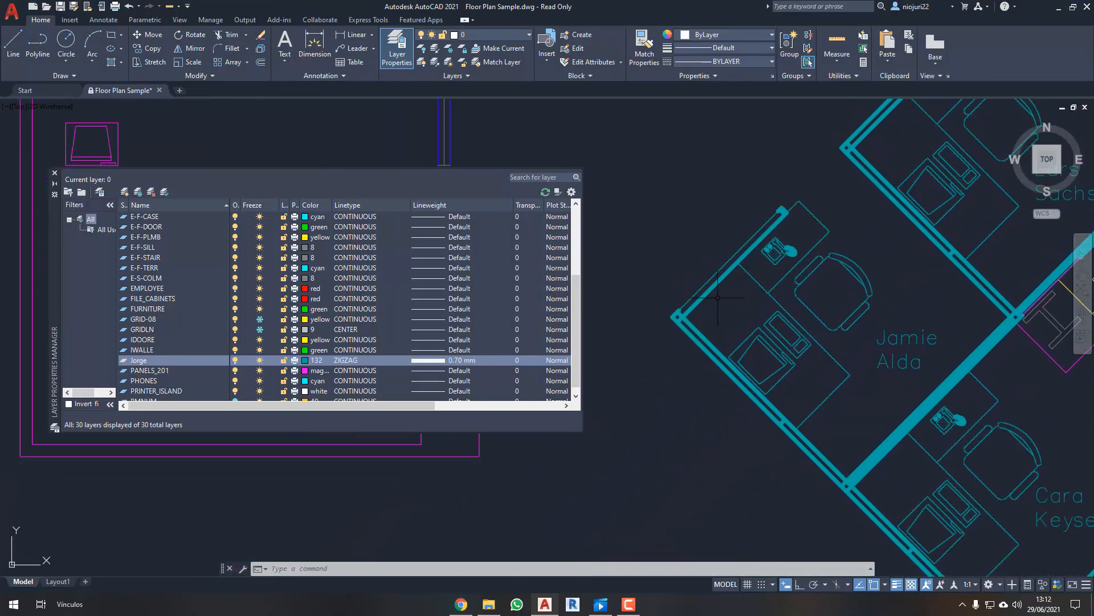
middle_click_drag(702, 242, 647, 280)
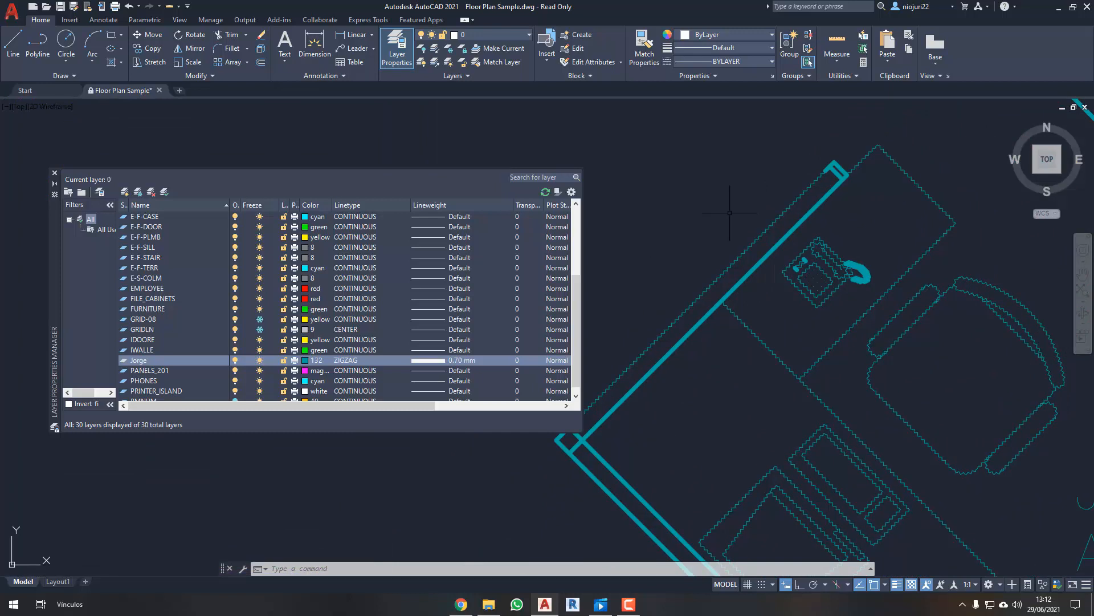
key("Escape")
scroll(725, 209, "up", 2)
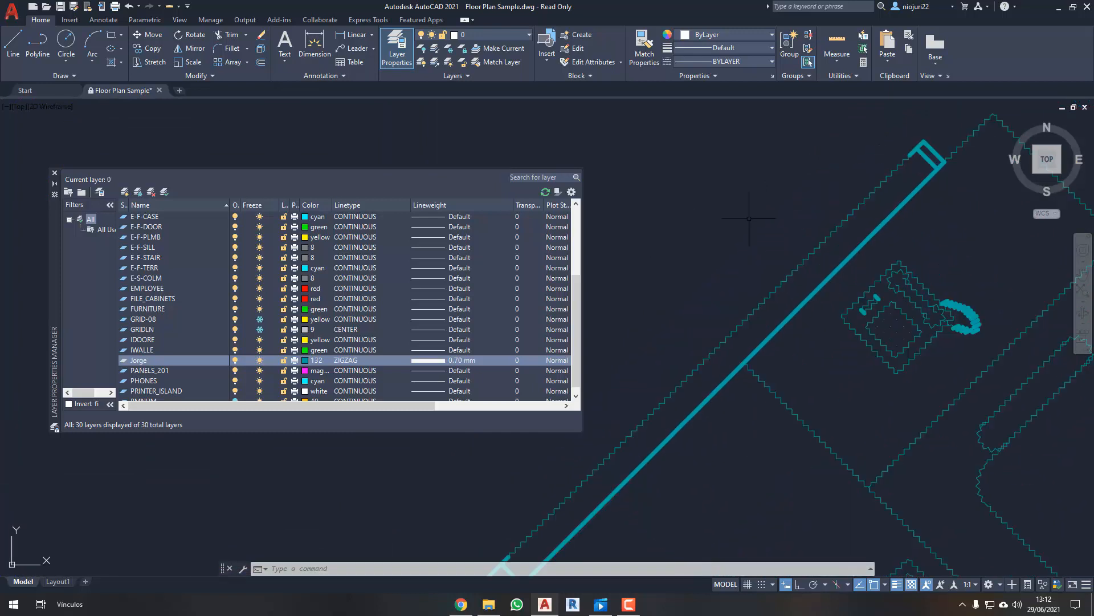
scroll(770, 207, "up", 2)
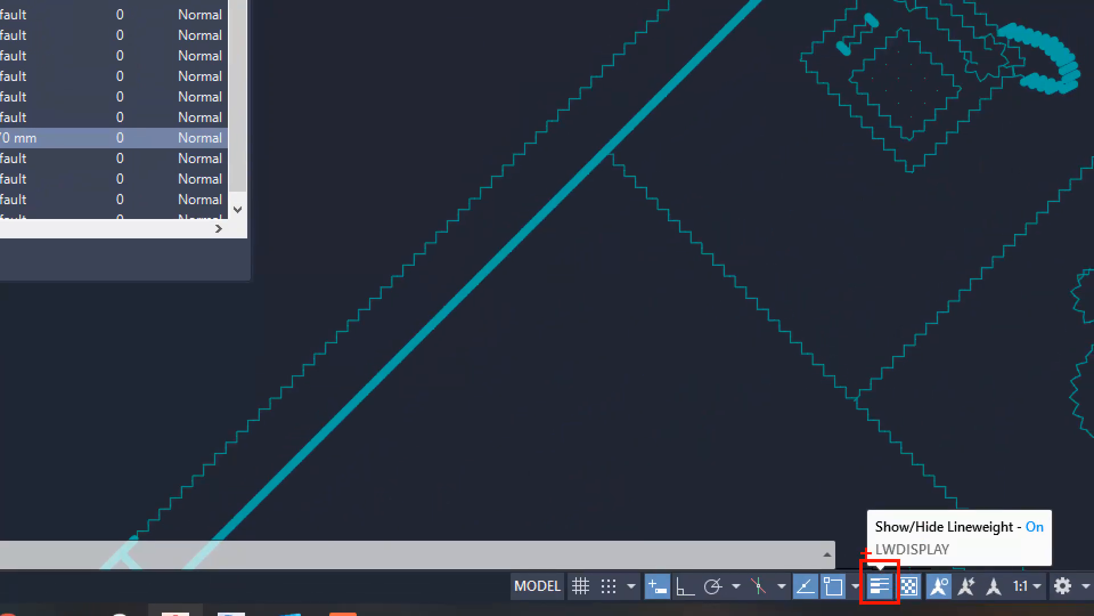
- Turn the drawing's lineweight display off and back on to compare both states
left_click_drag(866, 553, 836, 446, "ctrl+shift")
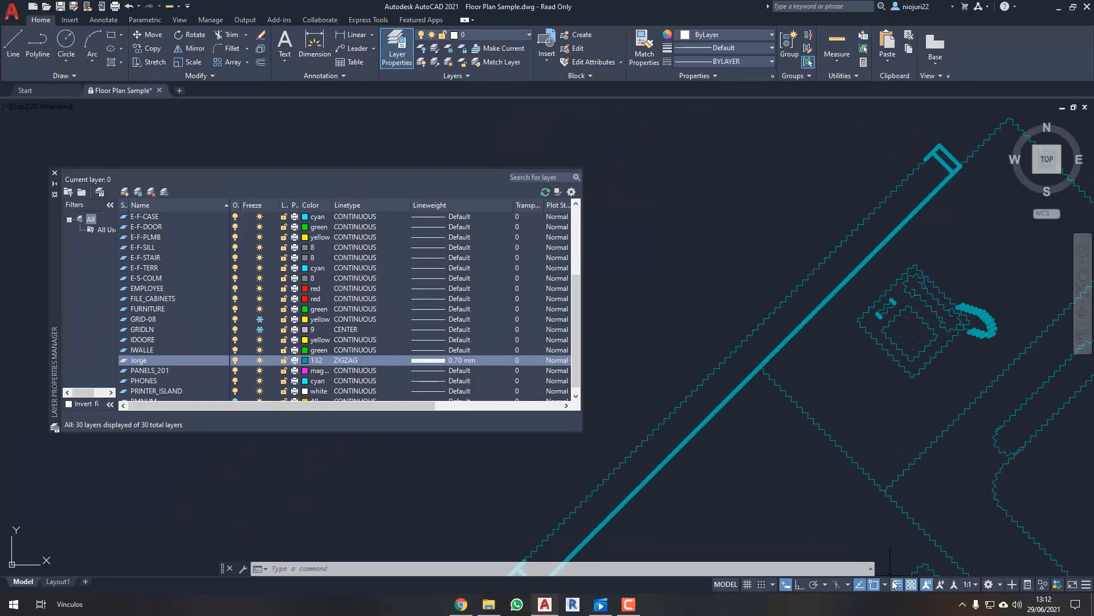
left_click(880, 586)
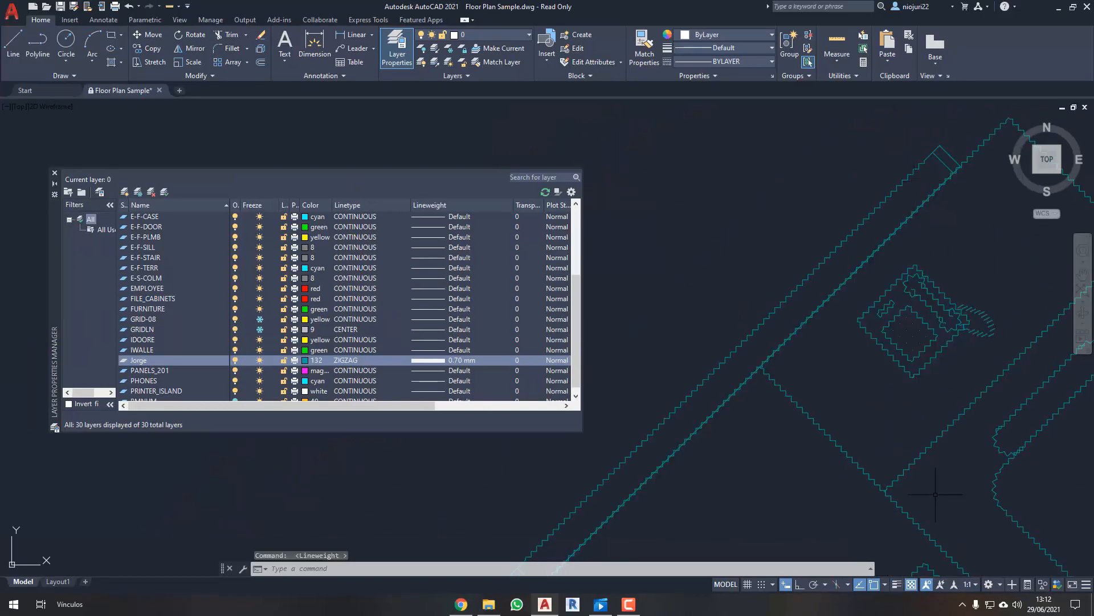
left_click(897, 584)
scroll(782, 439, "down", 1)
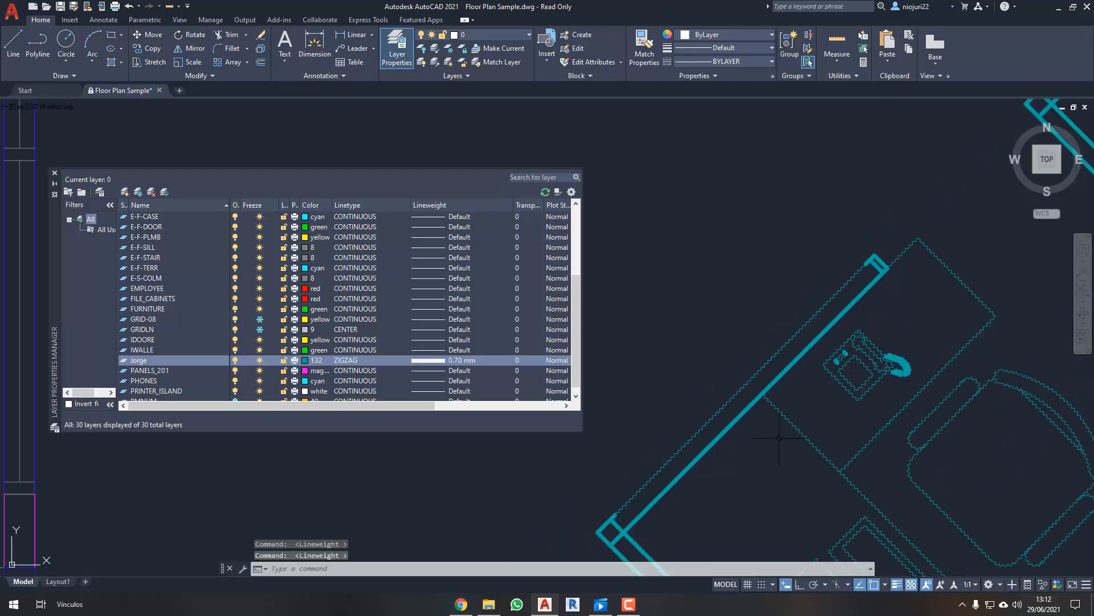
- Remove the LineWeight toggle from the status bar and restore it through the customization list
scroll(780, 439, "down", 1)
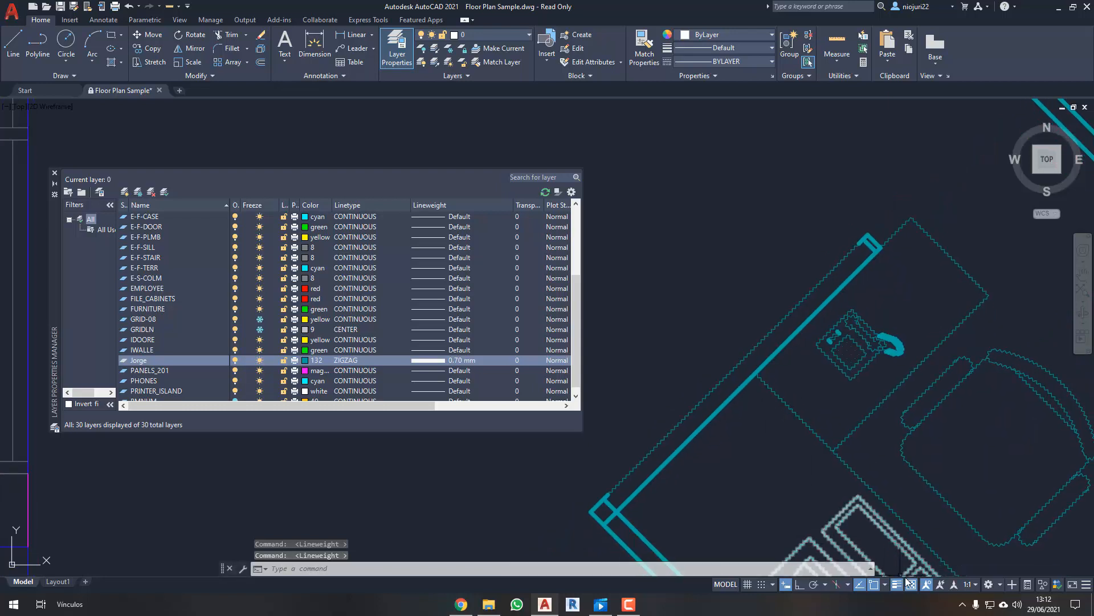
middle_click_drag(729, 423, 865, 489)
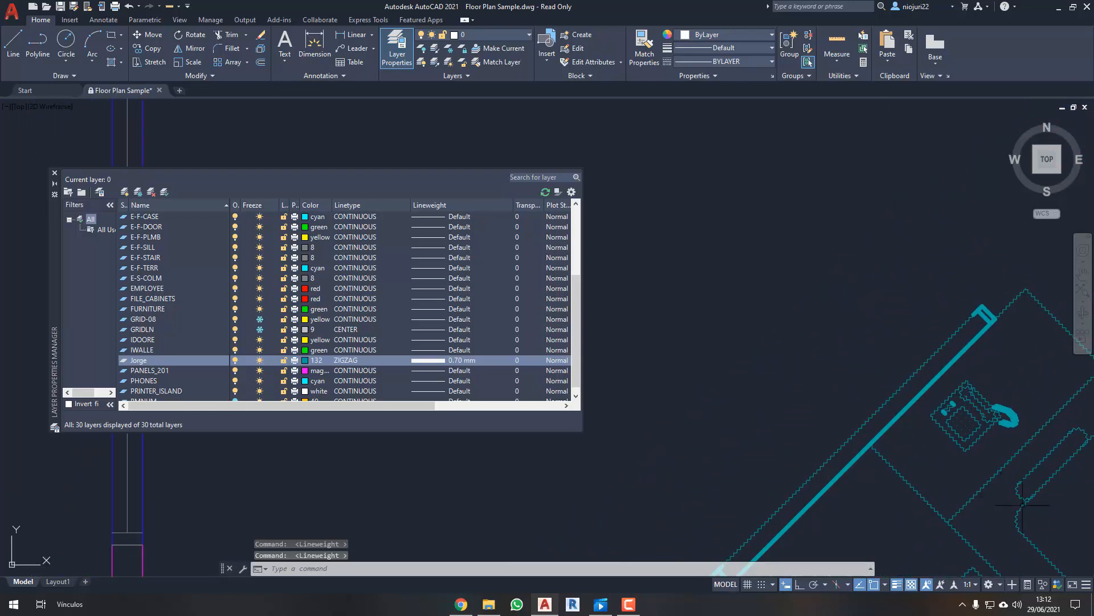
left_click(1086, 585)
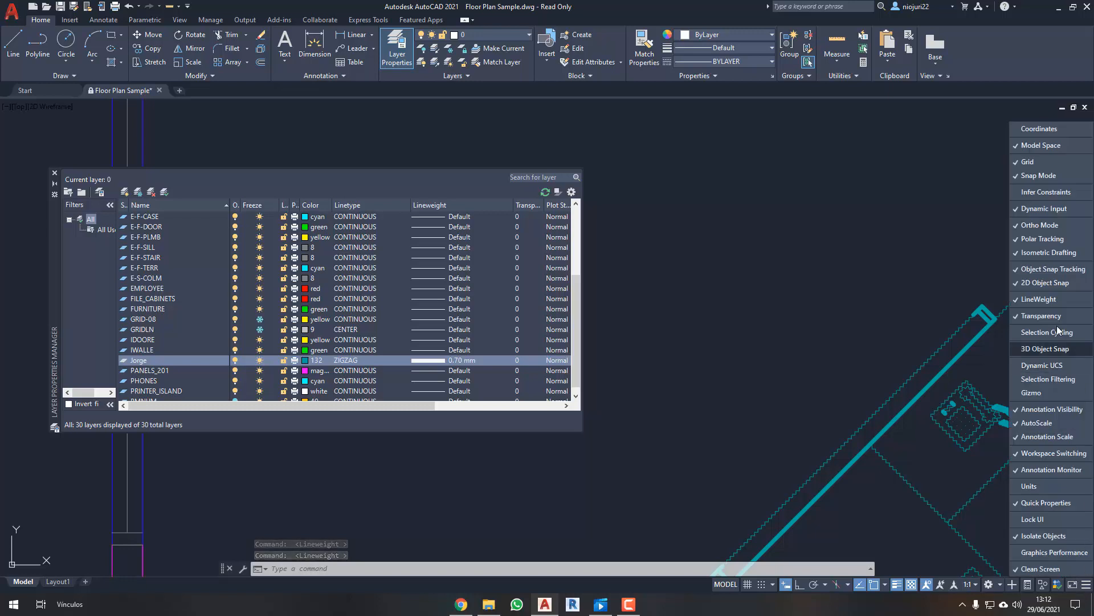
left_click(1046, 300)
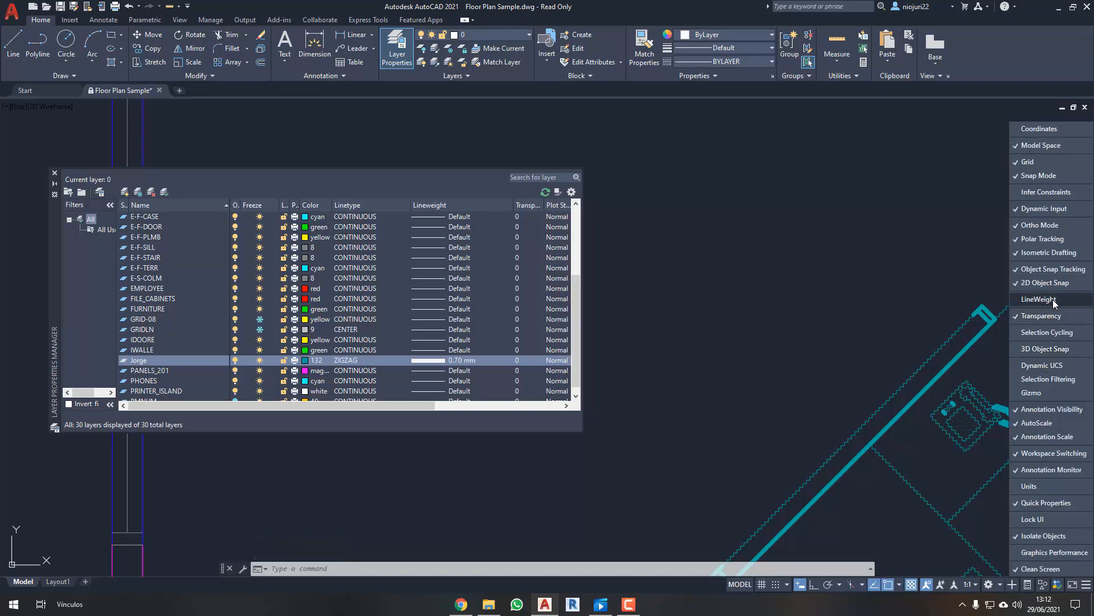
left_click(1055, 300)
left_click(862, 447)
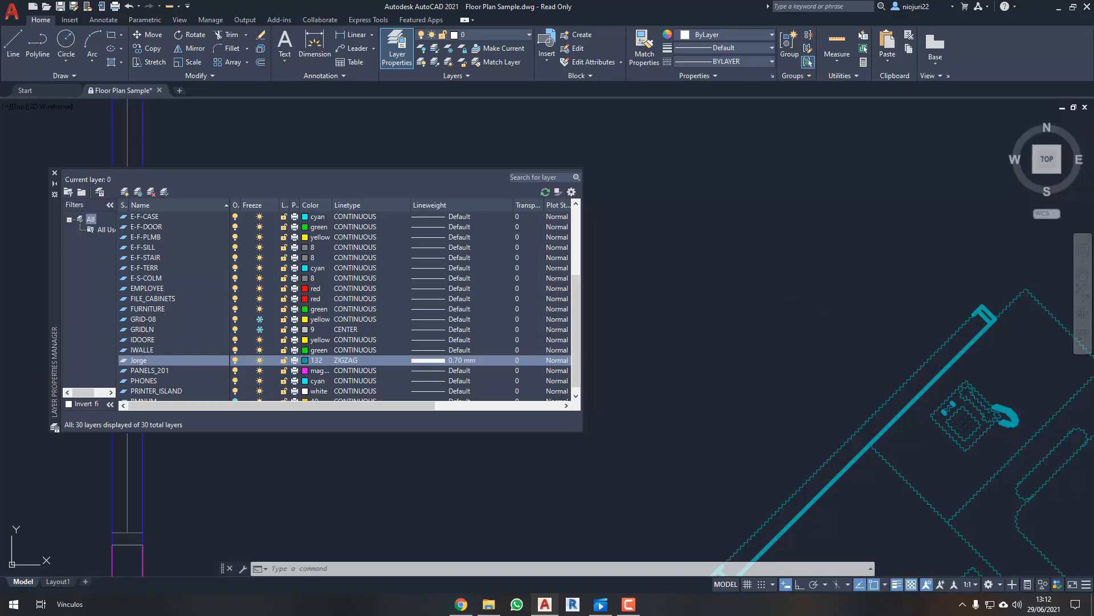
key("Escape")
- Select the thin zigzag partition line to check its colour, lineweight and linetype properties, and clear the selection
scroll(798, 243, "down", 2)
scroll(874, 305, "up", 2)
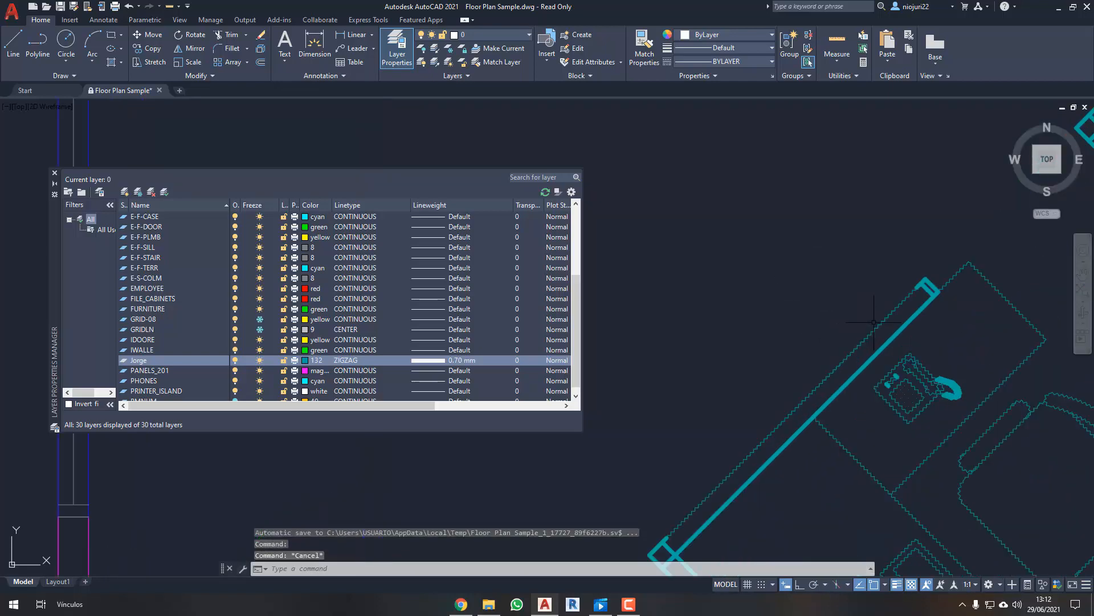
middle_click_drag(937, 325, 789, 310)
middle_click_drag(868, 232, 813, 323)
scroll(853, 265, "down", 5)
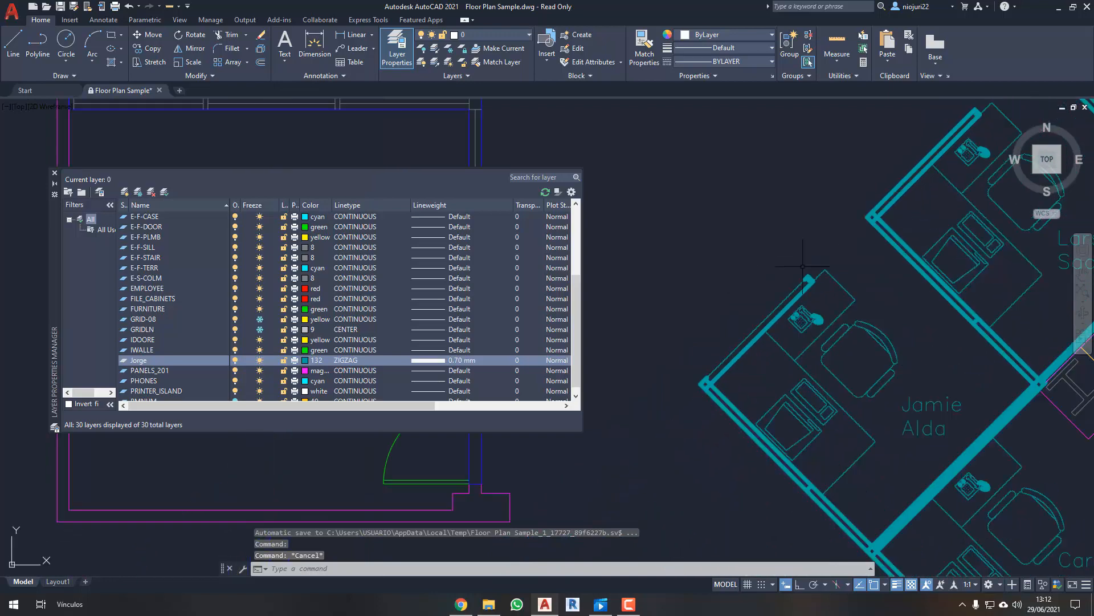
scroll(803, 284, "up", 10)
middle_click_drag(773, 268, 779, 276)
scroll(767, 254, "up", 2)
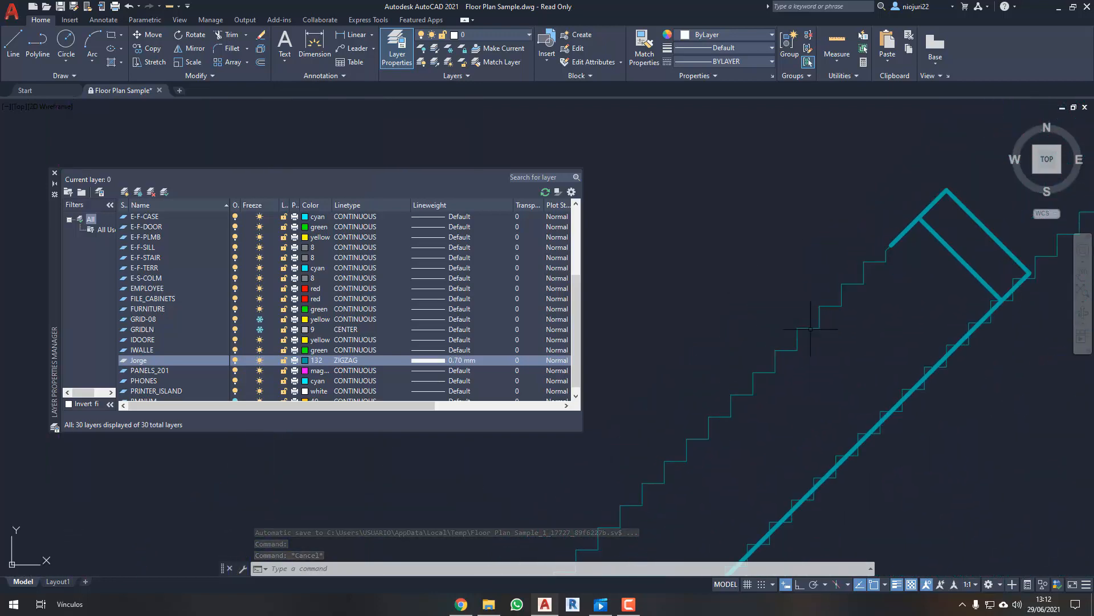
left_click(812, 325)
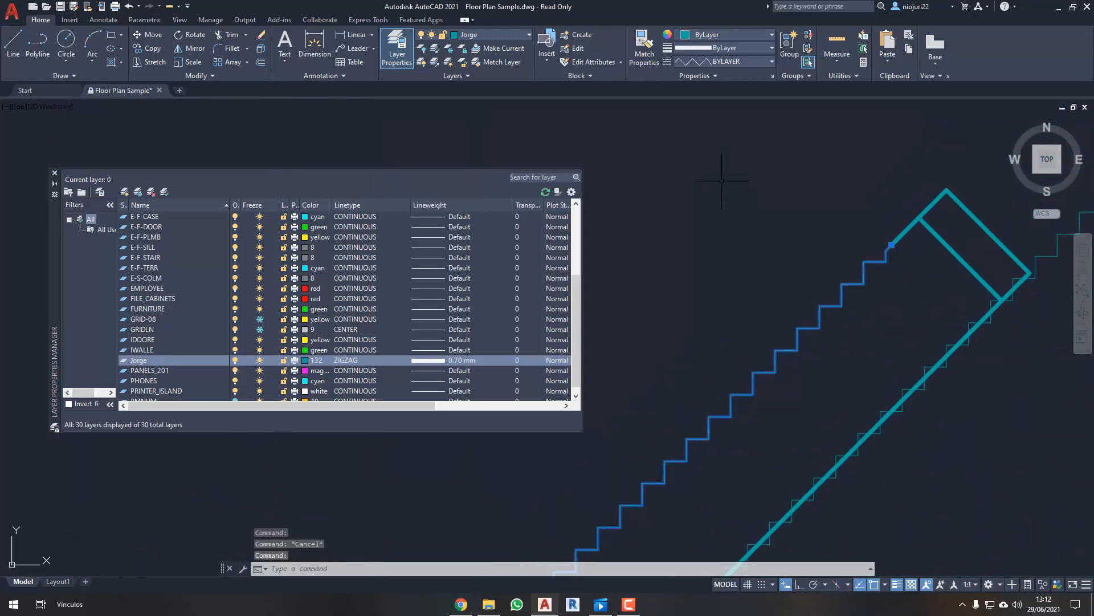
key("Escape")
- Select the outer zigzag partition line and compare its thickness up close with the solid lines at the partition's end
scroll(787, 237, "up", 3)
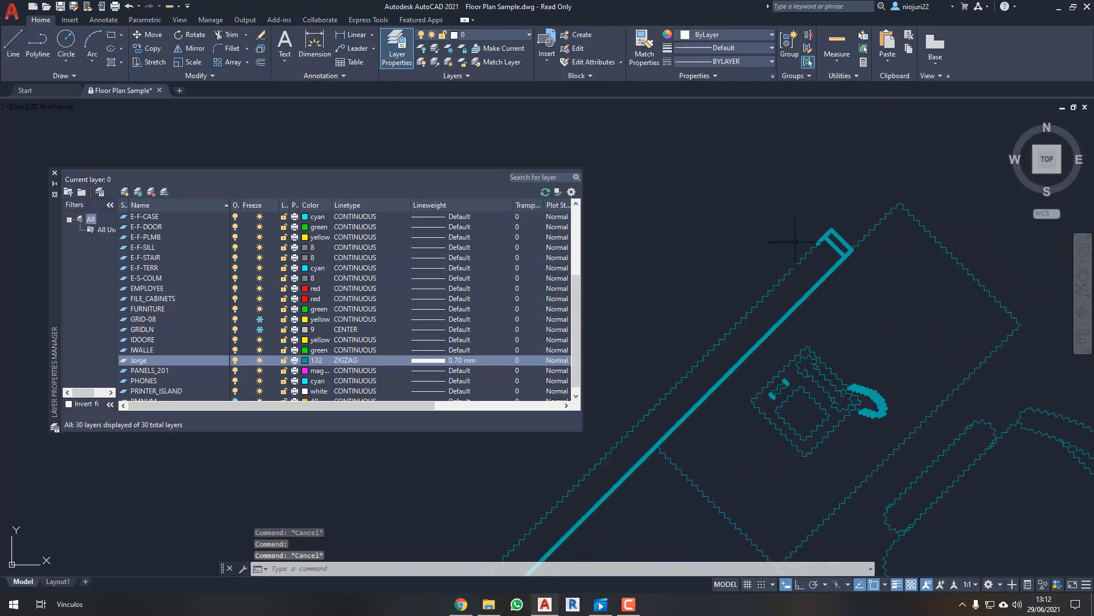
middle_click_drag(781, 245, 758, 266)
scroll(777, 256, "up", 6)
left_click(777, 276)
scroll(779, 227, "up", 2)
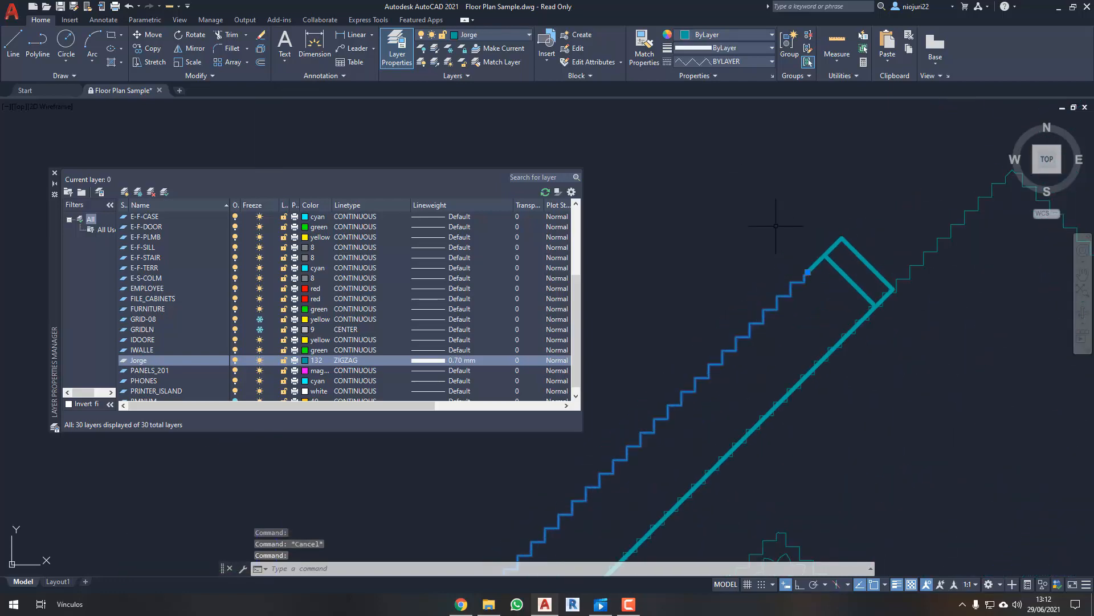
middle_click_drag(777, 227, 779, 276)
scroll(778, 276, "up", 2)
key("Escape")
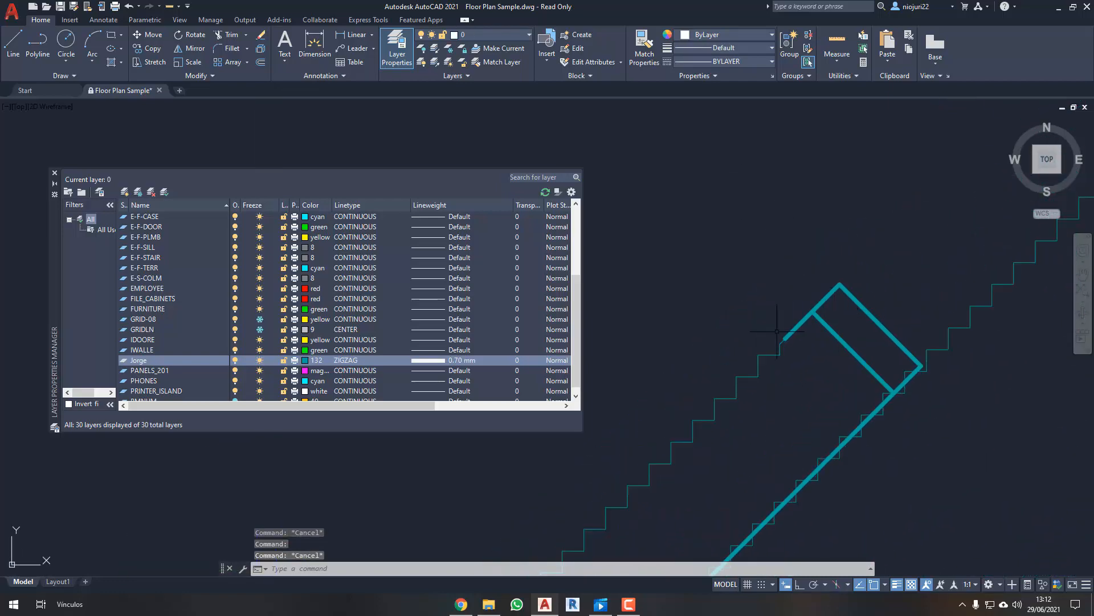
scroll(776, 349, "down", 6)
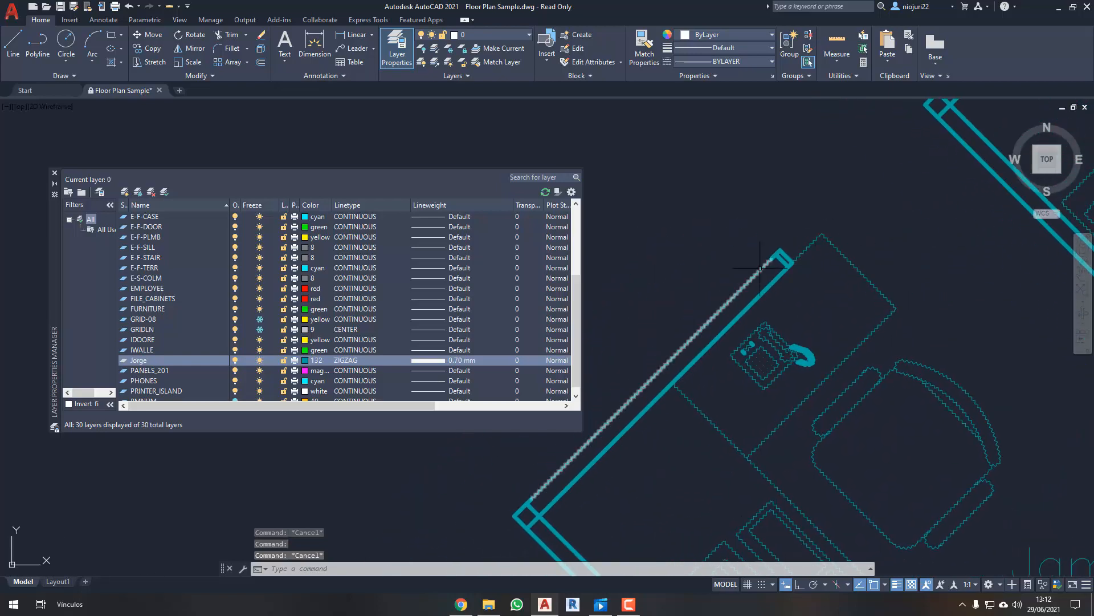
- Set the lineweight of the workstation layer with colour 132 to 0.30 mm
scroll(756, 265, "up", 4)
left_click(756, 266)
scroll(756, 266, "up", 8)
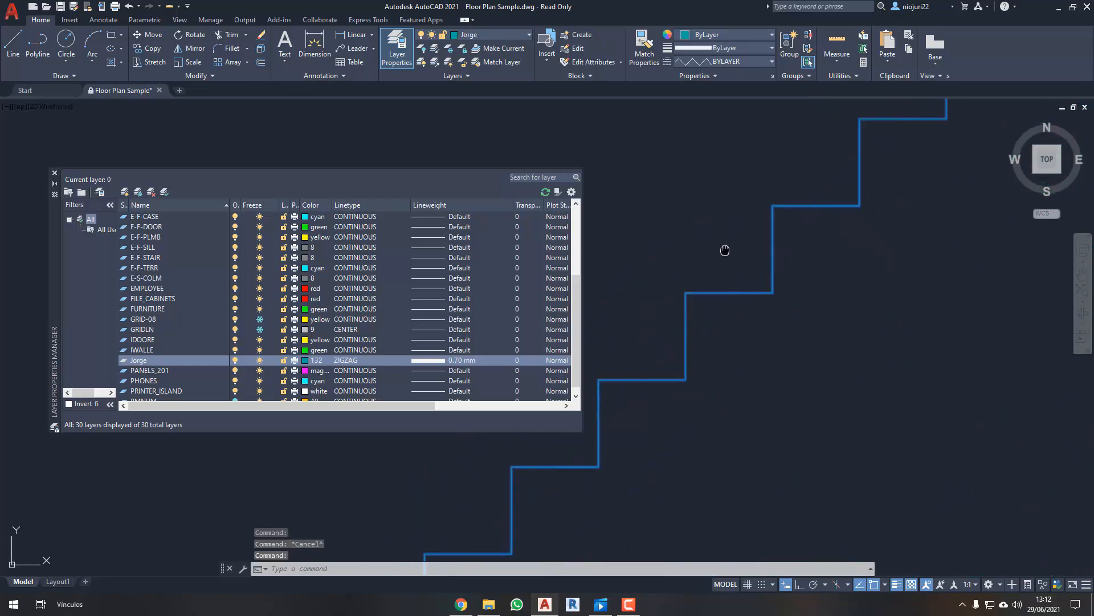
key("Escape")
left_click(492, 360)
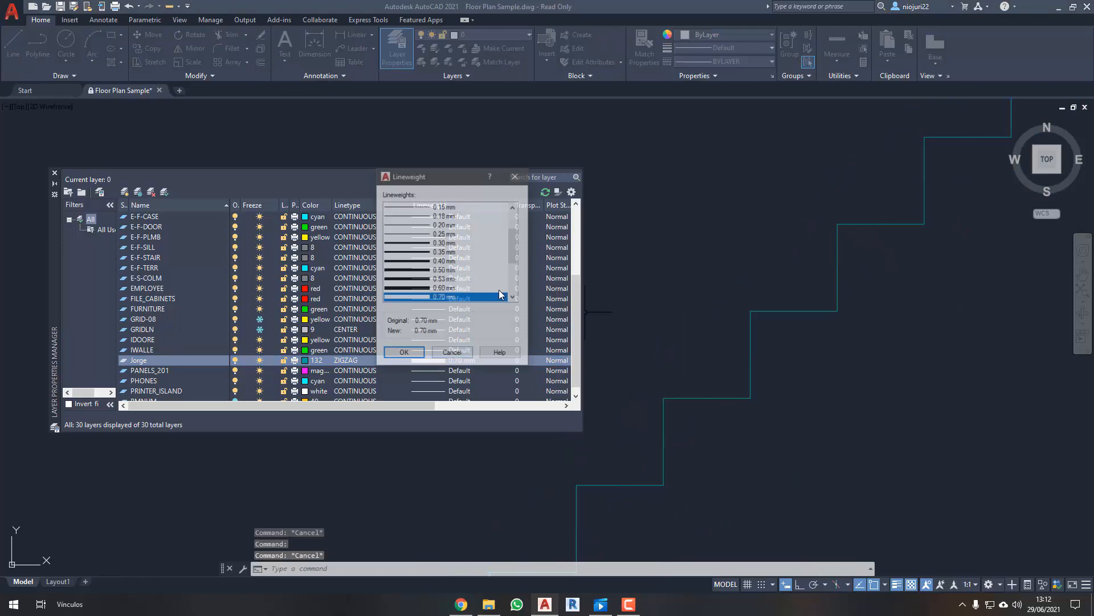
left_click(445, 243)
left_click(422, 352)
- Select the outer zigzag partition line, examine how the 0.30 mm lineweight displays near and far, and clear the selection
left_click(750, 351)
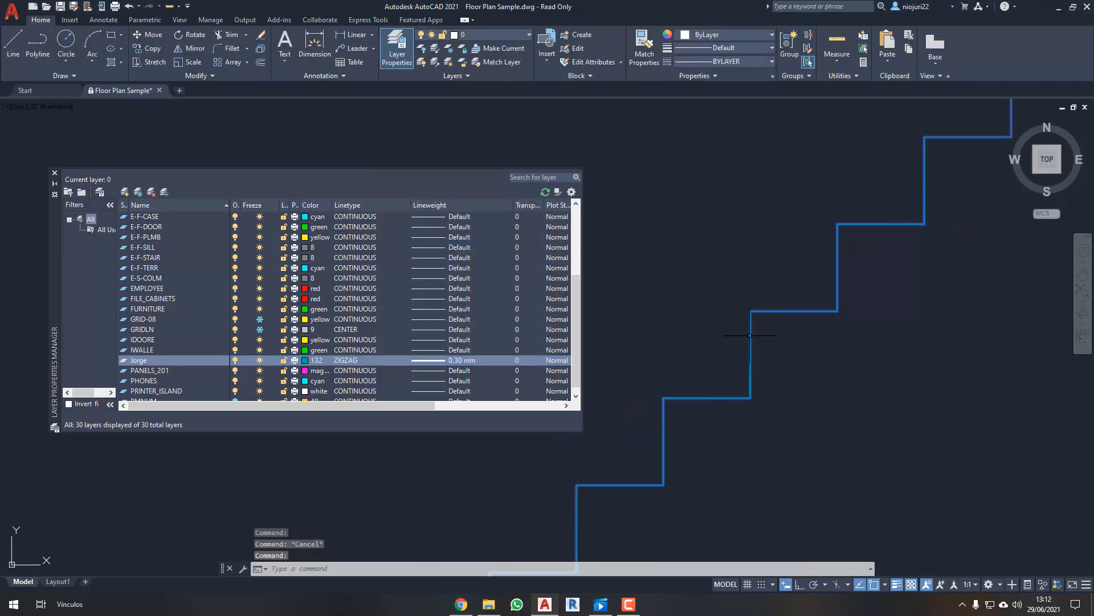
scroll(741, 348, "down", 3)
scroll(719, 277, "down", 4)
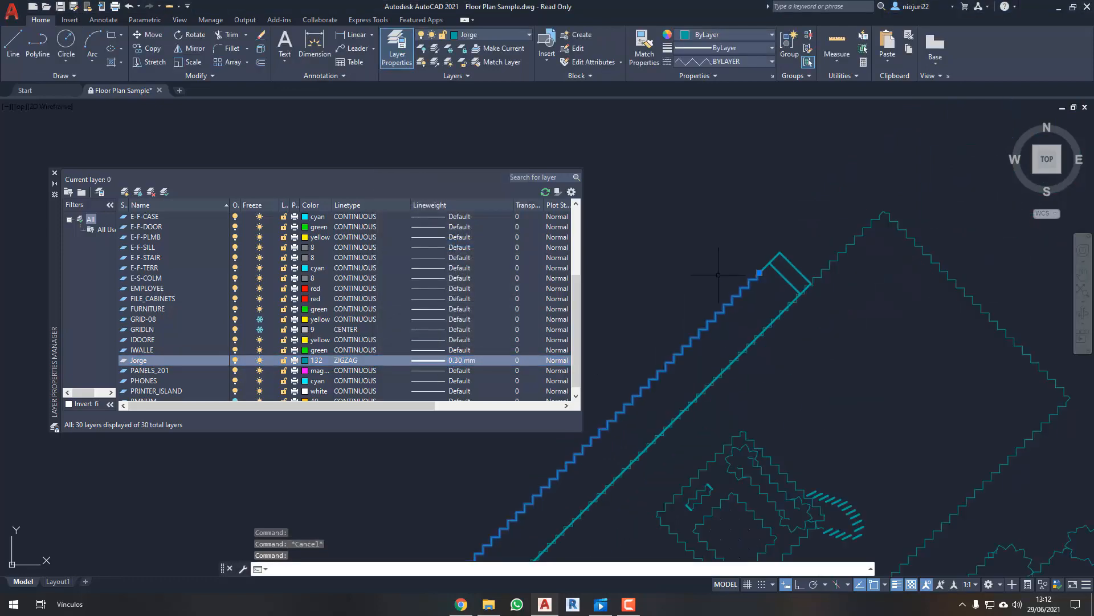
scroll(719, 275, "up", 3)
scroll(752, 303, "up", 4)
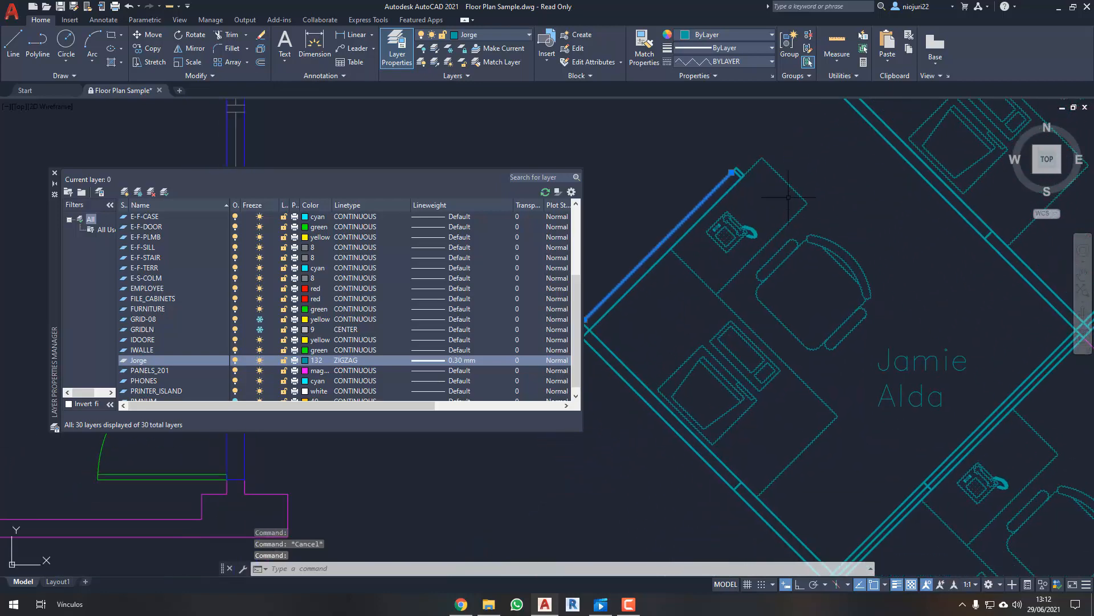
scroll(710, 247, "up", 4)
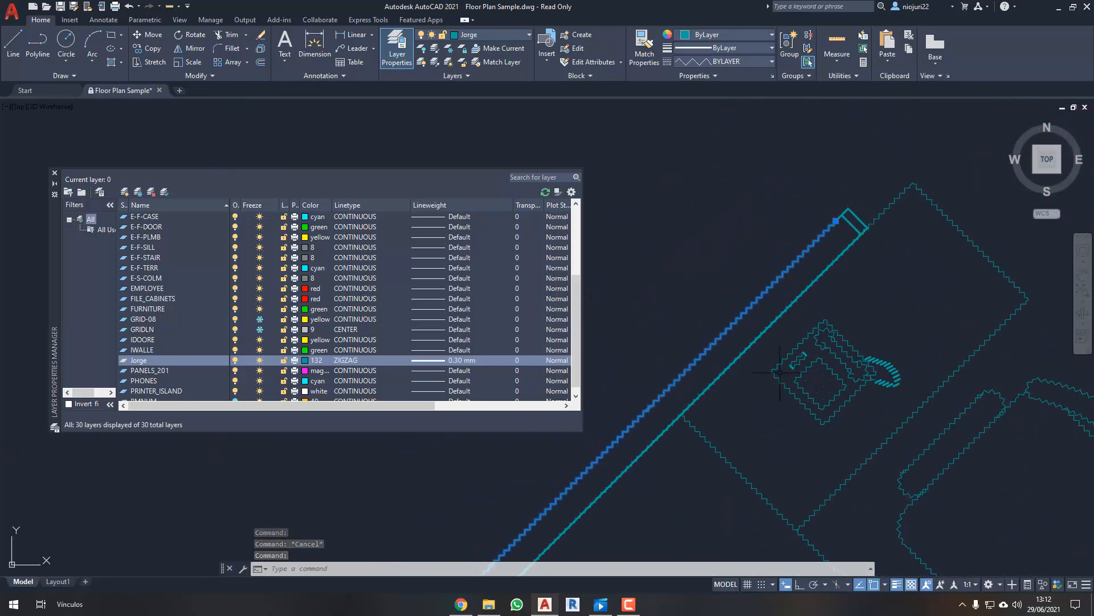
scroll(782, 232, "up", 5)
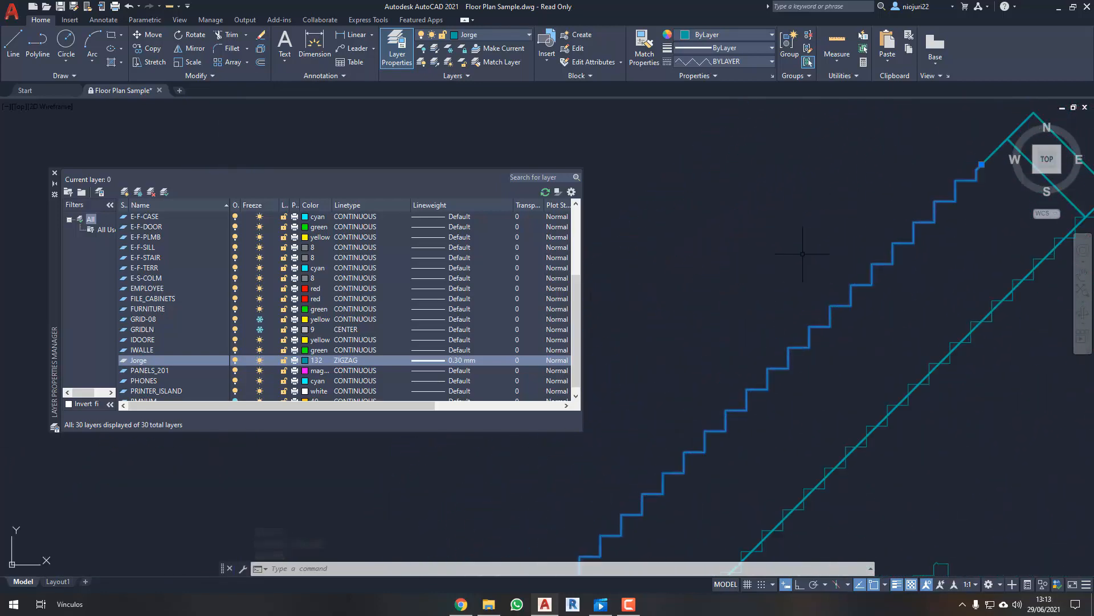
middle_click_drag(882, 266, 744, 343)
key("Escape")
key("Escape")
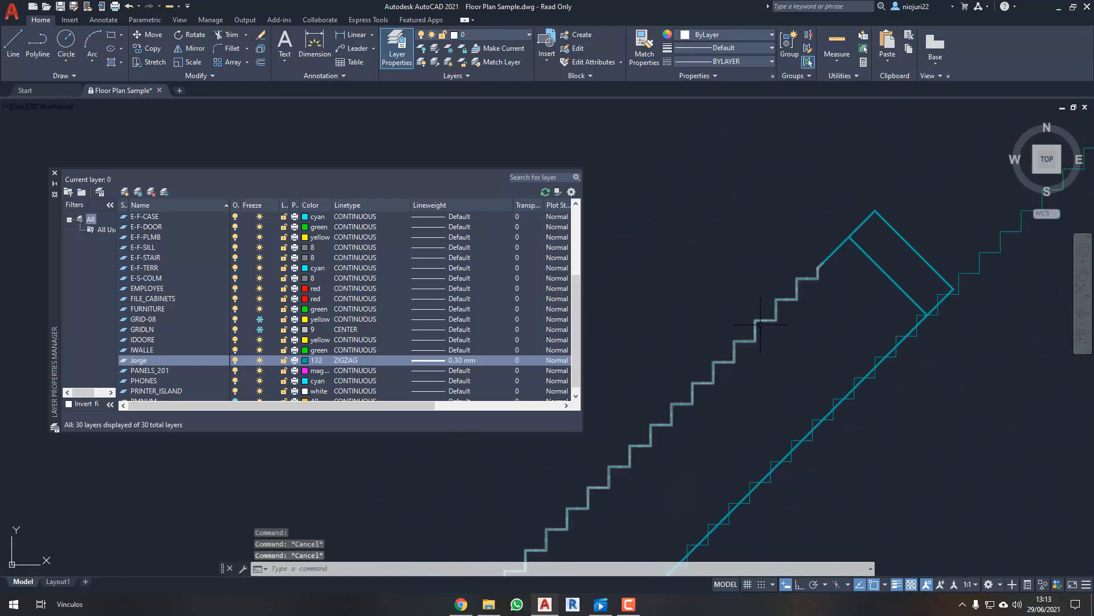
- Change the workstation layer's linetype to CONTINUOUS
scroll(798, 318, "down", 7)
middle_click_drag(828, 336, 823, 247)
scroll(824, 248, "down", 3)
middle_click_drag(886, 328, 764, 315)
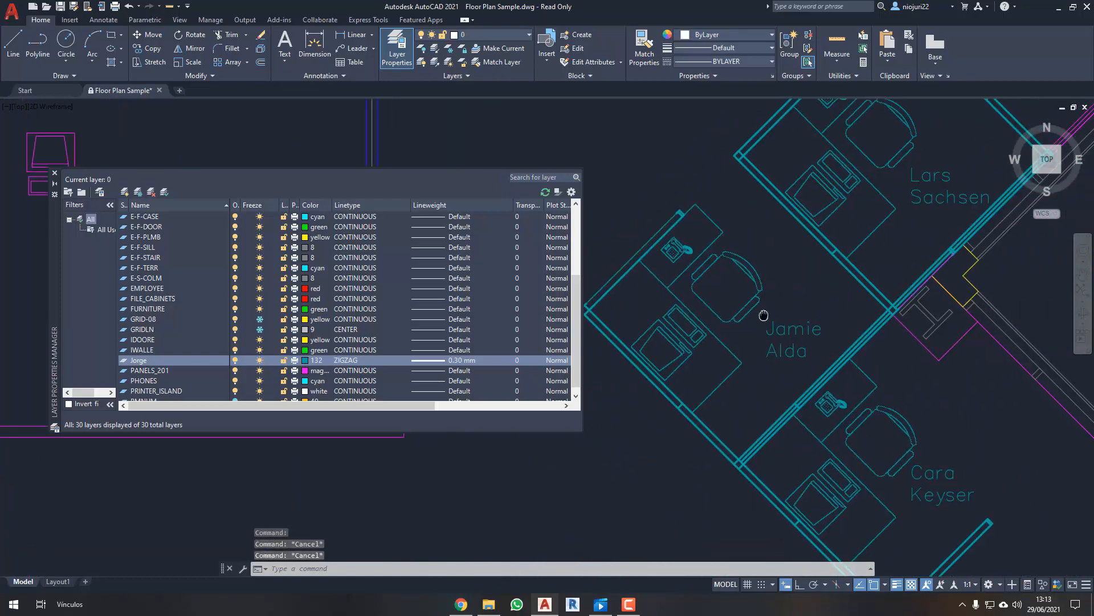
scroll(741, 330, "up", 3)
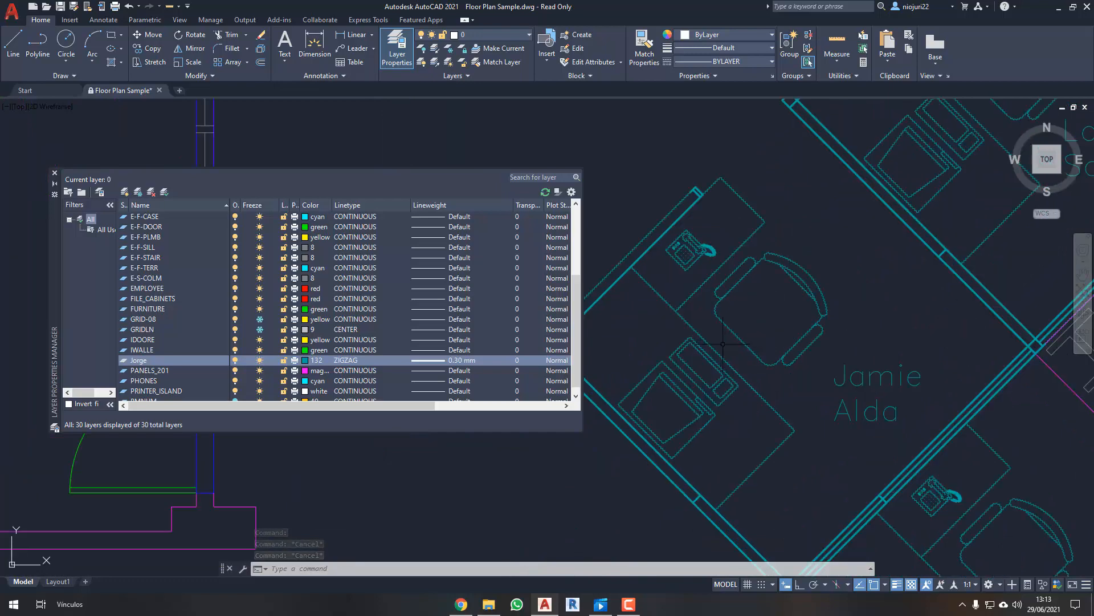
scroll(718, 336, "up", 5)
left_click(357, 360)
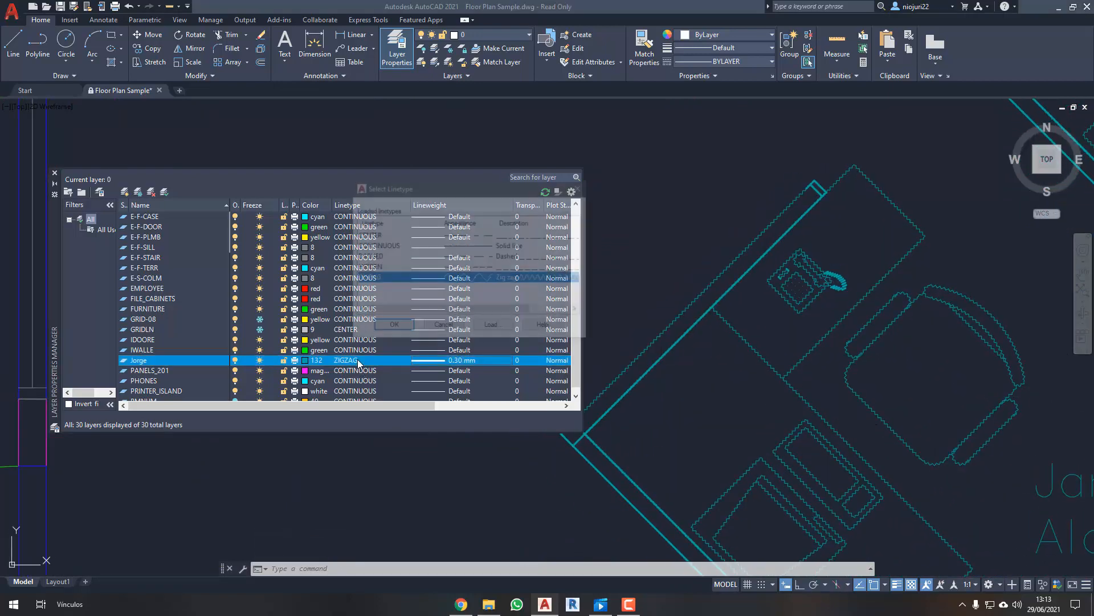
left_click(429, 248)
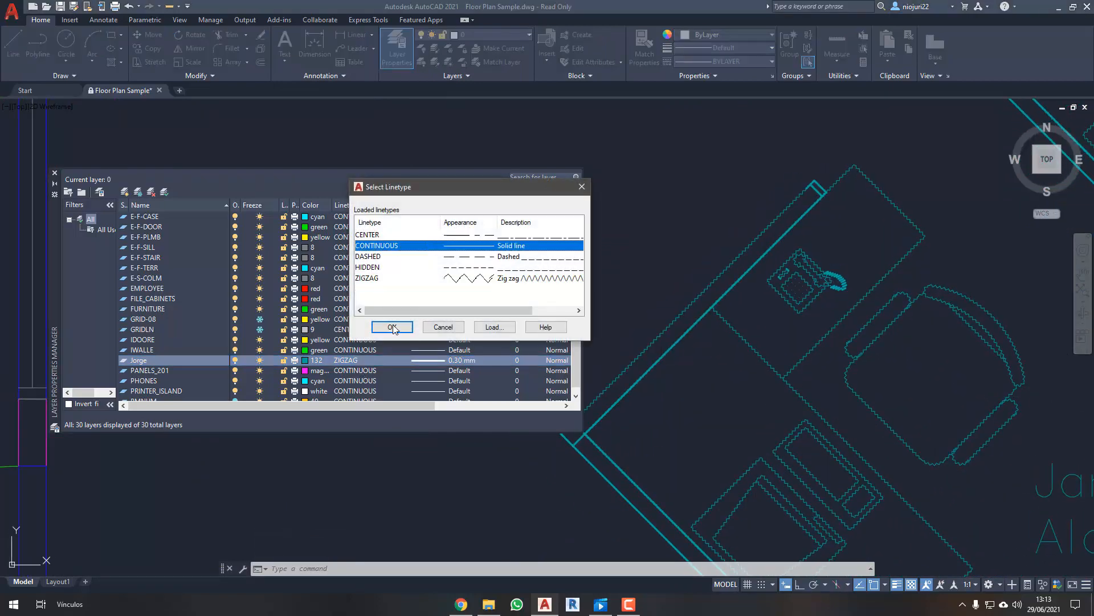
left_click(393, 327)
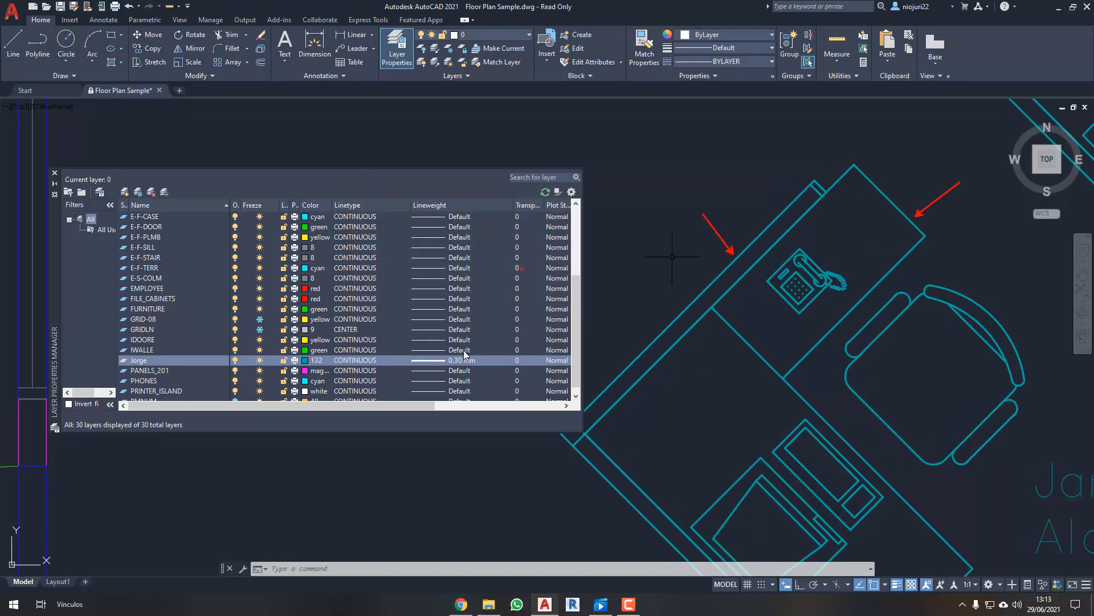
- Assign the ZIGZAG linetype back to the workstation layer and view the partition lines up close
left_click(356, 360)
left_click(472, 279)
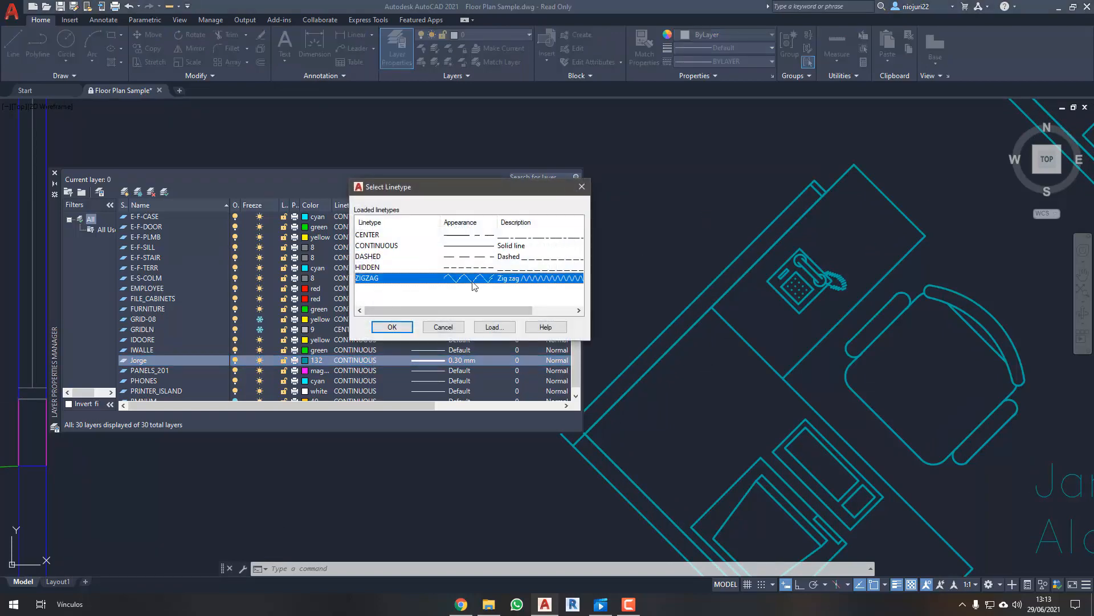
left_click(392, 326)
scroll(692, 205, "up", 5)
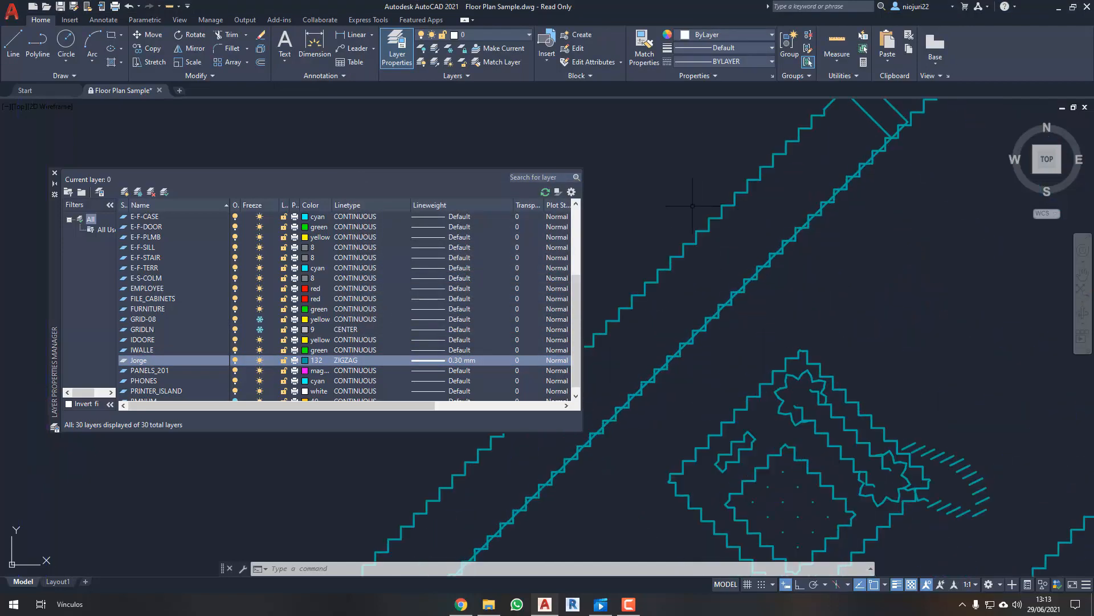
middle_click_drag(693, 205, 728, 321)
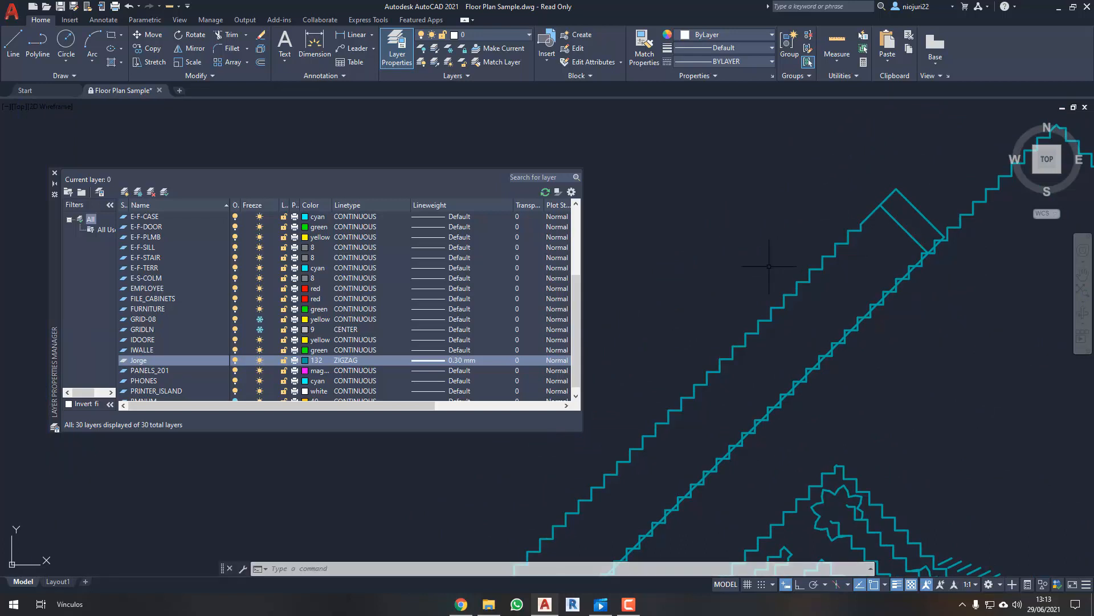
- Switch the workstation layer's linetype to CONTINUOUS and back to ZIGZAG to compare both on the partition lines
left_click(354, 361)
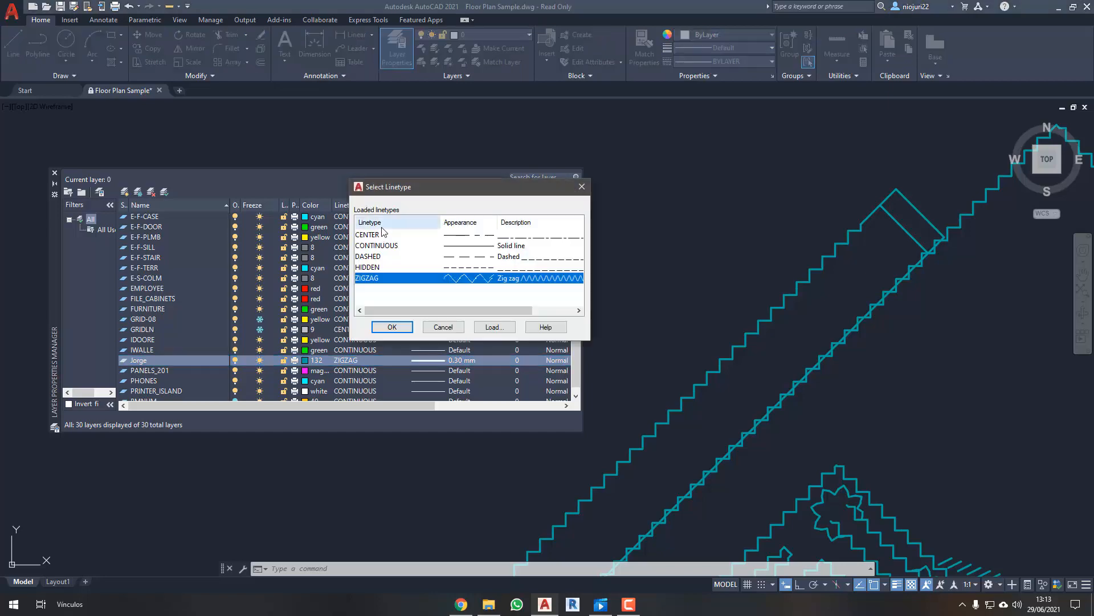
left_click(392, 327)
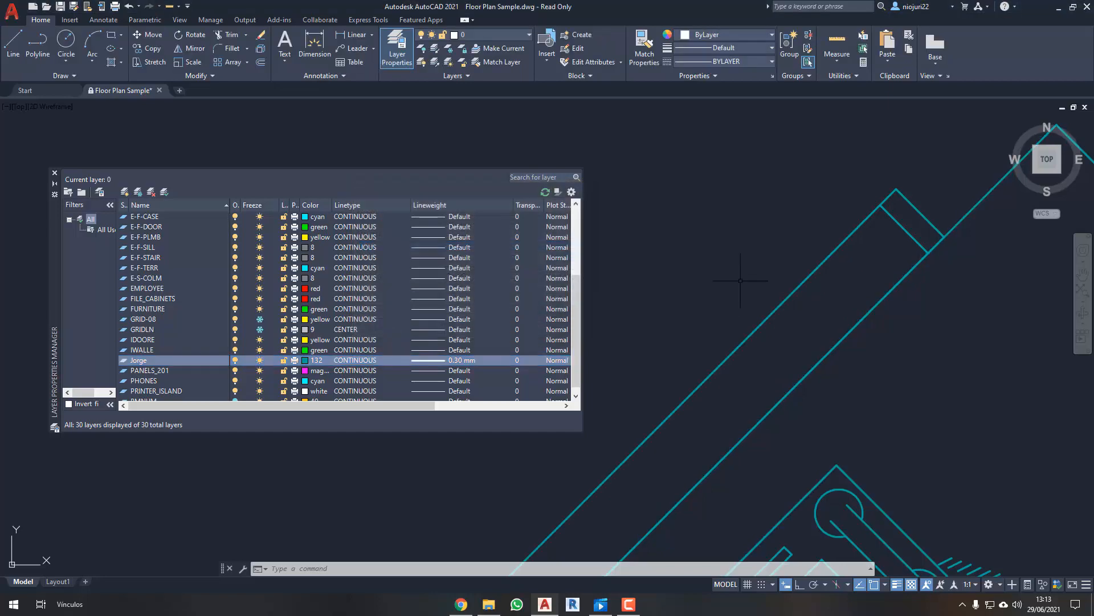
left_click(365, 361)
left_click(368, 277)
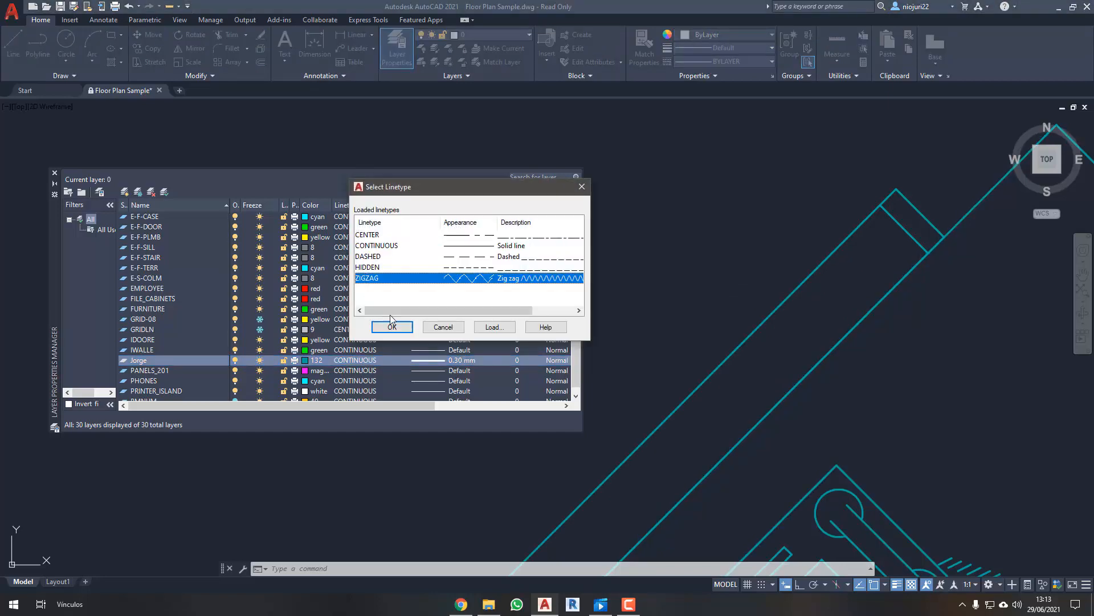
left_click(392, 327)
- Regenerate the drawing with REGEN and check the workstation chair's layer, colour and linetype
scroll(664, 293, "up", 3)
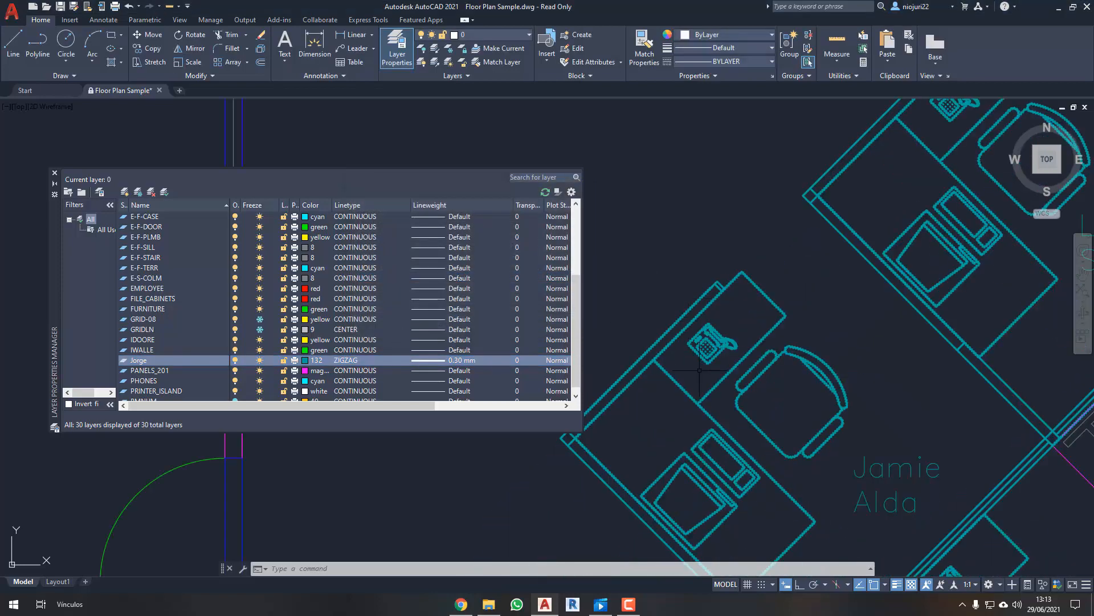
scroll(695, 376, "up", 2)
middle_click_drag(695, 376, 755, 363)
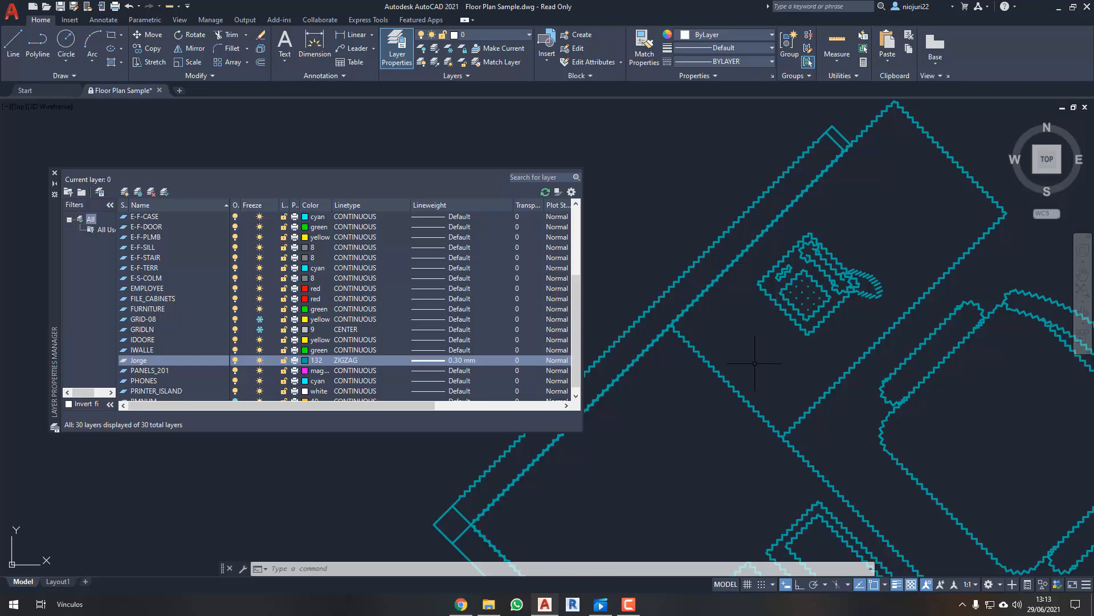
type("re")
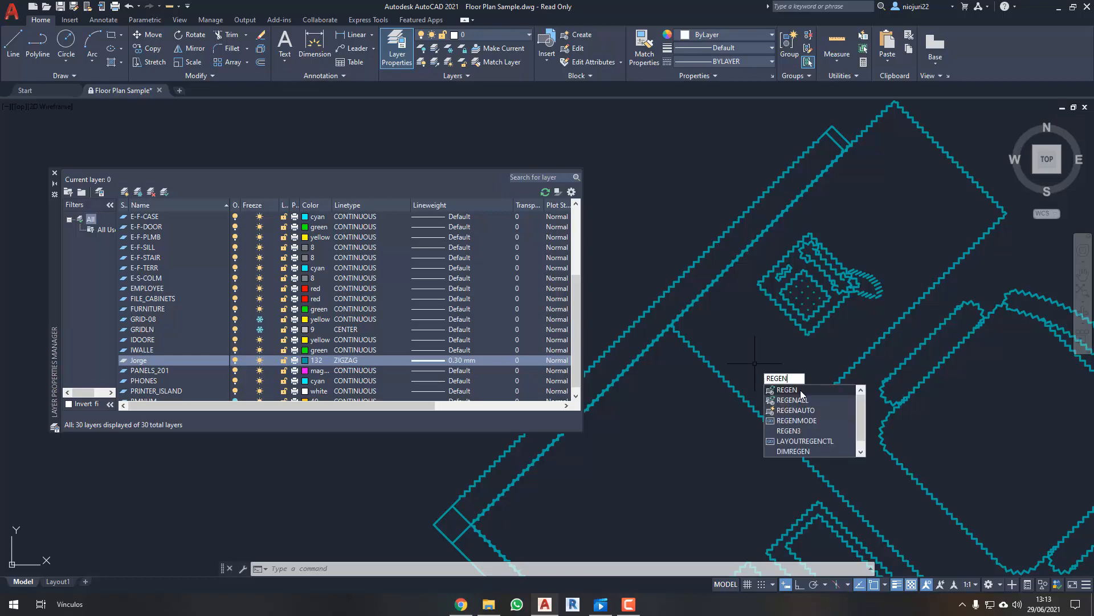
left_click(801, 394)
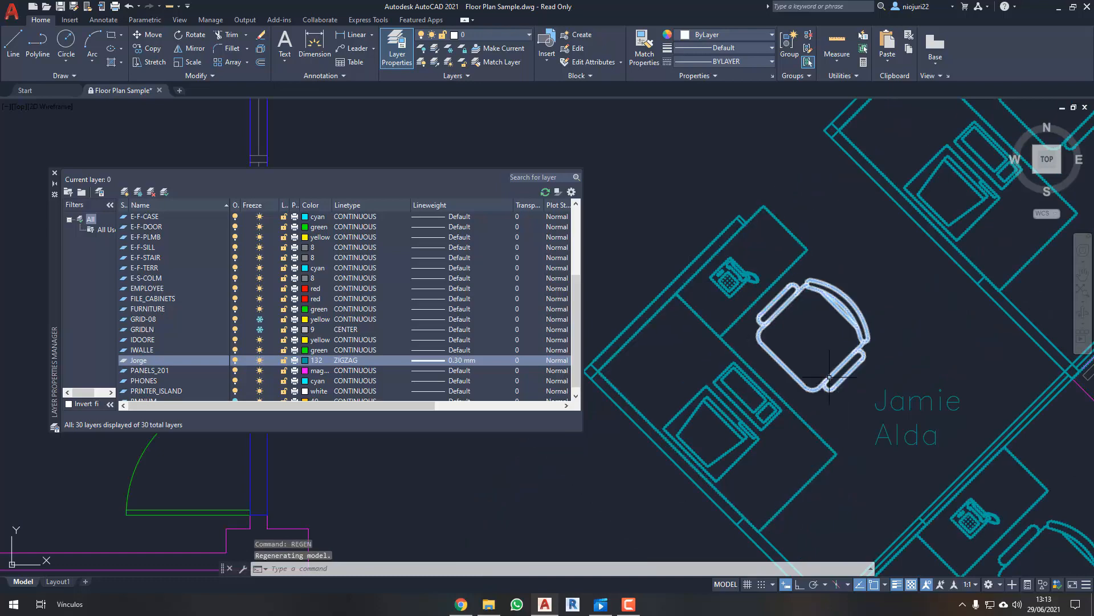
mouse_move(831, 376)
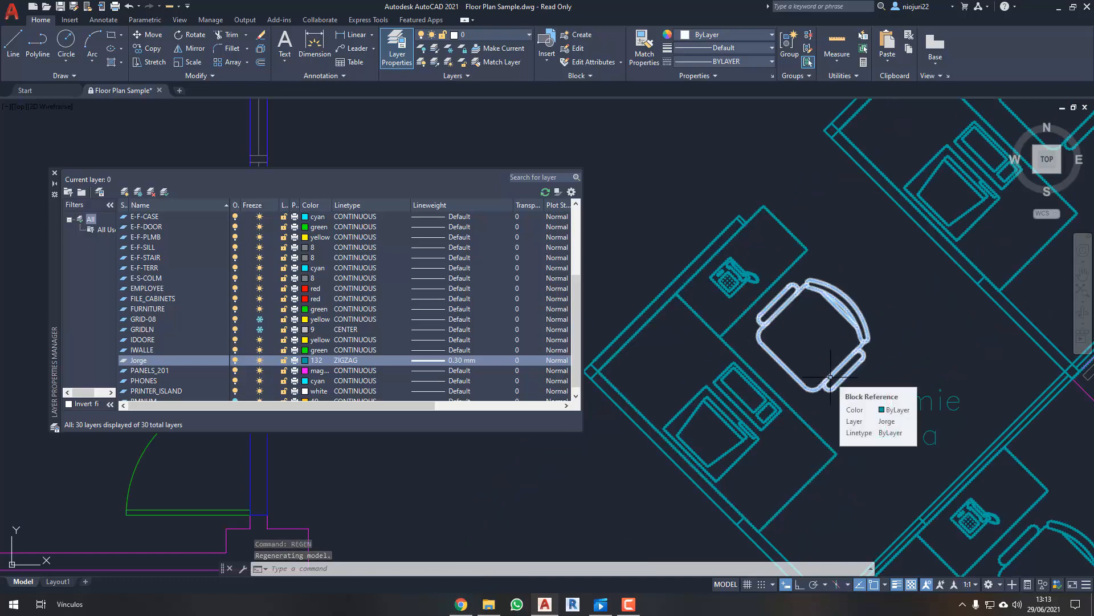
scroll(831, 376, "down", 6)
scroll(778, 333, "up", 4)
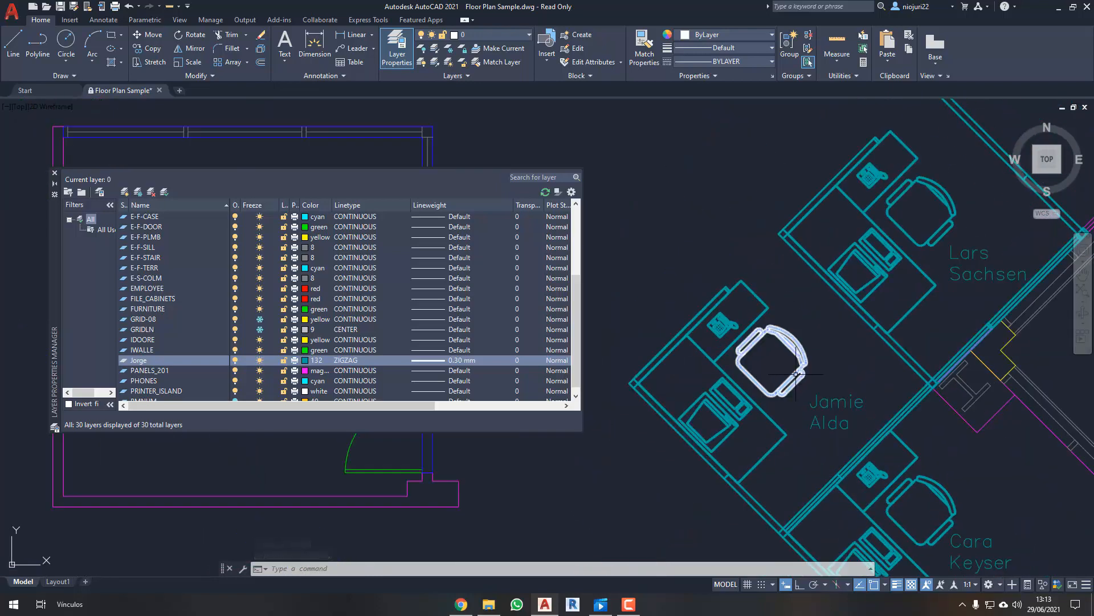
scroll(778, 332, "down", 4)
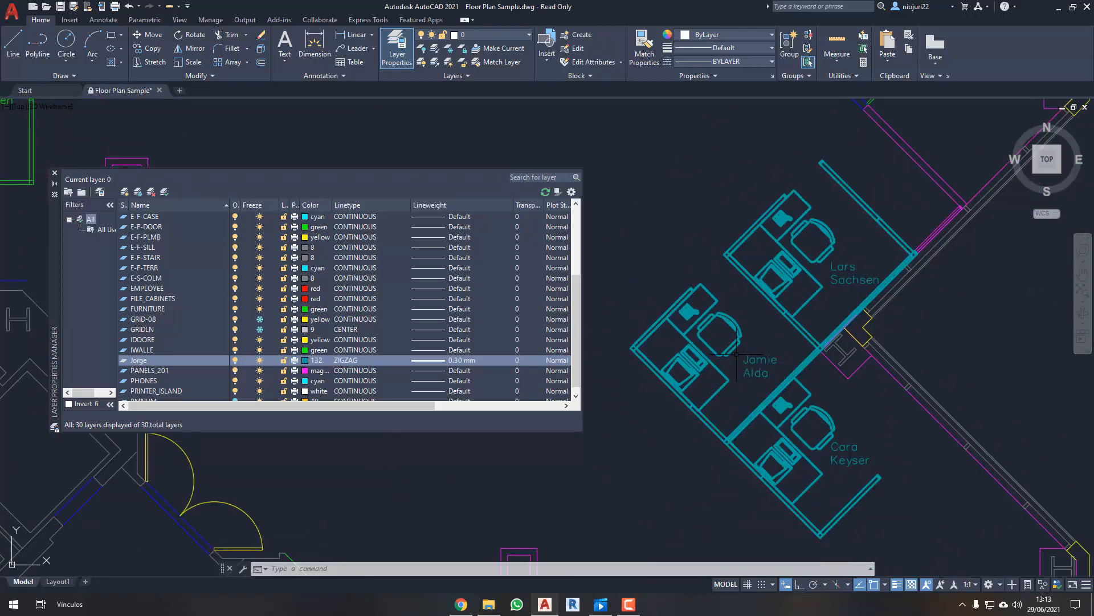
- Widen the Transparency column in the layer list so its full heading and values can be read
left_click_drag(406, 405, 468, 409)
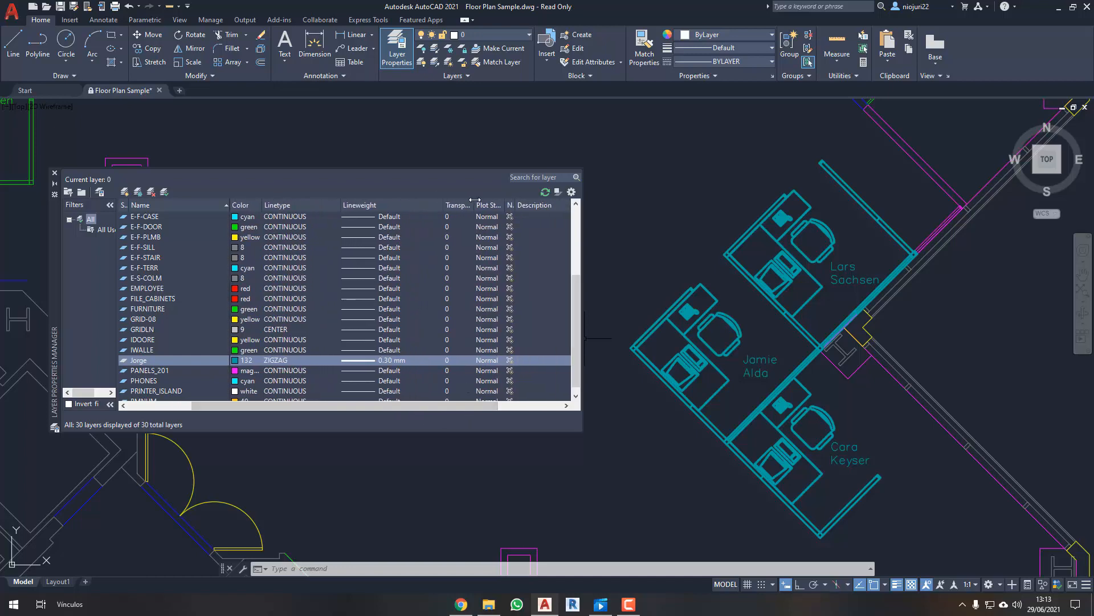
left_click_drag(515, 207, 528, 208)
left_click_drag(444, 206, 410, 204)
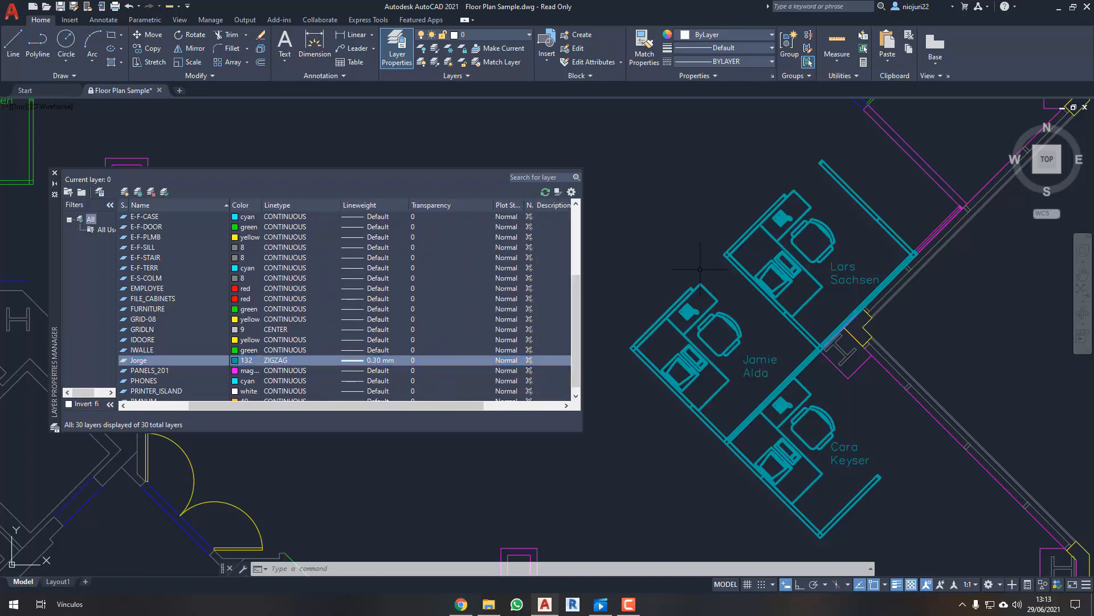
left_click(682, 264)
key("Escape")
- Set the workstation layer's transparency to 70
scroll(680, 264, "up", 2)
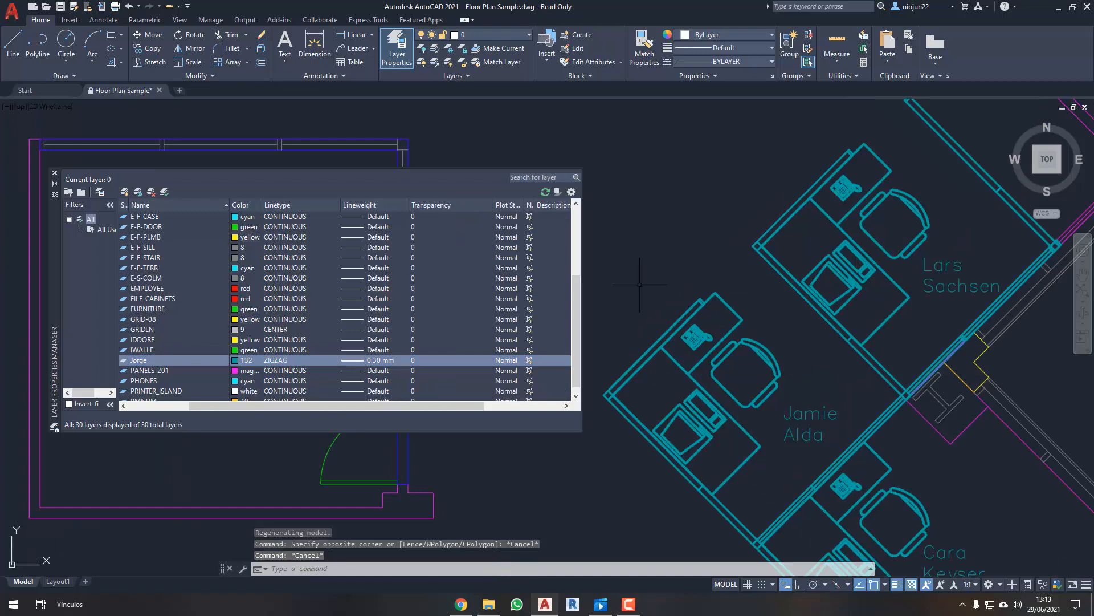
left_click(419, 360)
type("70")
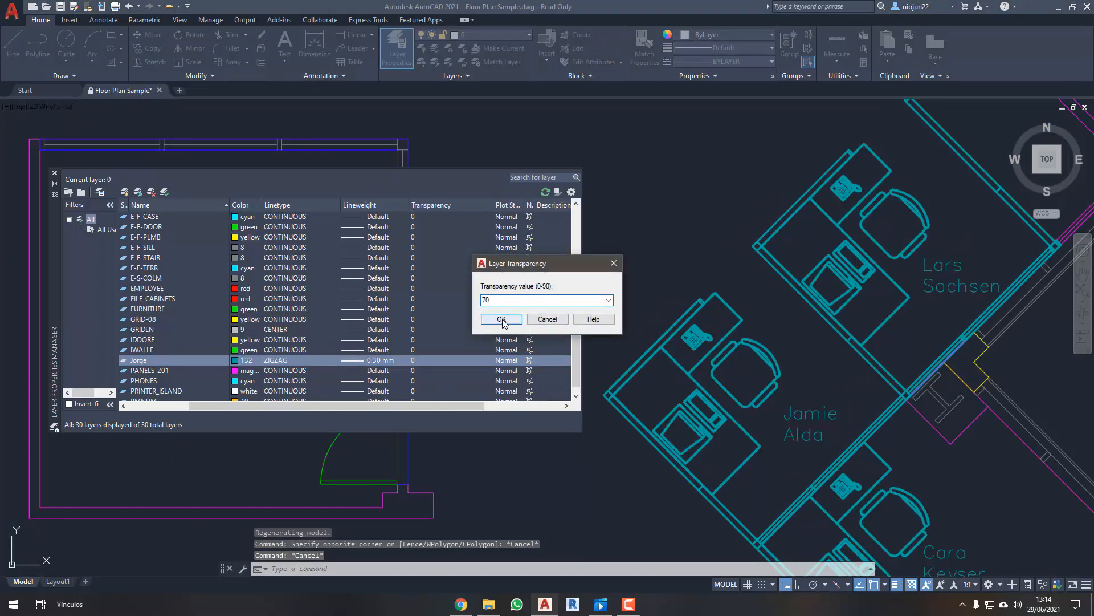
left_click(502, 318)
middle_click_drag(677, 266, 696, 218)
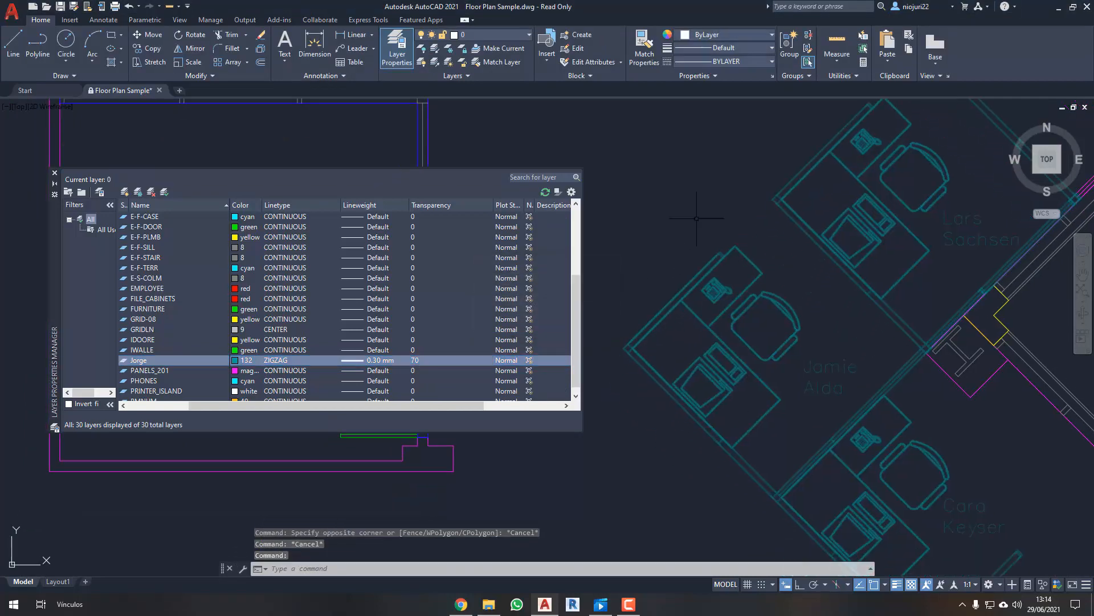
- Turn the drawing's transparency display off and back on to compare how the workstation layer looks in both states
mouse_move(655, 269)
left_mouse_down()
mouse_move(705, 494)
mouse_move(990, 353)
mouse_move(665, 293)
left_mouse_up()
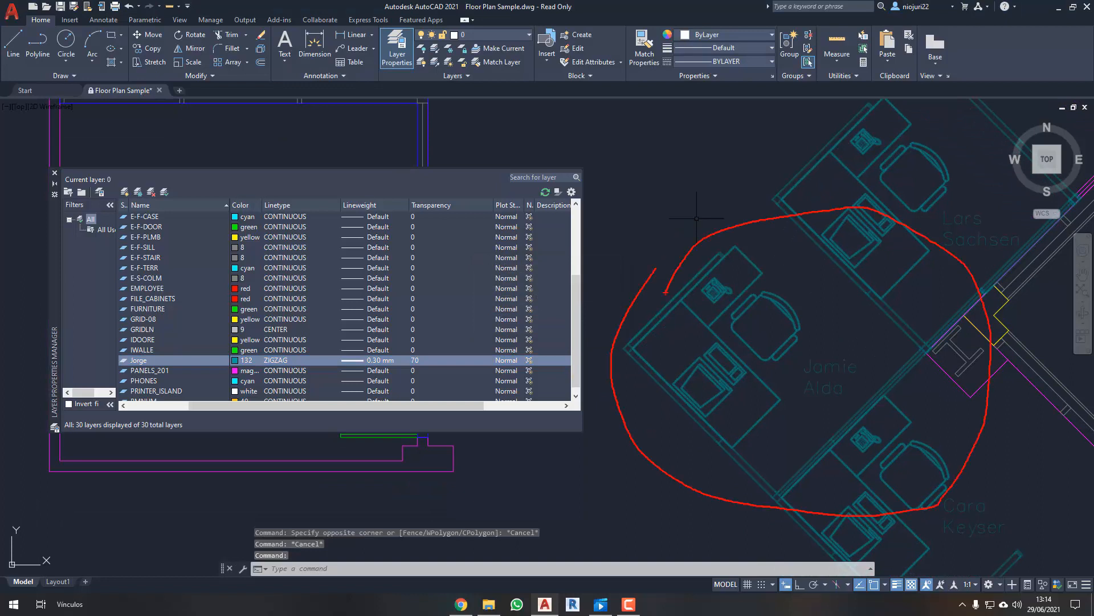
key("Escape")
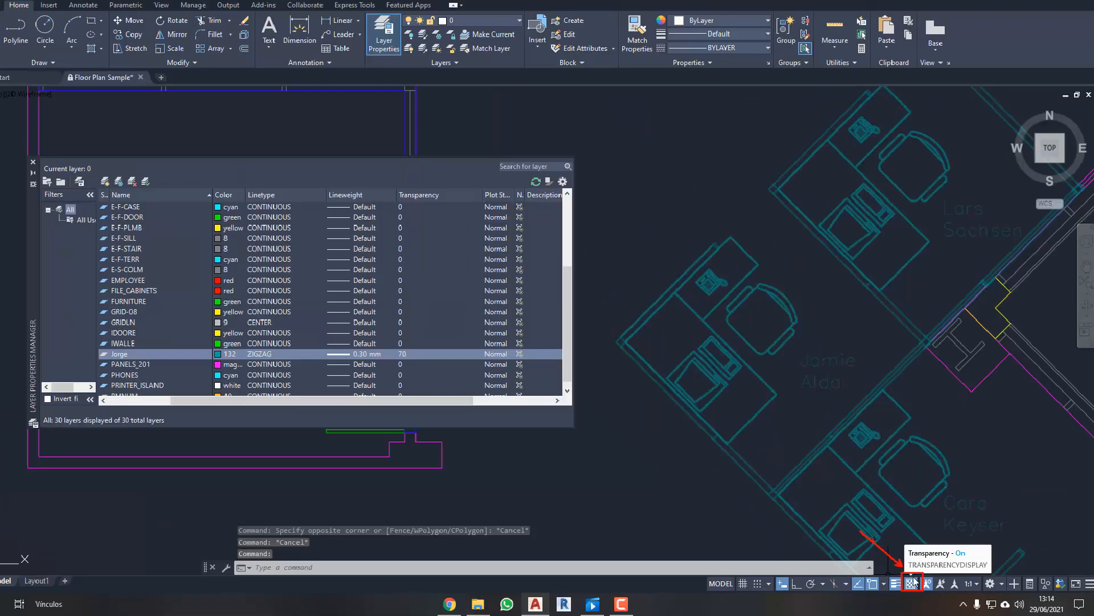
left_click(912, 582)
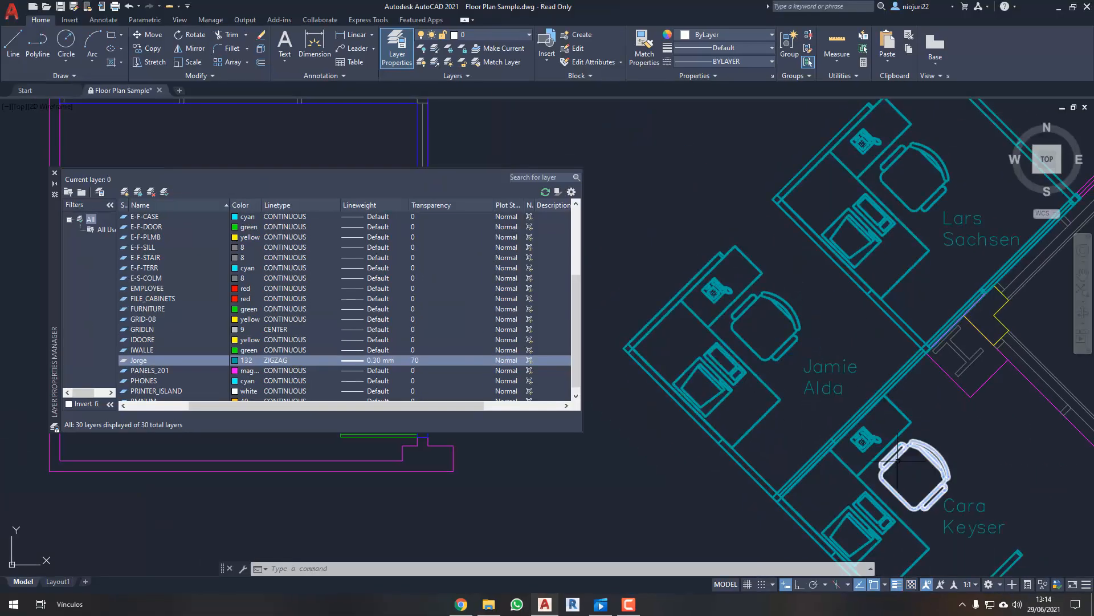
left_click(910, 585)
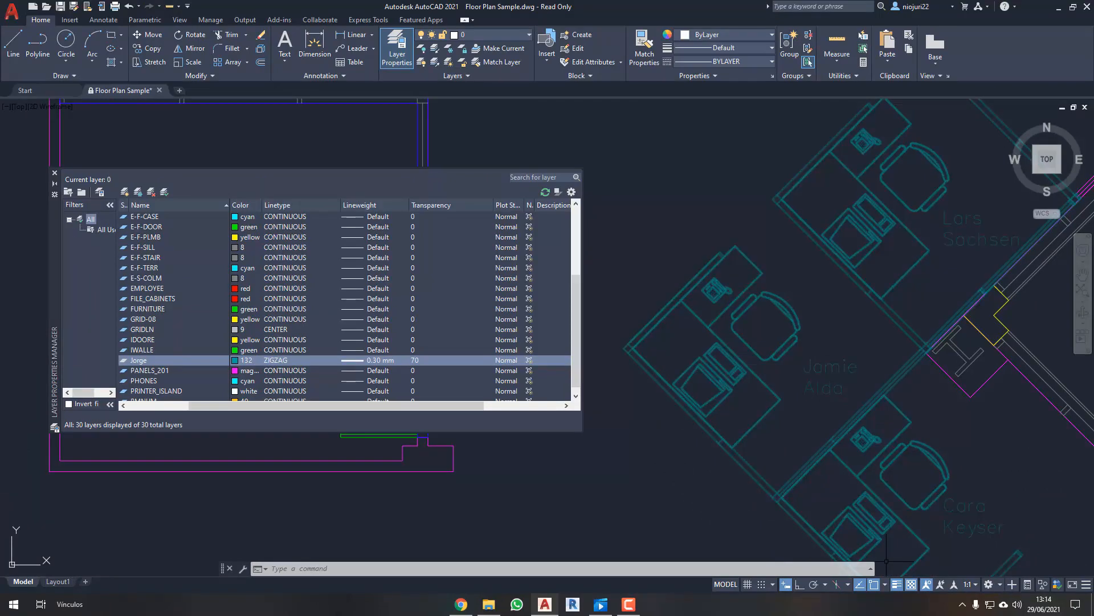
scroll(783, 359, "down", 4)
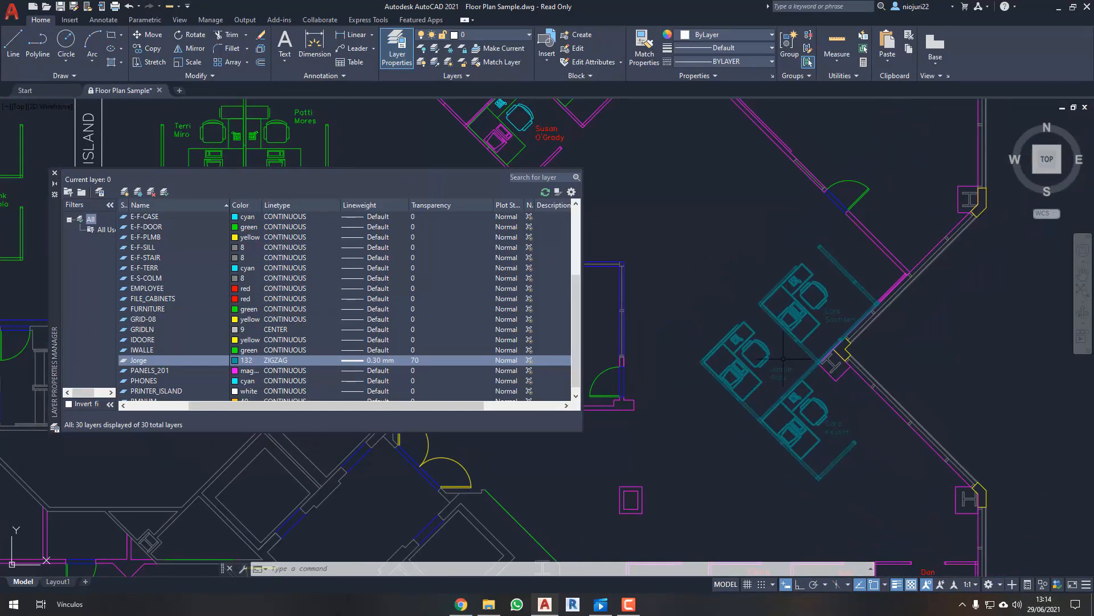
scroll(784, 359, "up", 4)
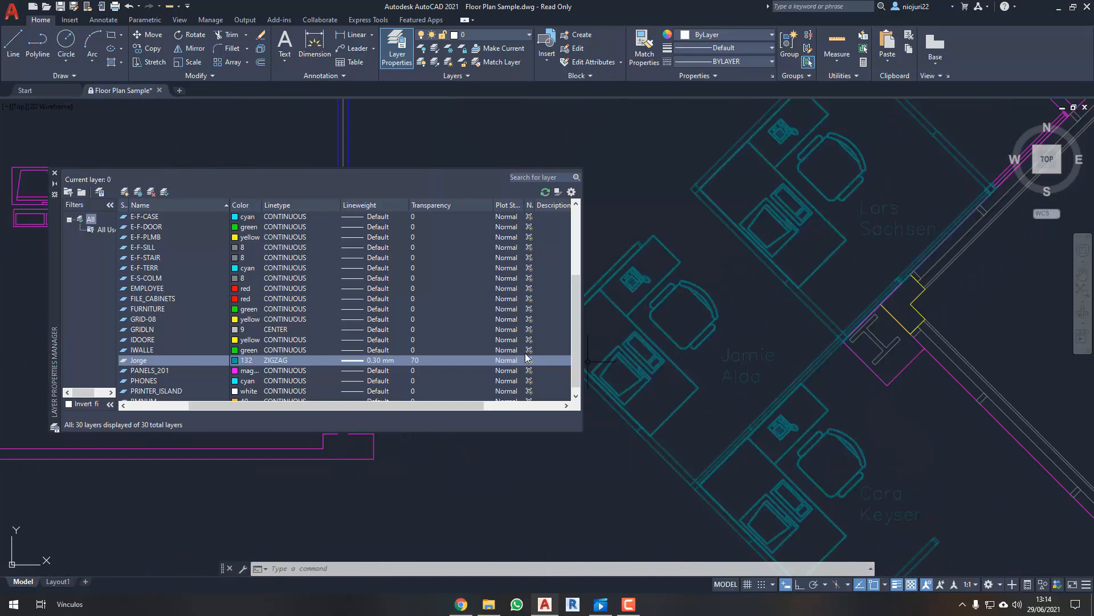
middle_click_drag(689, 372, 763, 379)
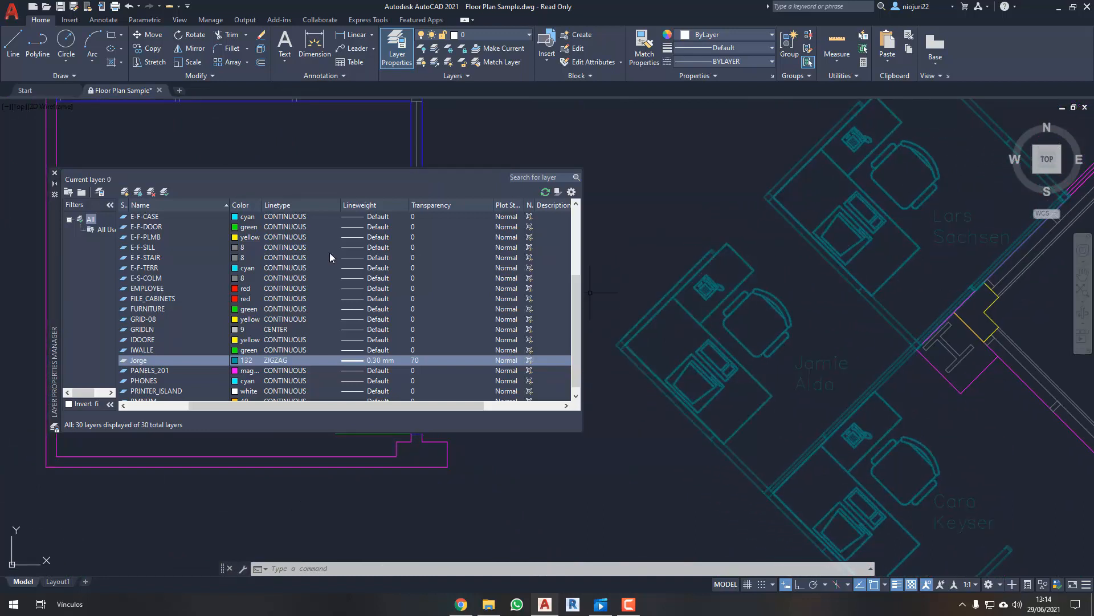
- Close the Layer Properties Manager to clear the view of the floor plan
left_click(54, 172)
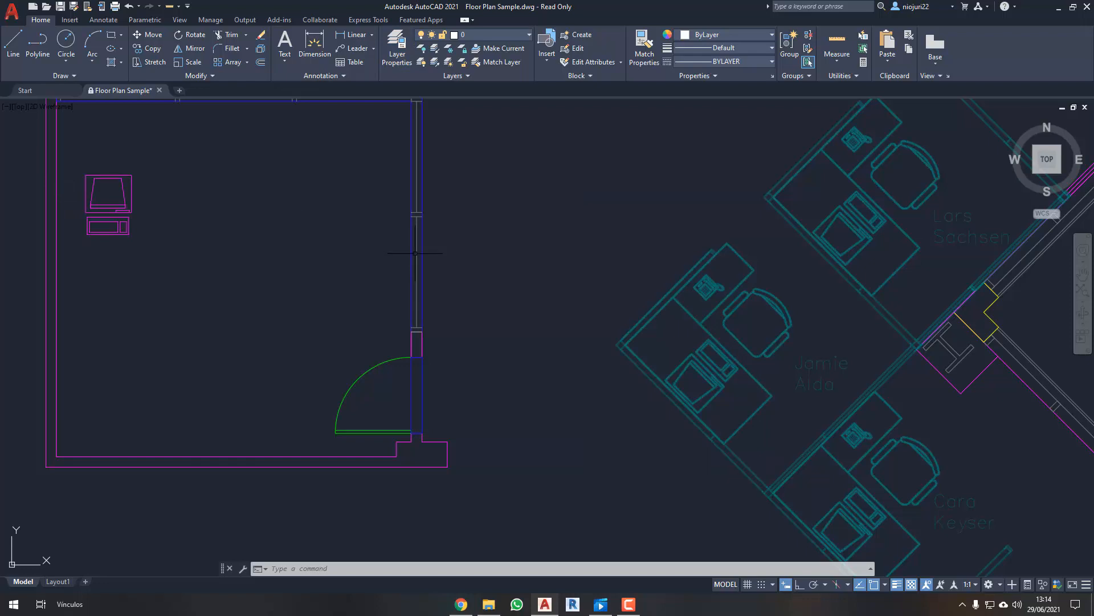
mouse_move(416, 253)
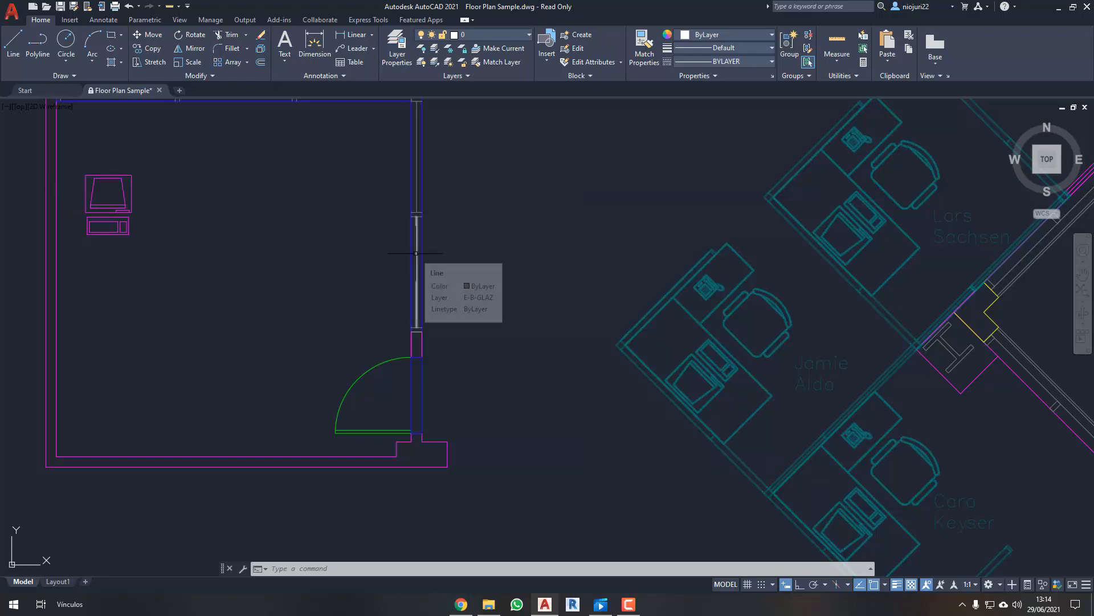